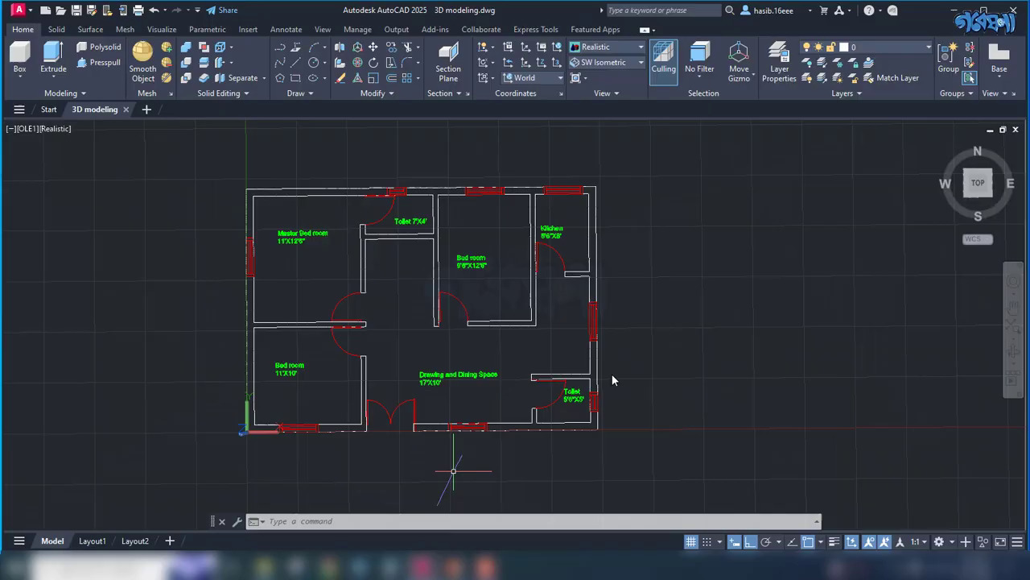
# - Switch off the Door, Text and window layers so only the plan's wall outlines show
pyautogui.scroll(3, 333, 259)
pyautogui.scroll(-3, 514, 326)
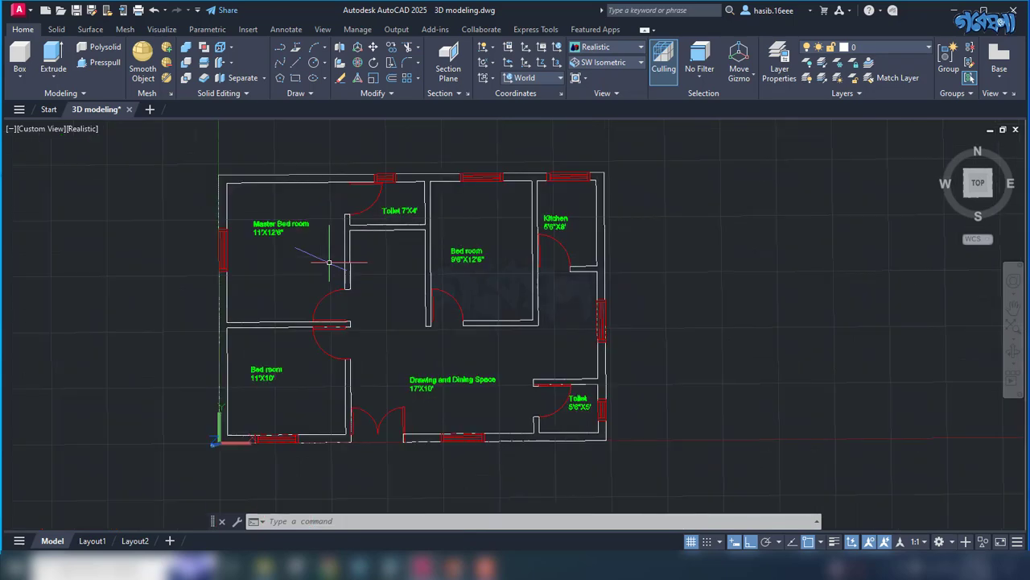
pyautogui.moveTo(662, 338); pyautogui.dragTo(697, 340, button='middle')
pyautogui.scroll(2, 515, 322)
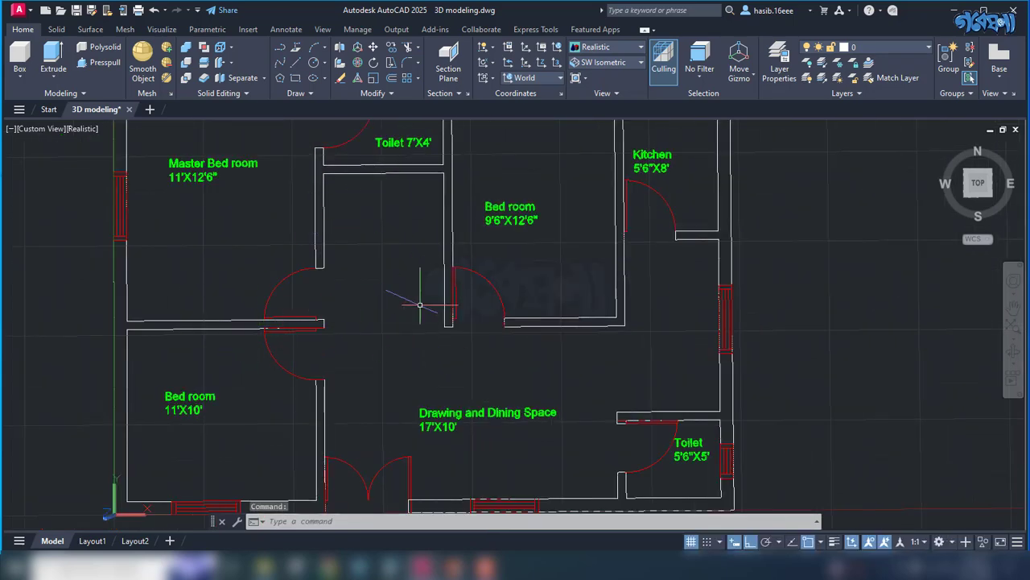
pyautogui.scroll(-2, 492, 313)
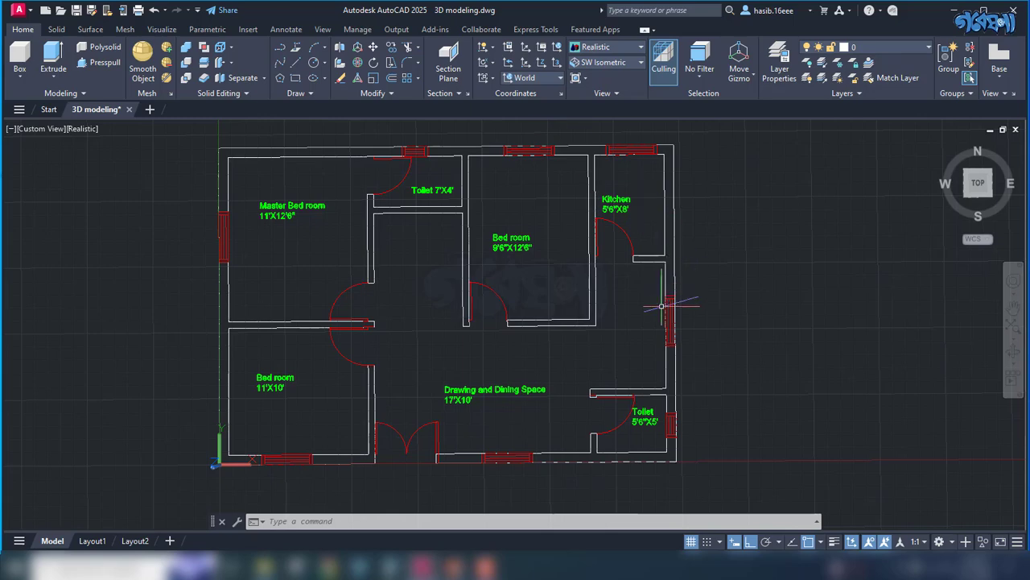
pyautogui.write('LA')
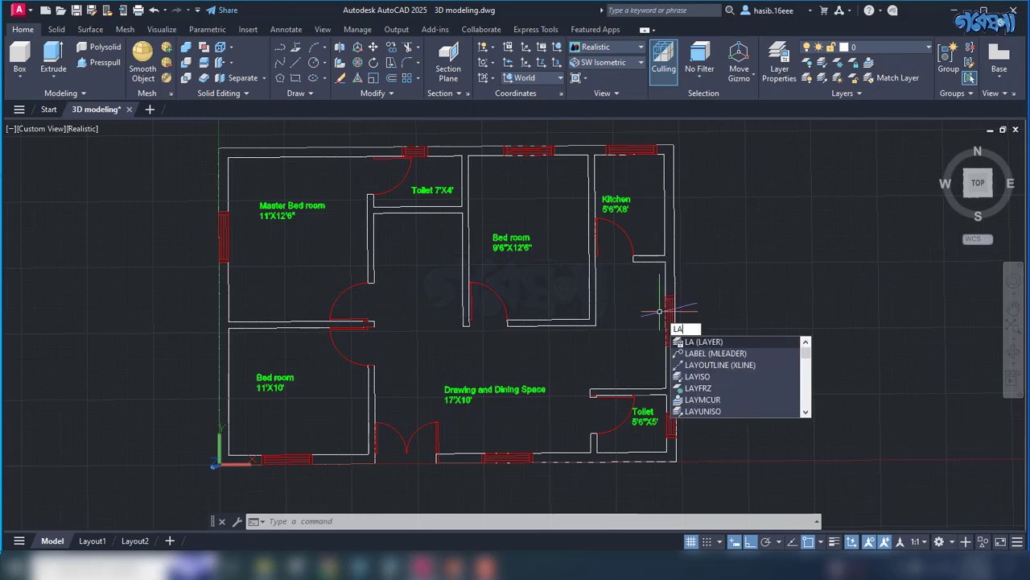
pyautogui.write('YER')
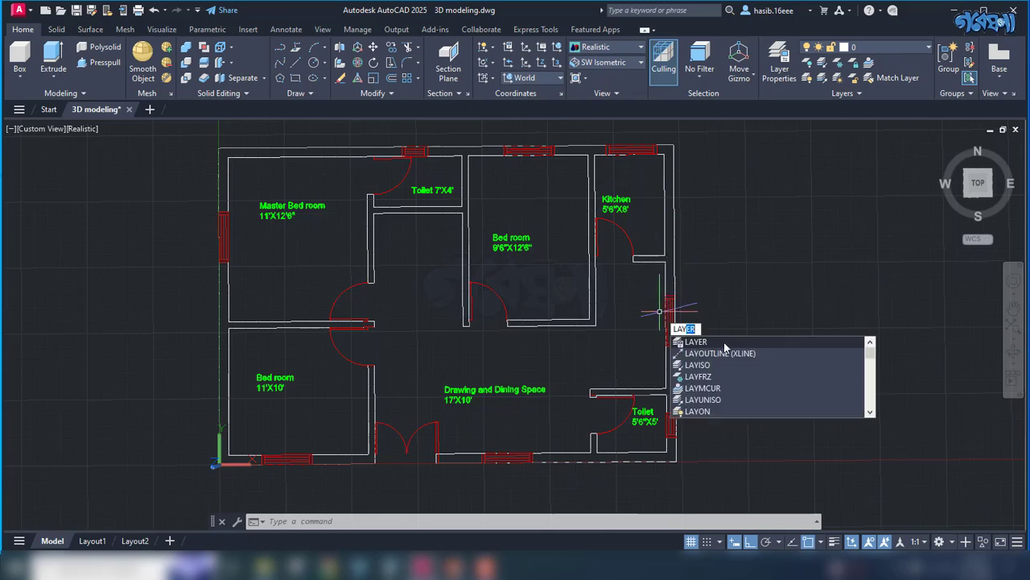
pyautogui.click(700, 343)
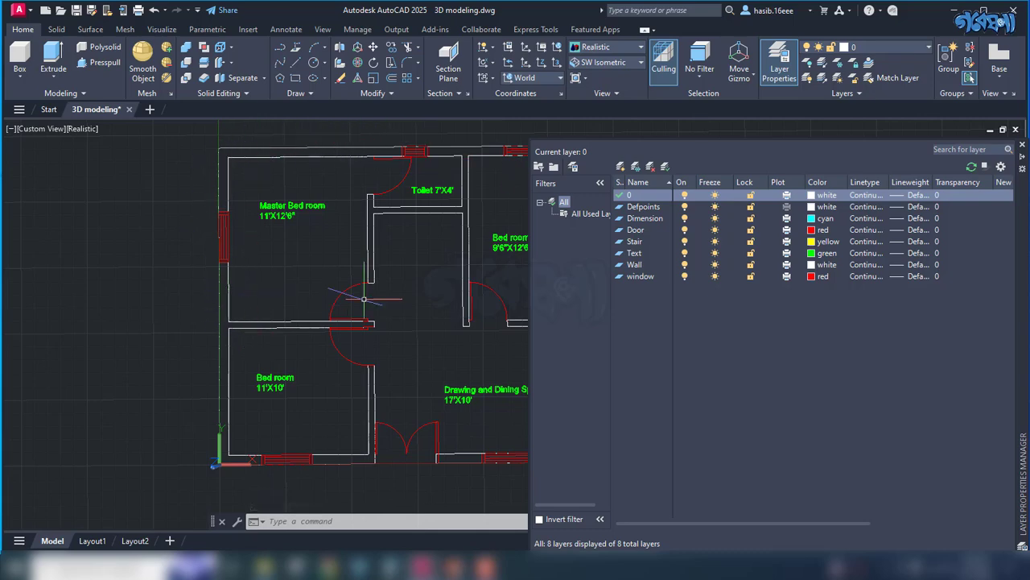
pyautogui.click(685, 219)
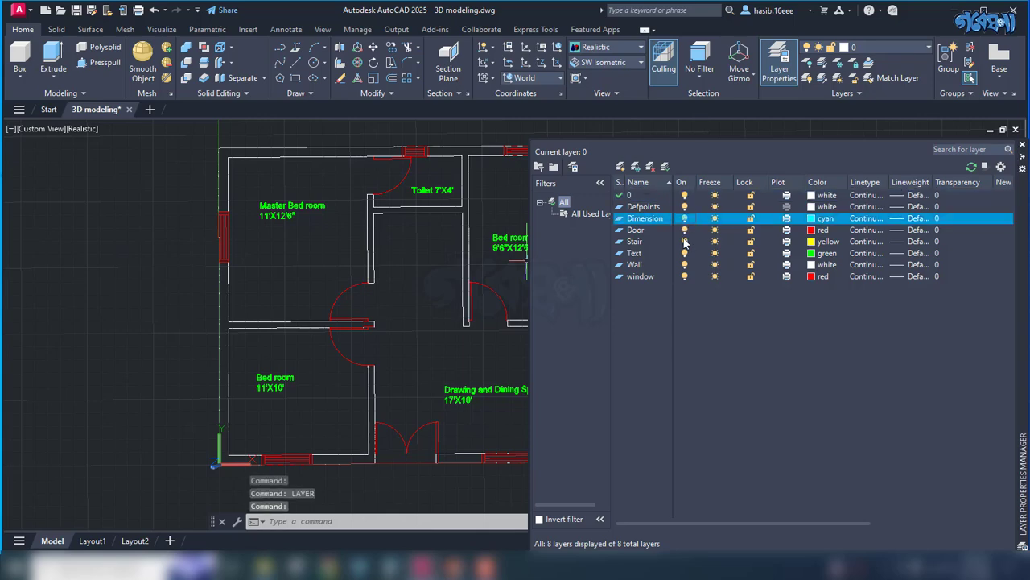
pyautogui.click(684, 230)
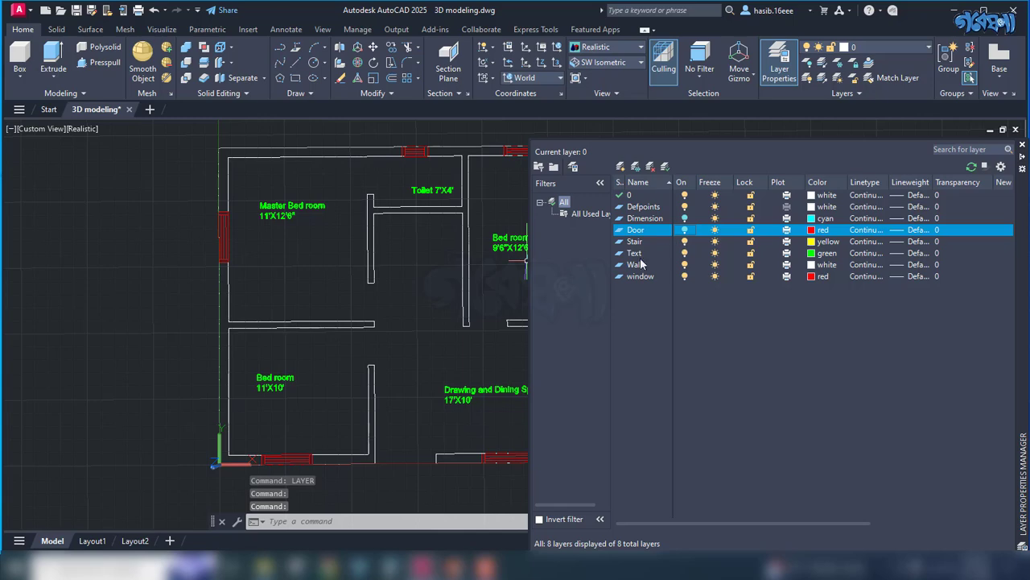
pyautogui.click(684, 254)
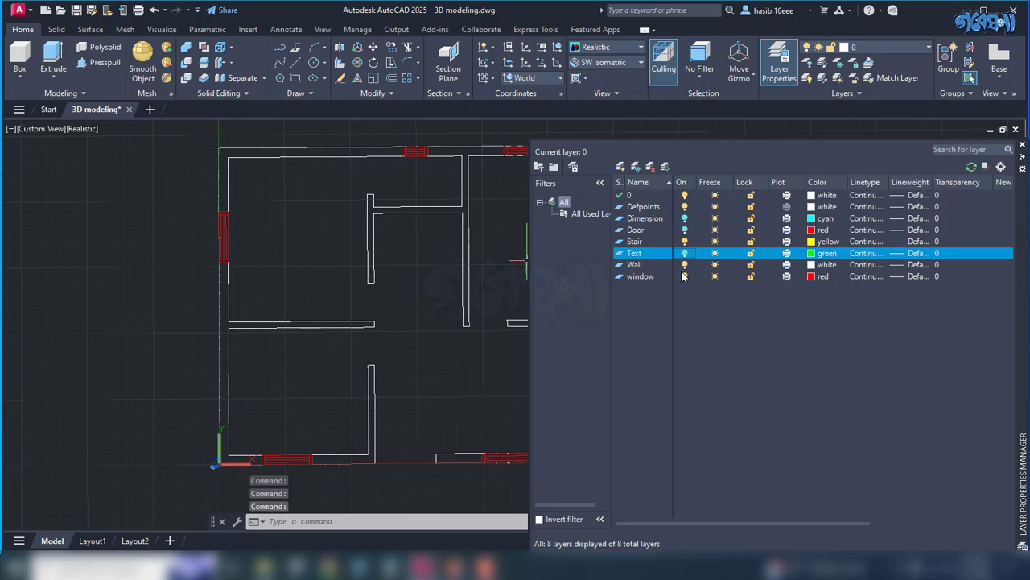
pyautogui.click(684, 276)
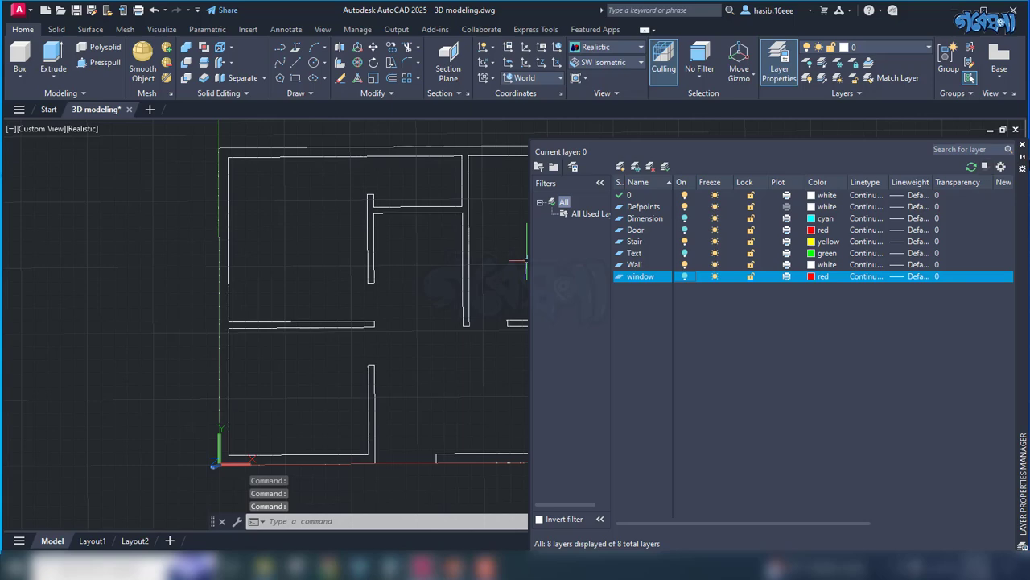
pyautogui.click(1022, 146)
pyautogui.scroll(-2, 558, 249)
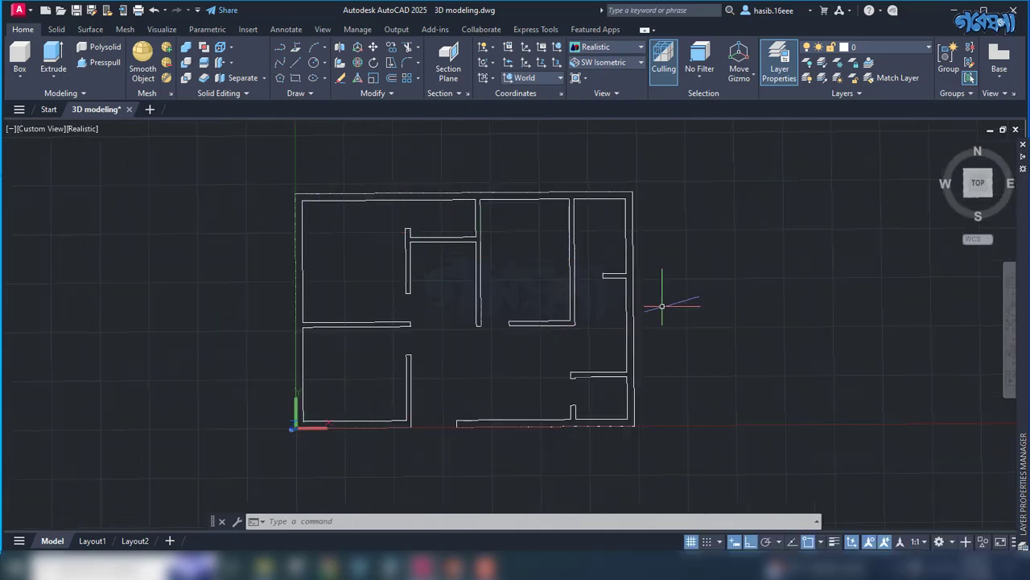
# - Window-select all the plan's wall lines and start the COPY (cp) command
pyautogui.scroll(1, 298, 238)
pyautogui.scroll(-1, 278, 214)
pyautogui.click(274, 165)
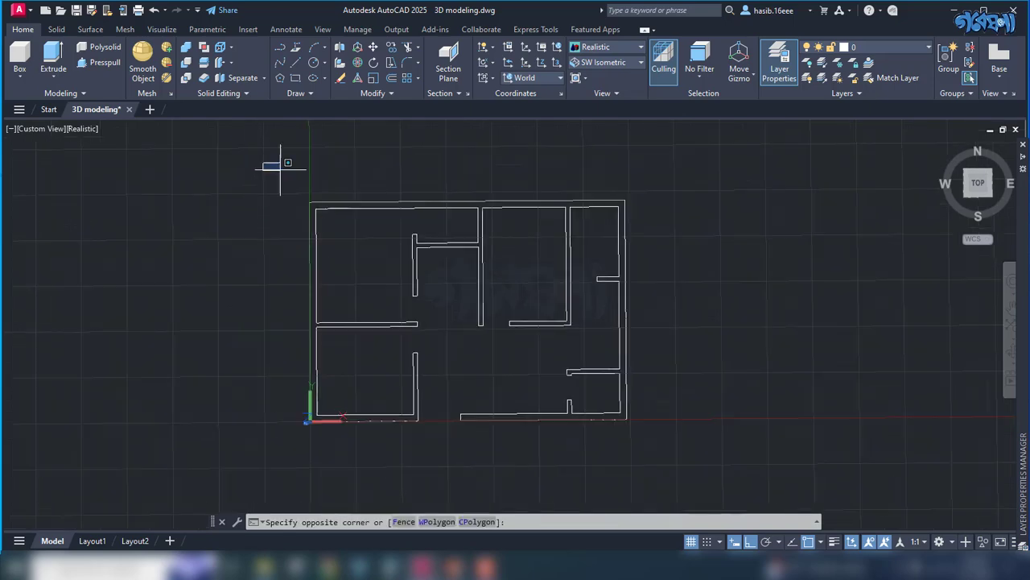
pyautogui.click(681, 457)
pyautogui.write('c')
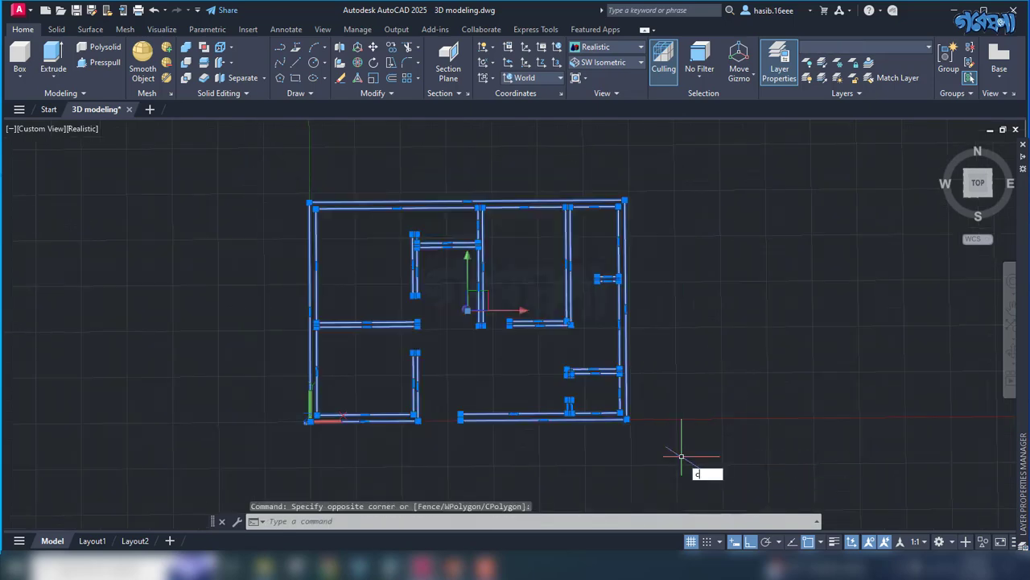
pyautogui.write('p')
pyautogui.press('Return')
# - From the plan's lower-left corner, place three wall copies side by side to the right
pyautogui.scroll(2, 322, 417)
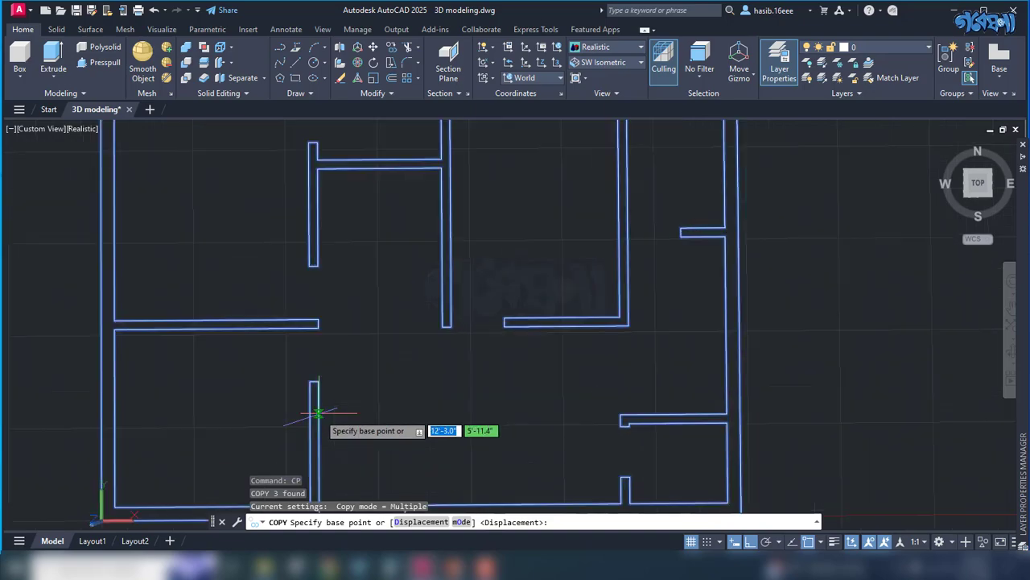
pyautogui.scroll(-2, 367, 370)
pyautogui.scroll(1, 265, 439)
pyautogui.scroll(2, 255, 457)
pyautogui.scroll(-2, 254, 456)
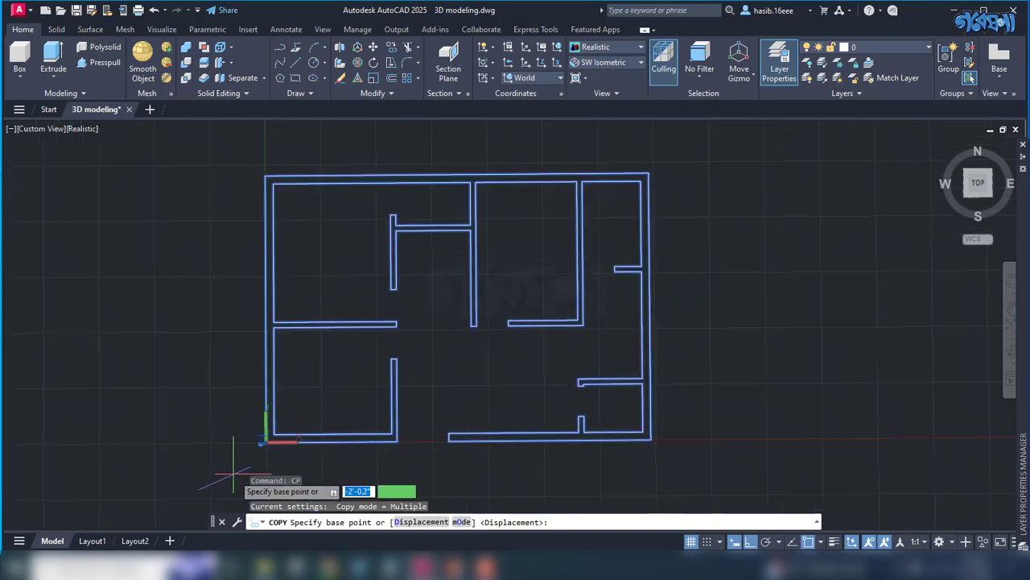
pyautogui.scroll(1, 242, 459)
pyautogui.moveTo(241, 460); pyautogui.dragTo(294, 428, button='middle')
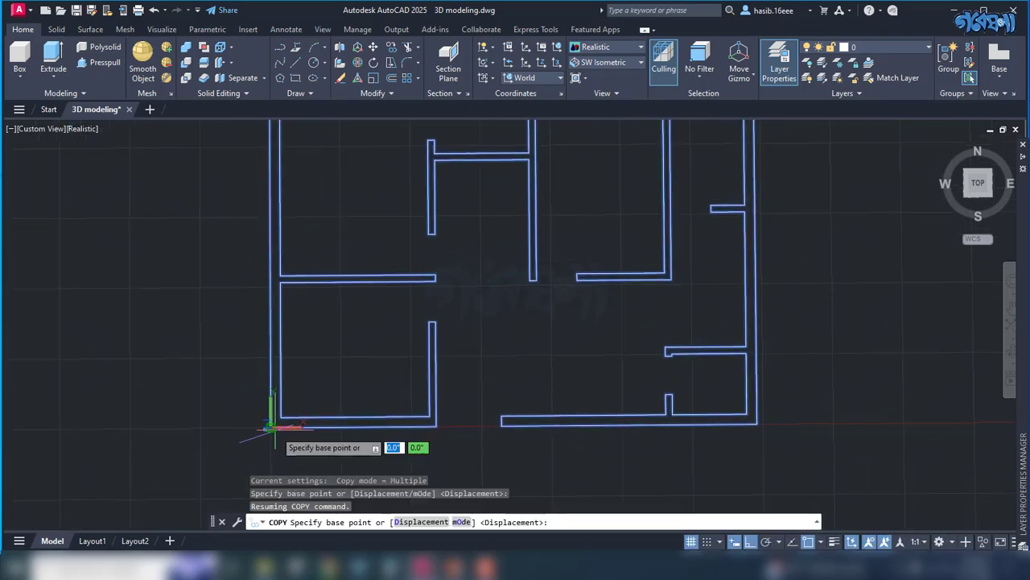
pyautogui.click(271, 426)
pyautogui.scroll(-1, 272, 426)
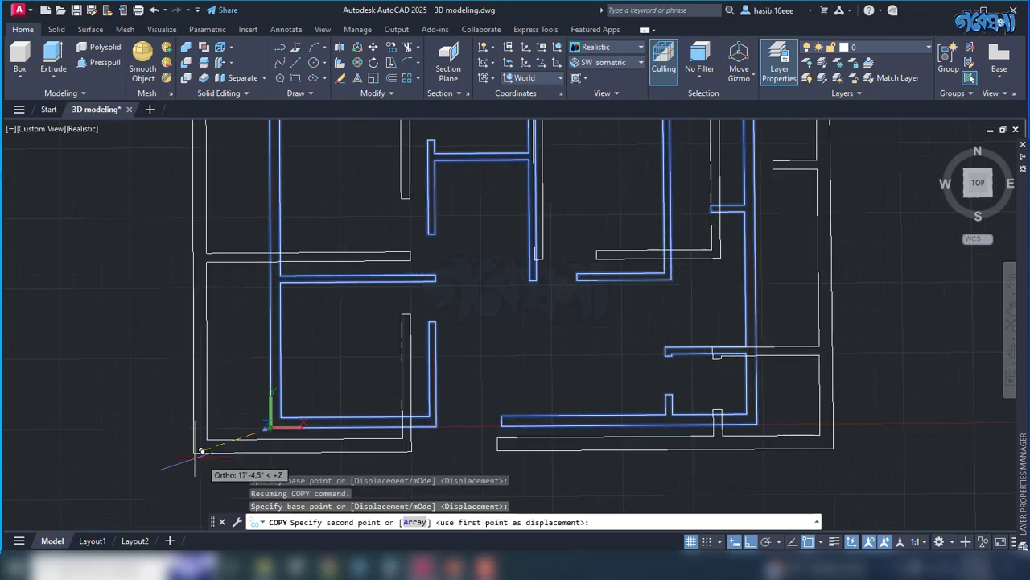
pyautogui.scroll(-1, 149, 435)
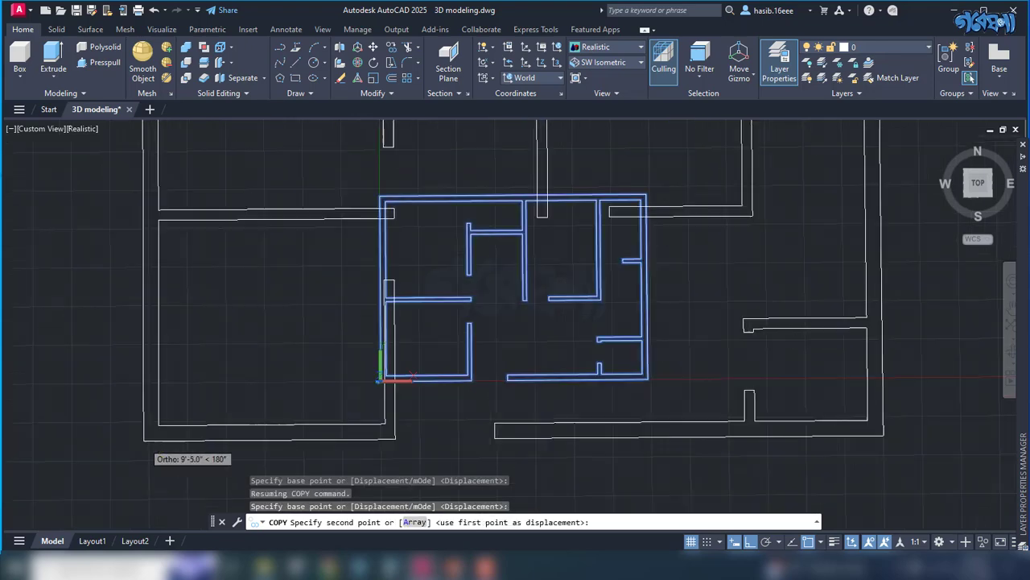
pyautogui.scroll(-1, 253, 403)
pyautogui.scroll(-2, 276, 425)
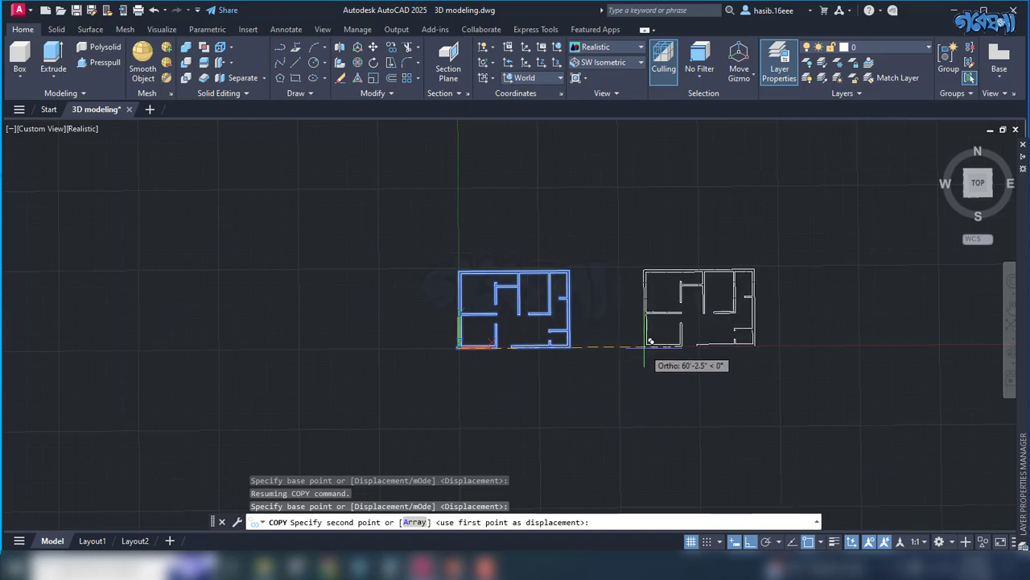
pyautogui.click(650, 341)
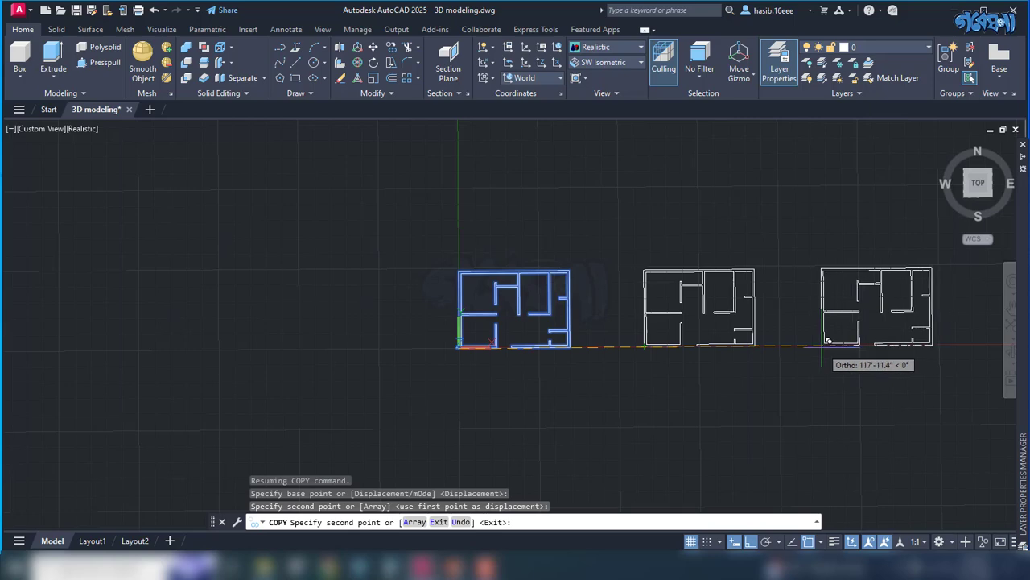
pyautogui.click(828, 342)
pyautogui.scroll(-3, 700, 345)
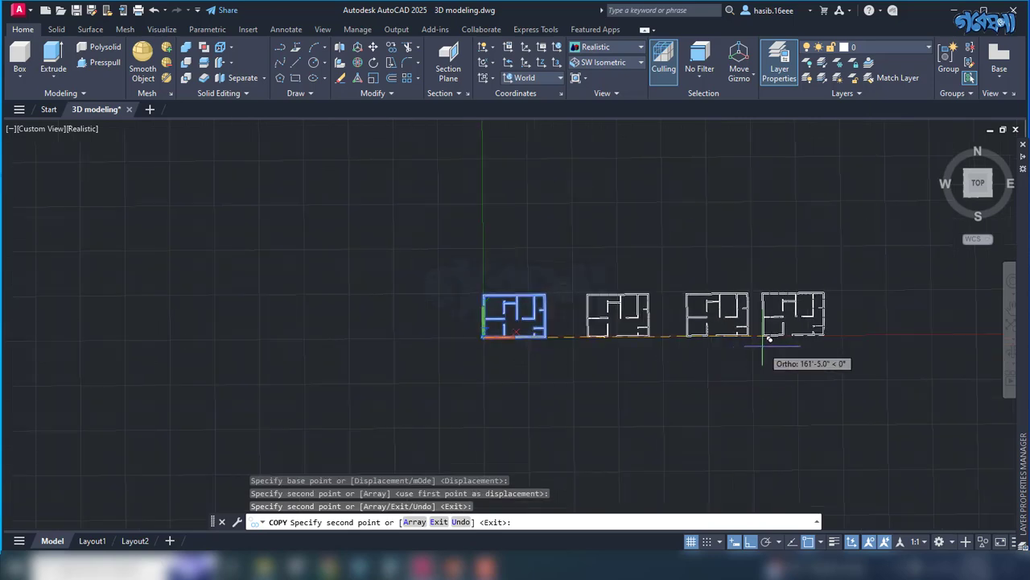
pyautogui.click(793, 331)
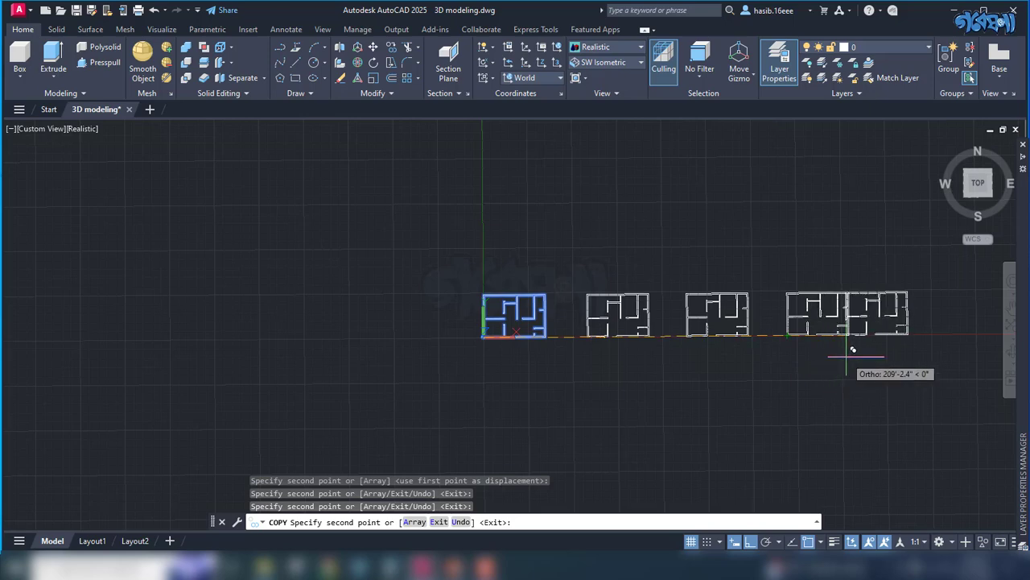
pyautogui.press('Escape')
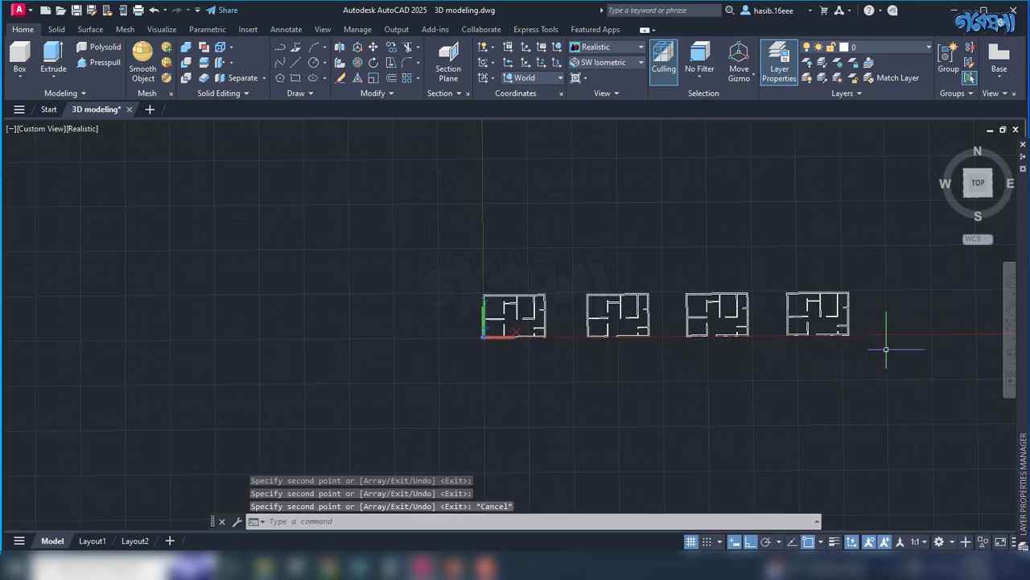
# - Pan the view to centre the house plans on screen
pyautogui.scroll(2, 467, 326)
pyautogui.scroll(3, 463, 324)
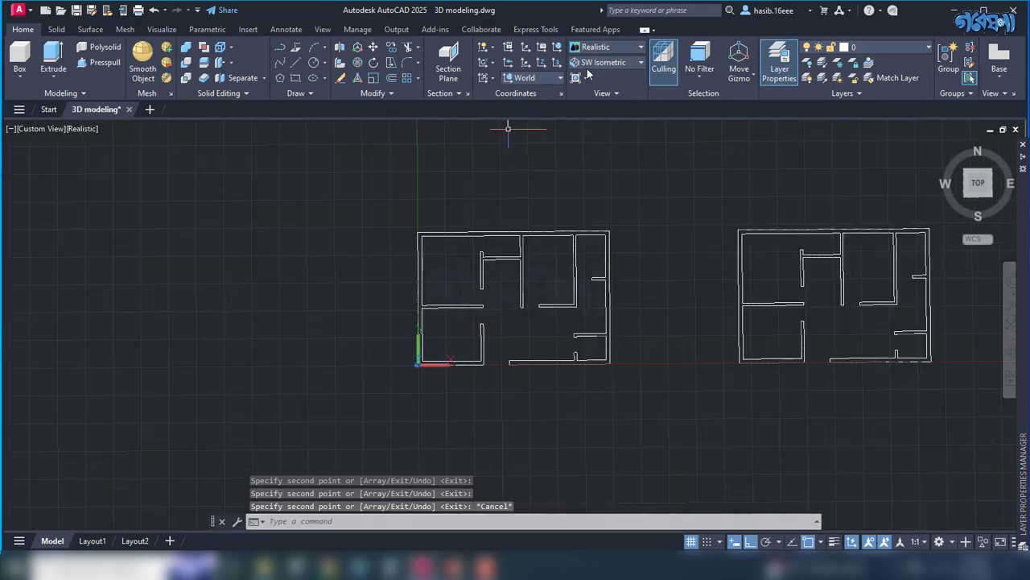
pyautogui.scroll(-2, 515, 325)
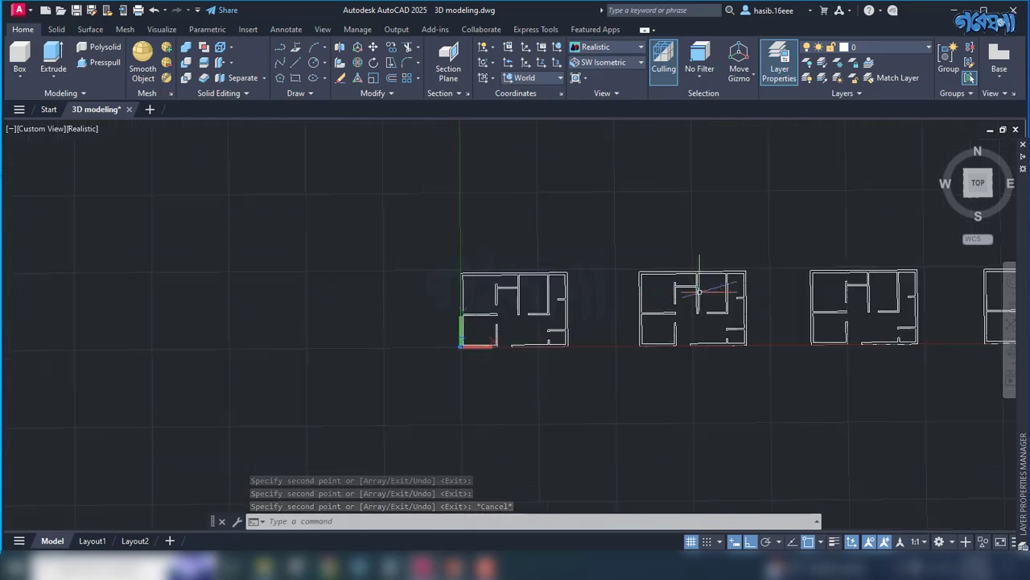
pyautogui.scroll(2, 516, 324)
pyautogui.moveTo(685, 381); pyautogui.dragTo(488, 402, button='middle')
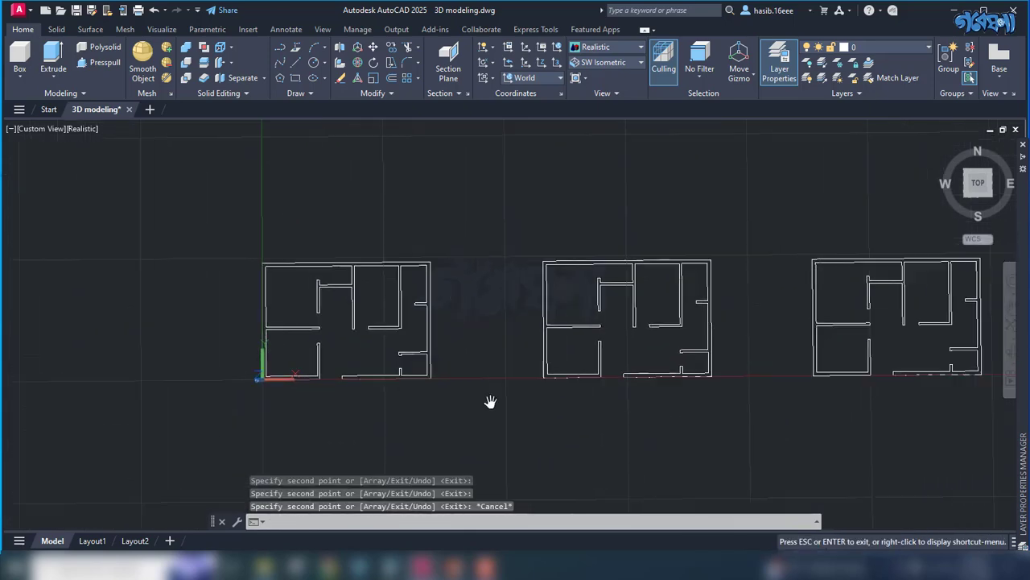
pyautogui.press('Escape')
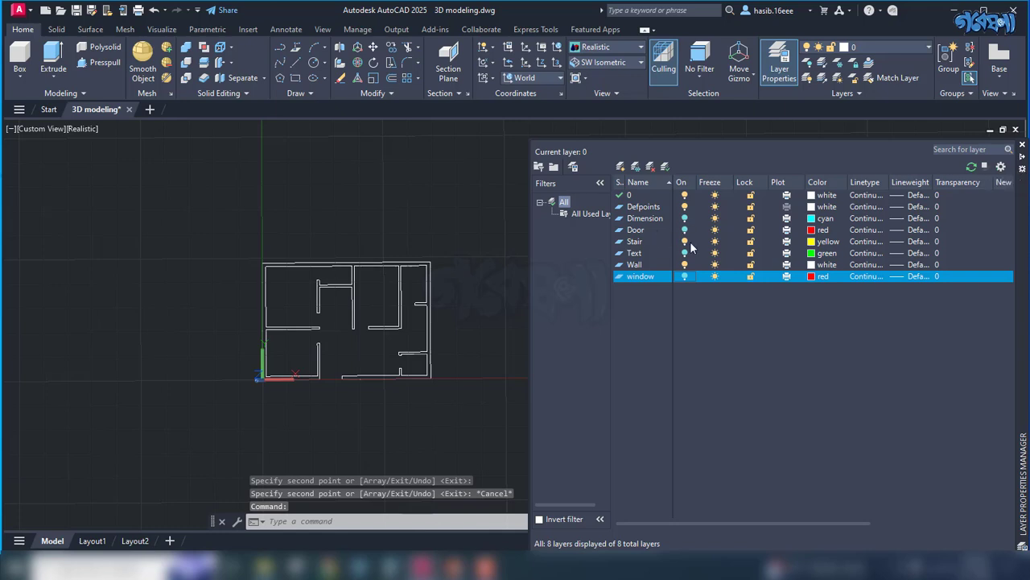
pyautogui.click(683, 254)
pyautogui.click(685, 219)
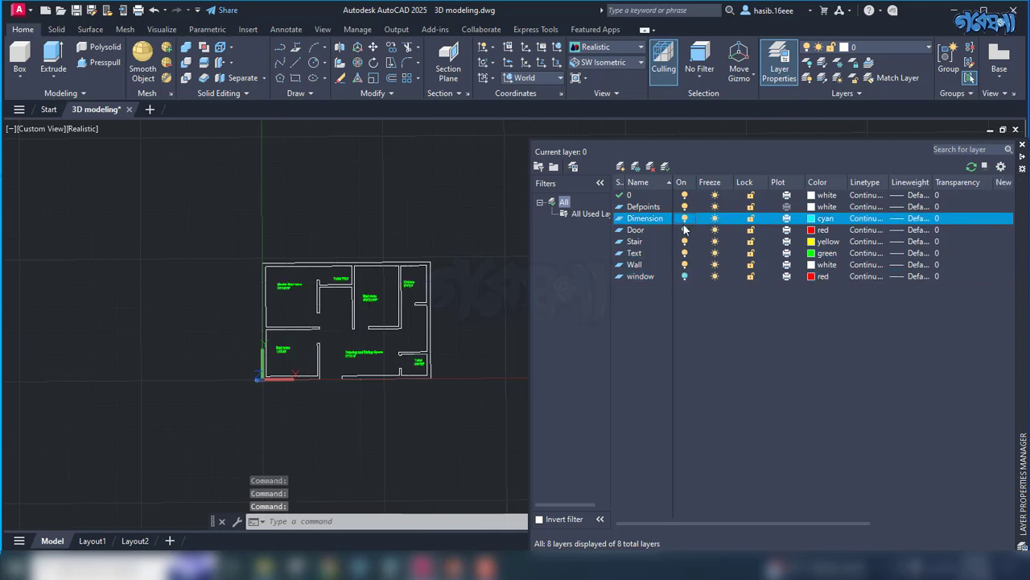
pyautogui.click(683, 231)
pyautogui.click(685, 277)
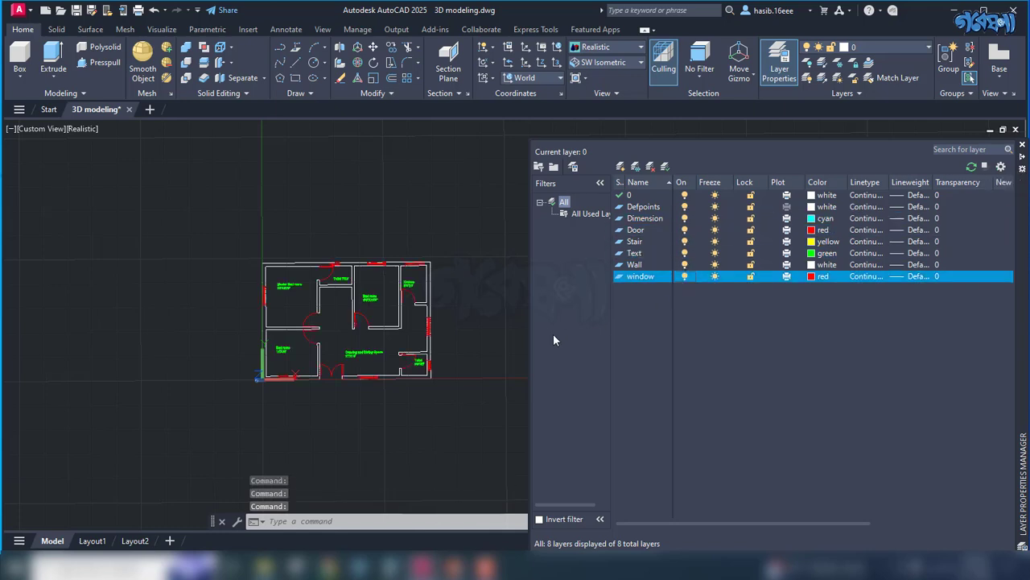
pyautogui.click(490, 323)
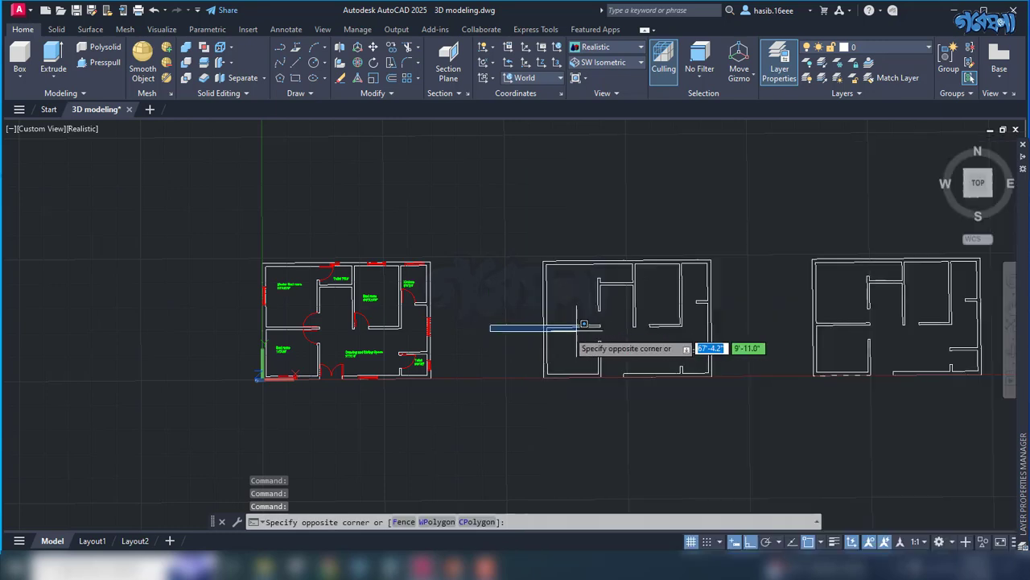
pyautogui.press('Escape')
pyautogui.scroll(2, 516, 325)
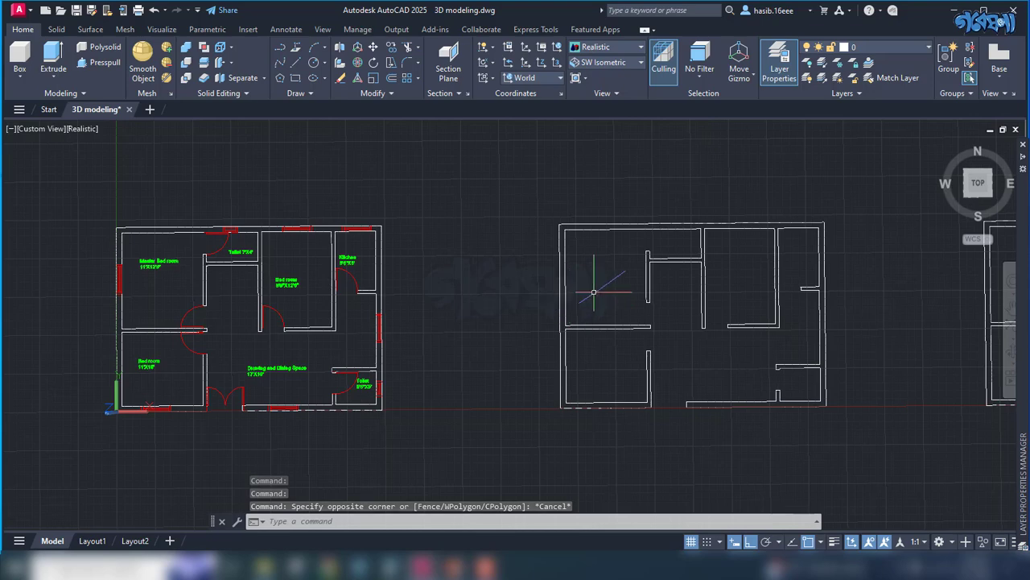
pyautogui.scroll(-1, 510, 287)
pyautogui.scroll(1, 656, 313)
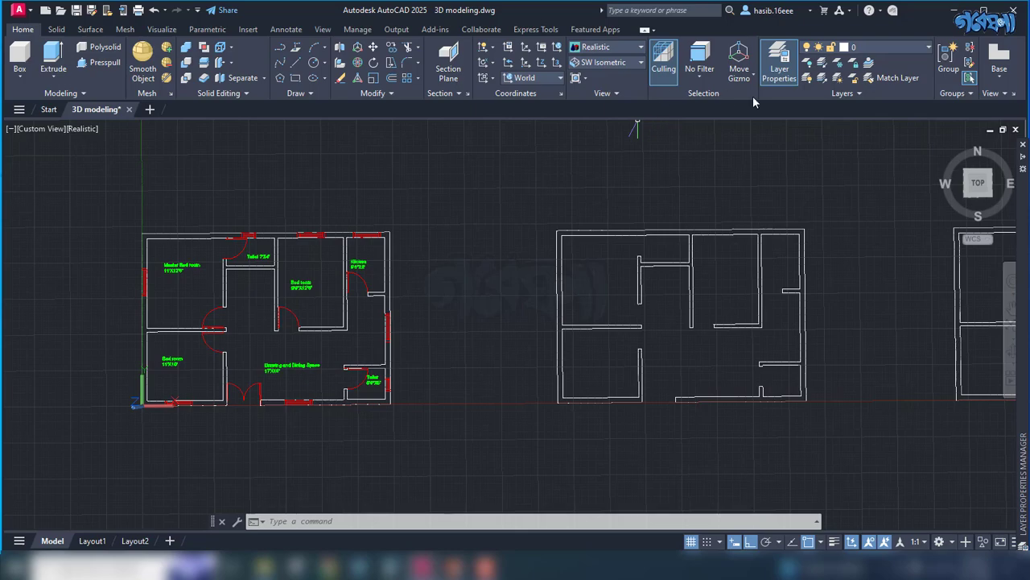
# - In the home isometric view, presspull the plain plan's three wall areas up to 3" height
pyautogui.moveTo(977, 183)
pyautogui.click(942, 147)
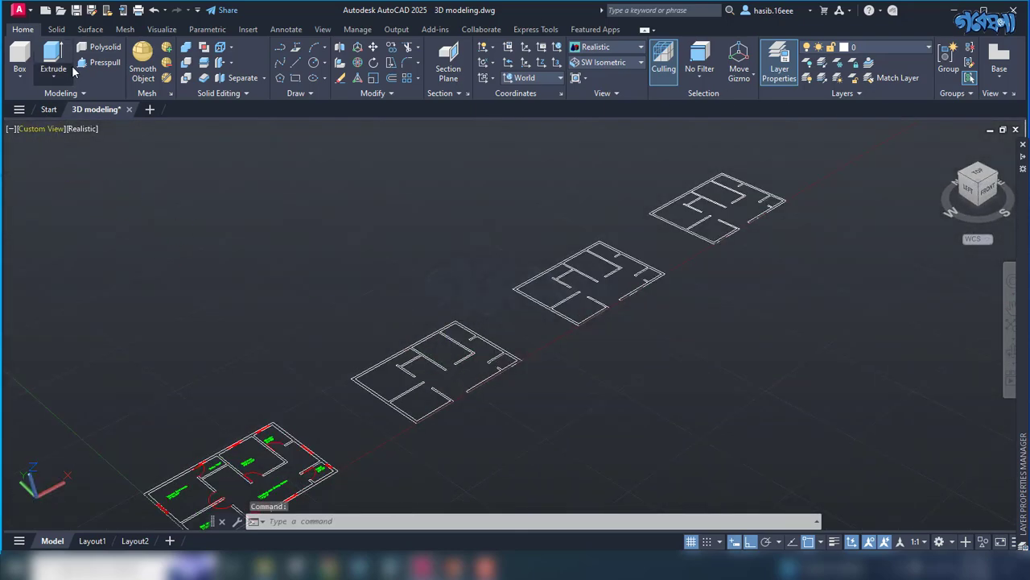
pyautogui.click(100, 62)
pyautogui.scroll(3, 400, 398)
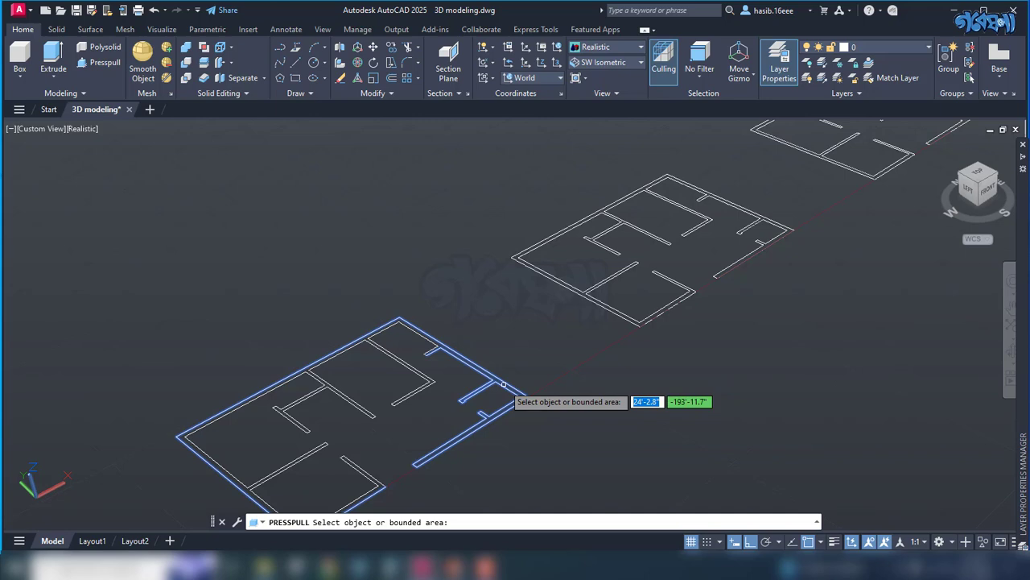
pyautogui.click(503, 384)
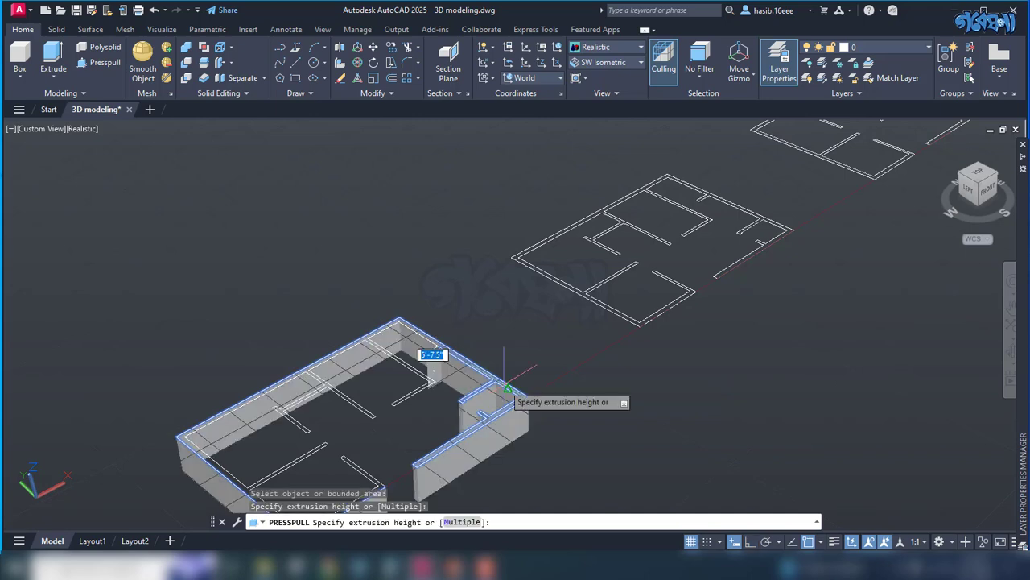
pyautogui.click(456, 521)
pyautogui.click(417, 388)
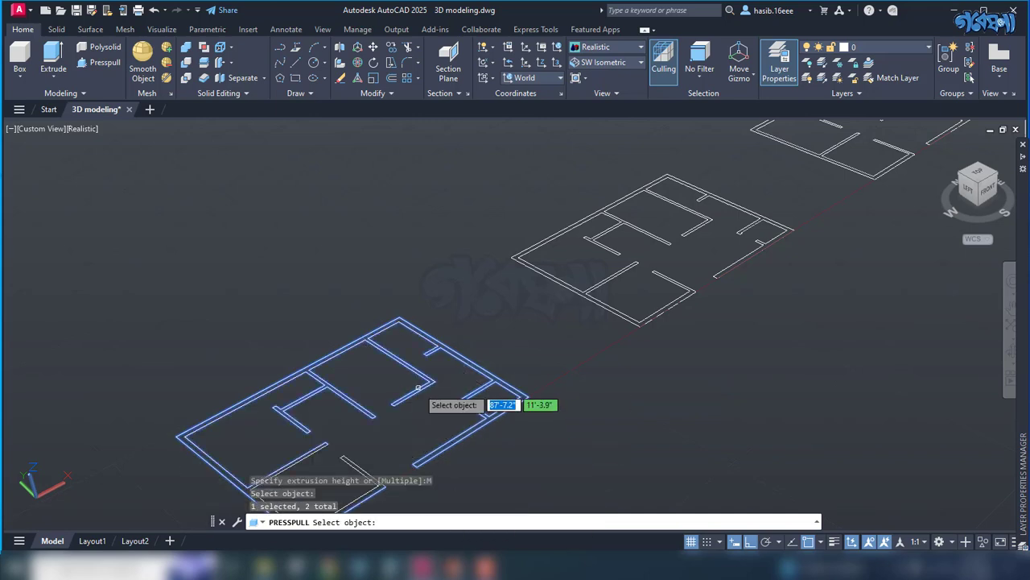
pyautogui.click(381, 416)
pyautogui.scroll(-2, 383, 415)
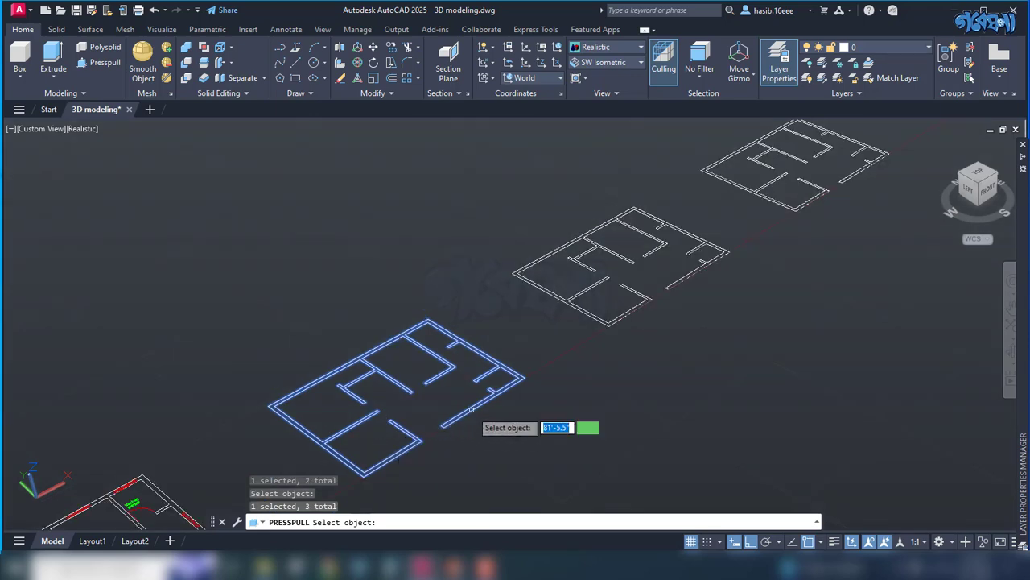
pyautogui.press('Return')
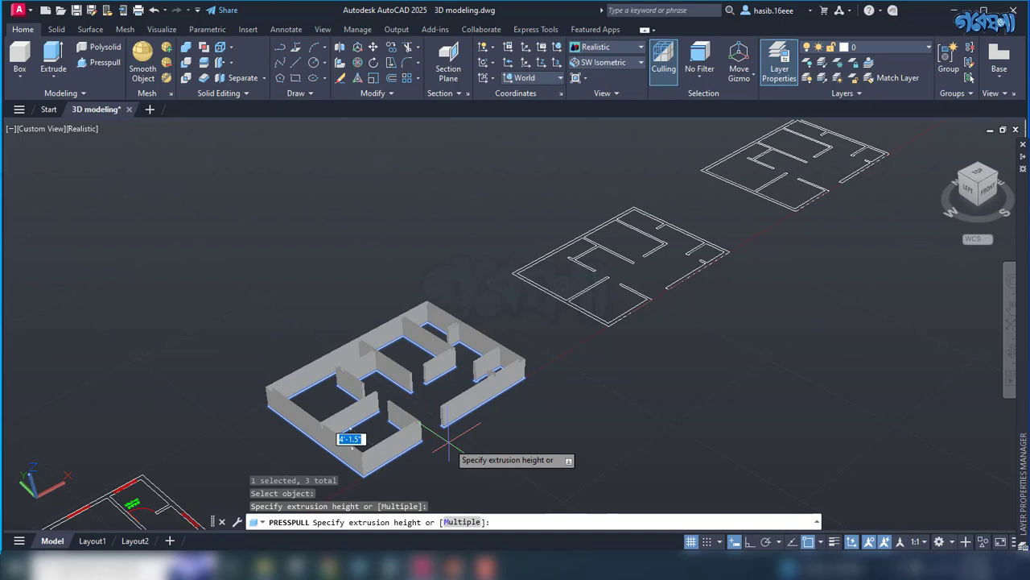
pyautogui.write('3')
pyautogui.press('Return')
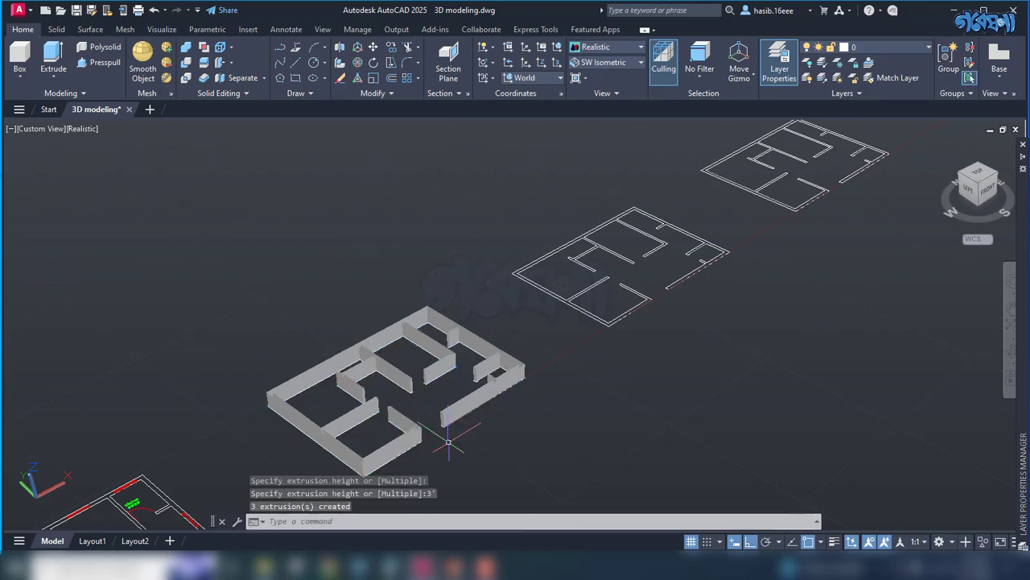
# - Change the viewport visual style from Realistic to 2D Wireframe
pyautogui.scroll(2, 419, 414)
pyautogui.scroll(-2, 407, 413)
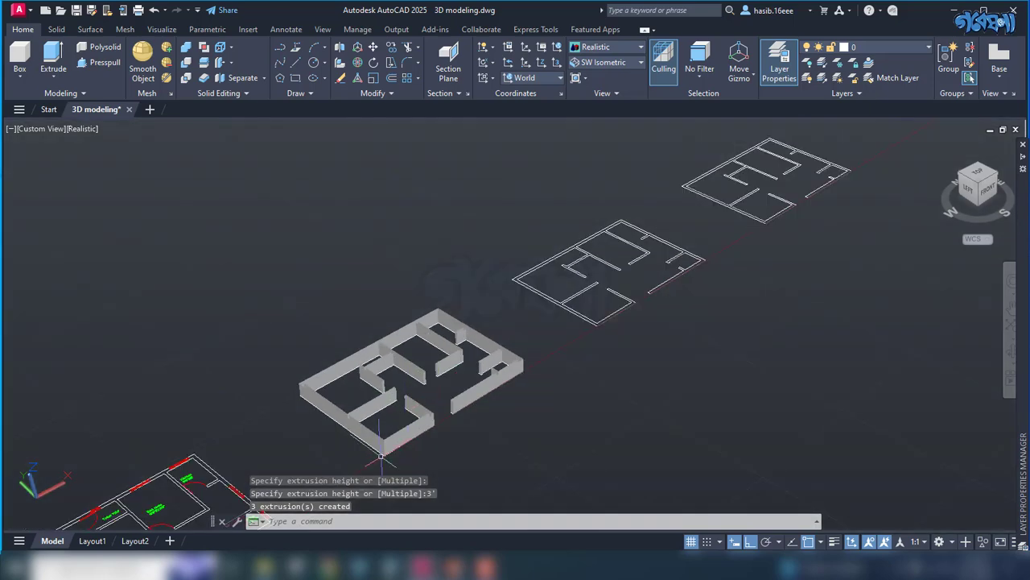
pyautogui.scroll(1, 499, 410)
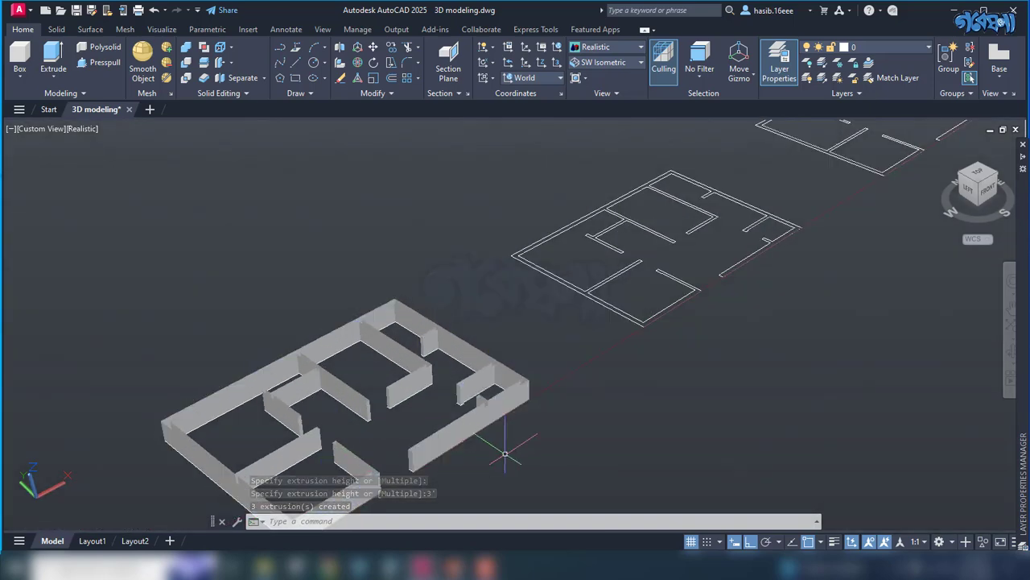
pyautogui.scroll(2, 495, 414)
pyautogui.scroll(-1, 483, 423)
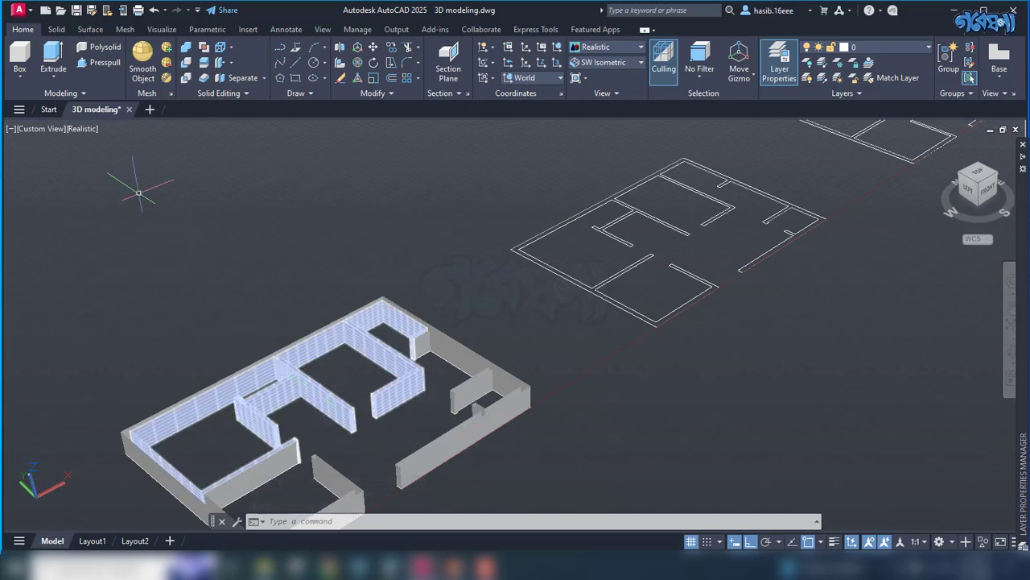
pyautogui.click(90, 130)
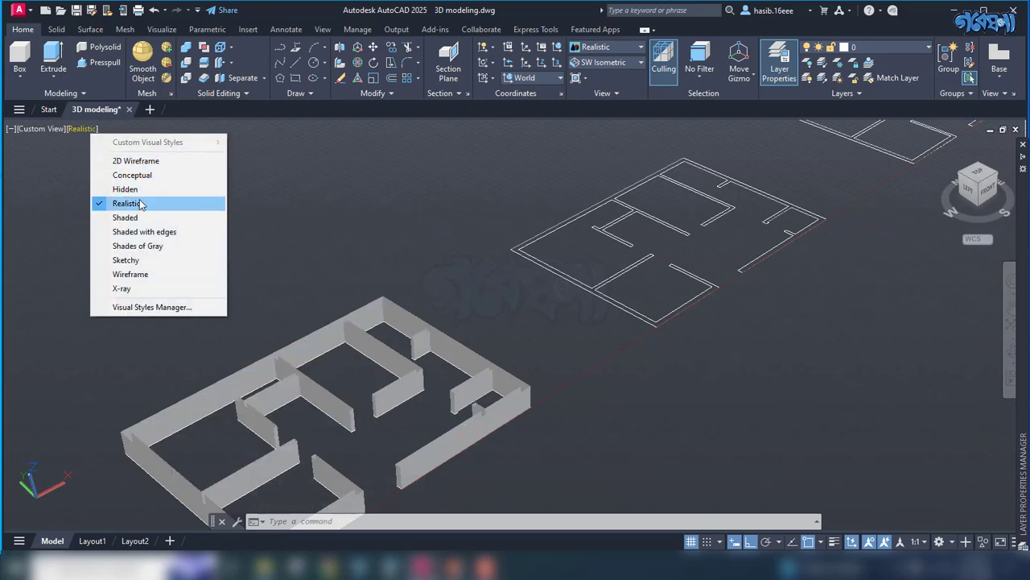
pyautogui.click(155, 162)
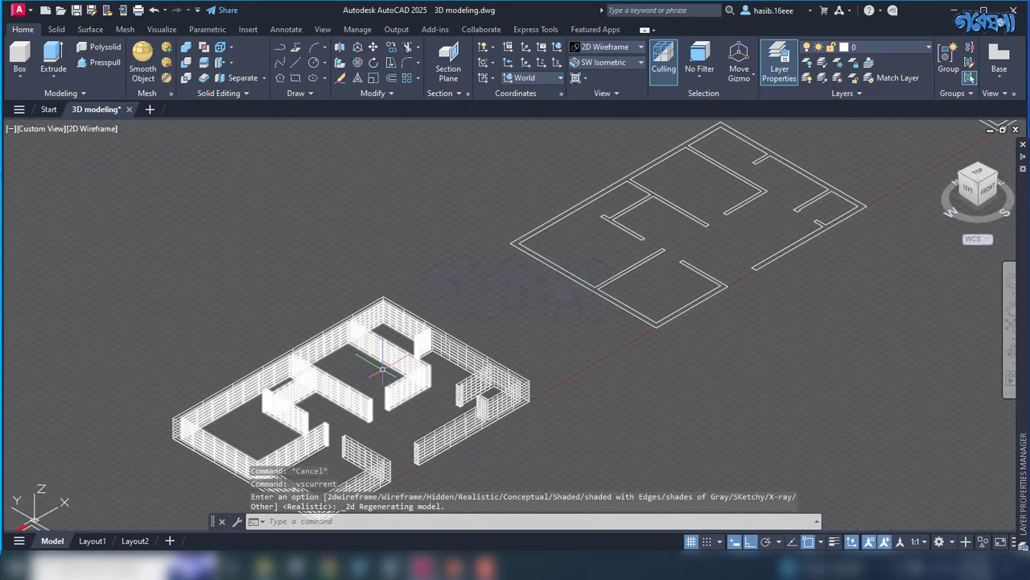
pyautogui.scroll(-3, 394, 302)
pyautogui.scroll(2, 394, 302)
pyautogui.scroll(2, 376, 378)
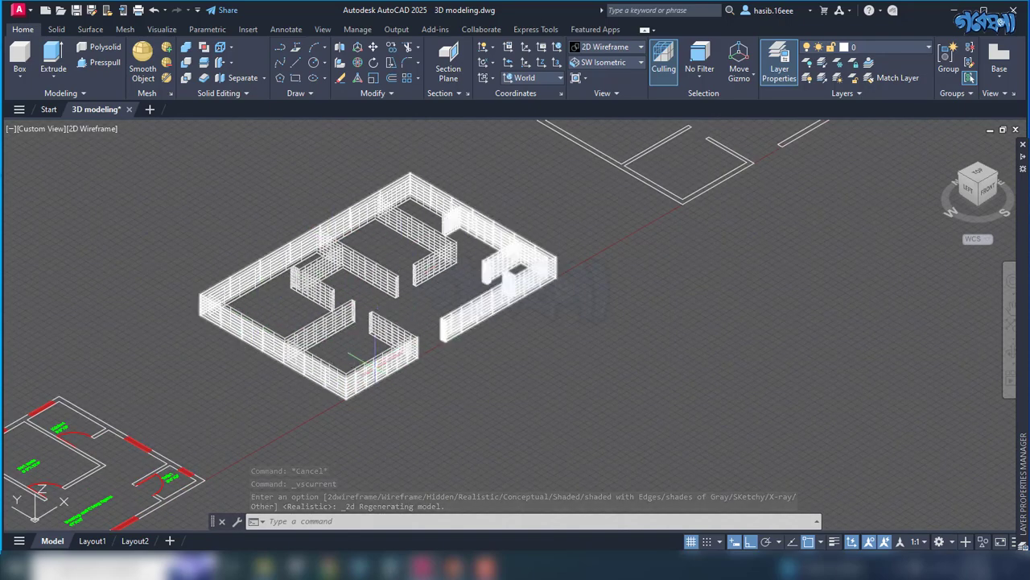
# - Undo the wall extrusion and set the visual style to 2D Wireframe
pyautogui.scroll(-3, 371, 360)
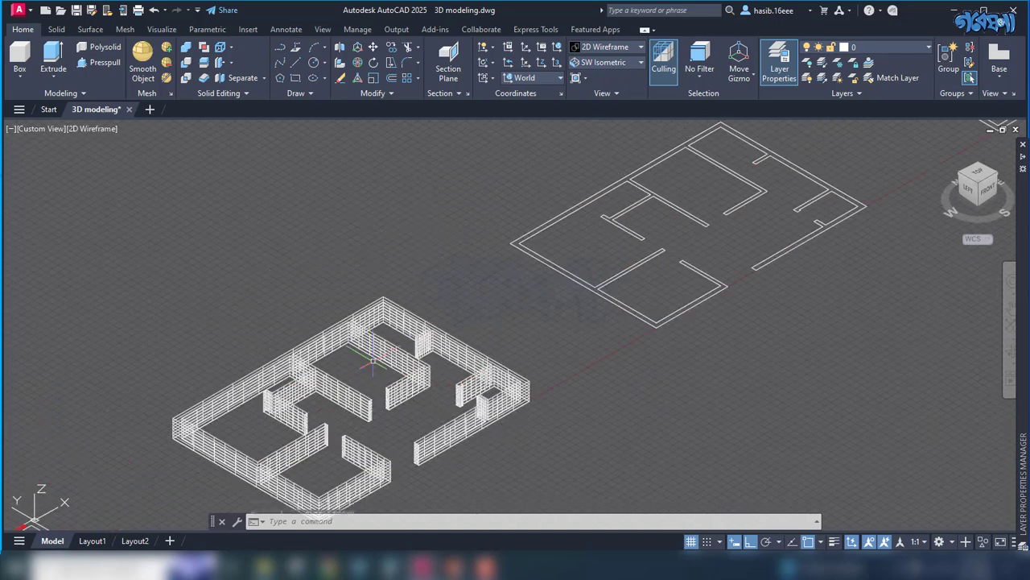
pyautogui.hotkey('ctrl', 'z')
pyautogui.hotkey('ctrl', 'z')
pyautogui.hotkey('ctrl', 'z')
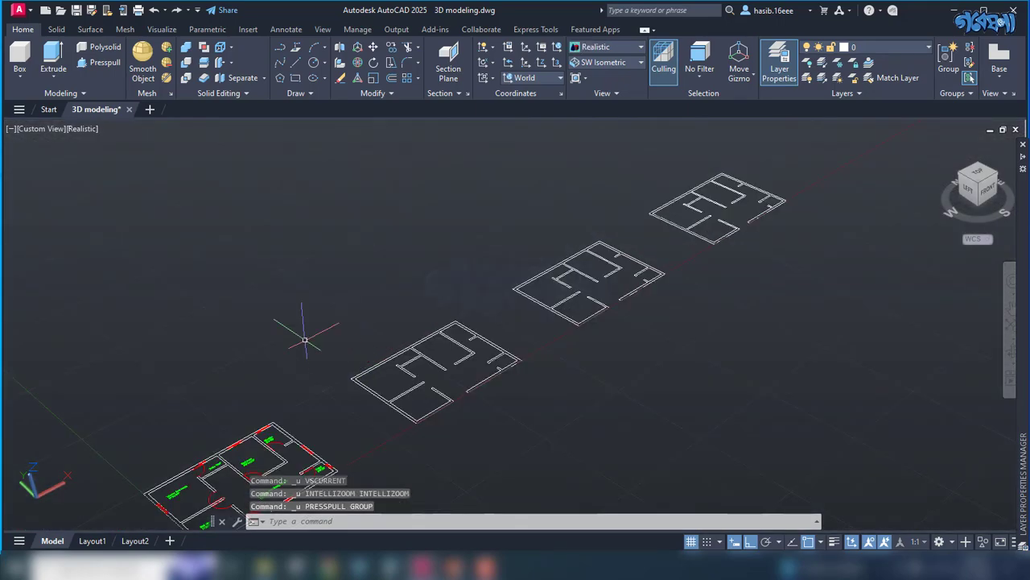
pyautogui.click(94, 130)
pyautogui.click(138, 161)
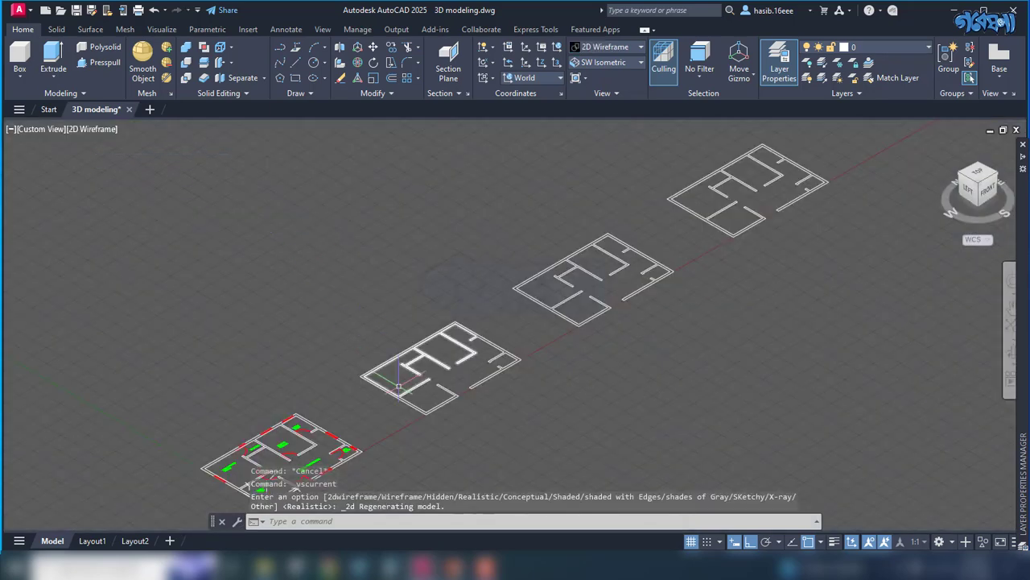
pyautogui.scroll(3, 424, 394)
pyautogui.moveTo(977, 187)
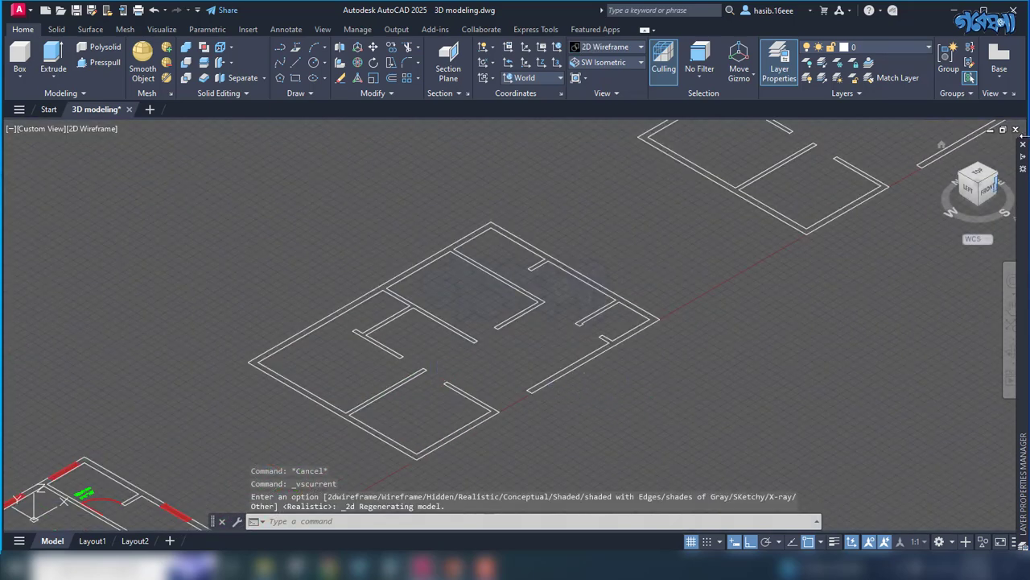
# - From the Top view, window-select the middle floor plan and run JOIN on its lines
pyautogui.click(979, 174)
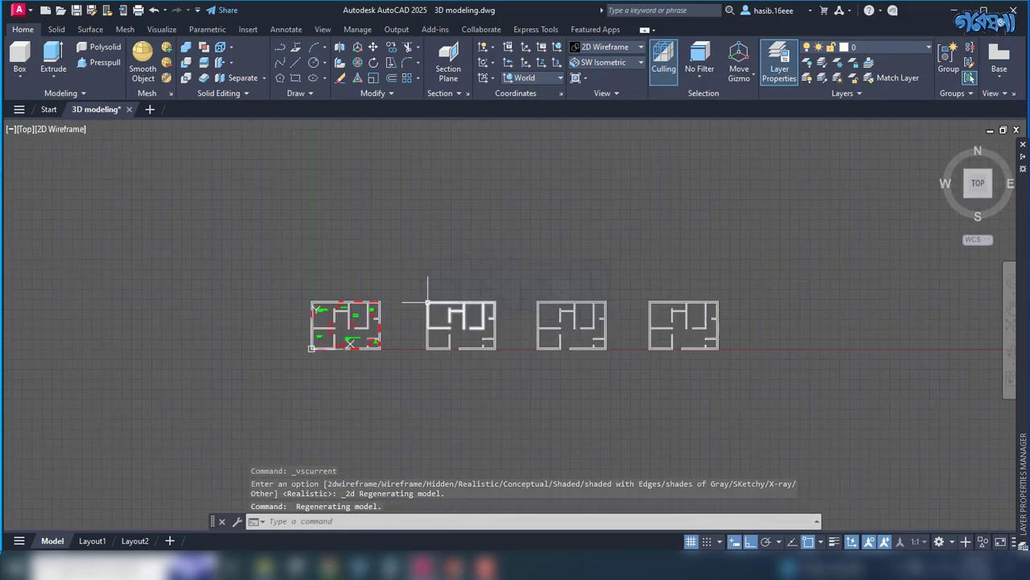
pyautogui.click(396, 256)
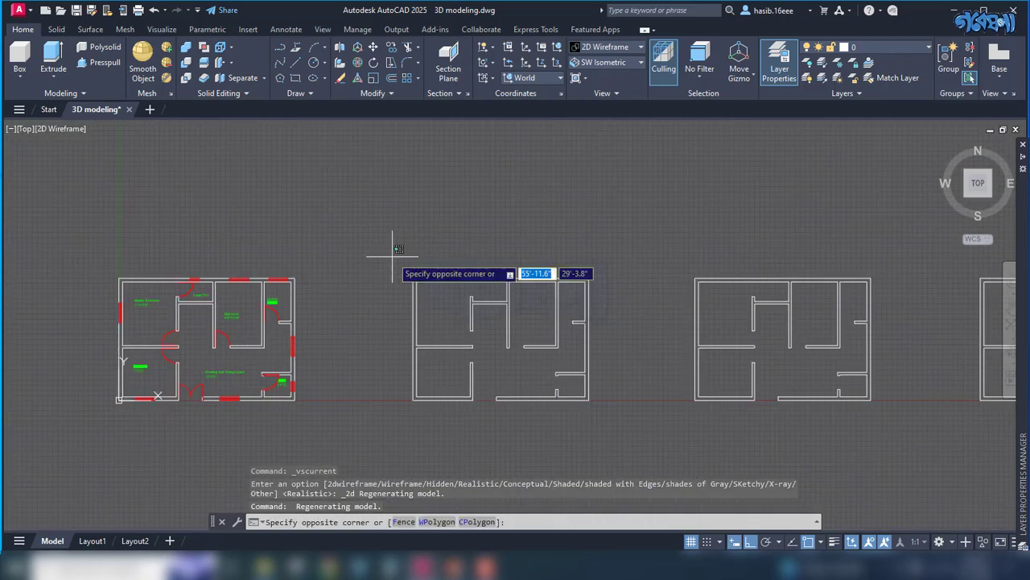
pyautogui.click(607, 435)
pyautogui.write('JOIN')
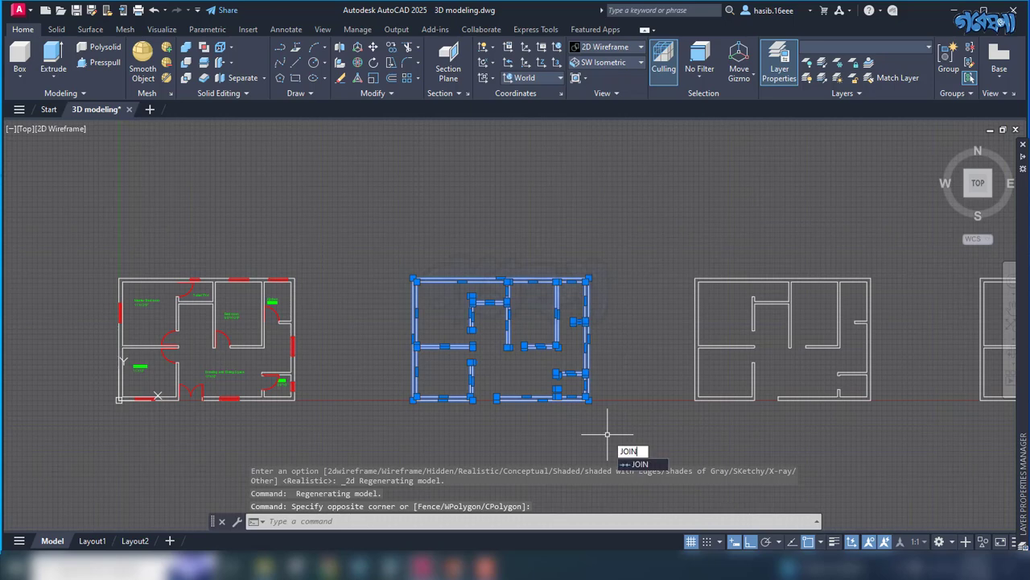
pyautogui.press('Return')
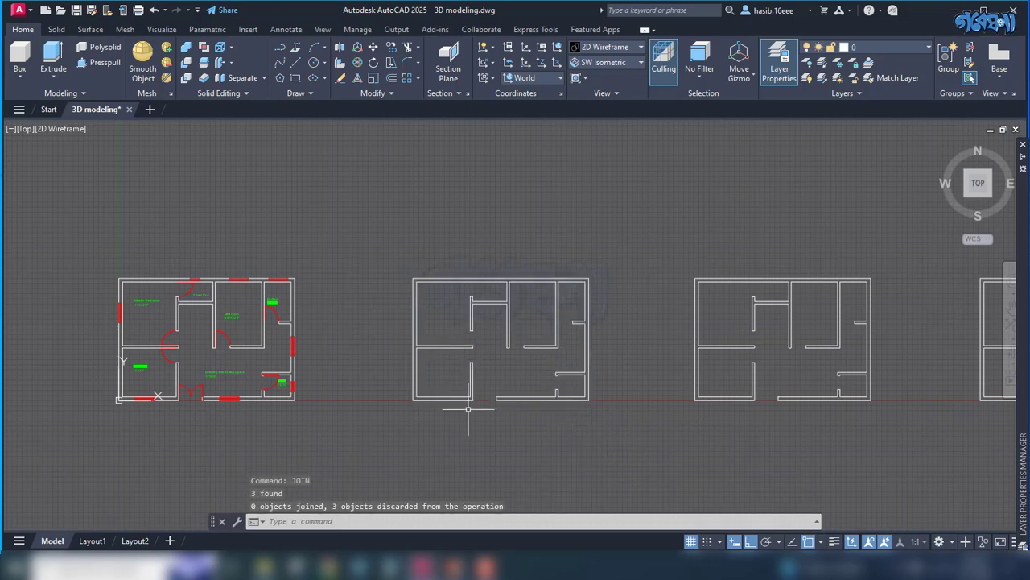
pyautogui.scroll(5, 462, 397)
pyautogui.click(463, 409)
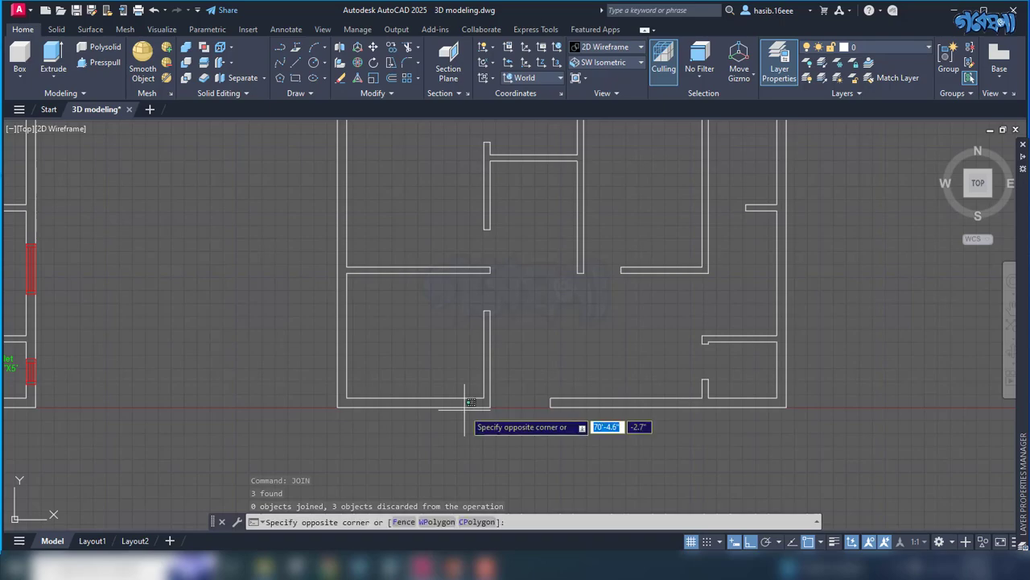
pyautogui.scroll(-5, 473, 400)
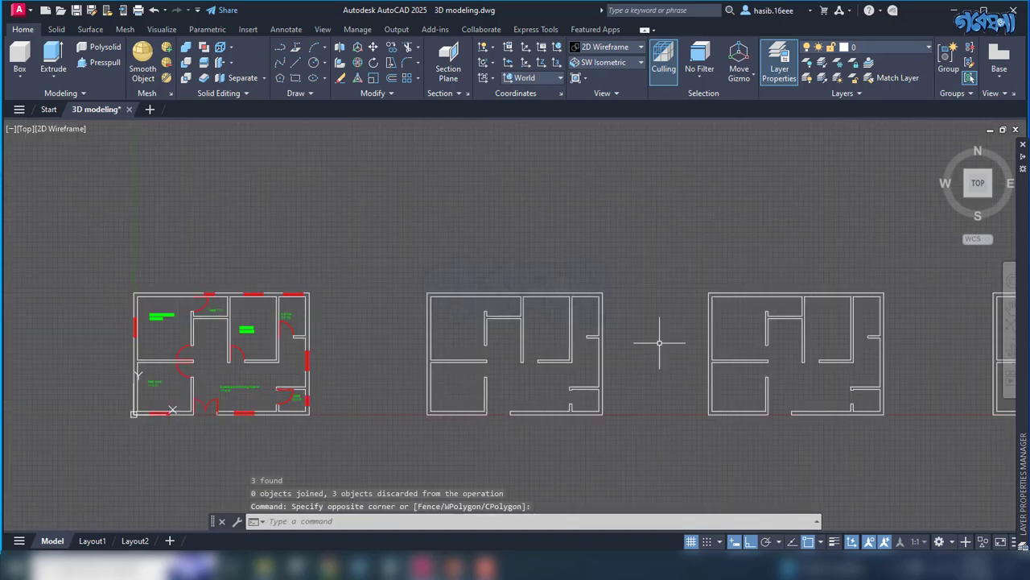
# - In the home view, presspull the middle floor plan's wall area up 3'
pyautogui.click(940, 151)
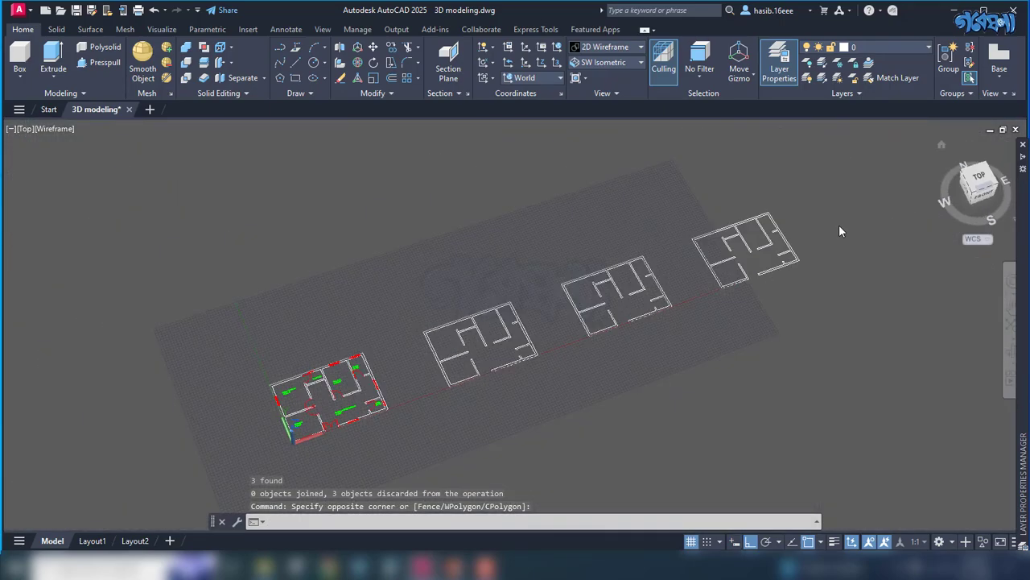
pyautogui.scroll(5, 485, 355)
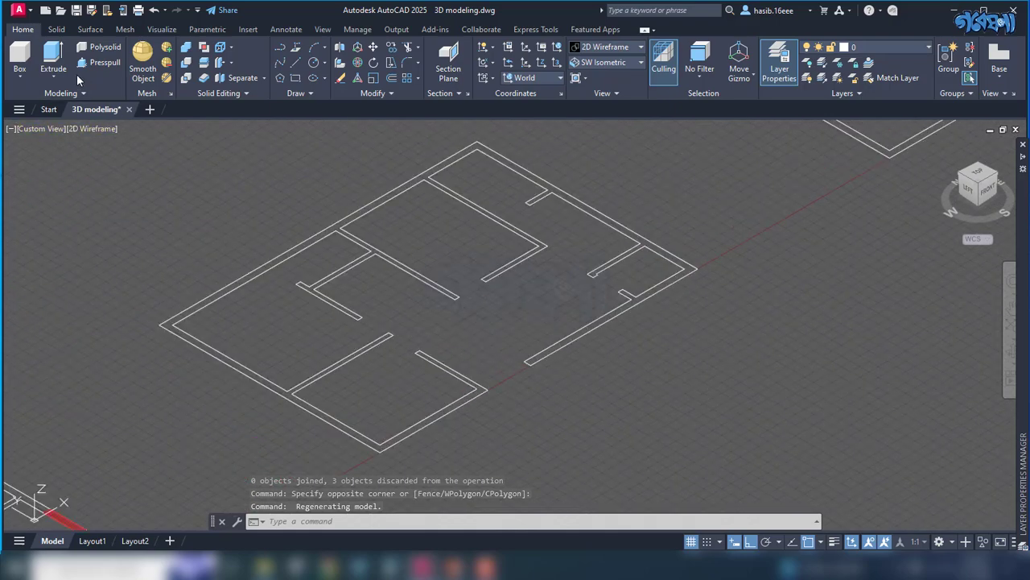
pyautogui.click(101, 64)
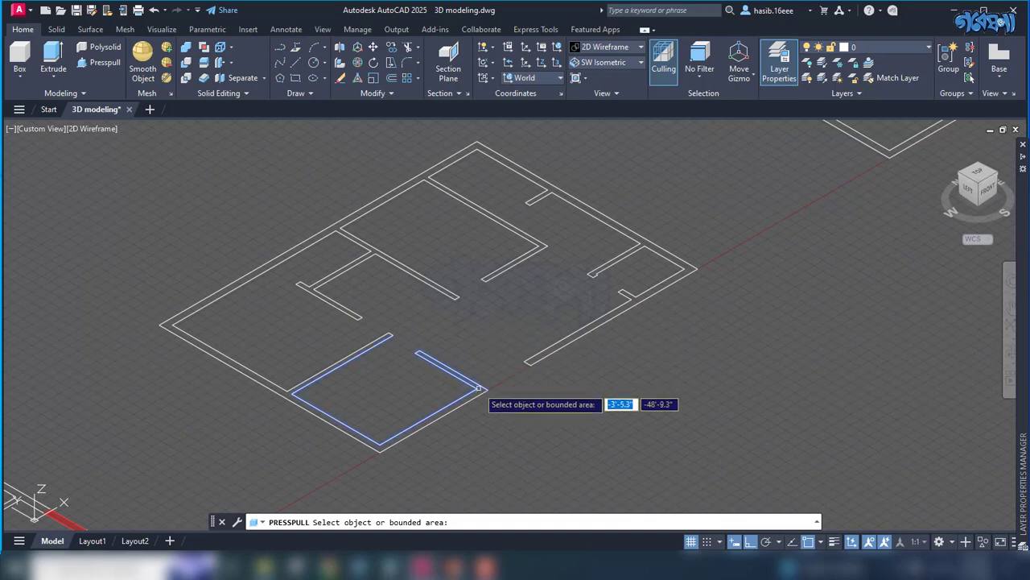
pyautogui.click(523, 285)
pyautogui.write('3')
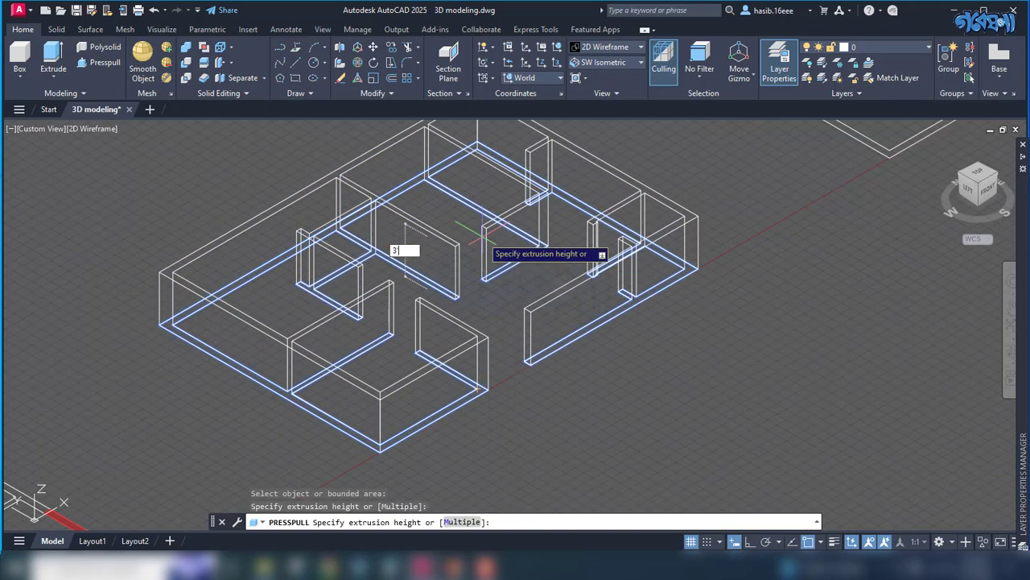
pyautogui.write("'")
pyautogui.press('Return')
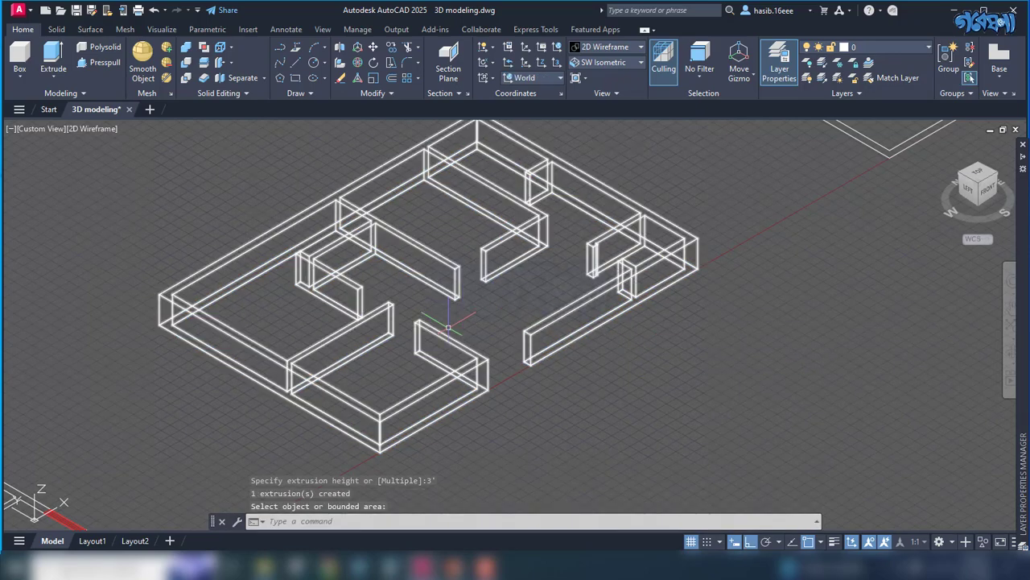
# - Pan and zoom to bring the furnished coloured floor plan fully into view
pyautogui.scroll(-1, 449, 326)
pyautogui.scroll(-1, 451, 318)
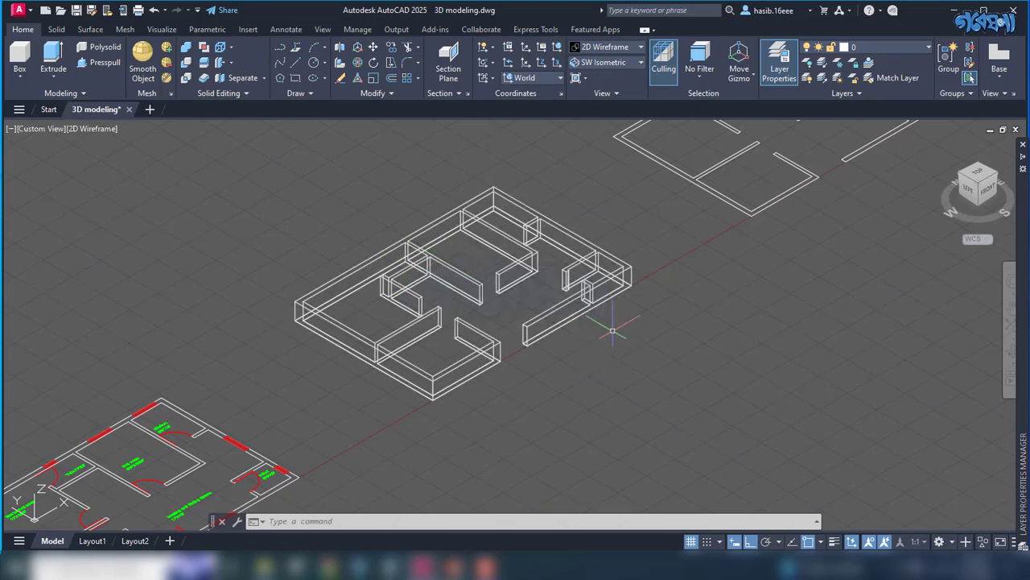
pyautogui.moveTo(590, 366); pyautogui.dragTo(476, 482, button='middle')
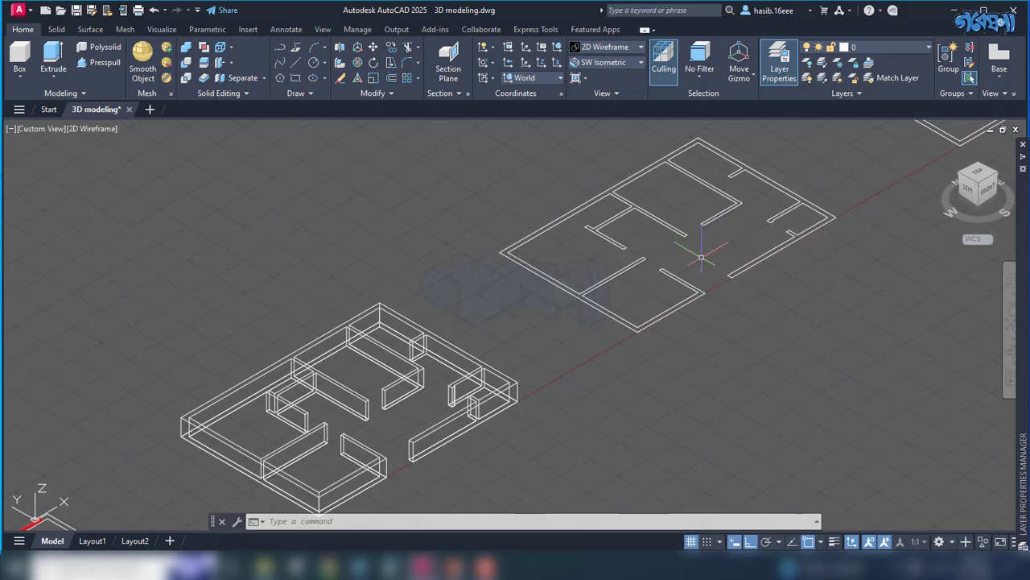
pyautogui.scroll(-3, 696, 249)
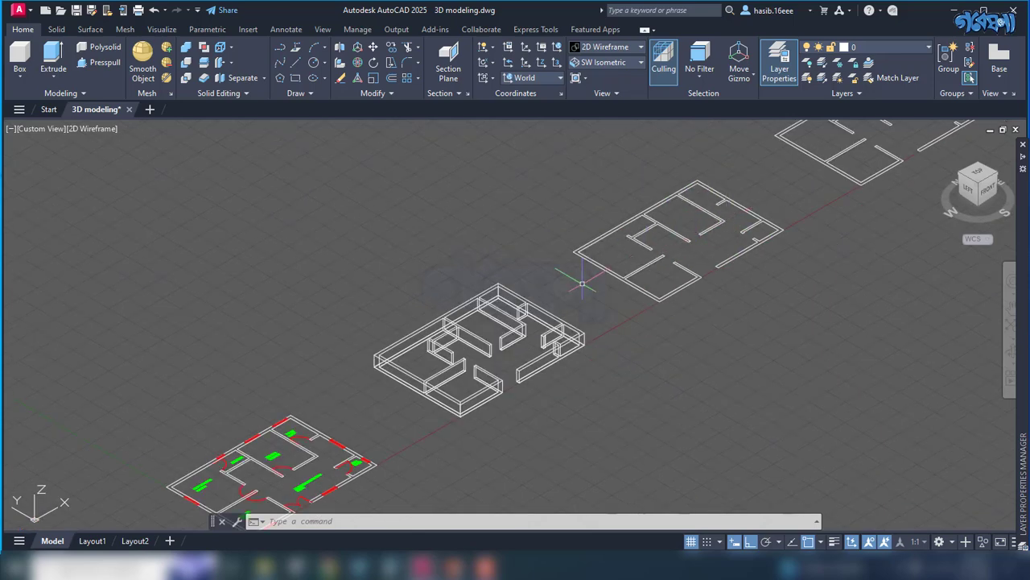
pyautogui.scroll(-2, 434, 289)
pyautogui.scroll(4, 295, 409)
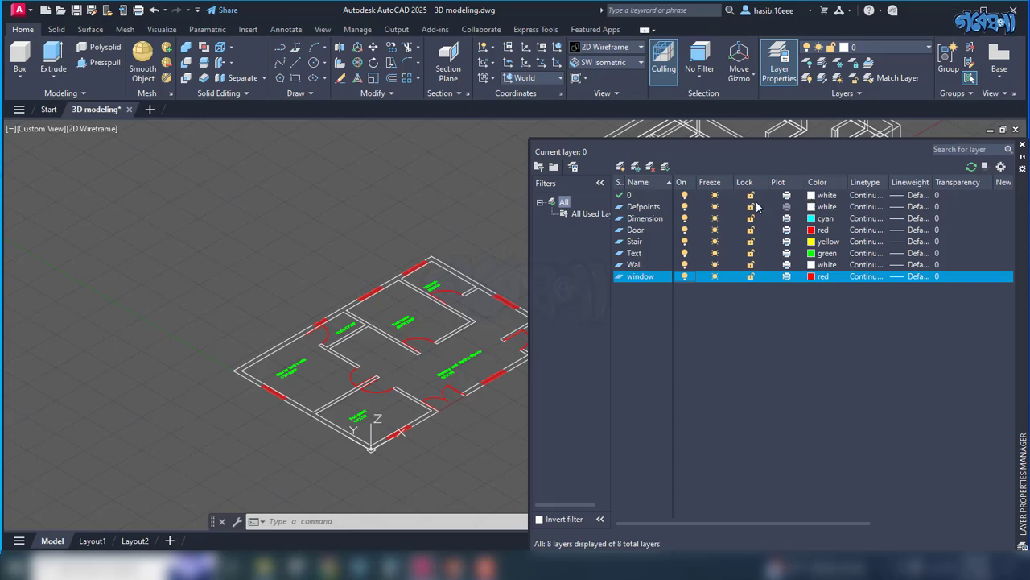
# - Turn off the Wall, Text, Stair, Door and Dimension layers, leaving only red windows visible
pyautogui.click(623, 265)
pyautogui.click(684, 265)
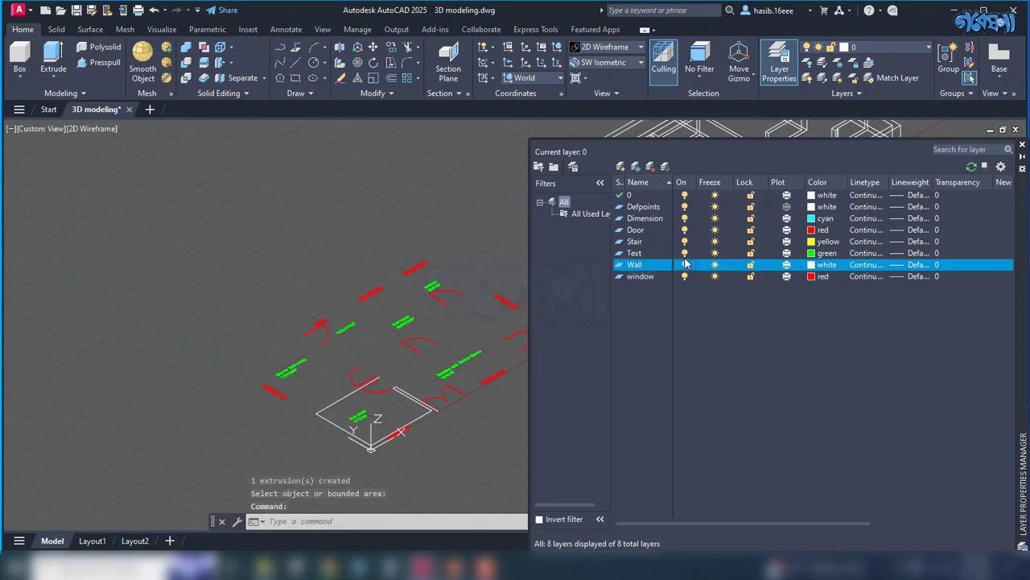
pyautogui.click(684, 253)
pyautogui.click(684, 242)
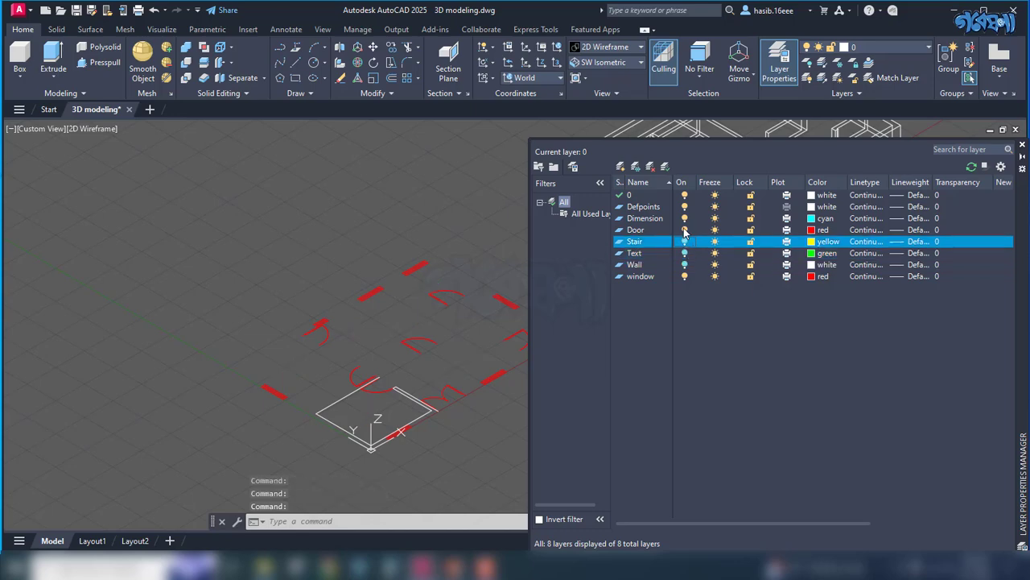
pyautogui.click(684, 230)
pyautogui.click(684, 218)
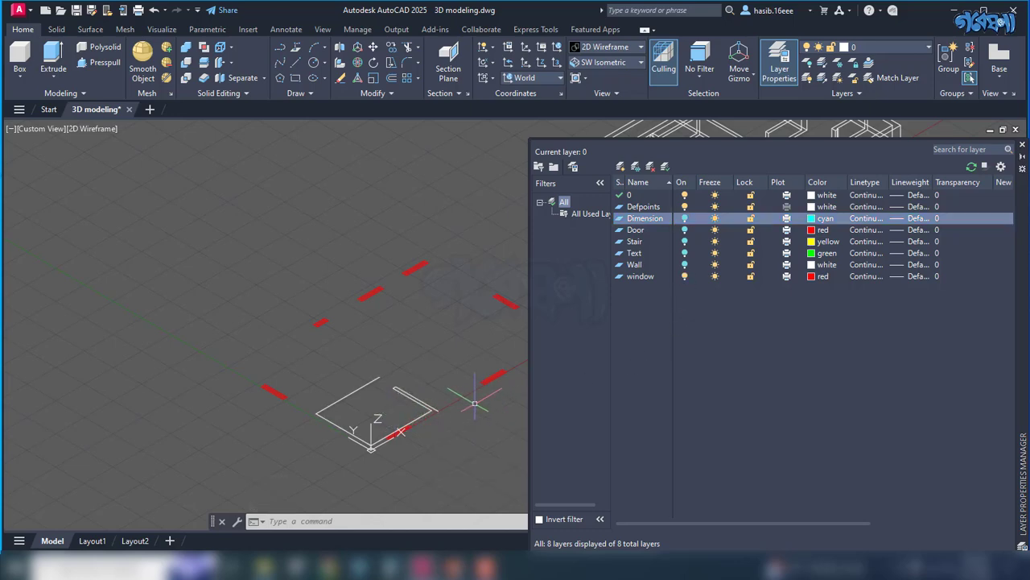
pyautogui.click(1022, 157)
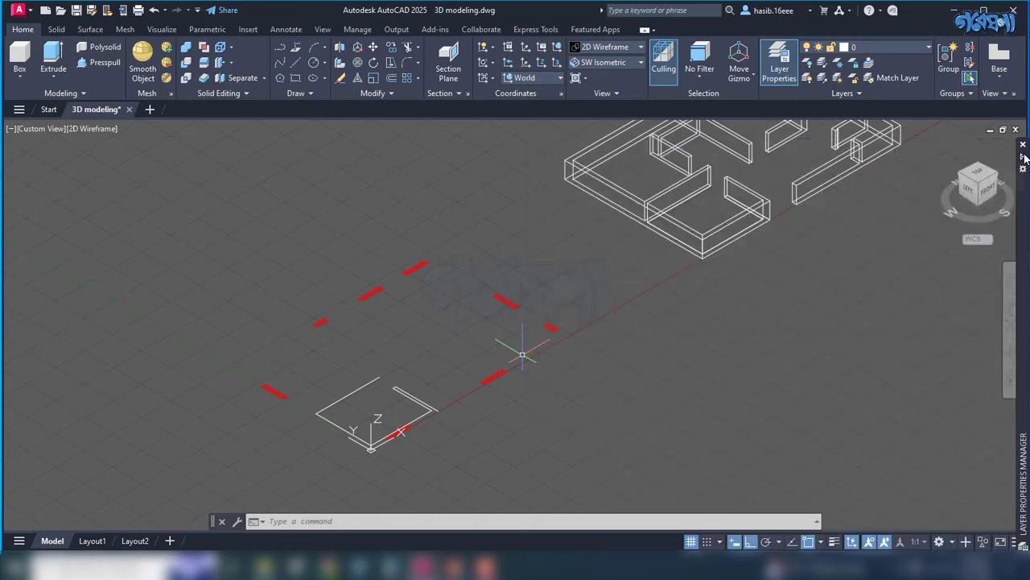
# - Select the eight red window pieces, leaving the white square out of the selection
pyautogui.click(464, 208)
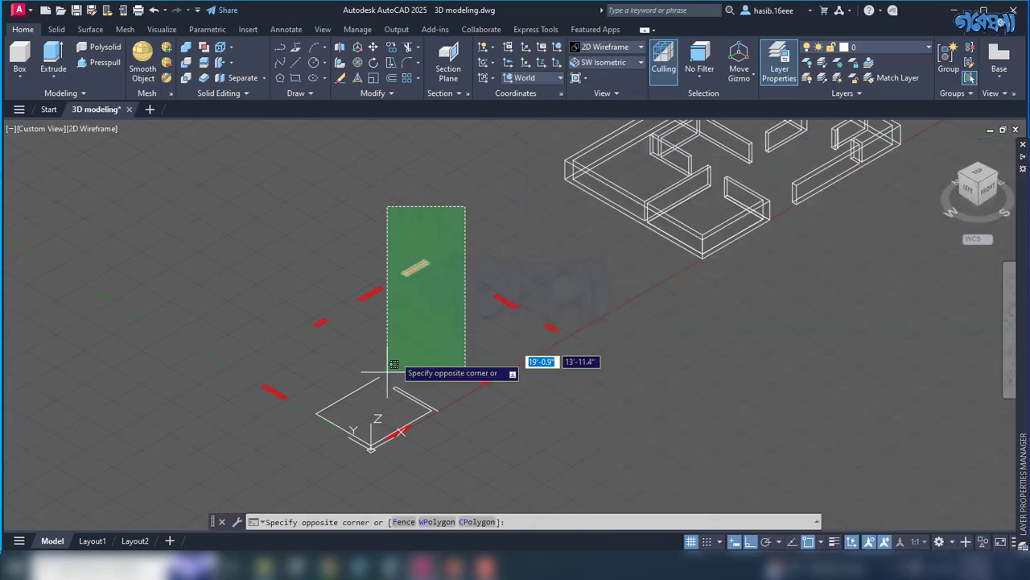
pyautogui.click(242, 471)
pyautogui.click(538, 277)
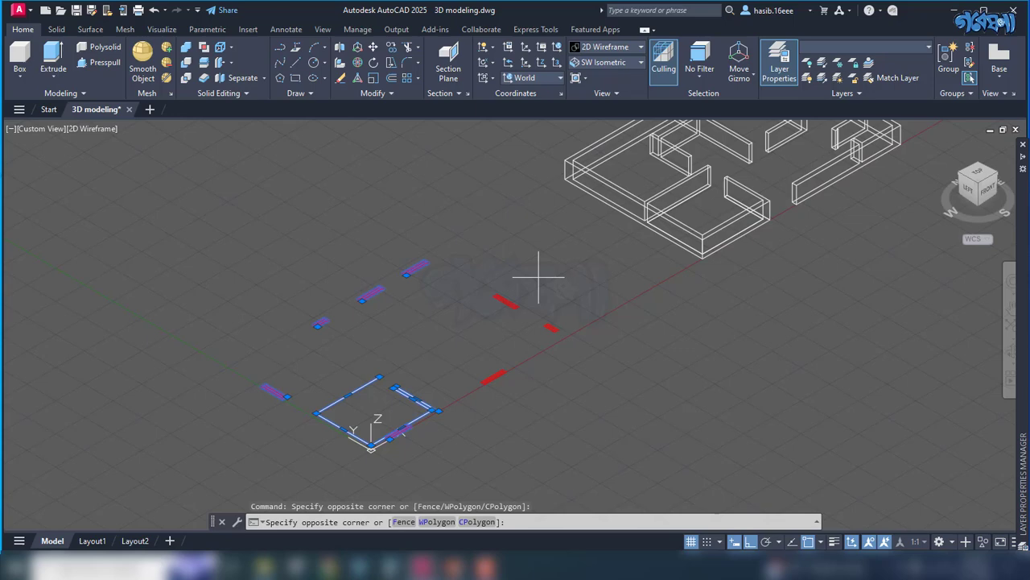
pyautogui.click(408, 442)
pyautogui.keyDown('shift'); pyautogui.click(418, 415); pyautogui.keyUp('shift')
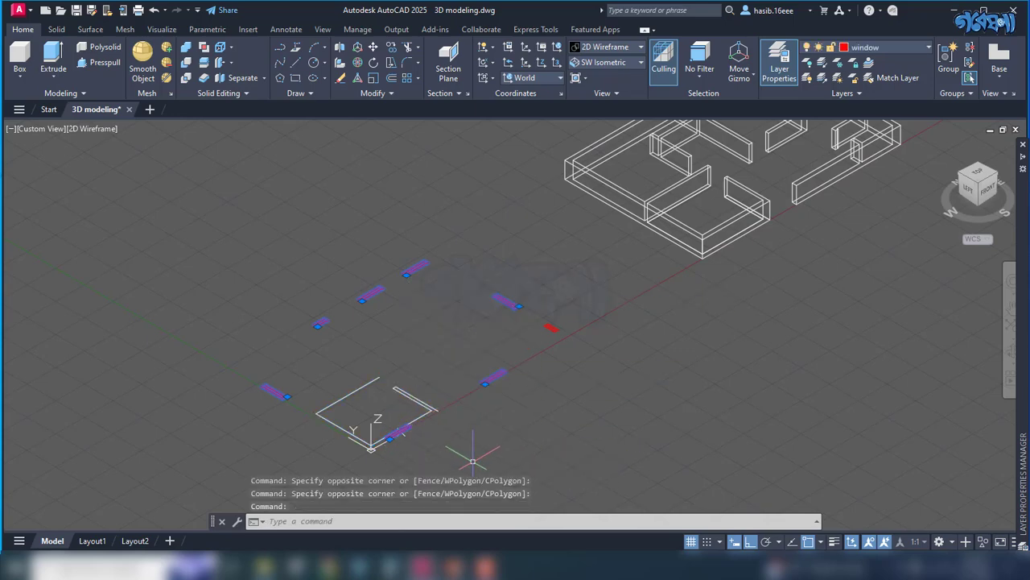
pyautogui.click(552, 326)
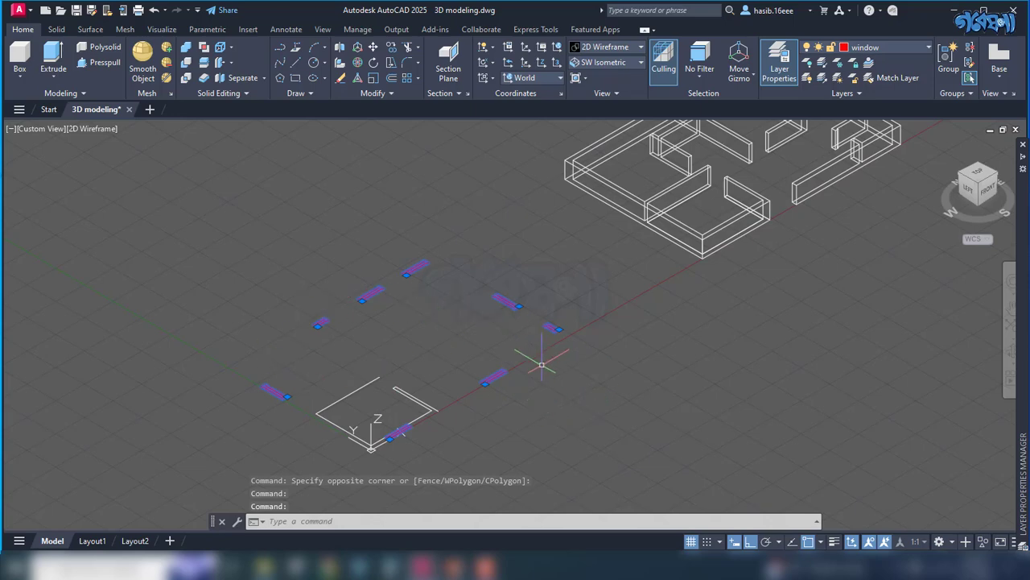
# - Start copying the window pieces with the coloured plan's outer corner as base point
pyautogui.write('cp')
pyautogui.press('Return')
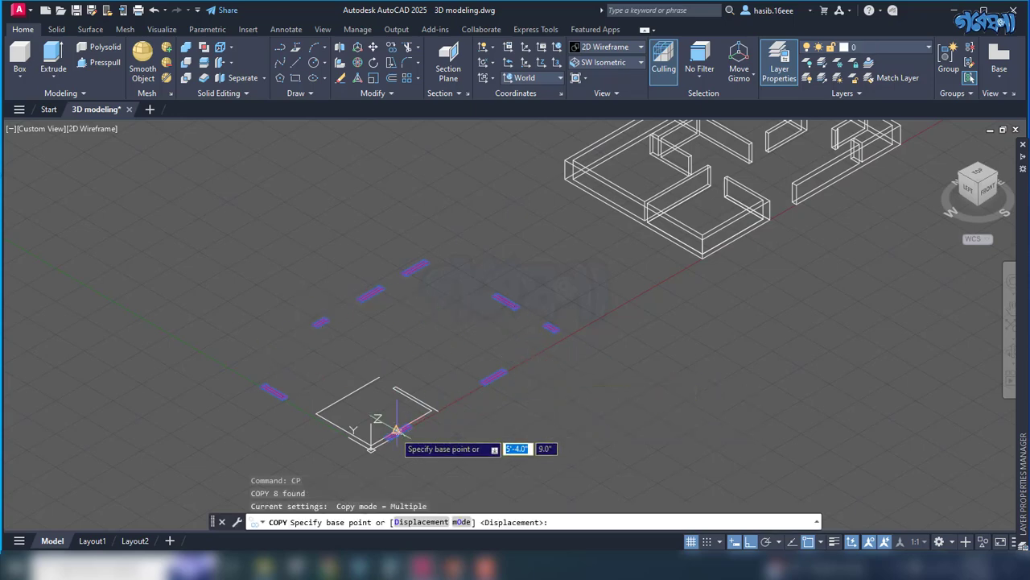
pyautogui.scroll(3, 564, 346)
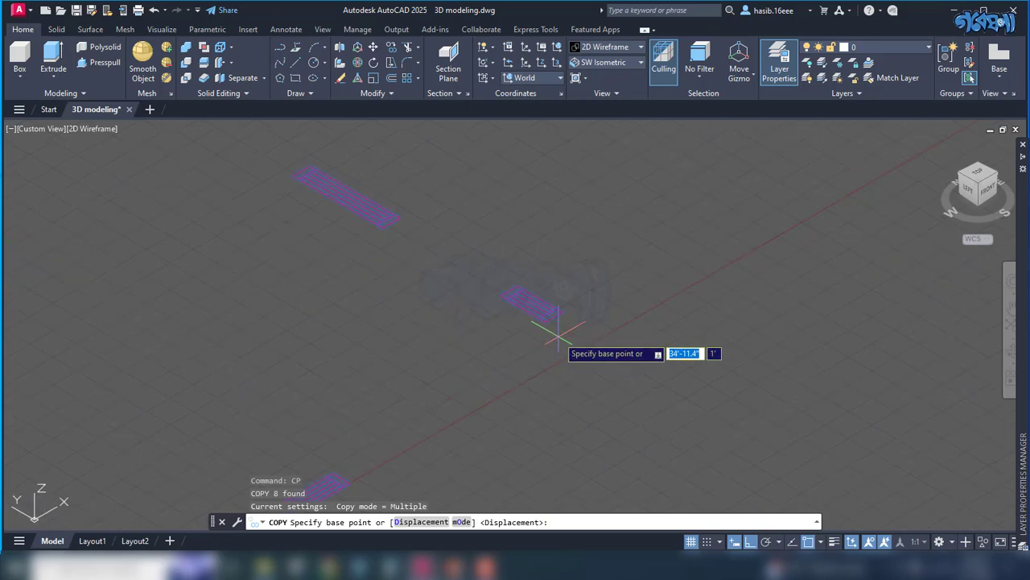
pyautogui.scroll(-2, 539, 372)
pyautogui.scroll(-3, 539, 375)
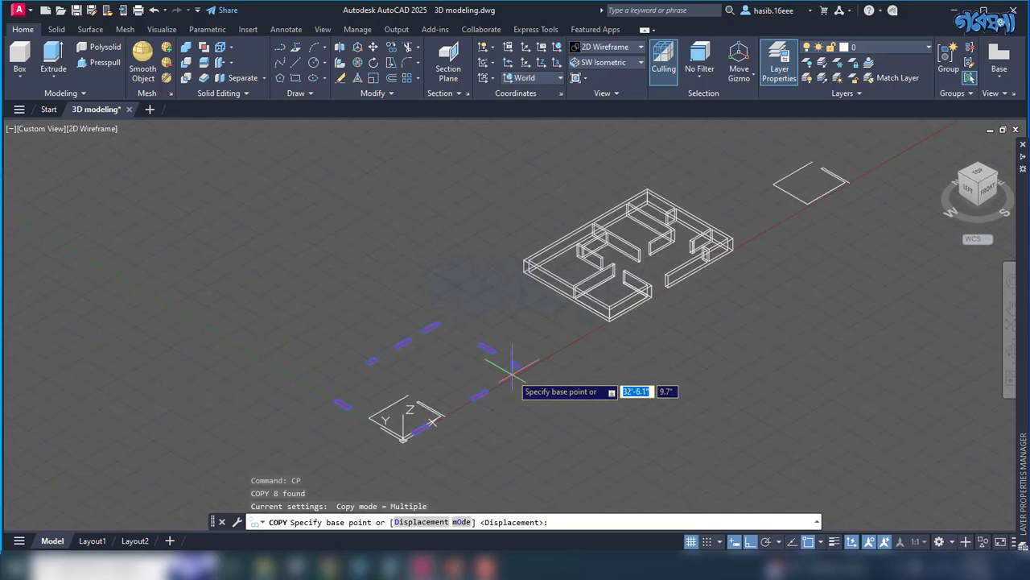
pyautogui.scroll(5, 415, 434)
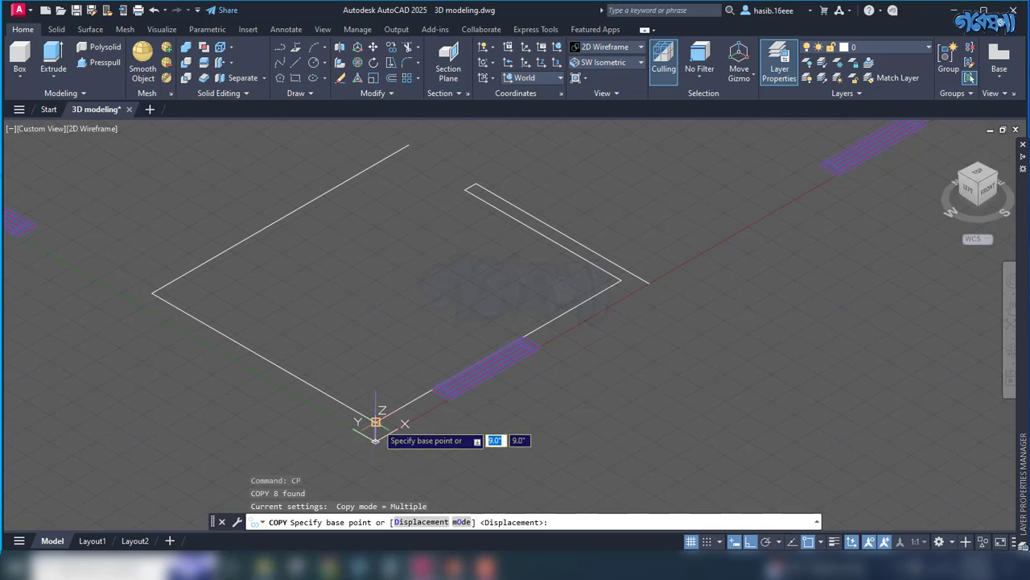
pyautogui.click(375, 441)
pyautogui.scroll(-2, 370, 424)
pyautogui.scroll(-2, 369, 415)
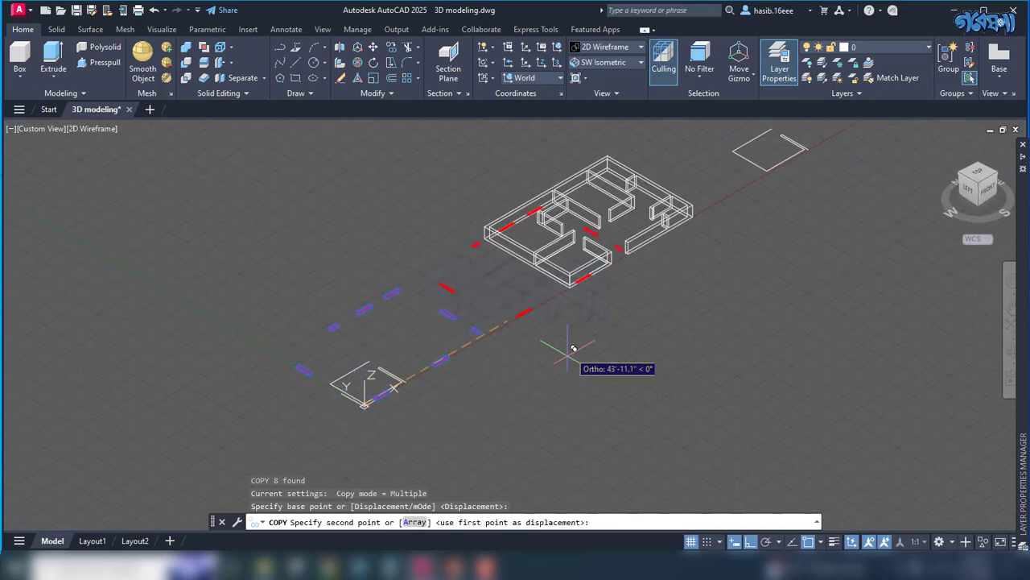
pyautogui.scroll(-2, 501, 367)
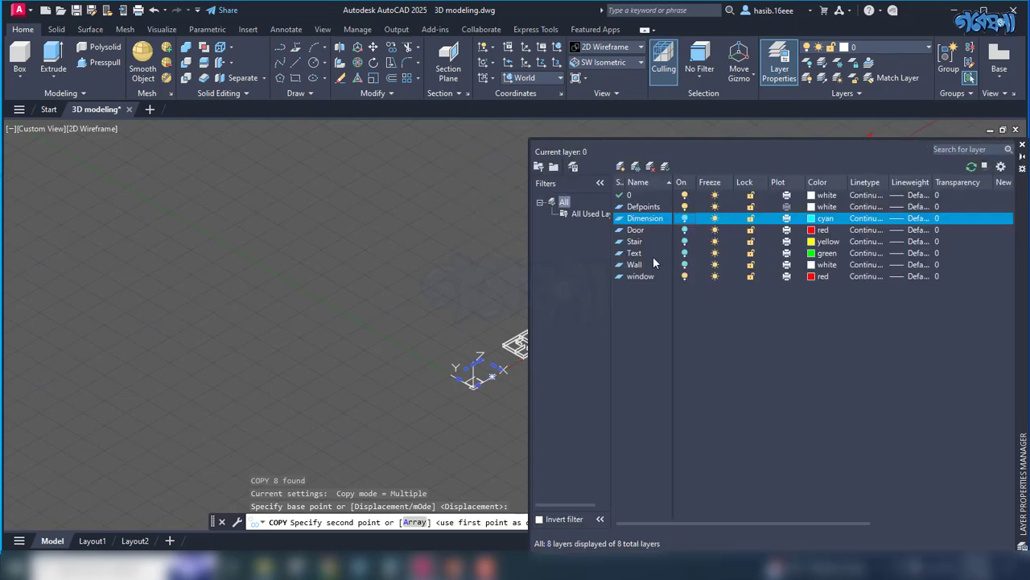
# - Turn the Wall layer back on and place the window copies at the second plan's matching corner
pyautogui.click(684, 265)
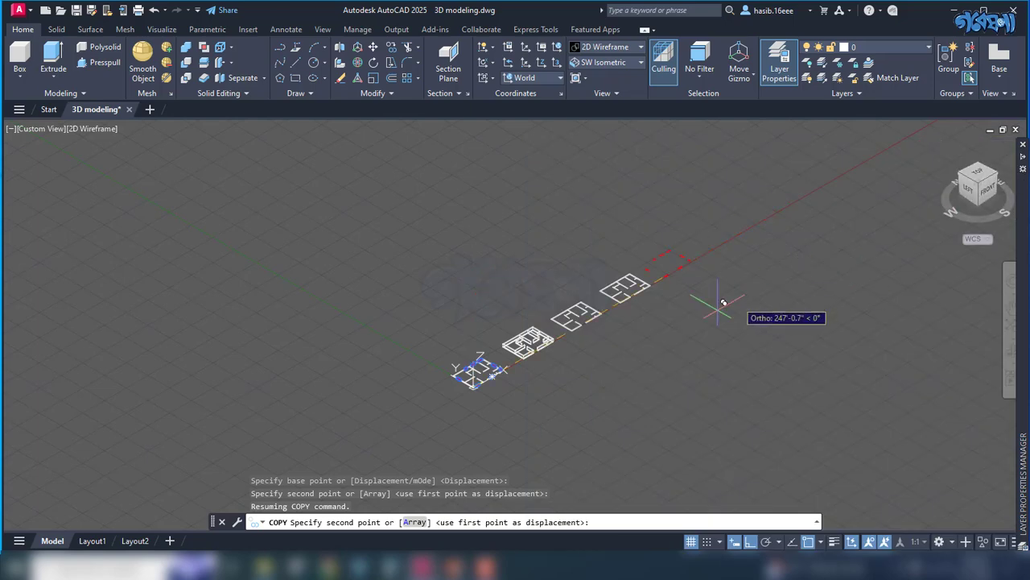
pyautogui.scroll(5, 524, 338)
pyautogui.scroll(4, 575, 250)
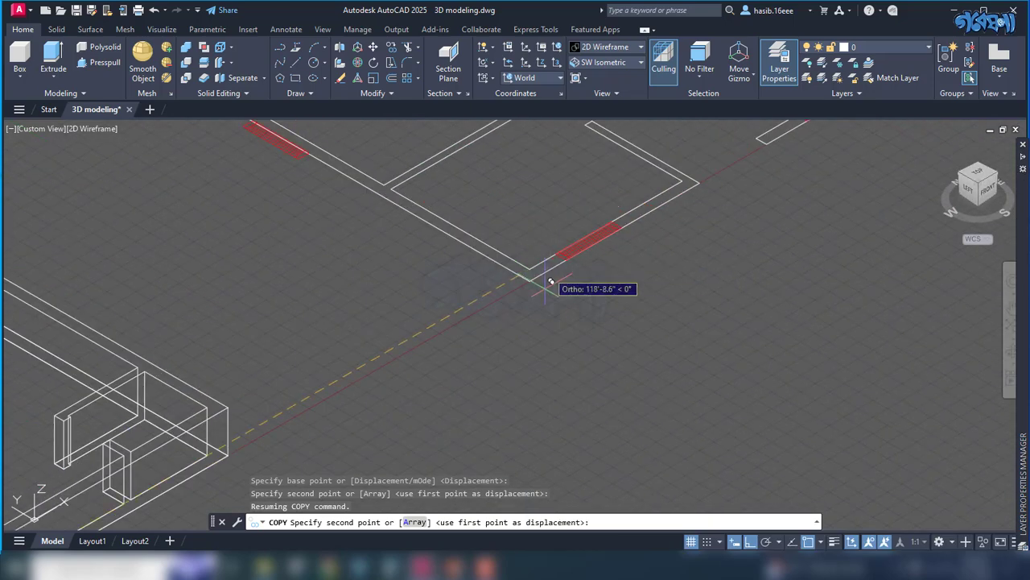
pyautogui.scroll(3, 540, 290)
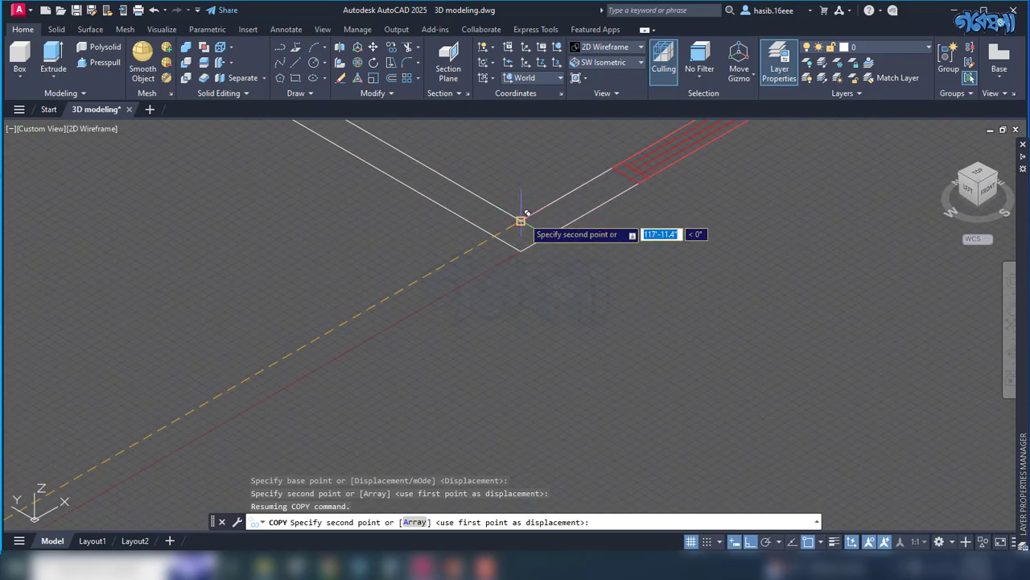
pyautogui.click(521, 214)
pyautogui.scroll(-2, 554, 346)
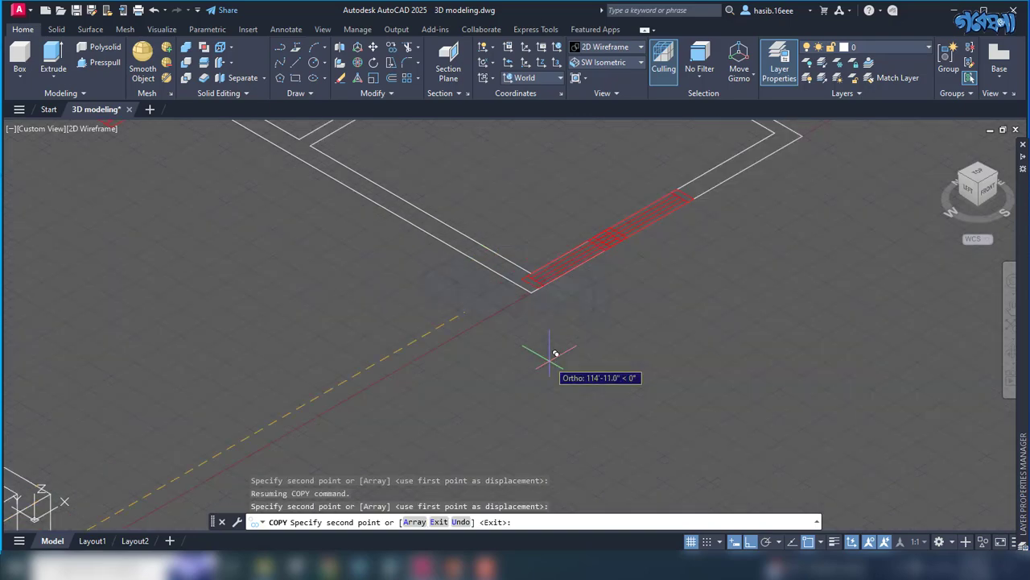
pyautogui.scroll(-3, 555, 353)
pyautogui.press('Escape')
pyautogui.scroll(-3, 539, 357)
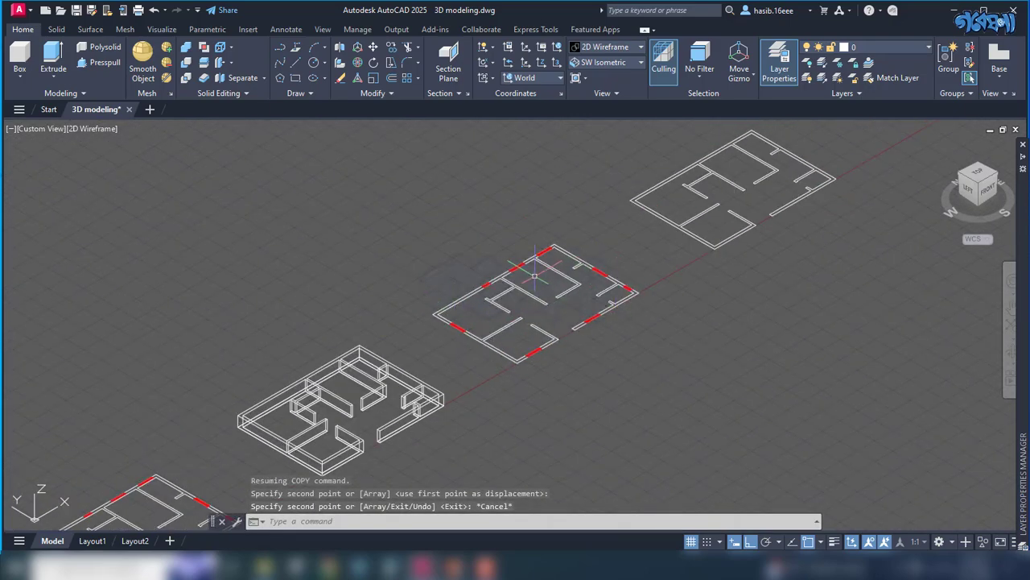
pyautogui.scroll(3, 533, 276)
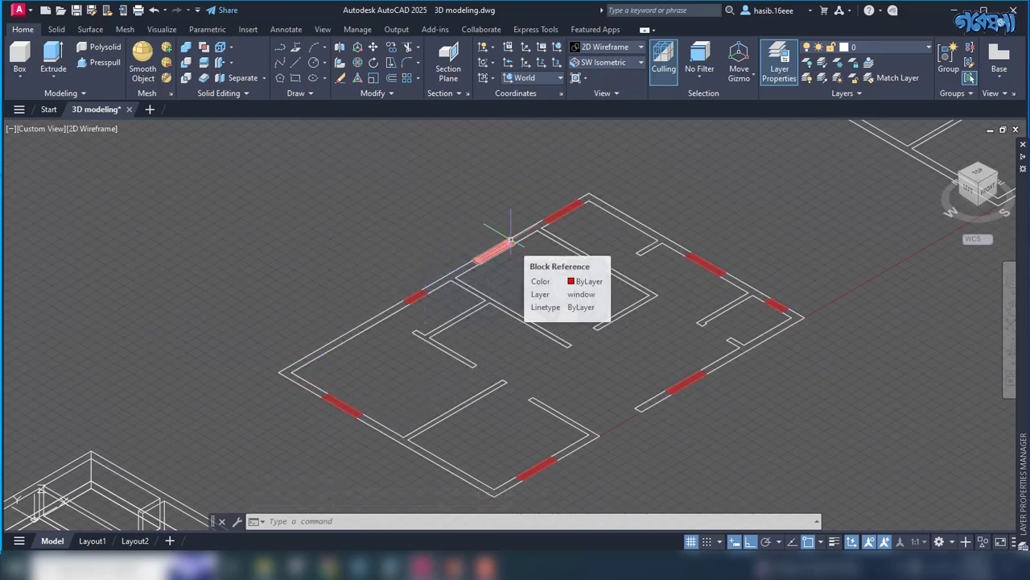
# - Switch to top view and draw closing lines across the first window's top and bottom ends
pyautogui.click(297, 64)
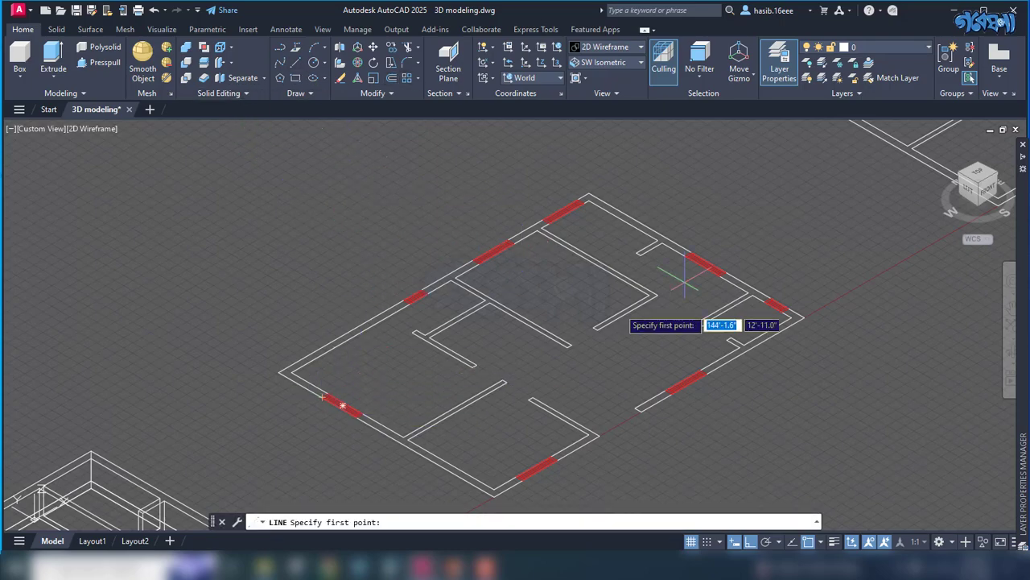
pyautogui.click(982, 171)
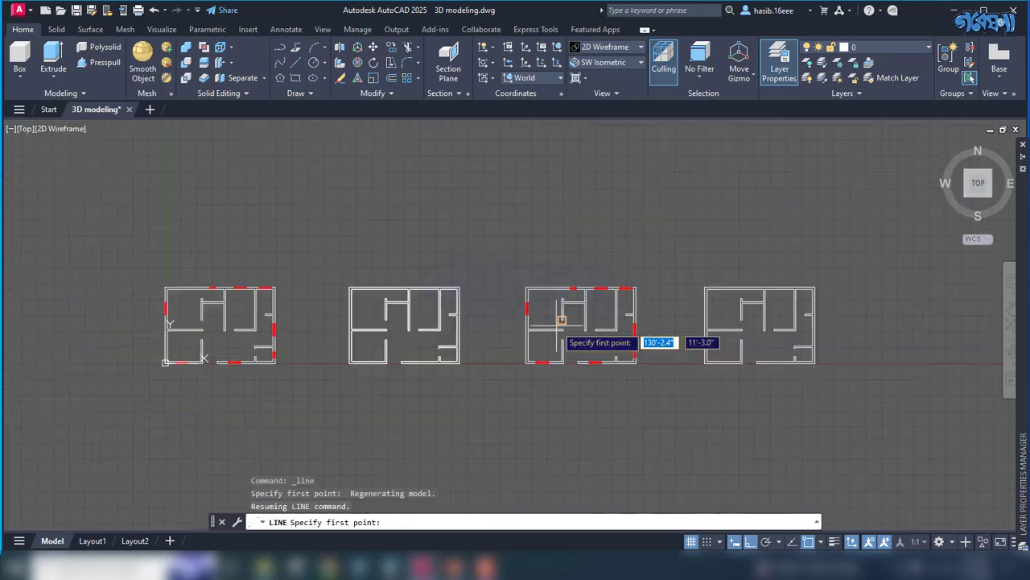
pyautogui.scroll(8, 481, 276)
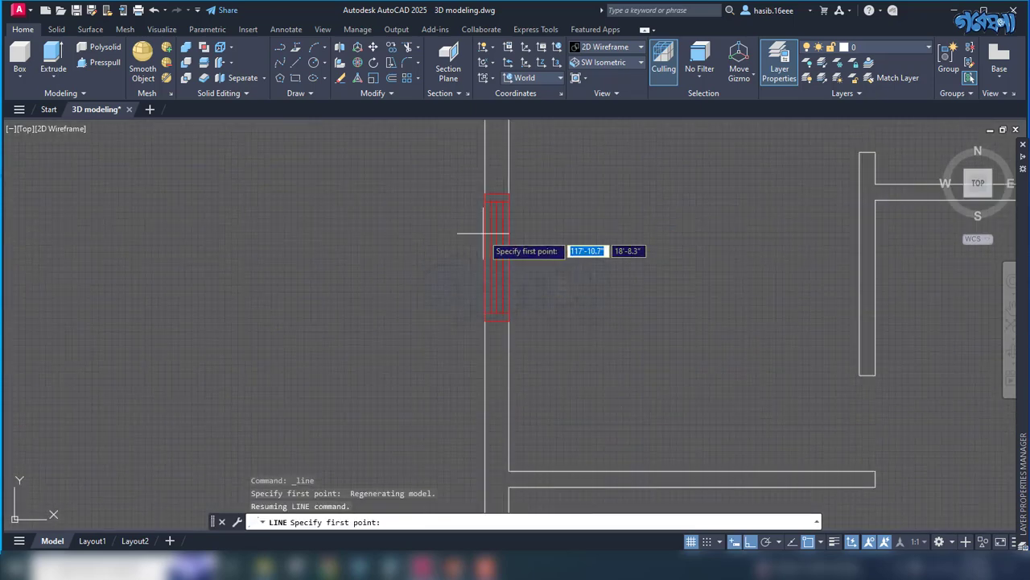
pyautogui.click(486, 193)
pyautogui.click(509, 193)
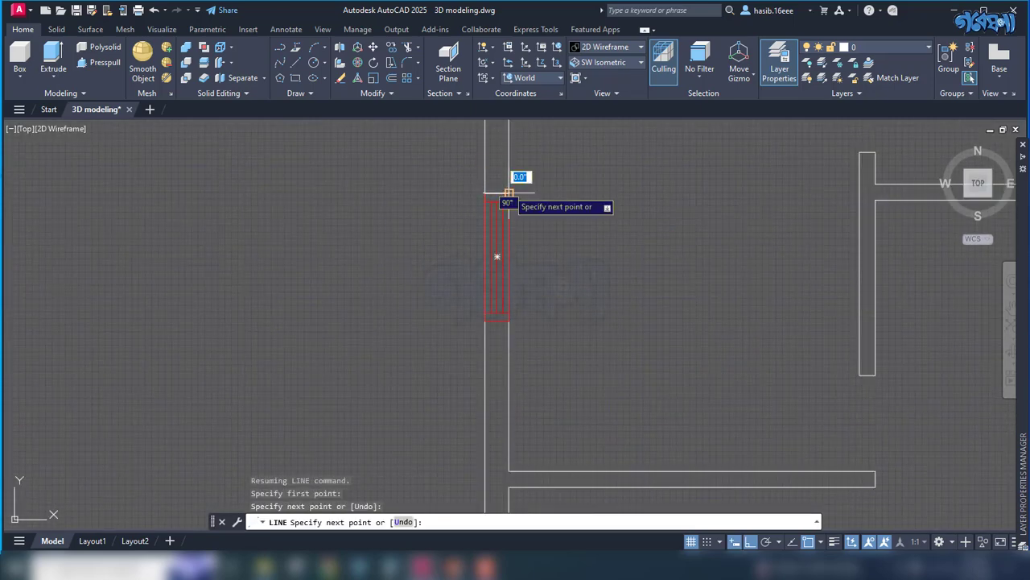
pyautogui.press('Return')
pyautogui.write('l')
pyautogui.press('Return')
pyautogui.click(485, 320)
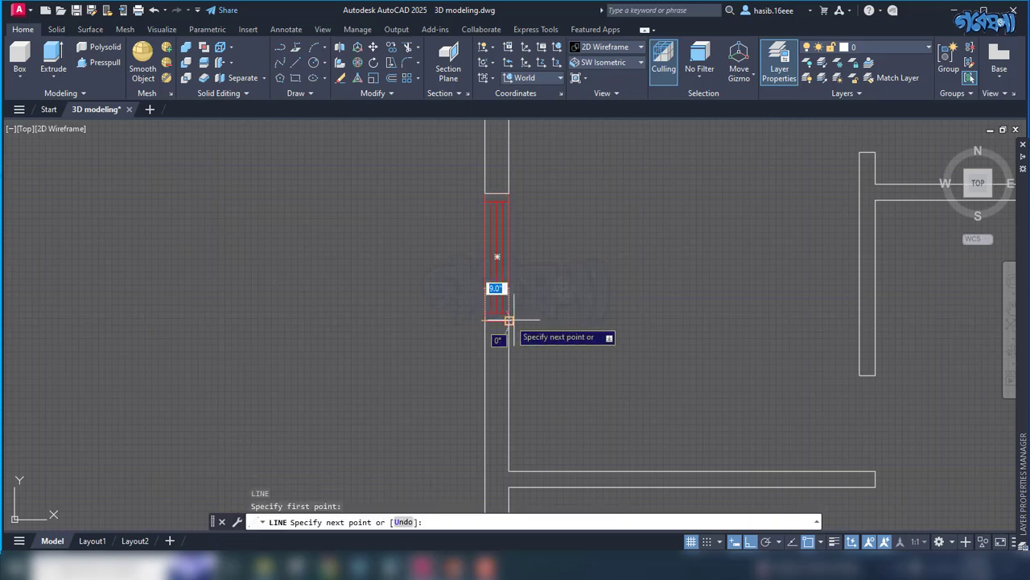
pyautogui.click(508, 321)
pyautogui.press('Return')
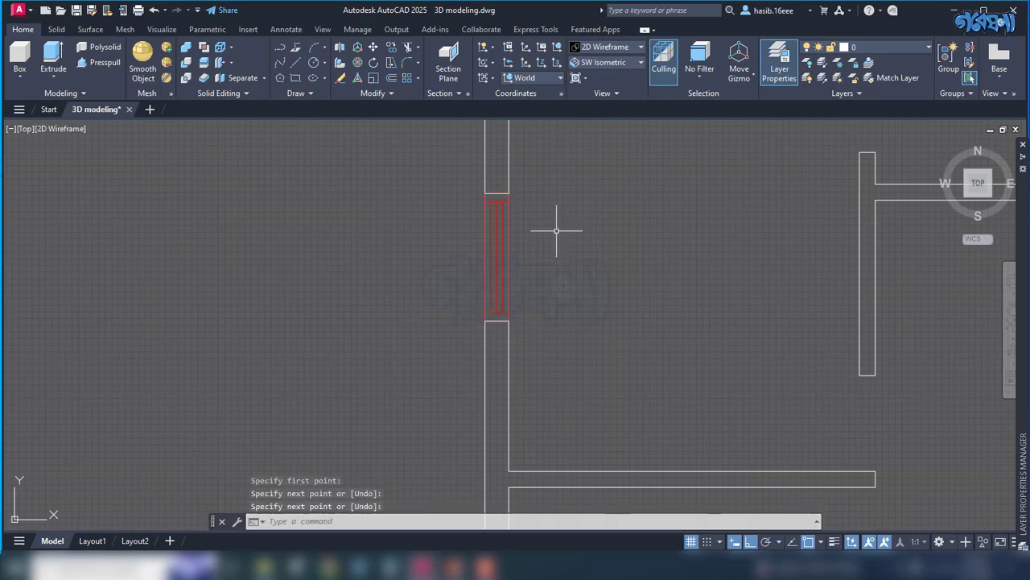
# - Close the bottom window's left and right ends with lines across the wall thickness
pyautogui.scroll(-4, 555, 231)
pyautogui.scroll(-2, 585, 366)
pyautogui.scroll(8, 593, 407)
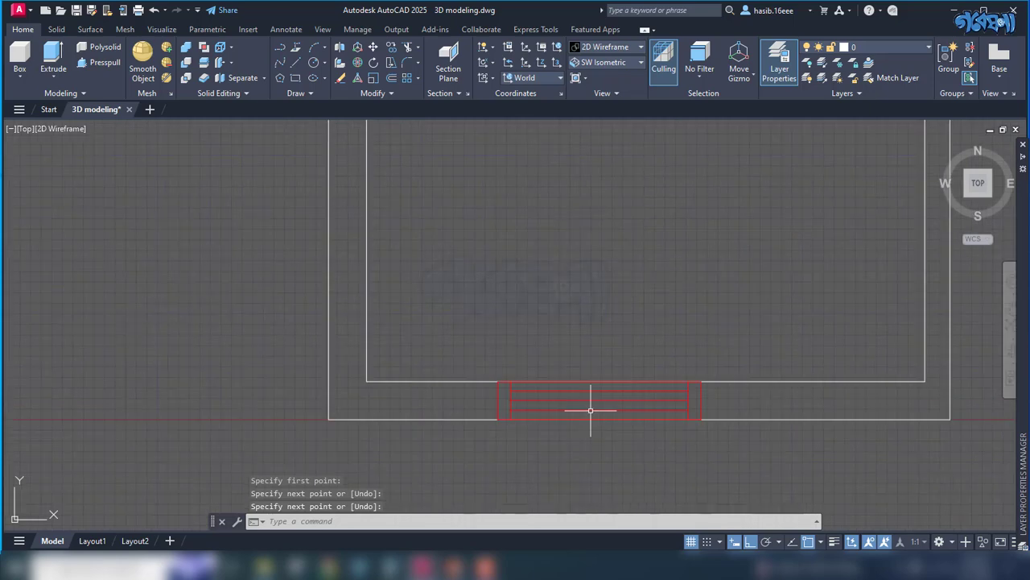
pyautogui.write('l')
pyautogui.press('Return')
pyautogui.click(498, 381)
pyautogui.click(497, 419)
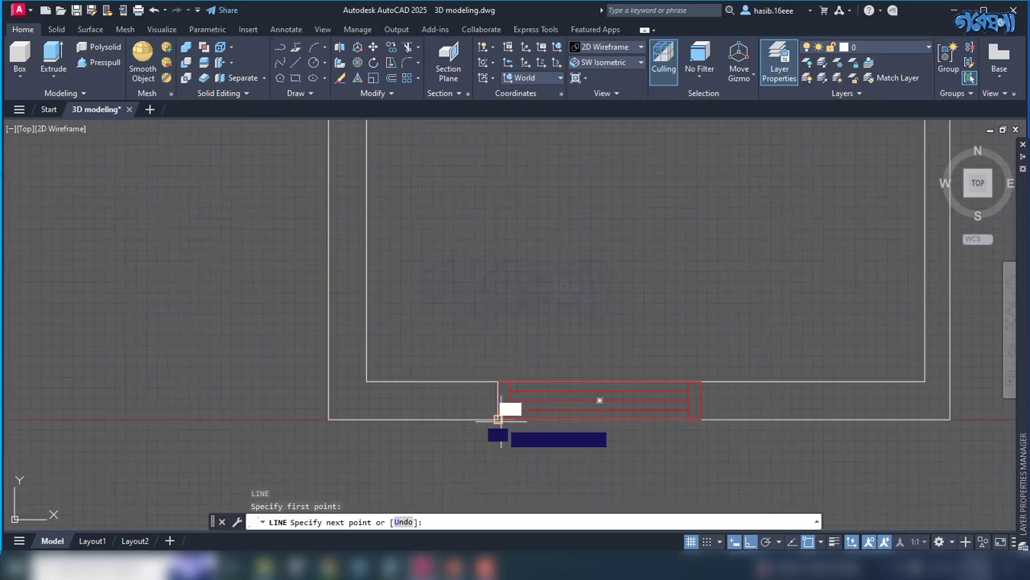
pyautogui.press('Return')
pyautogui.press('Return')
pyautogui.click(700, 381)
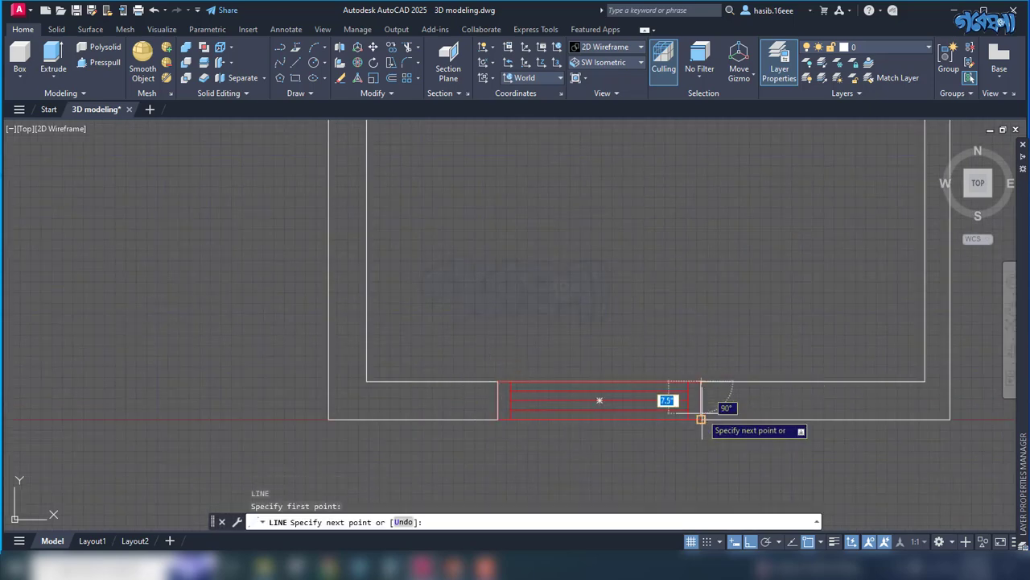
pyautogui.click(701, 420)
pyautogui.press('Return')
pyautogui.scroll(-4, 656, 301)
pyautogui.scroll(-2, 564, 345)
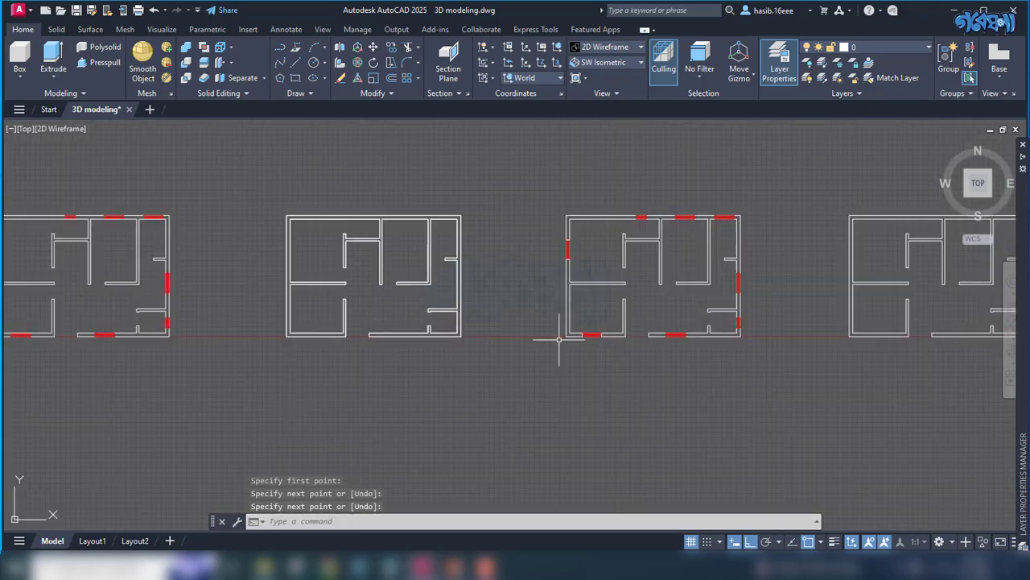
pyautogui.scroll(4, 716, 331)
pyautogui.press('Return')
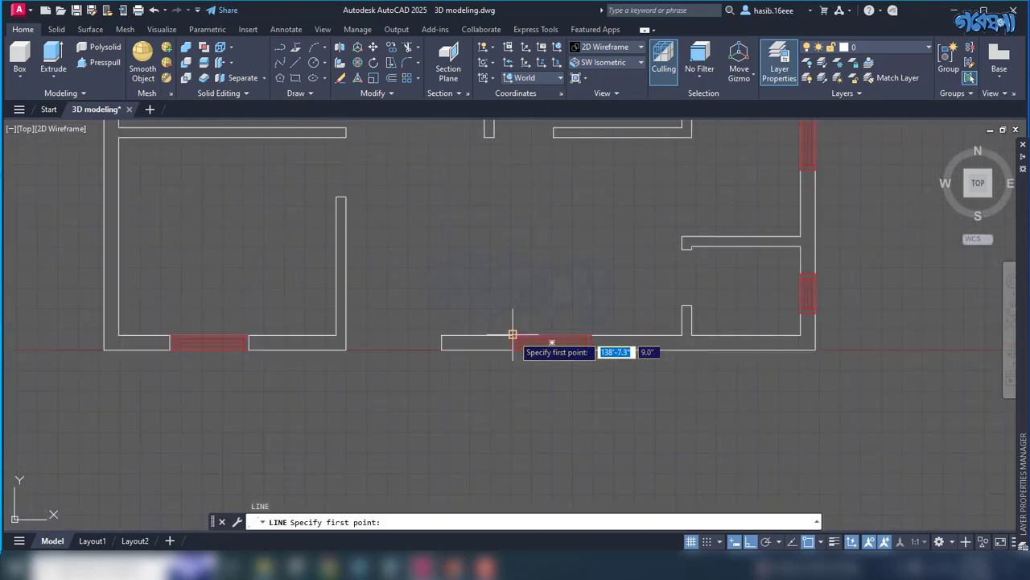
# - Draw closing lines at the next window's left and right ends
pyautogui.click(511, 335)
pyautogui.scroll(3, 517, 346)
pyautogui.scroll(2, 520, 345)
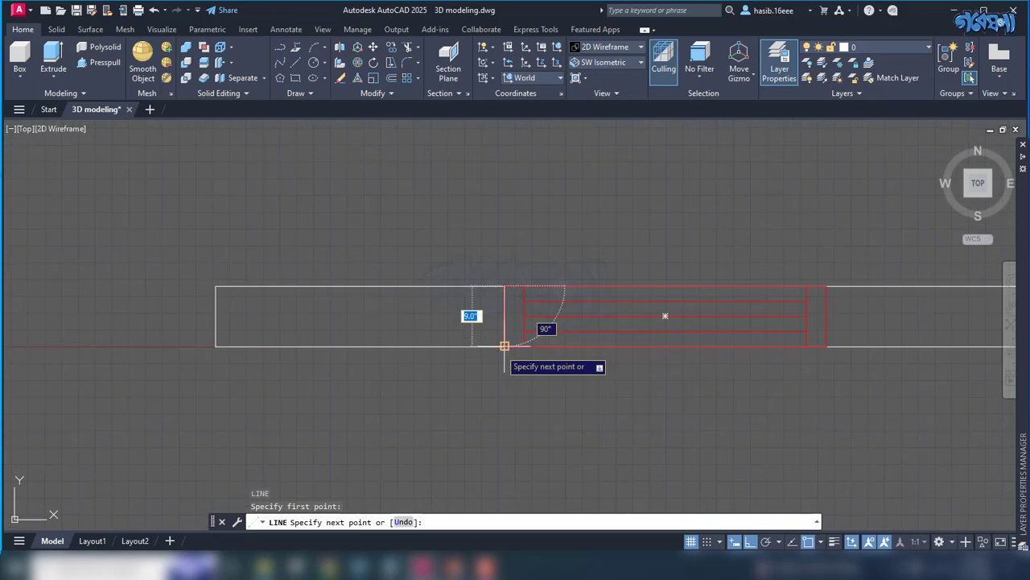
pyautogui.click(504, 346)
pyautogui.press('Return')
pyautogui.press('Return')
pyautogui.click(827, 286)
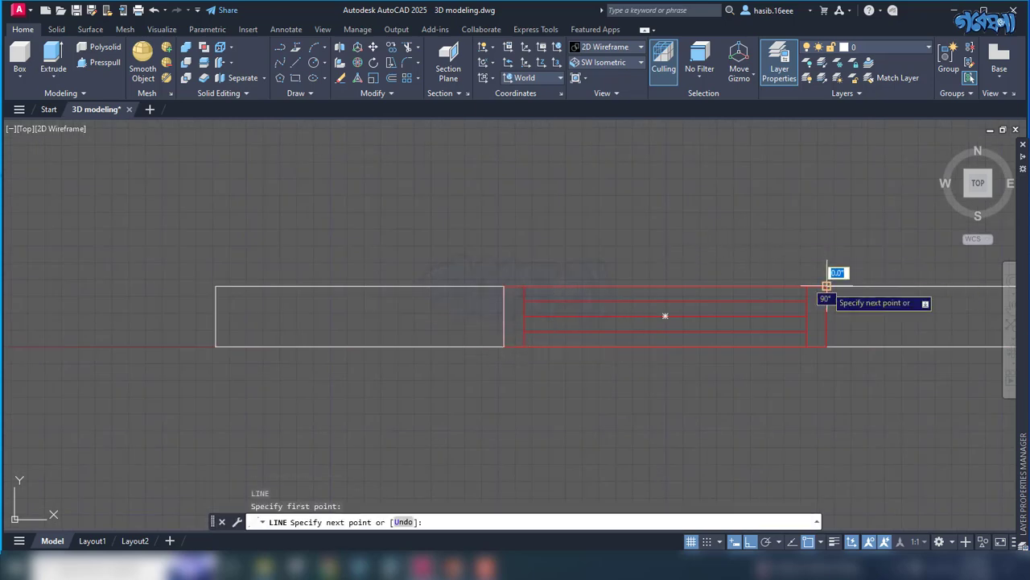
pyautogui.click(826, 346)
pyautogui.press('Return')
pyautogui.scroll(-2, 568, 311)
pyautogui.scroll(-2, 674, 319)
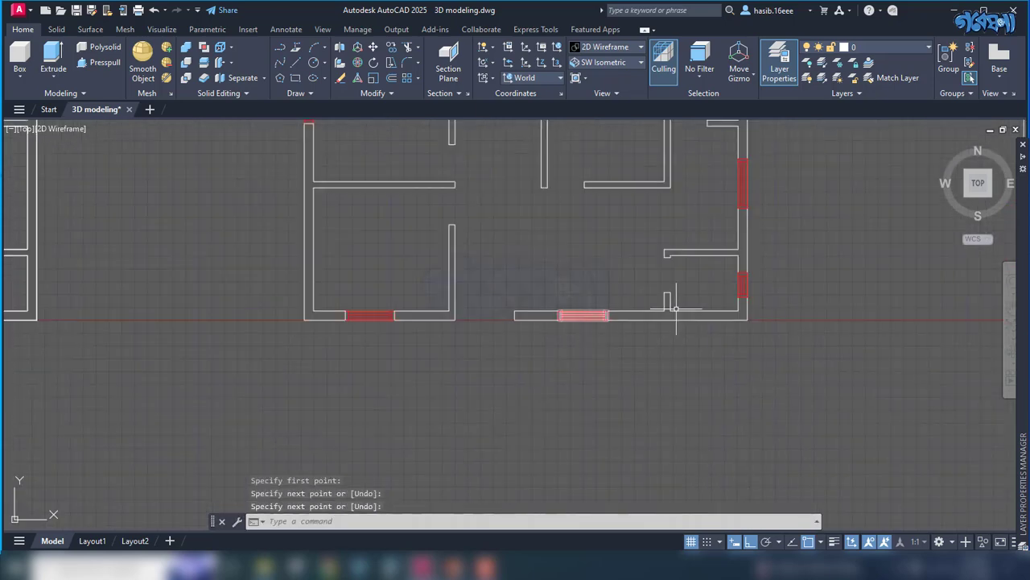
pyautogui.scroll(4, 737, 278)
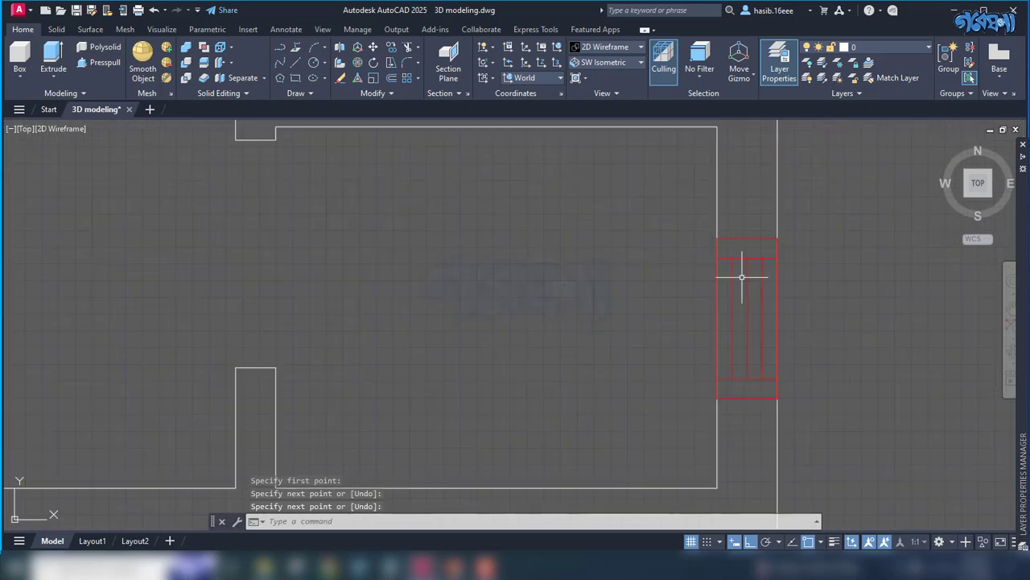
# - Close the side window's top and bottom ends across the wall
pyautogui.press('Return')
pyautogui.click(716, 238)
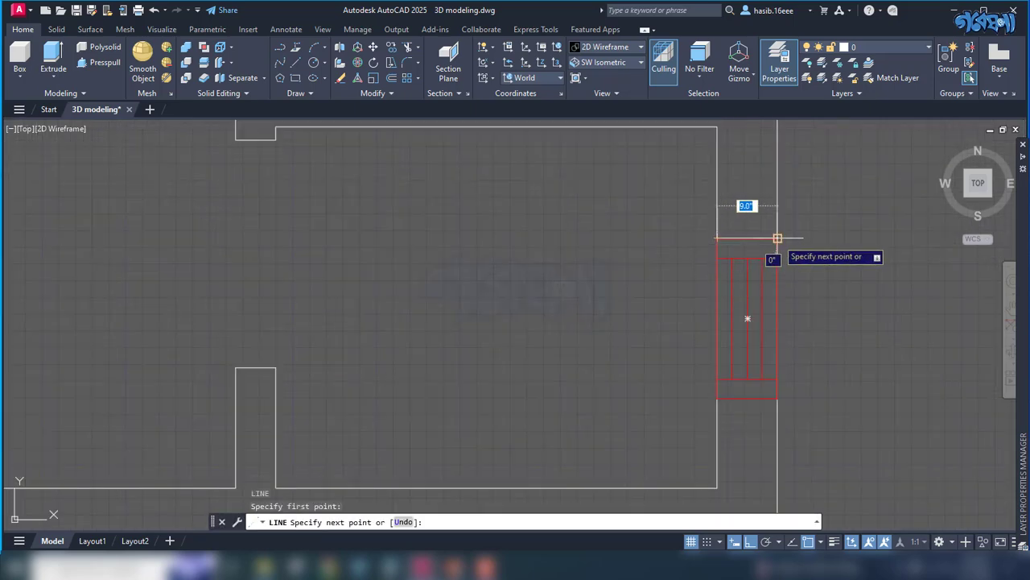
pyautogui.click(777, 238)
pyautogui.press('Return')
pyautogui.press('Return')
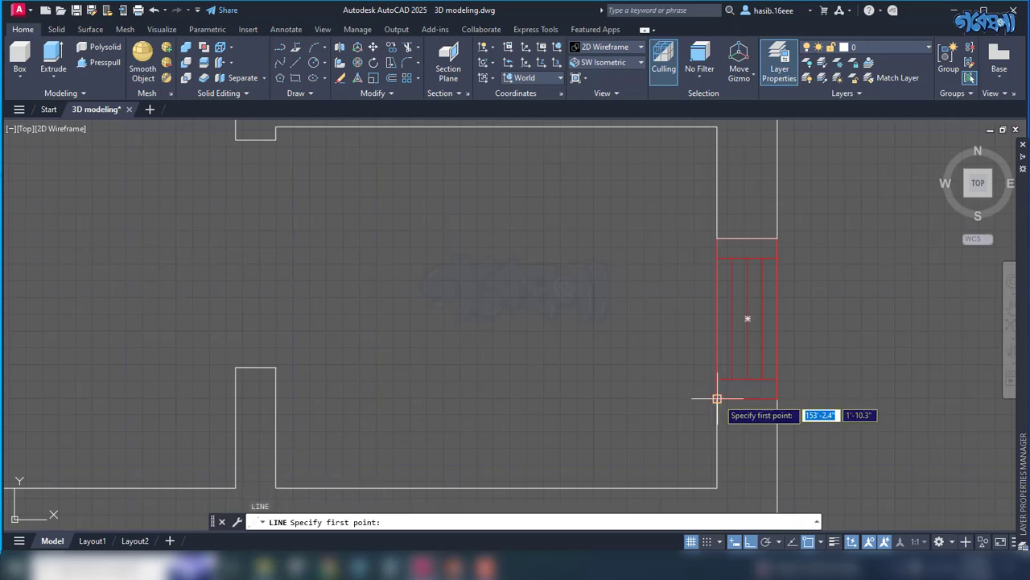
pyautogui.click(717, 398)
pyautogui.click(777, 397)
pyautogui.press('Return')
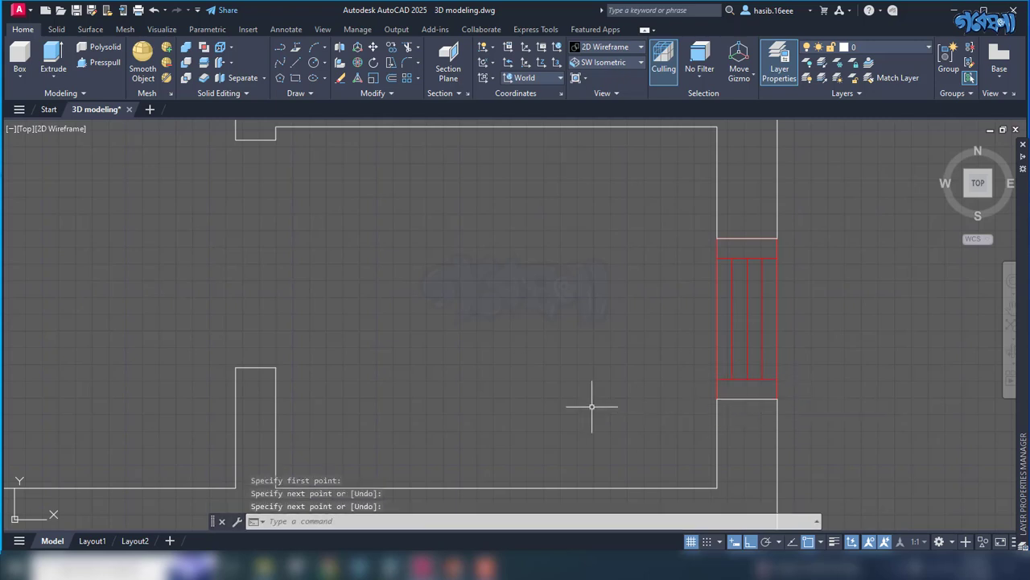
pyautogui.scroll(-3, 594, 409)
pyautogui.press('Return')
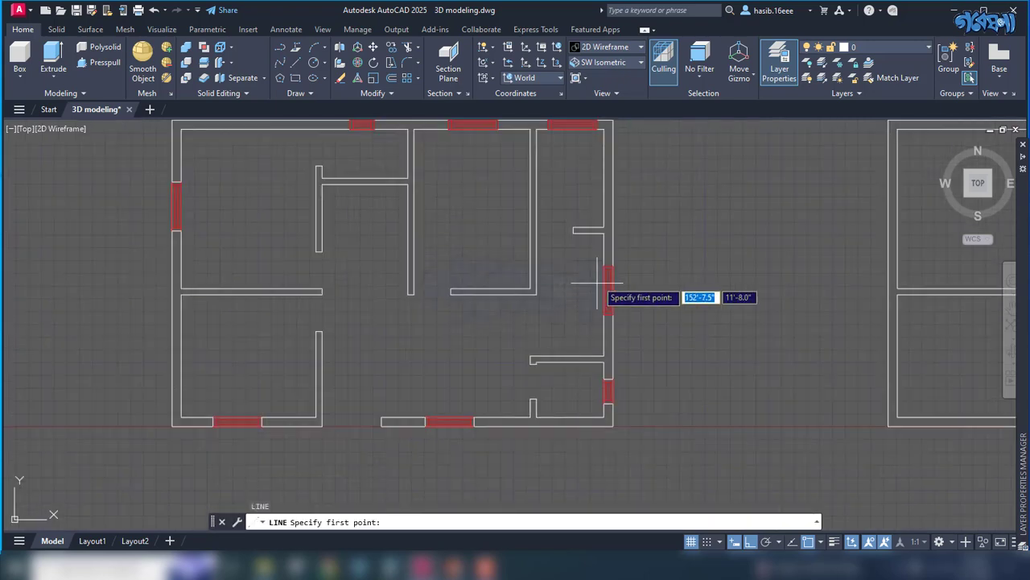
pyautogui.scroll(5, 576, 288)
# - Close the right-wall window's upper and lower ends with short lines
pyautogui.click(611, 270)
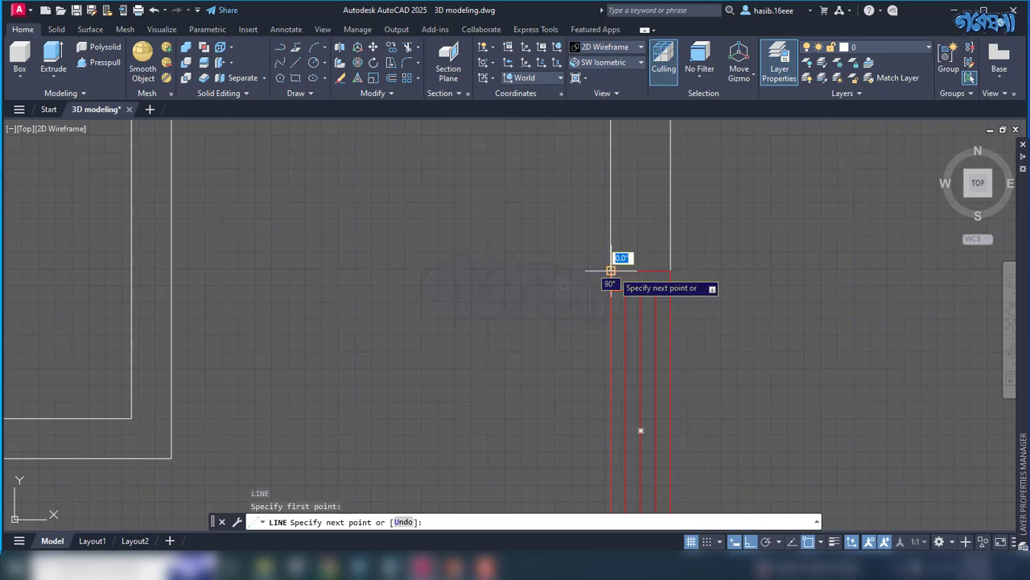
pyautogui.click(670, 270)
pyautogui.press('Return')
pyautogui.scroll(-3, 595, 262)
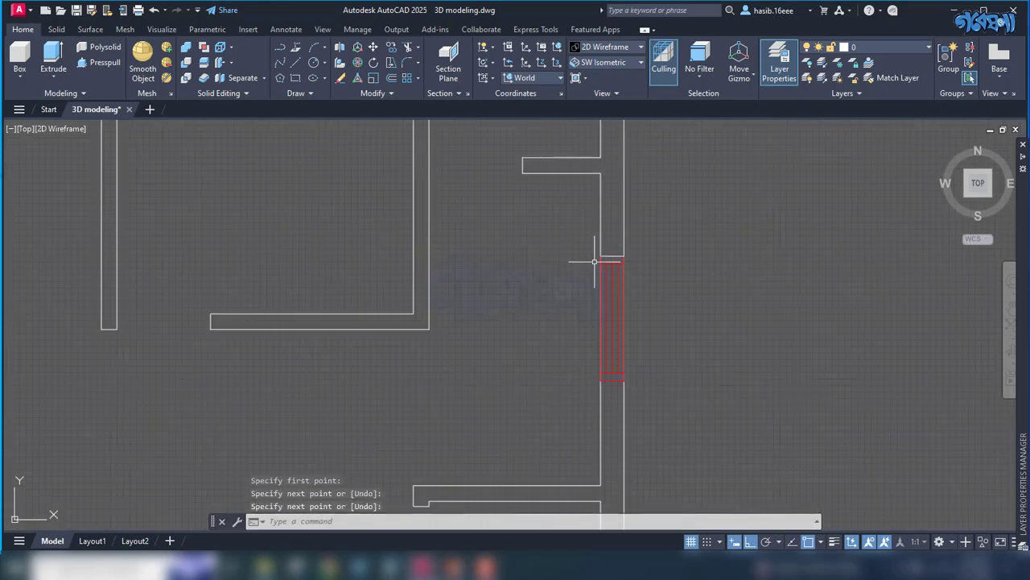
pyautogui.press('Return')
pyautogui.click(600, 380)
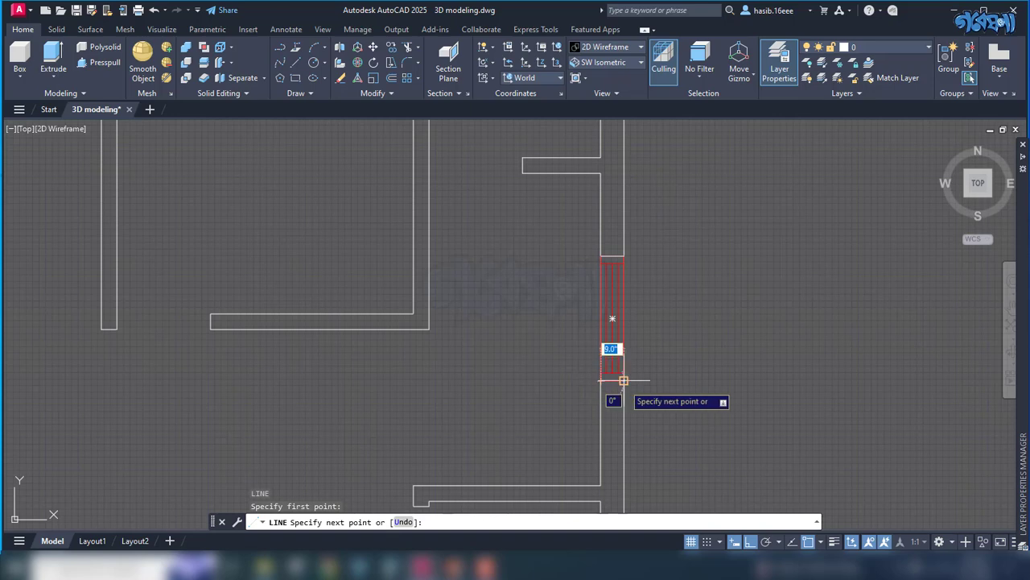
pyautogui.click(622, 380)
pyautogui.press('Return')
pyautogui.scroll(-3, 668, 352)
pyautogui.scroll(3, 637, 222)
pyautogui.scroll(2, 637, 222)
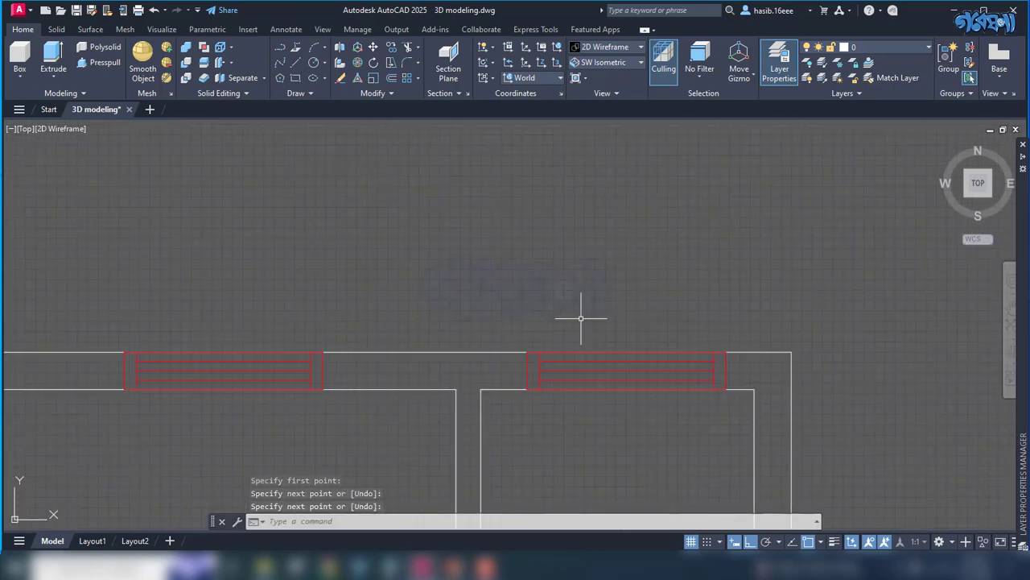
# - Close the top-wall window's left and right ends across the wall thickness
pyautogui.press('Return')
pyautogui.click(527, 352)
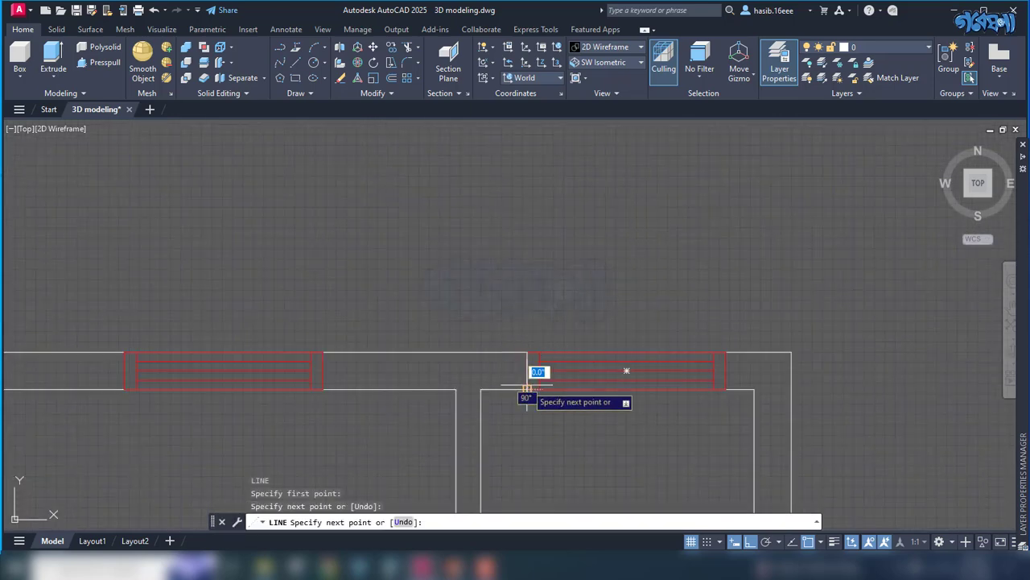
pyautogui.click(527, 388)
pyautogui.press('Return')
pyautogui.press('Return')
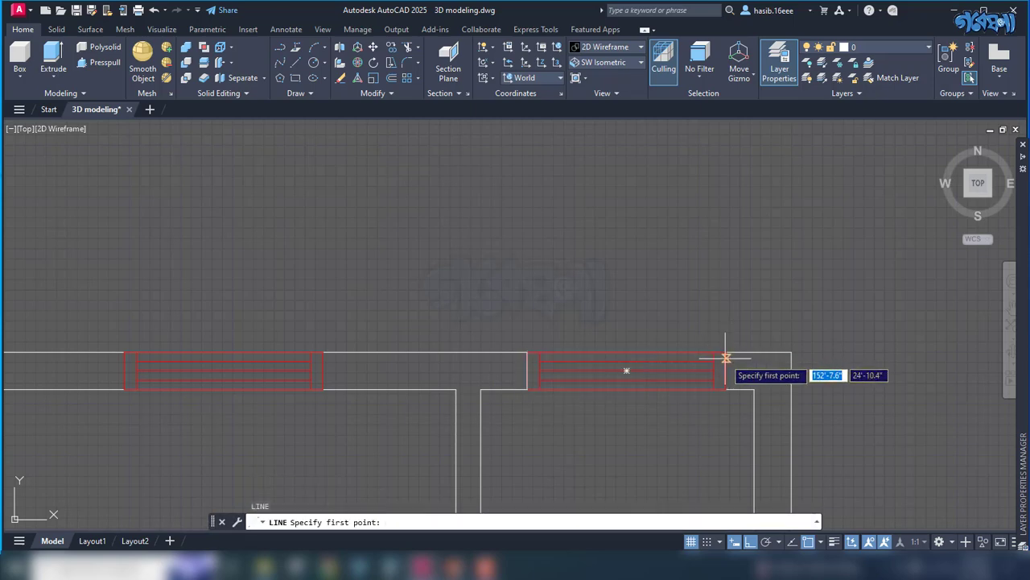
pyautogui.click(726, 351)
pyautogui.click(726, 388)
pyautogui.press('Return')
pyautogui.scroll(-3, 749, 306)
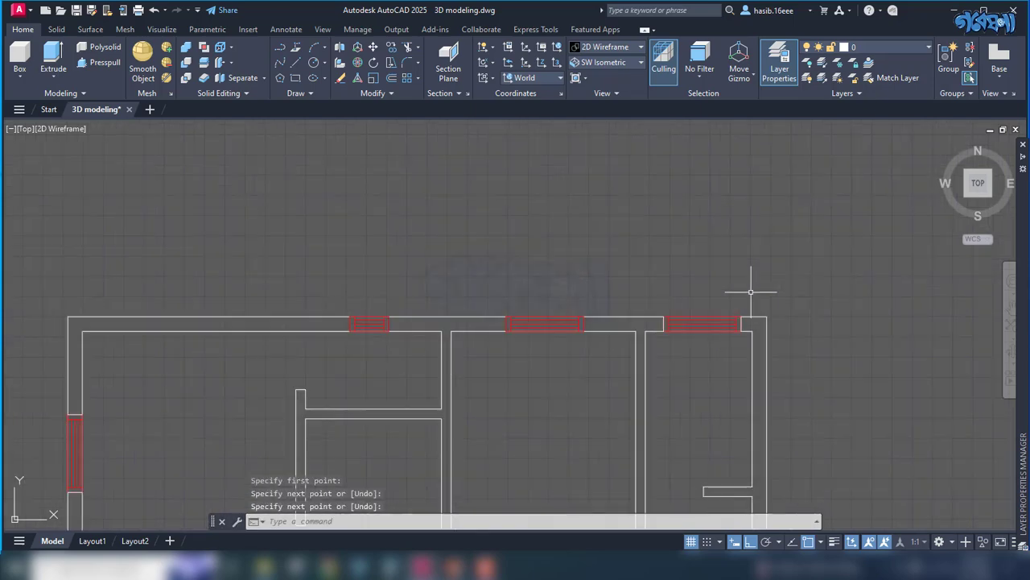
pyautogui.scroll(2, 537, 348)
# - Draw closing lines at another window's right and left ends
pyautogui.press('Return')
pyautogui.click(611, 320)
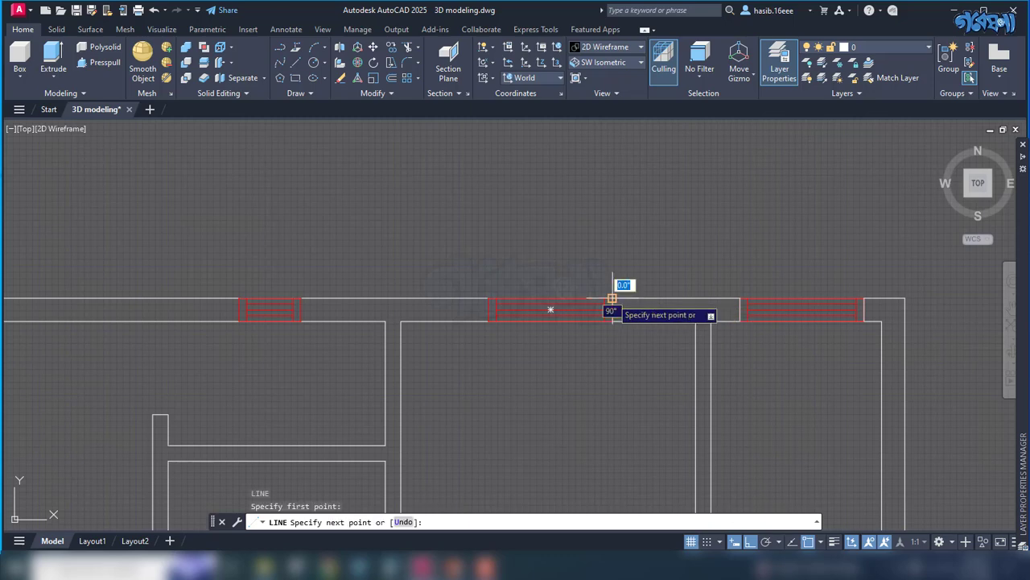
pyautogui.click(612, 298)
pyautogui.press('Return')
pyautogui.press('Return')
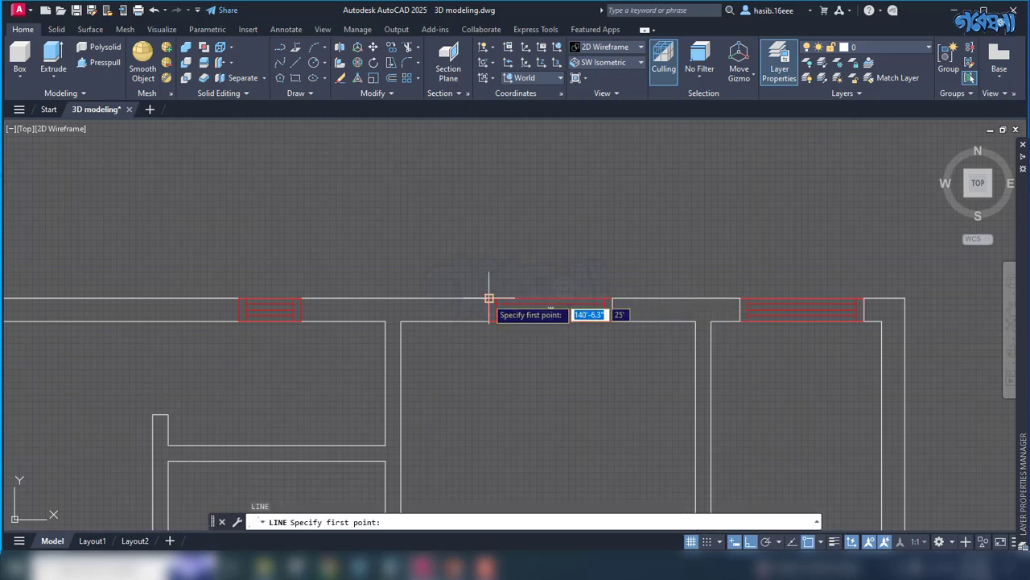
pyautogui.click(489, 320)
pyautogui.click(488, 298)
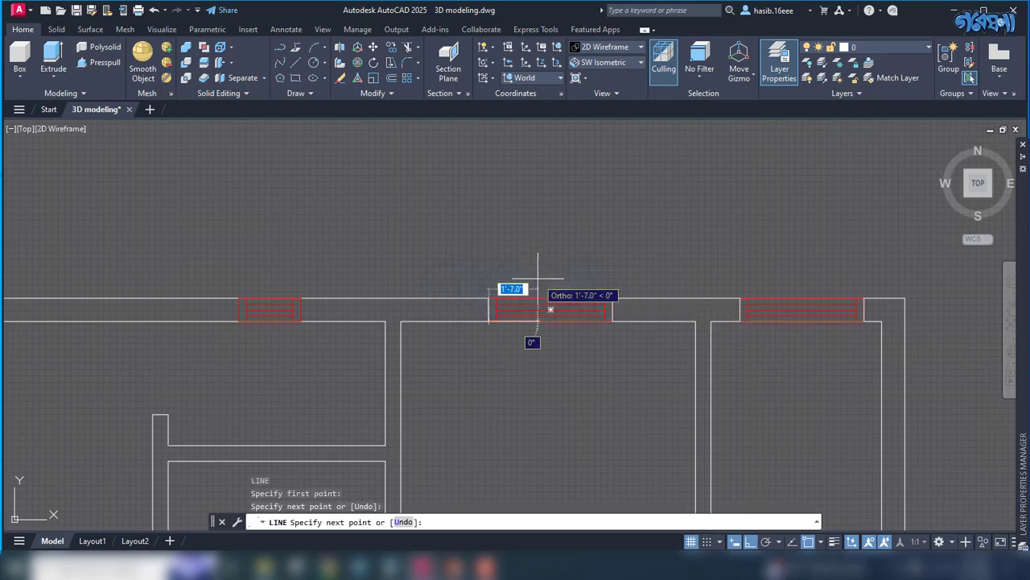
pyautogui.press('Return')
pyautogui.scroll(-3, 590, 270)
pyautogui.scroll(4, 455, 295)
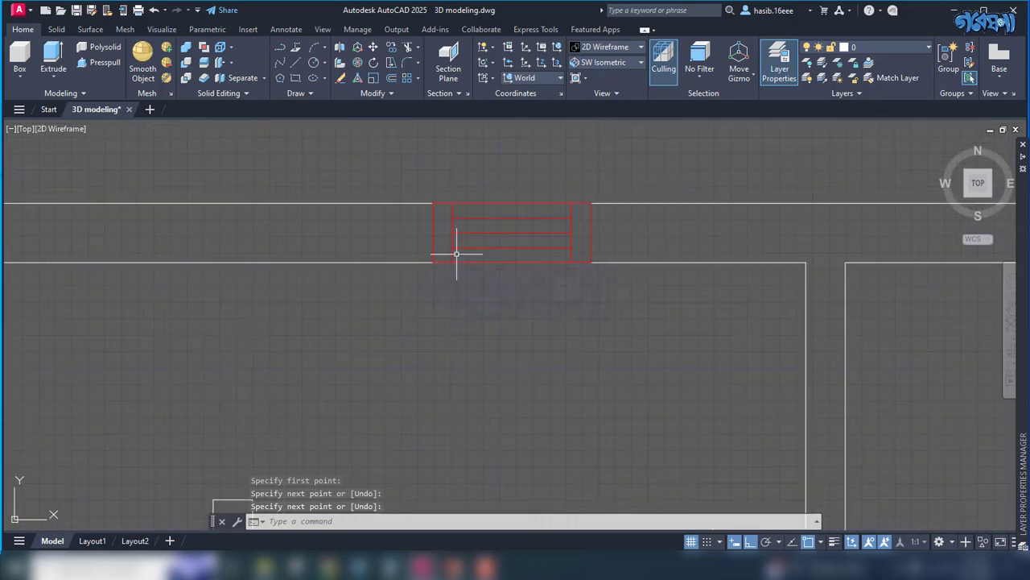
# - Close the last window's left and right ends across the wall
pyautogui.press('Return')
pyautogui.click(433, 203)
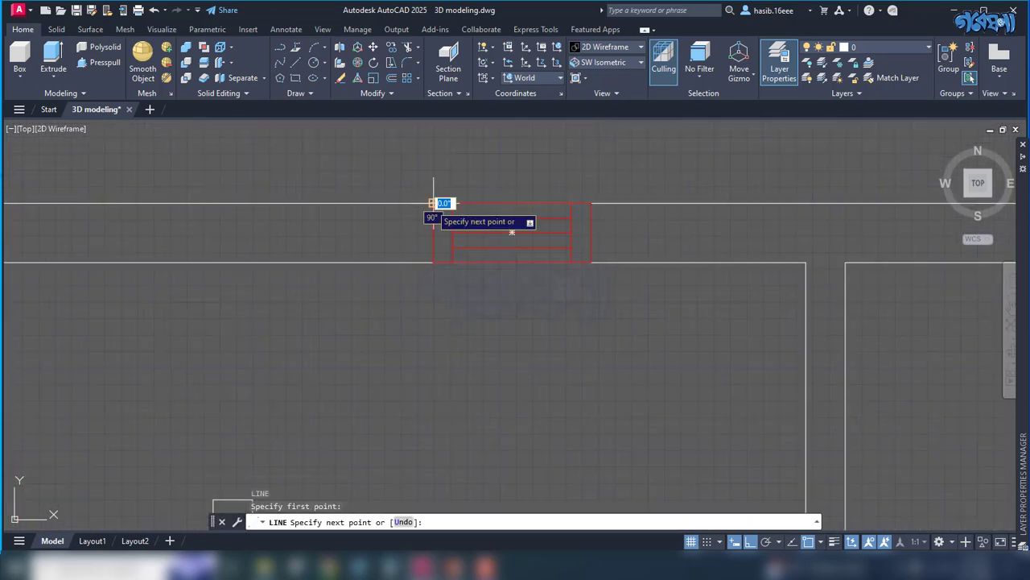
pyautogui.click(433, 262)
pyautogui.press('Return')
pyautogui.press('Return')
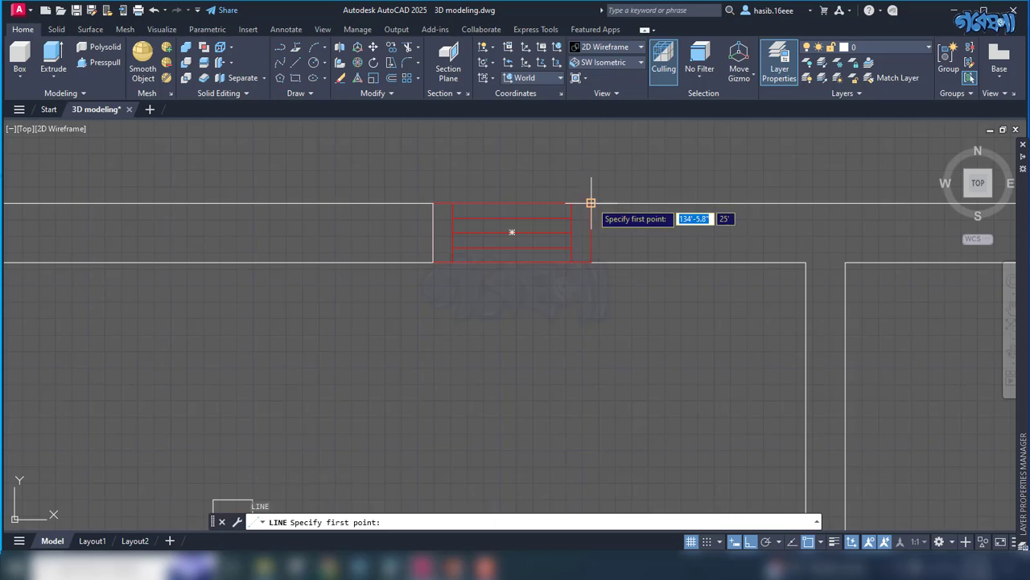
pyautogui.click(592, 203)
pyautogui.click(591, 262)
pyautogui.press('Return')
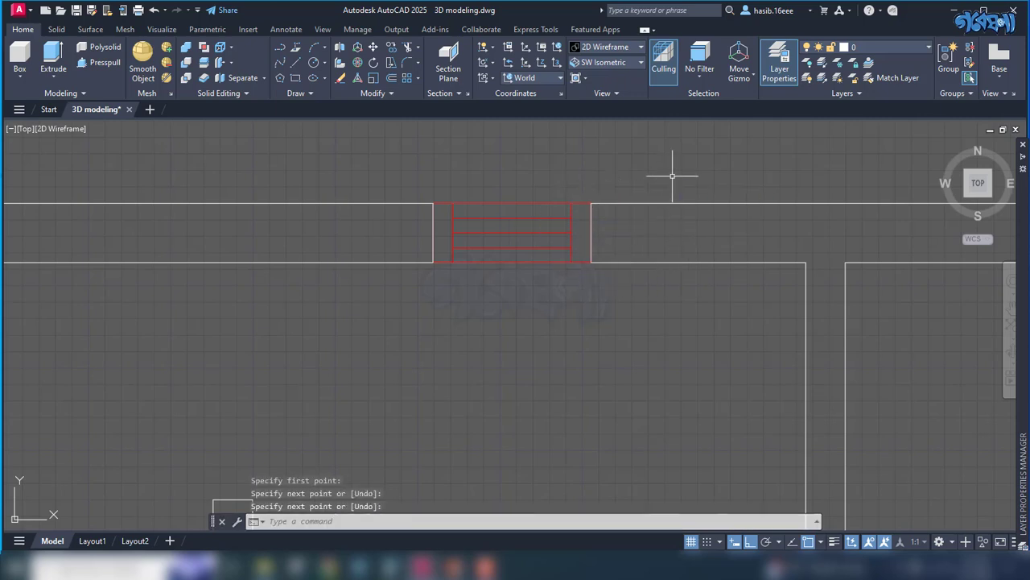
pyautogui.scroll(-2, 674, 172)
pyautogui.scroll(-5, 695, 166)
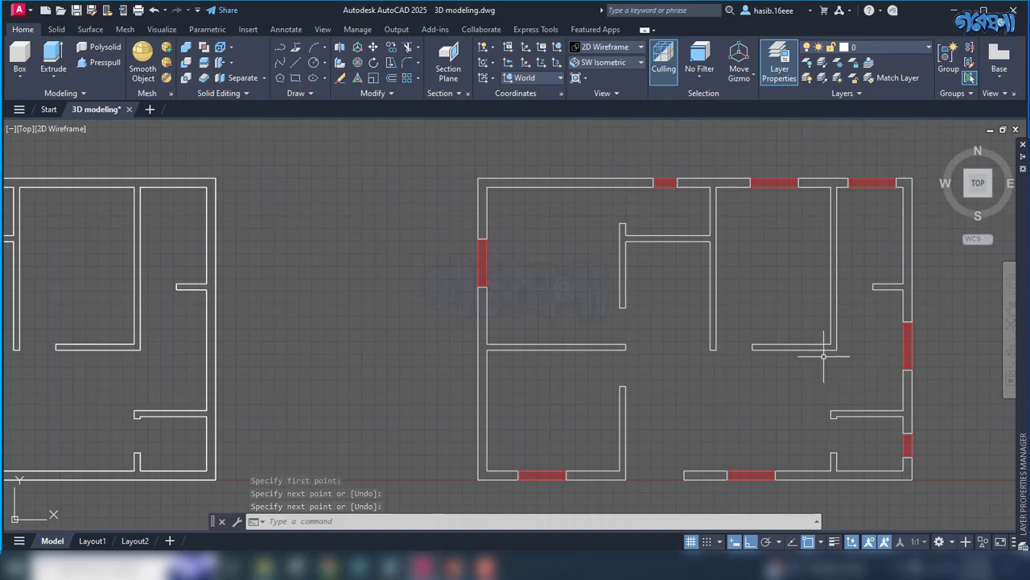
pyautogui.write('tr')
pyautogui.press('Return')
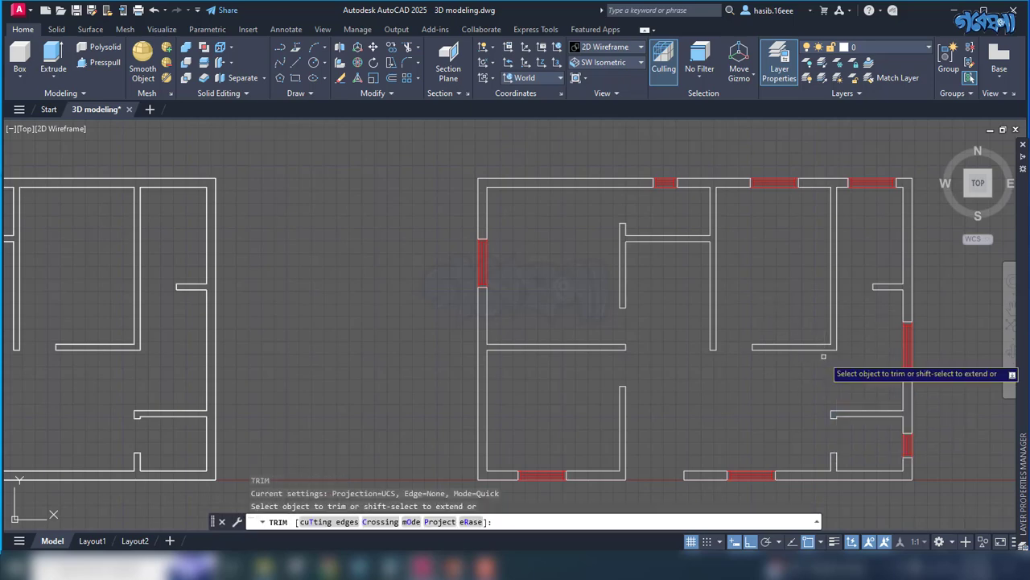
pyautogui.click(450, 262)
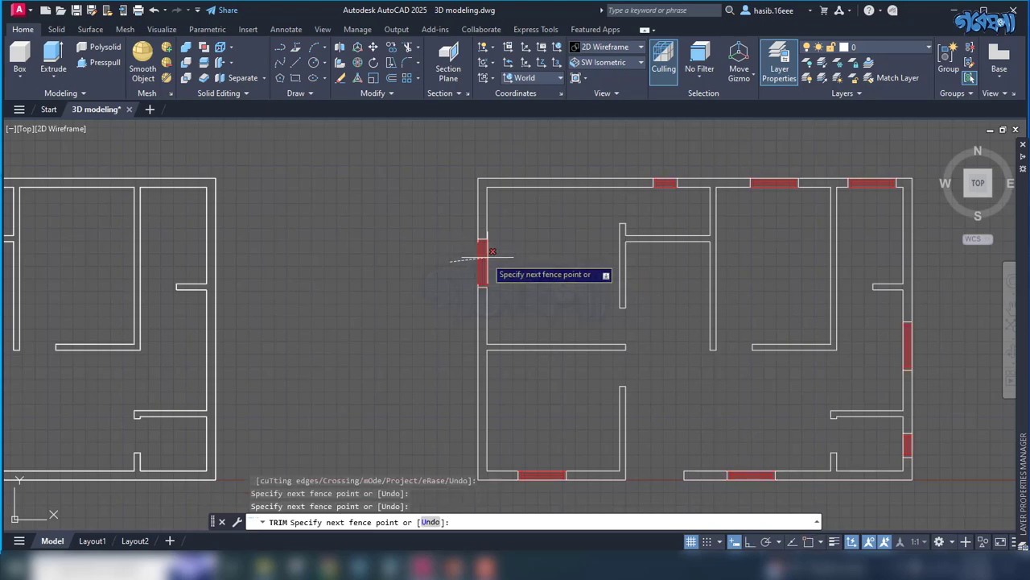
pyautogui.moveTo(518, 252); pyautogui.dragTo(556, 260)
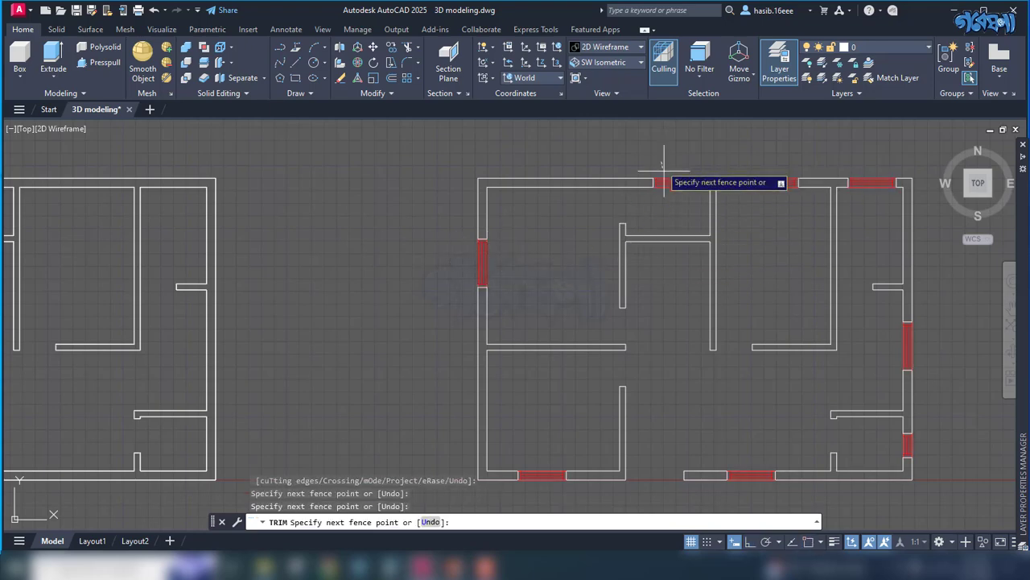
pyautogui.moveTo(667, 166); pyautogui.dragTo(668, 210)
pyautogui.moveTo(539, 455); pyautogui.dragTo(697, 507)
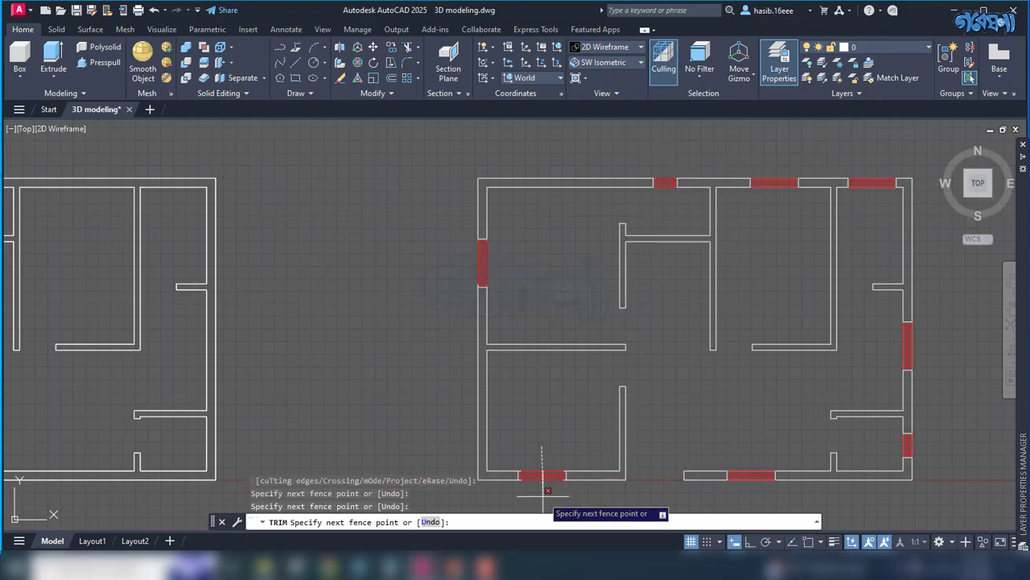
pyautogui.moveTo(764, 448); pyautogui.dragTo(752, 483)
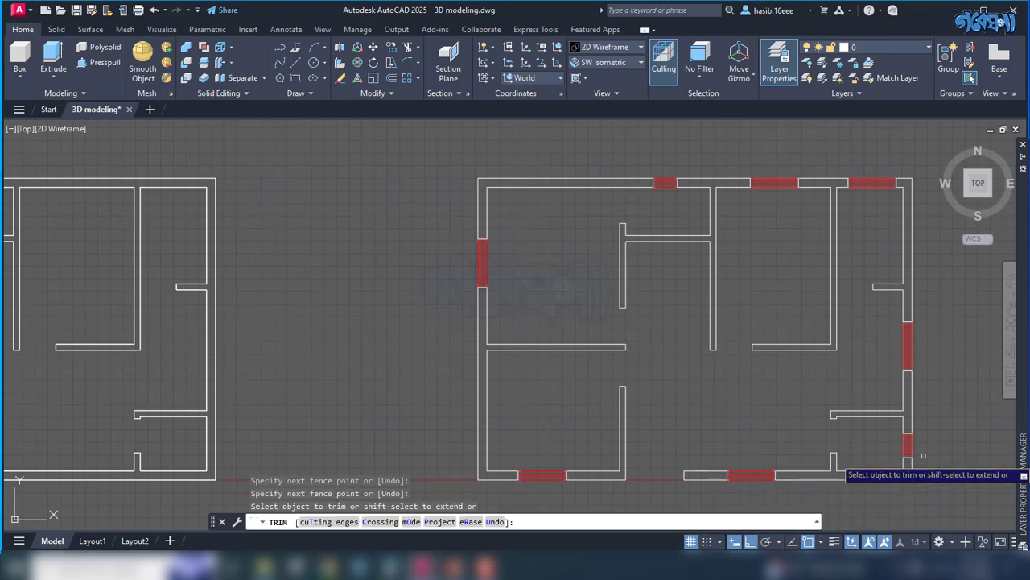
pyautogui.moveTo(886, 451); pyautogui.dragTo(918, 454)
pyautogui.moveTo(890, 354); pyautogui.dragTo(896, 342)
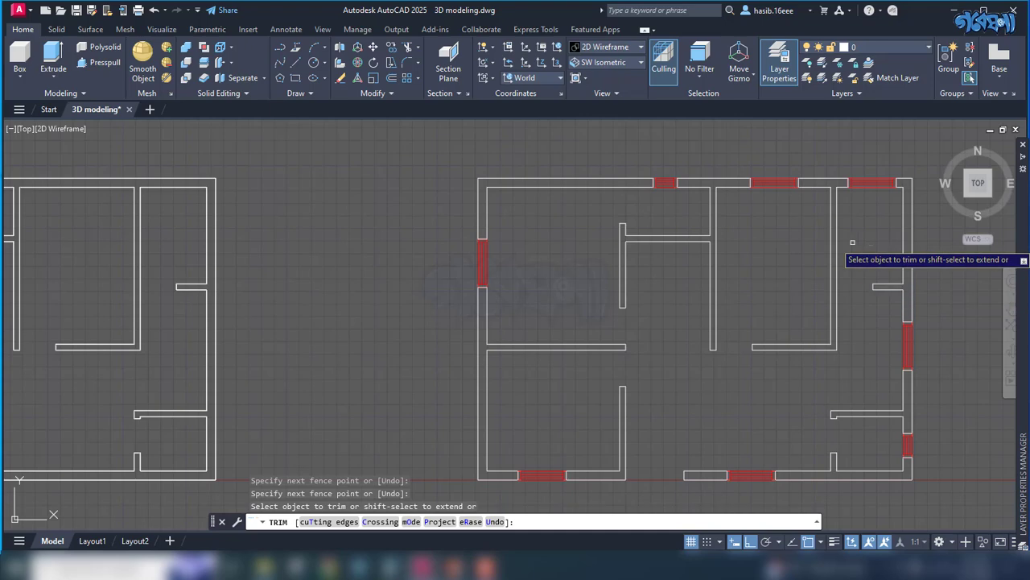
pyautogui.scroll(4, 455, 255)
pyautogui.scroll(2, 457, 258)
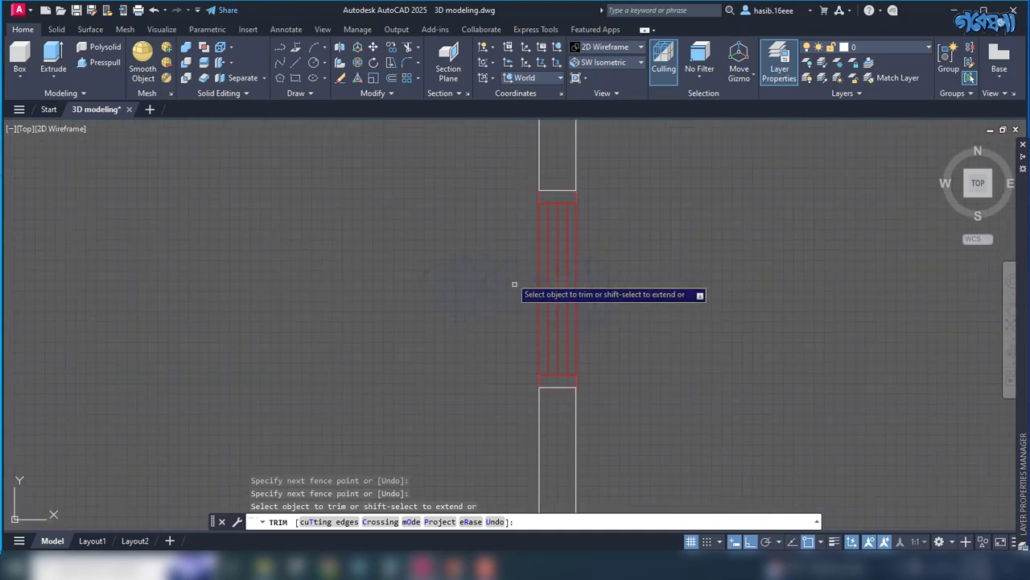
pyautogui.scroll(-7, 360, 308)
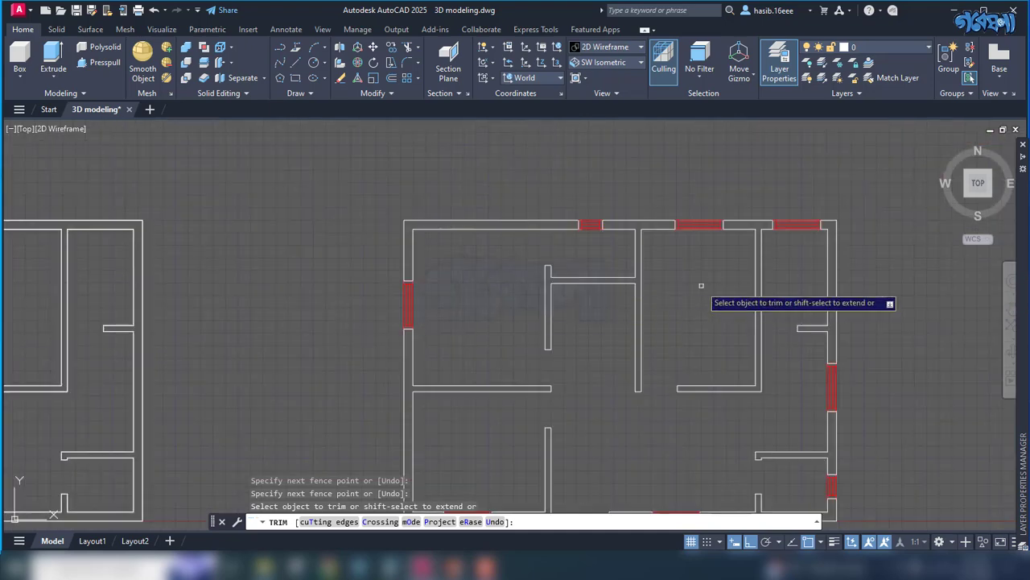
pyautogui.scroll(9, 711, 241)
pyautogui.scroll(-3, 664, 193)
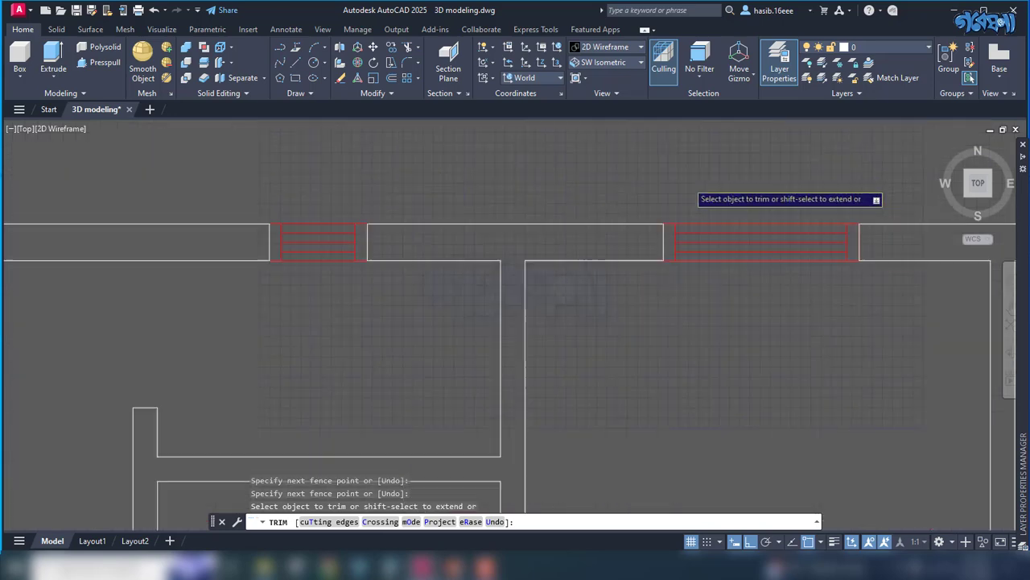
pyautogui.scroll(-3, 837, 242)
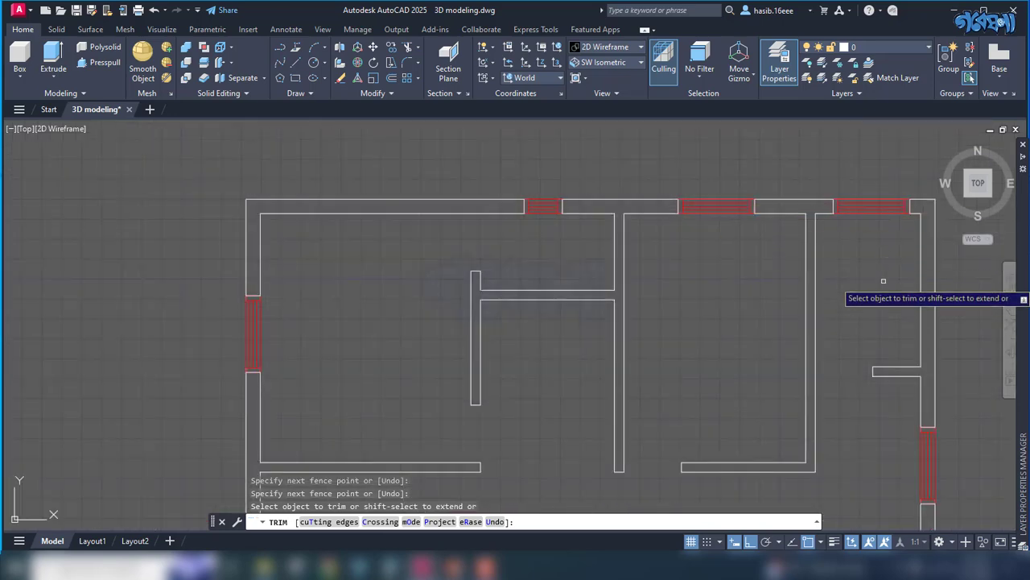
# - Cancel trim and turn off the window layer so the red window hatching disappears
pyautogui.press('Escape')
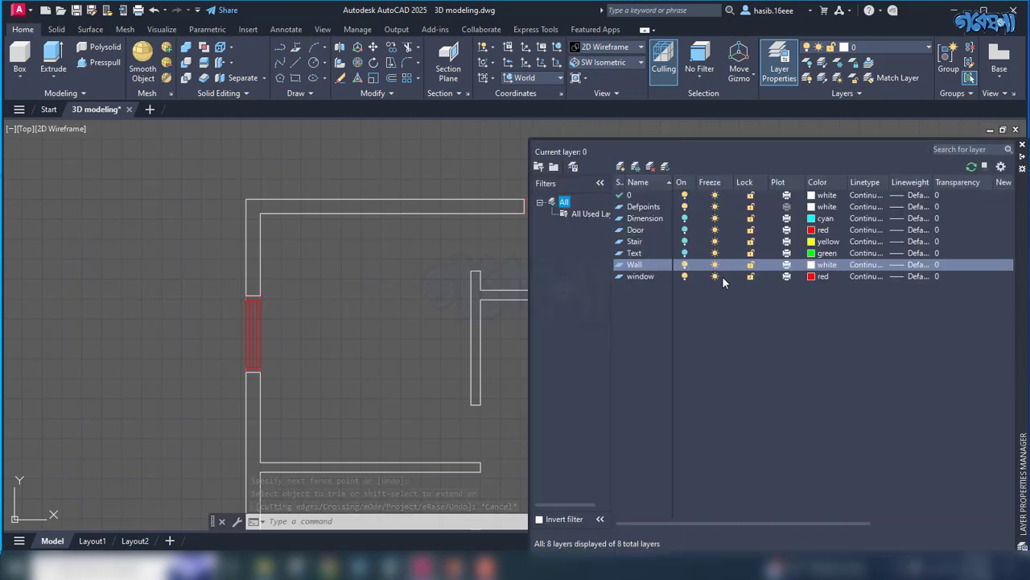
pyautogui.click(684, 276)
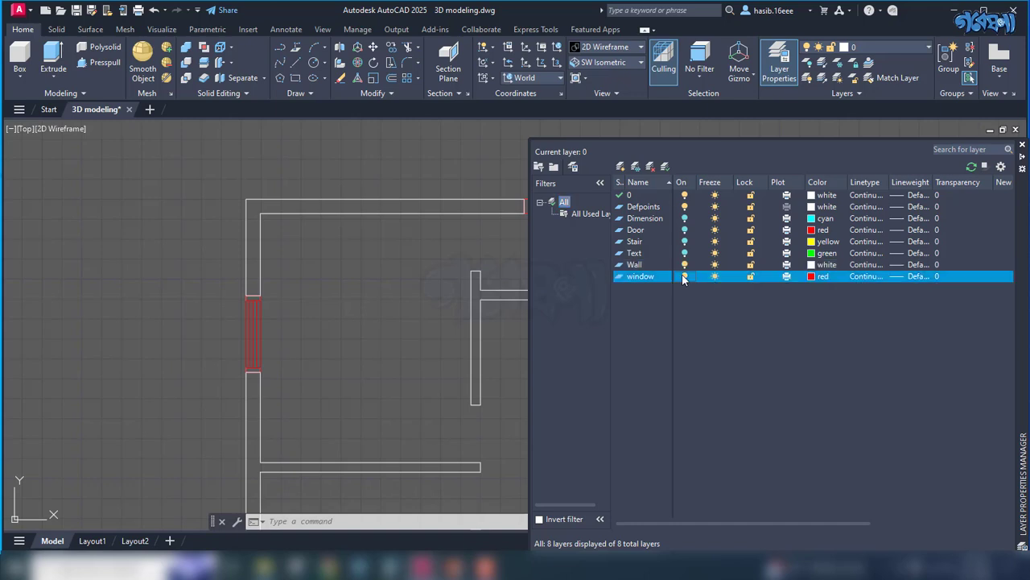
pyautogui.click(375, 311)
pyautogui.click(377, 295)
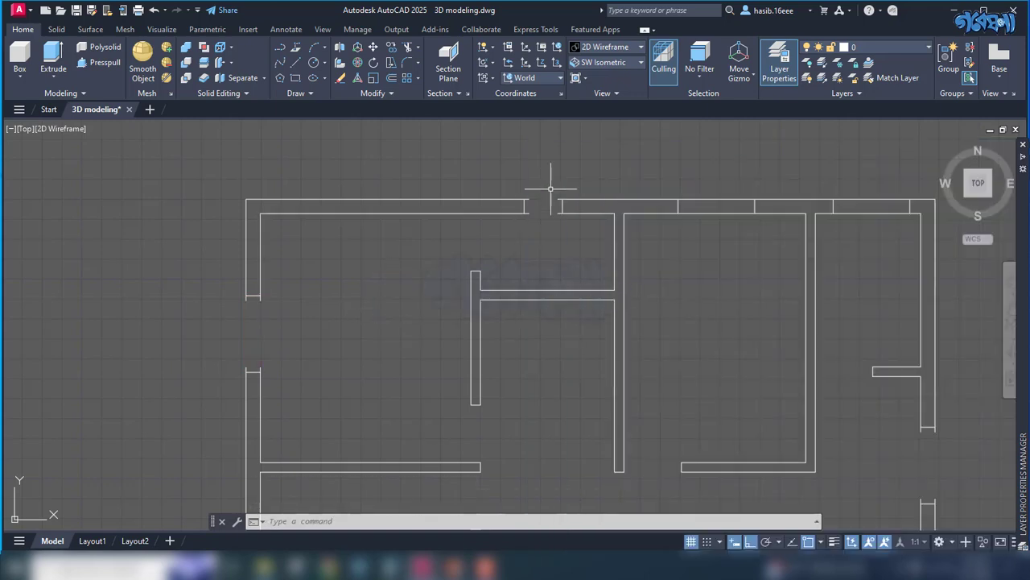
pyautogui.scroll(-4, 547, 184)
pyautogui.scroll(3, 572, 389)
pyautogui.scroll(-3, 572, 389)
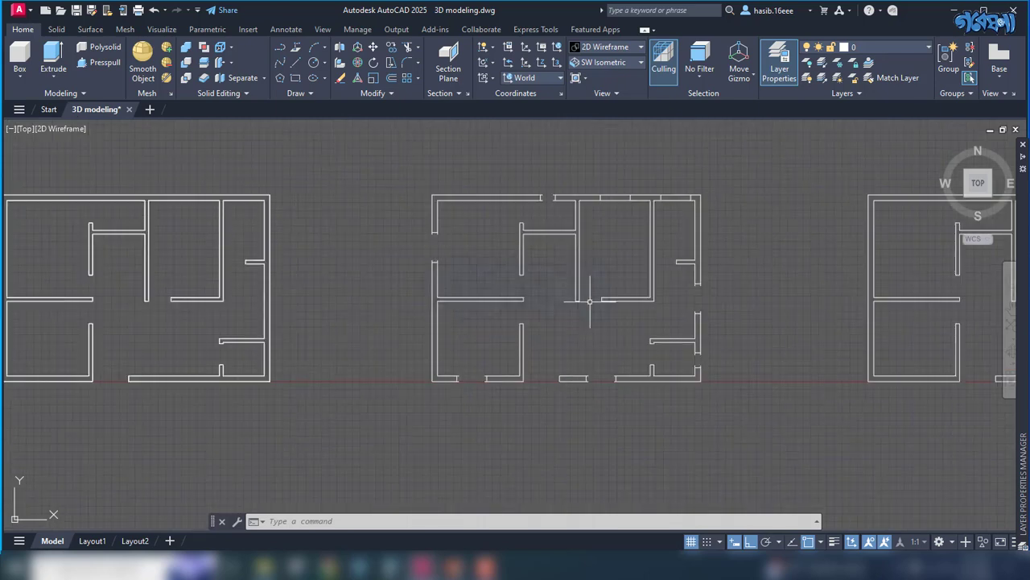
pyautogui.scroll(5, 622, 197)
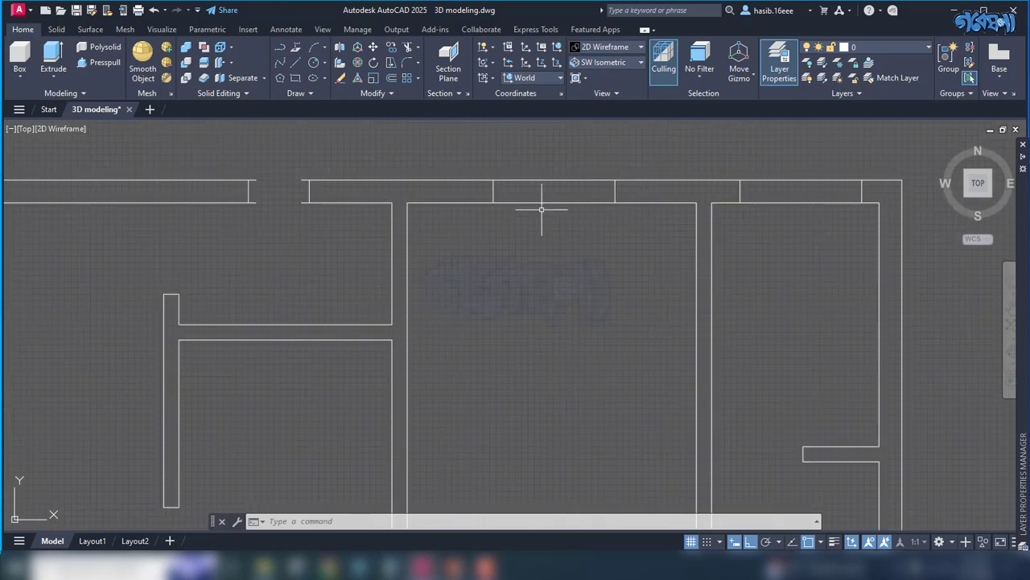
pyautogui.write('tr')
# - Restart TRIM and fence-cut the wall lines spanning the first several openings
pyautogui.press('Return')
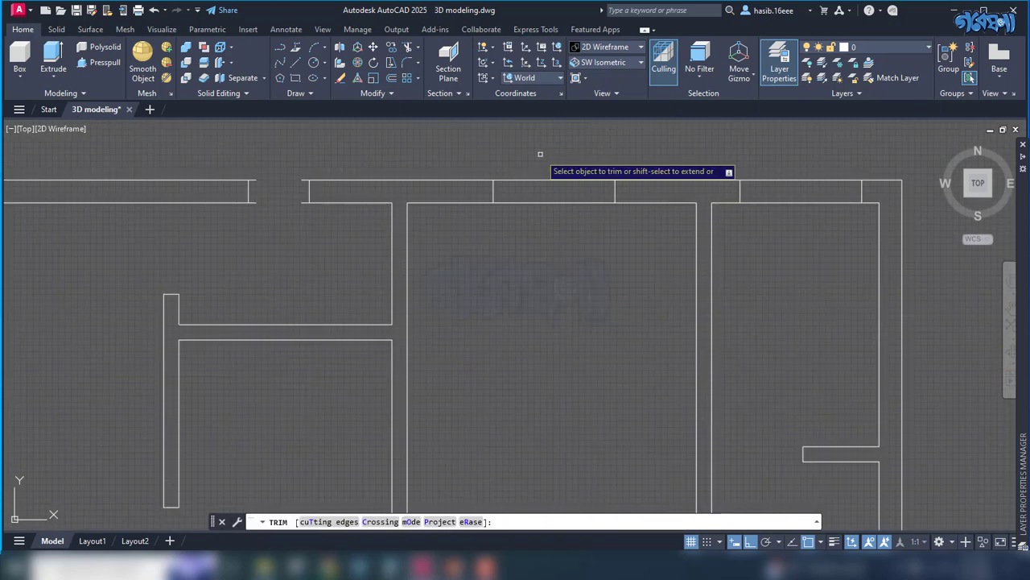
pyautogui.moveTo(540, 158); pyautogui.dragTo(554, 243)
pyautogui.moveTo(308, 215); pyautogui.dragTo(300, 179)
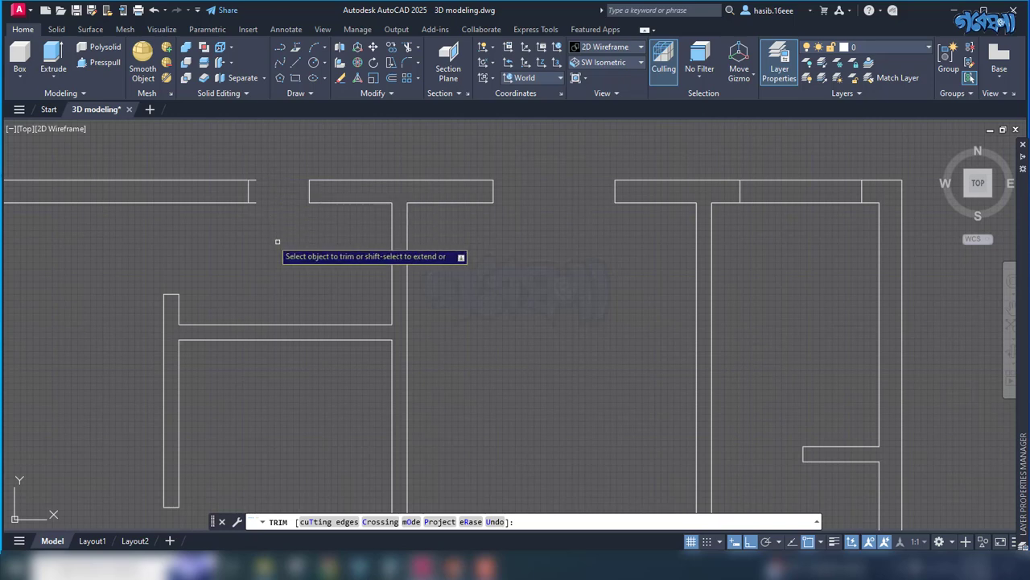
pyautogui.scroll(-2, 299, 231)
pyautogui.scroll(5, 282, 218)
pyautogui.moveTo(364, 247); pyautogui.dragTo(386, 341)
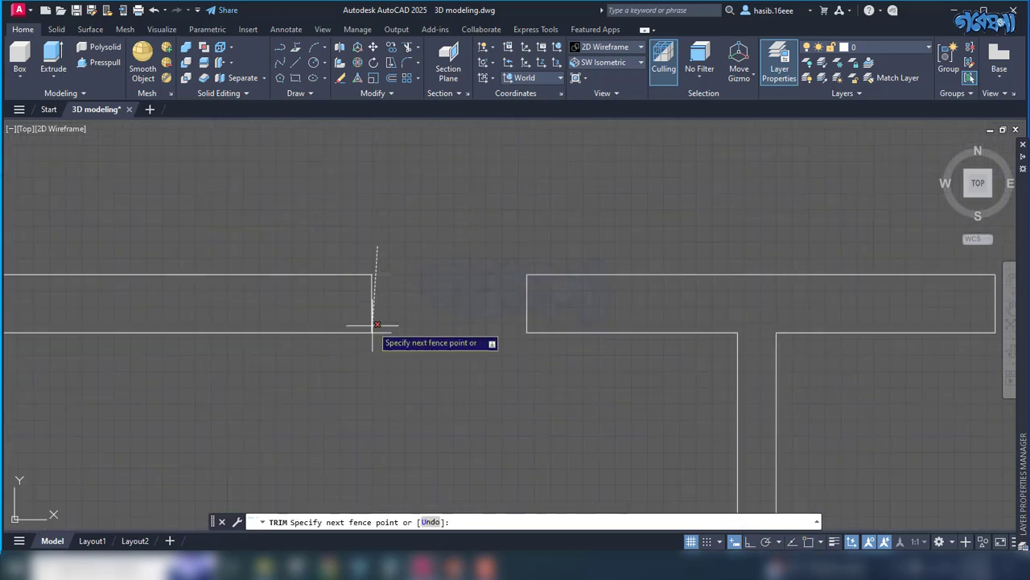
pyautogui.scroll(-2, 437, 259)
pyautogui.scroll(-1, 268, 324)
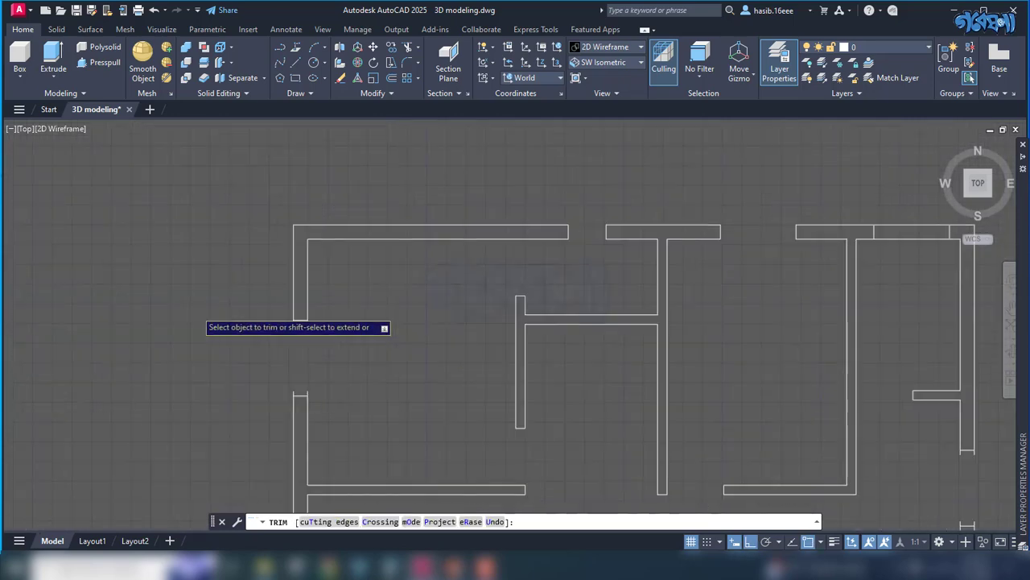
pyautogui.scroll(5, 193, 321)
pyautogui.moveTo(519, 357); pyautogui.dragTo(706, 362)
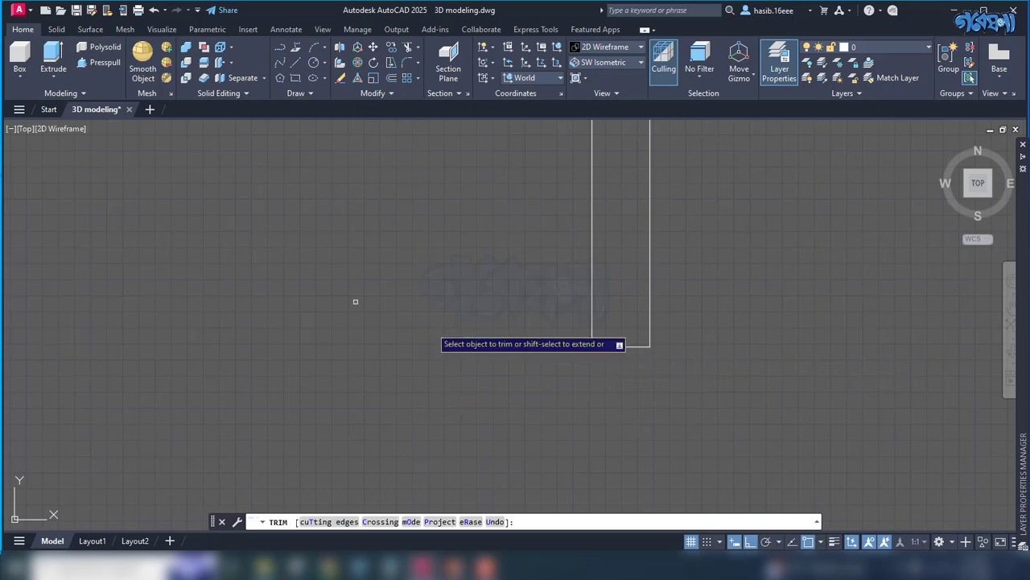
pyautogui.scroll(-3, 355, 299)
pyautogui.scroll(3, 313, 341)
pyautogui.moveTo(394, 218); pyautogui.dragTo(572, 211)
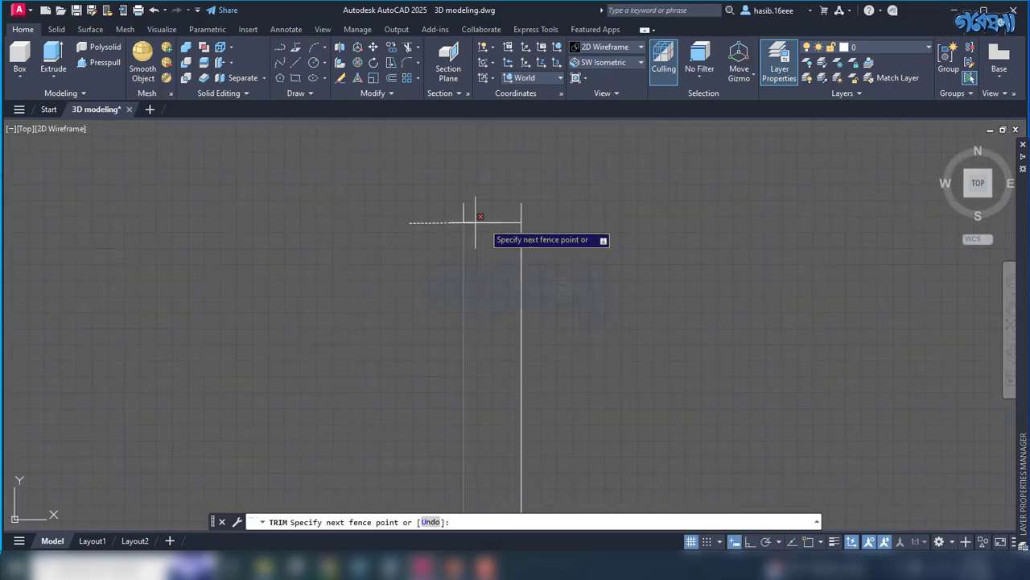
pyautogui.scroll(-2, 344, 187)
pyautogui.scroll(-2, 354, 242)
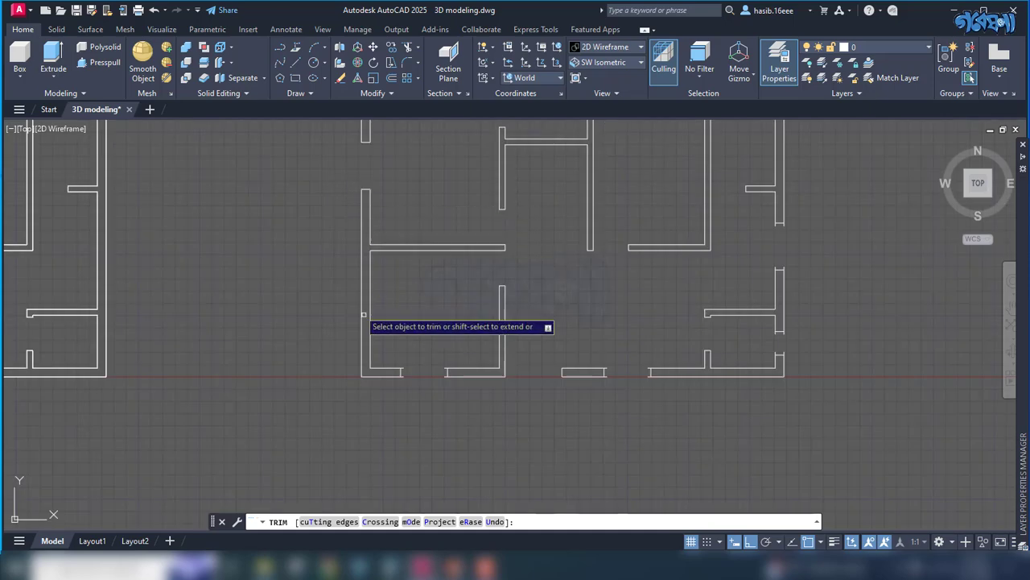
pyautogui.scroll(4, 399, 405)
# - Trim away corner wall stubs and the lines closing further window gaps
pyautogui.moveTo(418, 153); pyautogui.dragTo(426, 234)
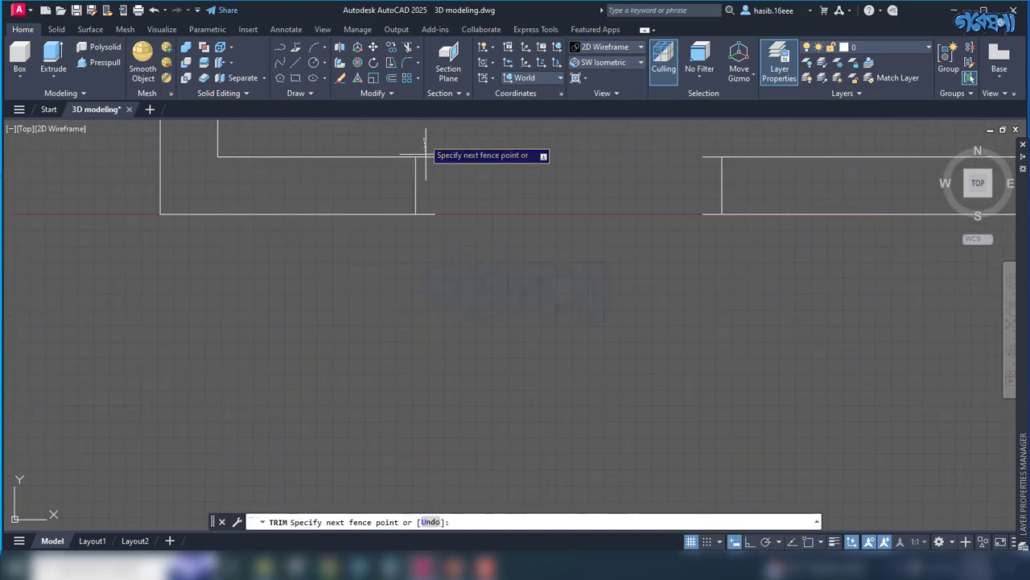
pyautogui.scroll(-3, 419, 287)
pyautogui.moveTo(474, 304); pyautogui.dragTo(475, 374)
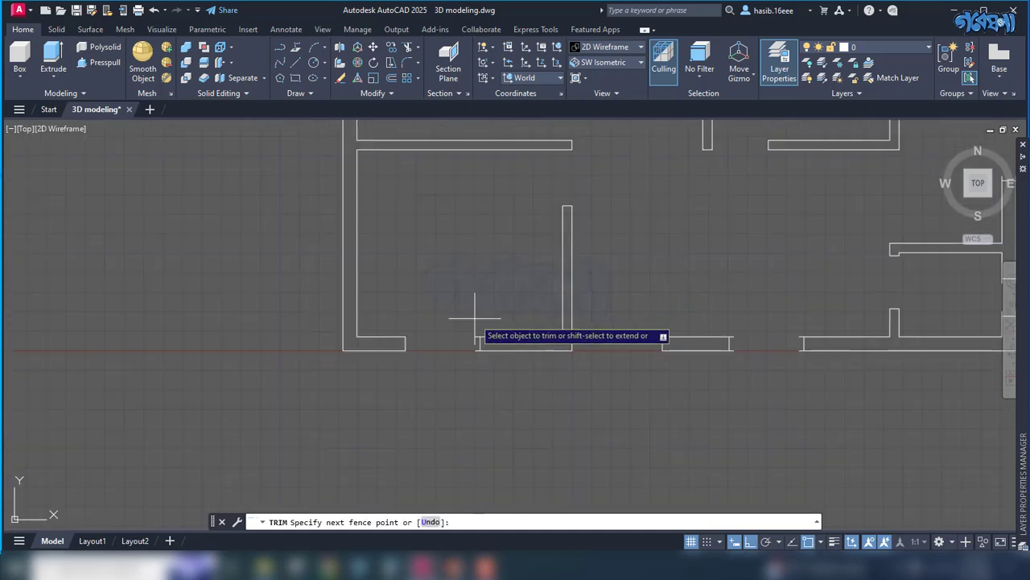
pyautogui.scroll(2, 776, 377)
pyautogui.scroll(3, 776, 377)
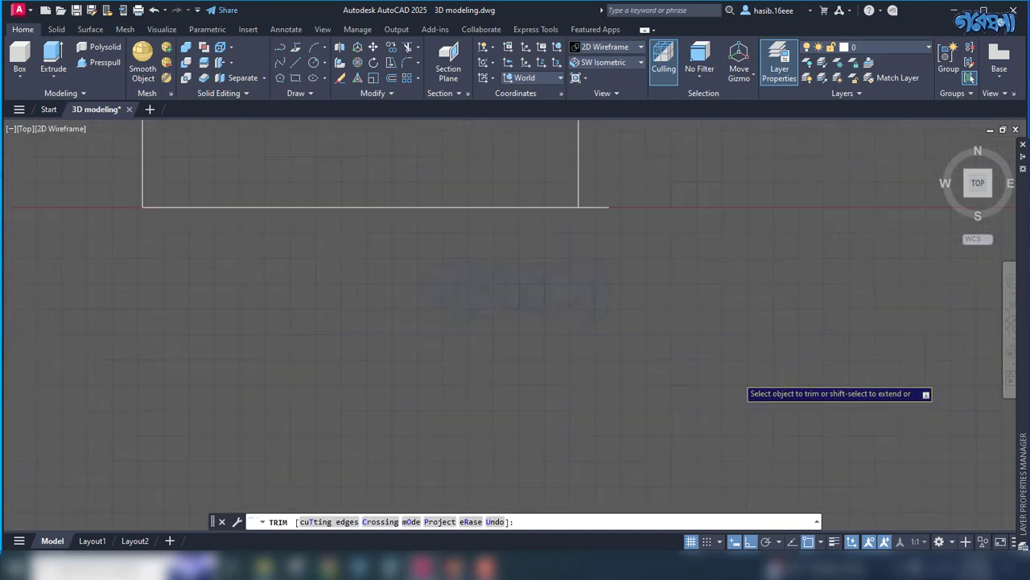
pyautogui.scroll(-1, 636, 322)
pyautogui.moveTo(606, 166)
pyautogui.mouseDown()
pyautogui.moveTo(624, 277)
pyautogui.moveTo(610, 233)
pyautogui.mouseUp()
pyautogui.scroll(-2, 552, 351)
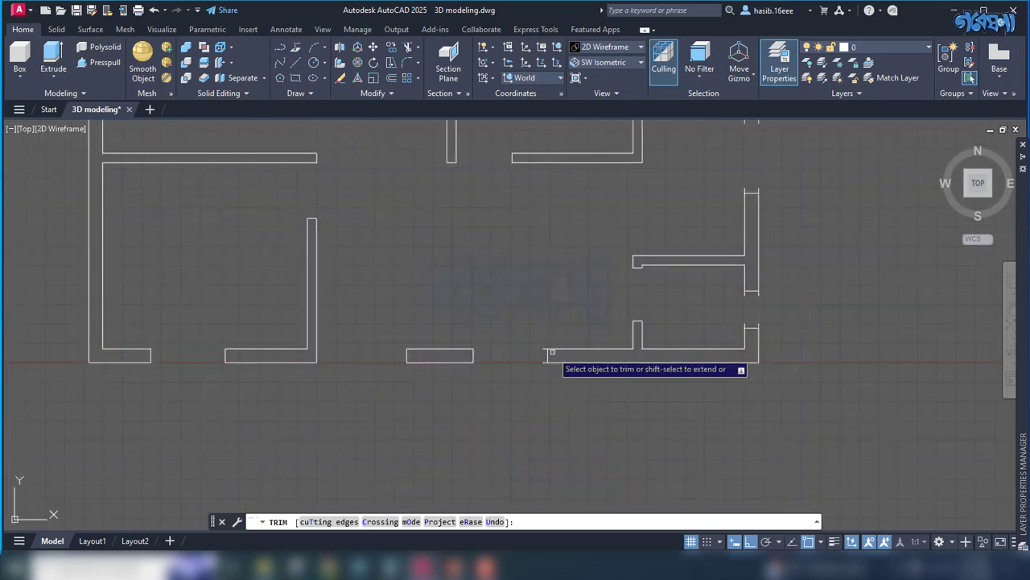
pyautogui.scroll(2, 552, 352)
pyautogui.scroll(1, 574, 352)
pyautogui.moveTo(580, 356); pyautogui.dragTo(579, 472)
pyautogui.scroll(-2, 451, 368)
pyautogui.scroll(2, 483, 326)
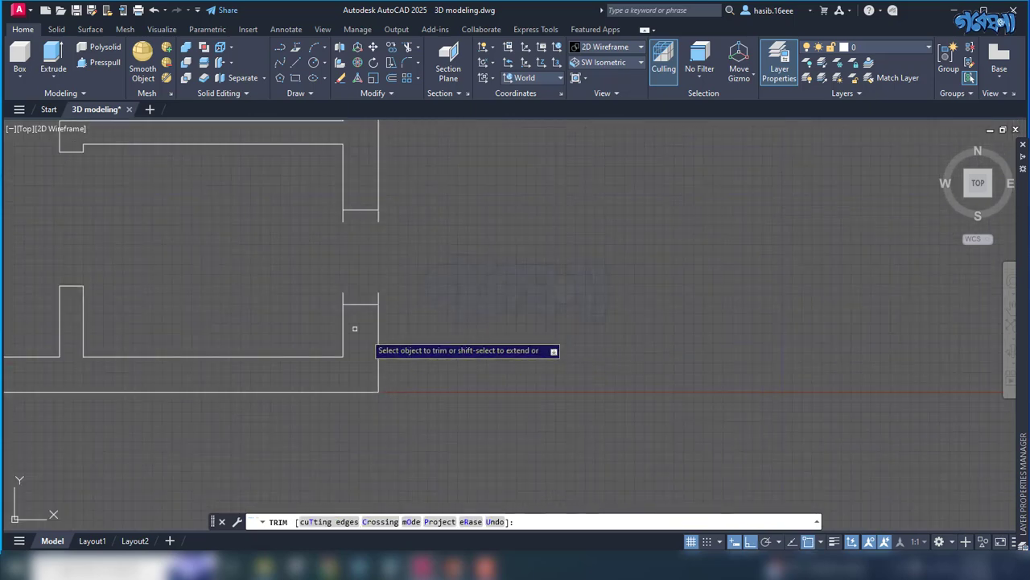
# - Trim the remaining wall lines across the last openings, then end the trim command
pyautogui.moveTo(295, 292); pyautogui.dragTo(419, 303)
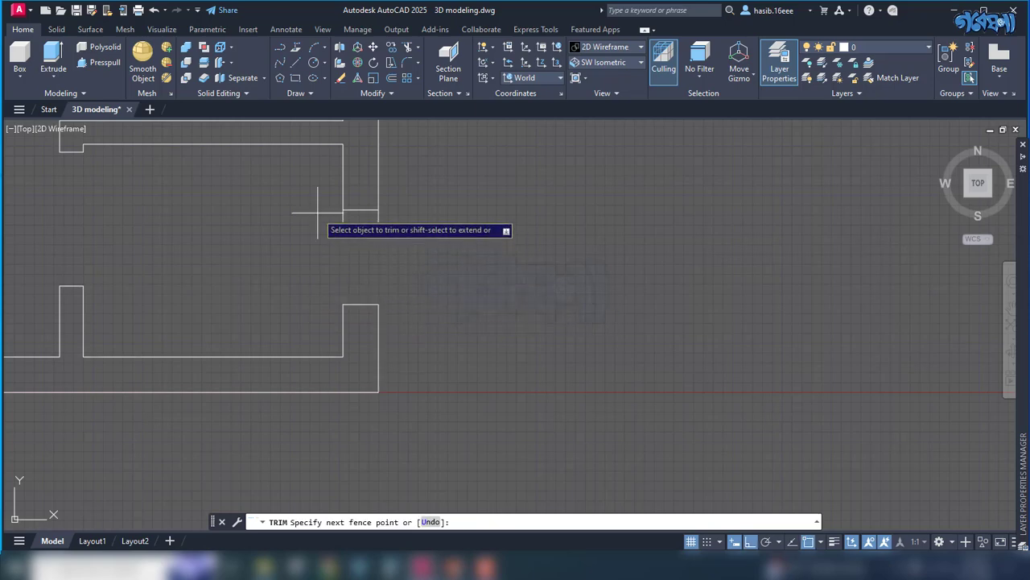
pyautogui.moveTo(322, 206); pyautogui.dragTo(403, 230)
pyautogui.scroll(-2, 434, 257)
pyautogui.scroll(-1, 478, 286)
pyautogui.scroll(3, 478, 287)
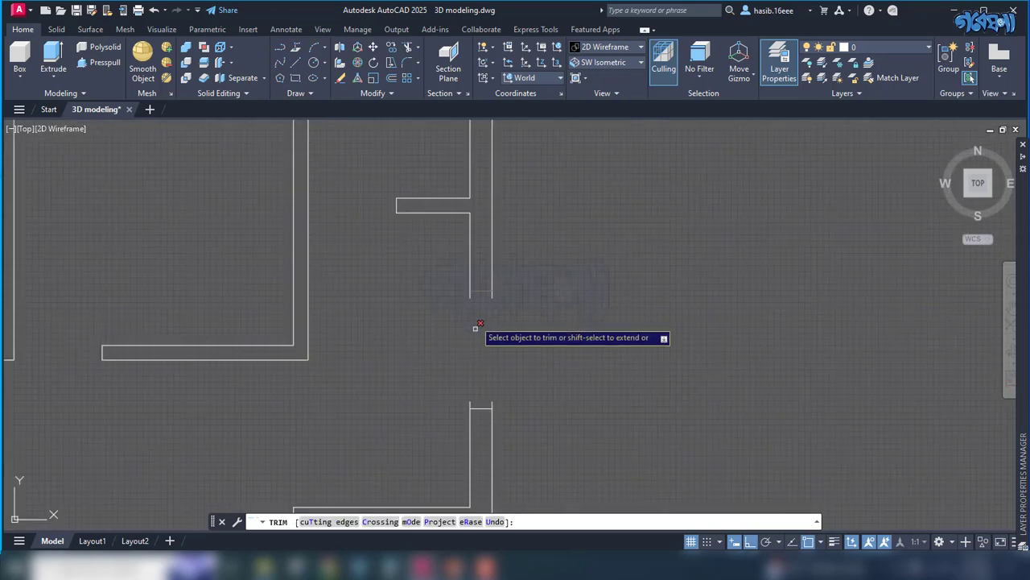
pyautogui.moveTo(444, 301)
pyautogui.mouseDown()
pyautogui.moveTo(511, 296)
pyautogui.moveTo(470, 299)
pyautogui.moveTo(443, 321)
pyautogui.moveTo(453, 307)
pyautogui.mouseUp()
pyautogui.scroll(-3, 441, 335)
pyautogui.scroll(5, 455, 321)
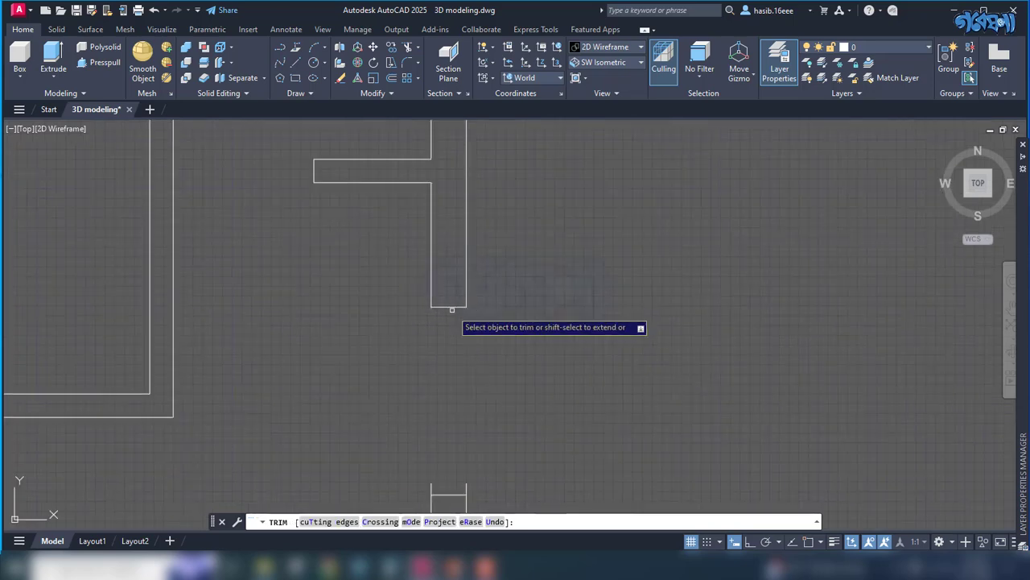
pyautogui.scroll(-5, 453, 307)
pyautogui.scroll(5, 387, 405)
pyautogui.moveTo(395, 368); pyautogui.dragTo(460, 363)
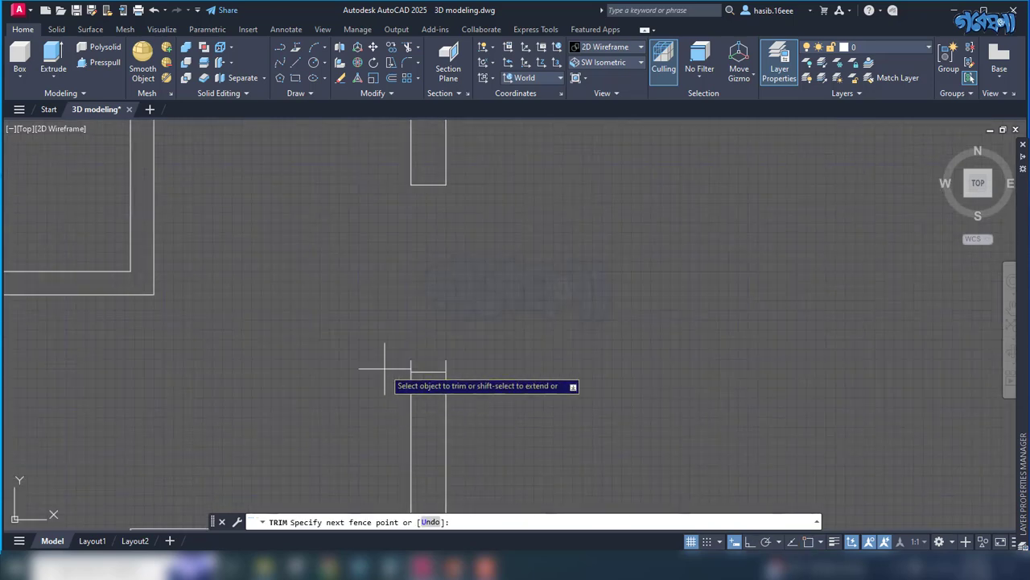
pyautogui.scroll(-5, 384, 358)
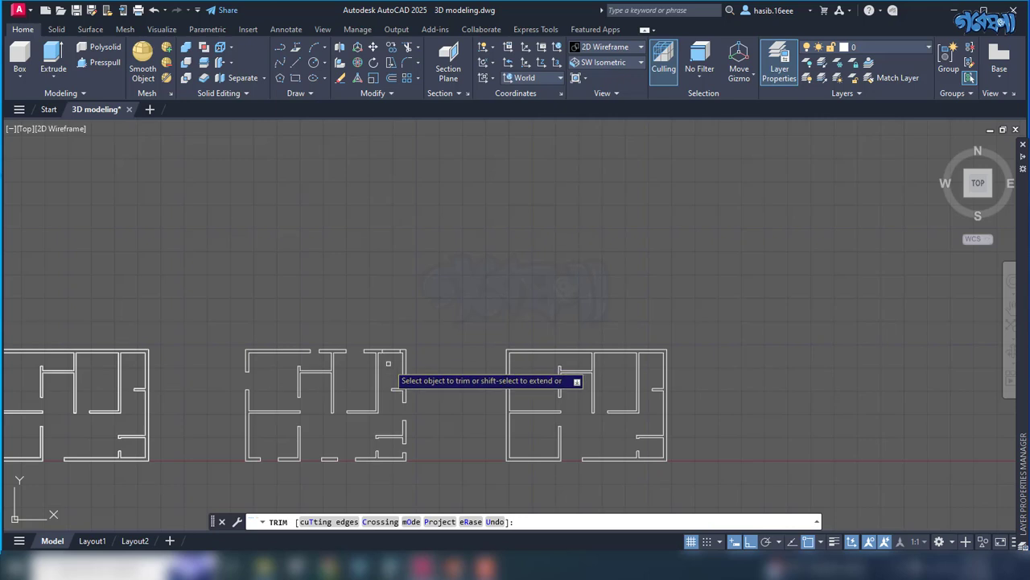
pyautogui.scroll(5, 386, 364)
pyautogui.moveTo(395, 344); pyautogui.dragTo(397, 283)
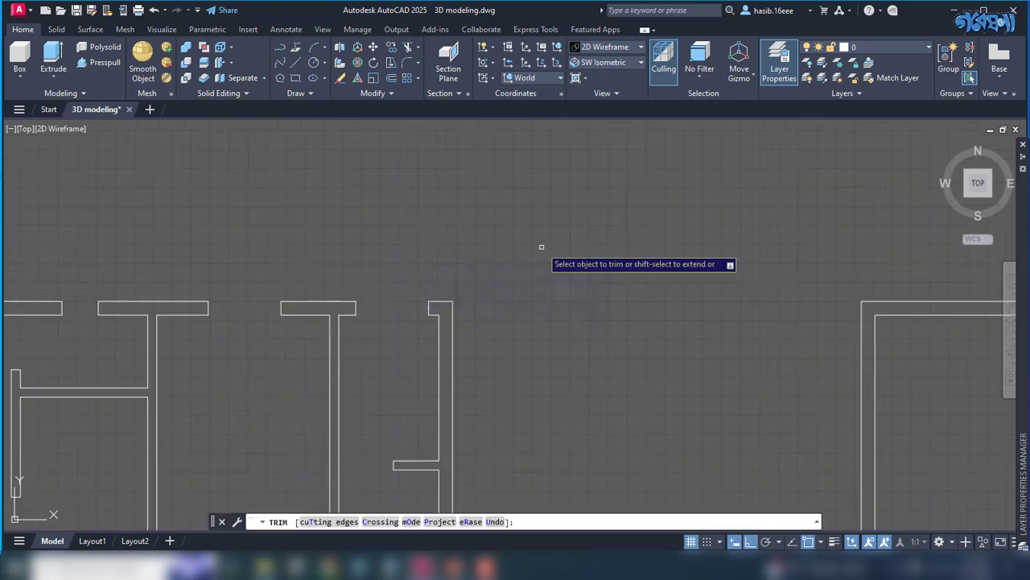
pyautogui.scroll(-5, 540, 247)
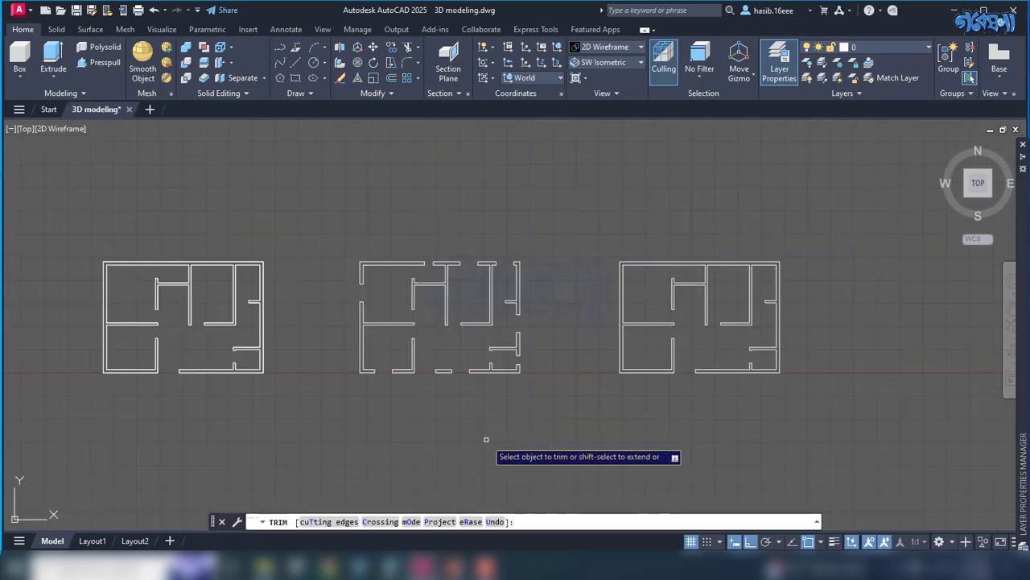
pyautogui.press('Escape')
pyautogui.scroll(2, 483, 432)
pyautogui.scroll(2, 477, 279)
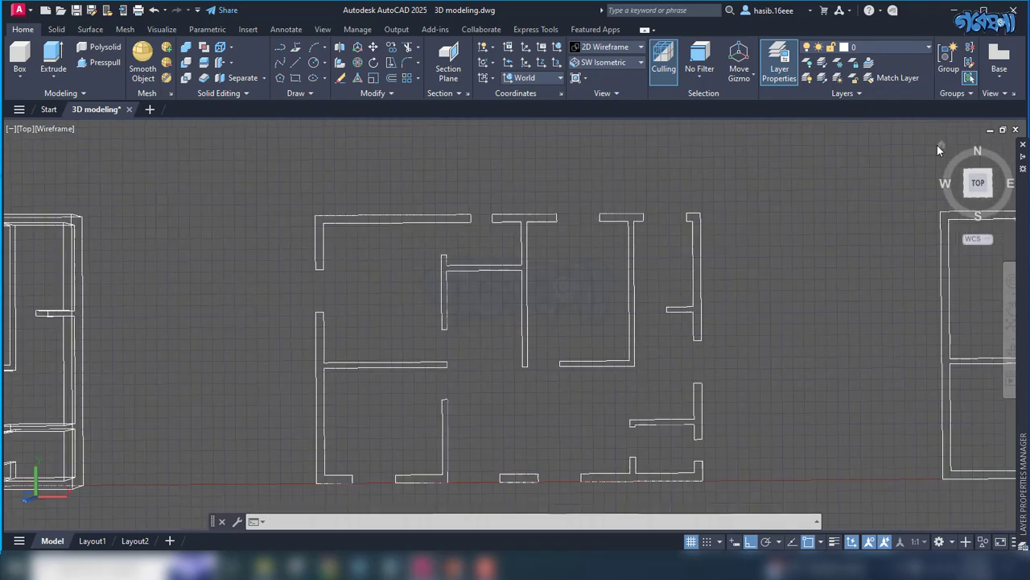
pyautogui.click(939, 146)
pyautogui.scroll(3, 587, 316)
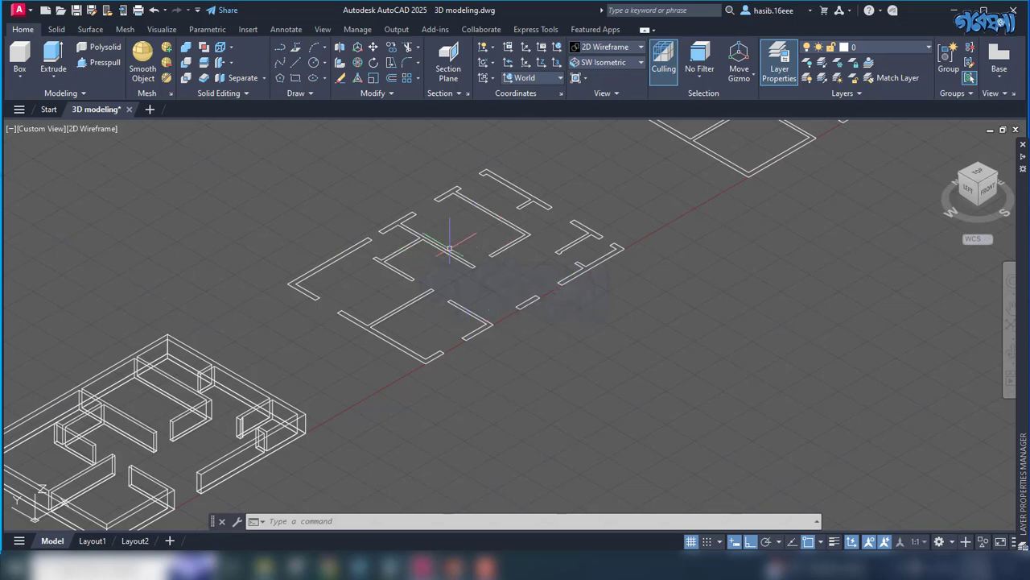
pyautogui.scroll(3, 375, 234)
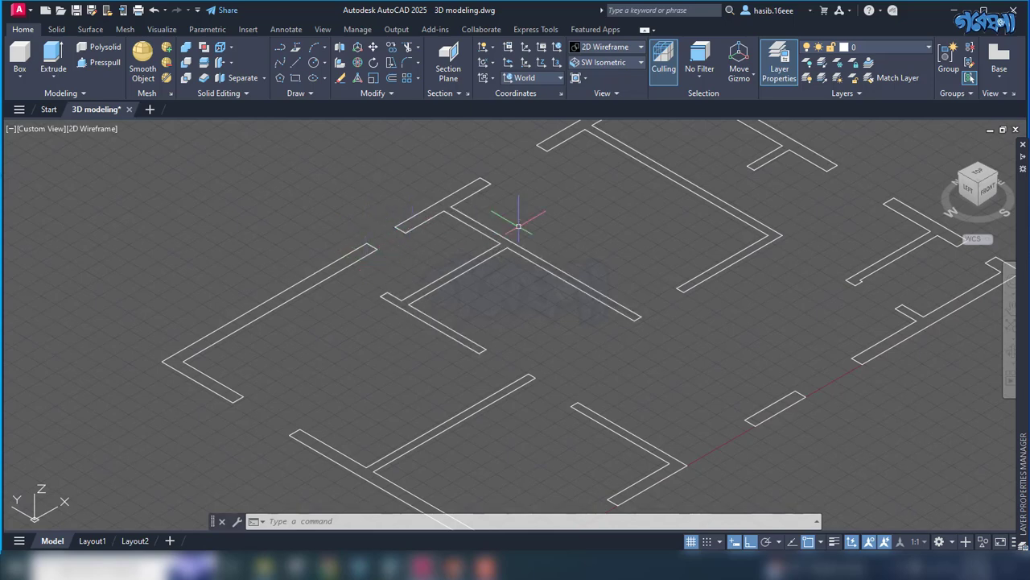
pyautogui.scroll(-3, 544, 350)
pyautogui.scroll(-2, 499, 330)
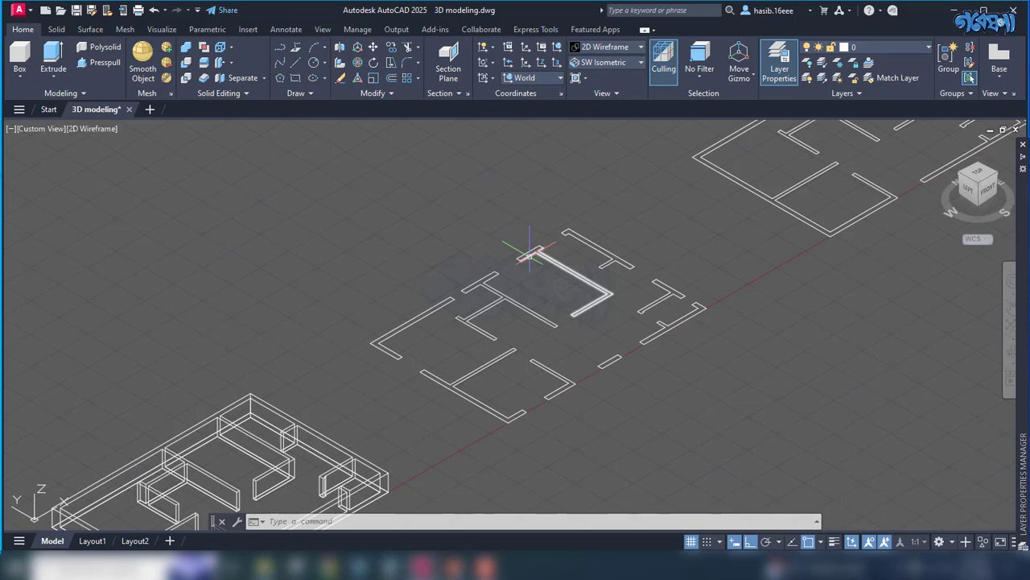
pyautogui.scroll(3, 459, 292)
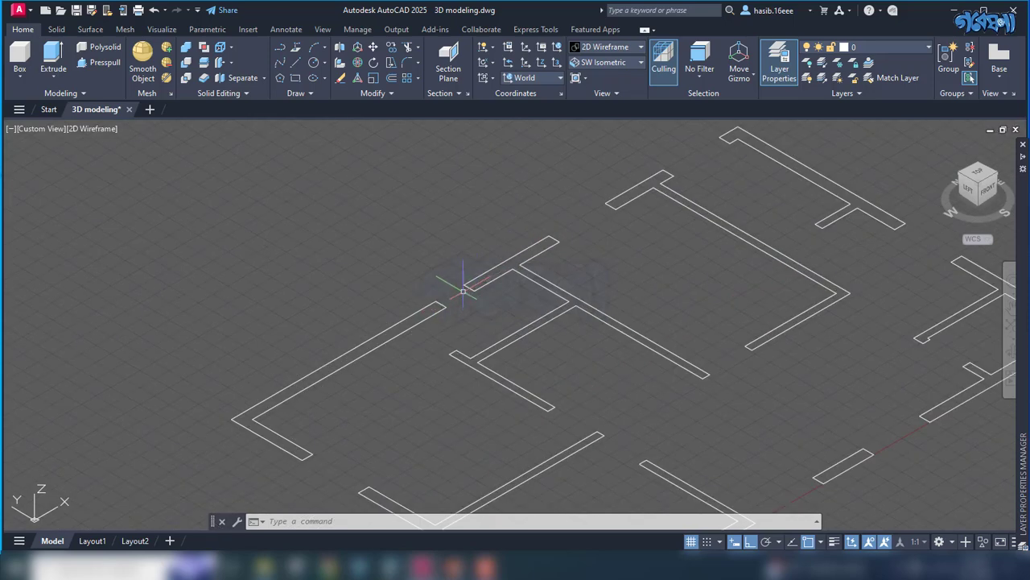
pyautogui.scroll(-3, 832, 333)
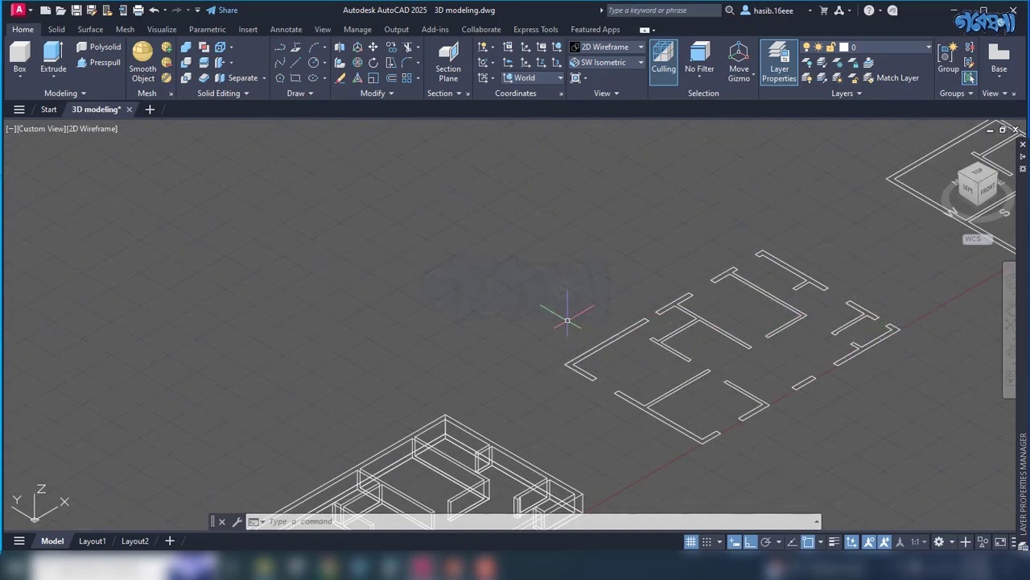
pyautogui.scroll(3, 644, 308)
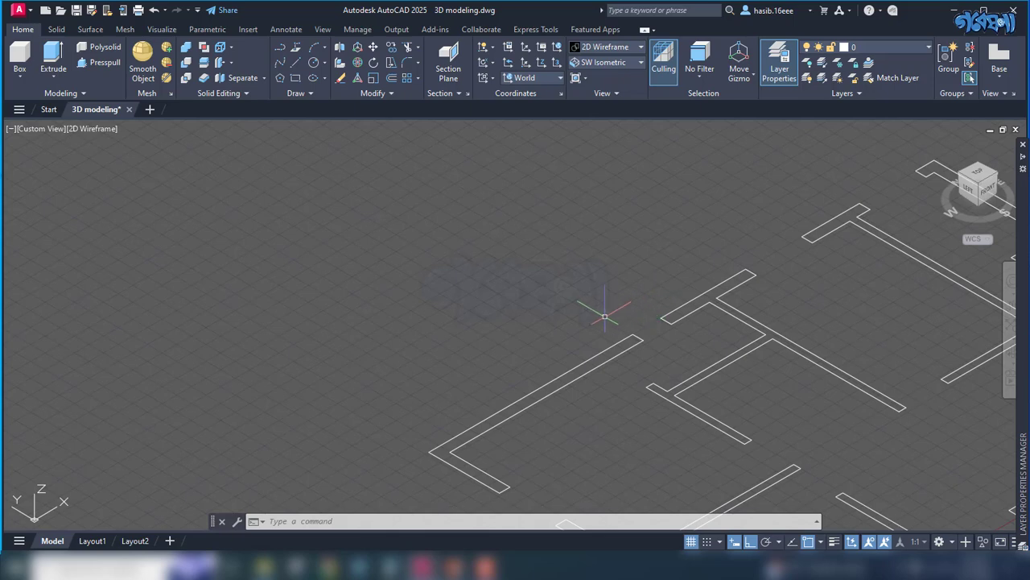
pyautogui.scroll(-3, 471, 275)
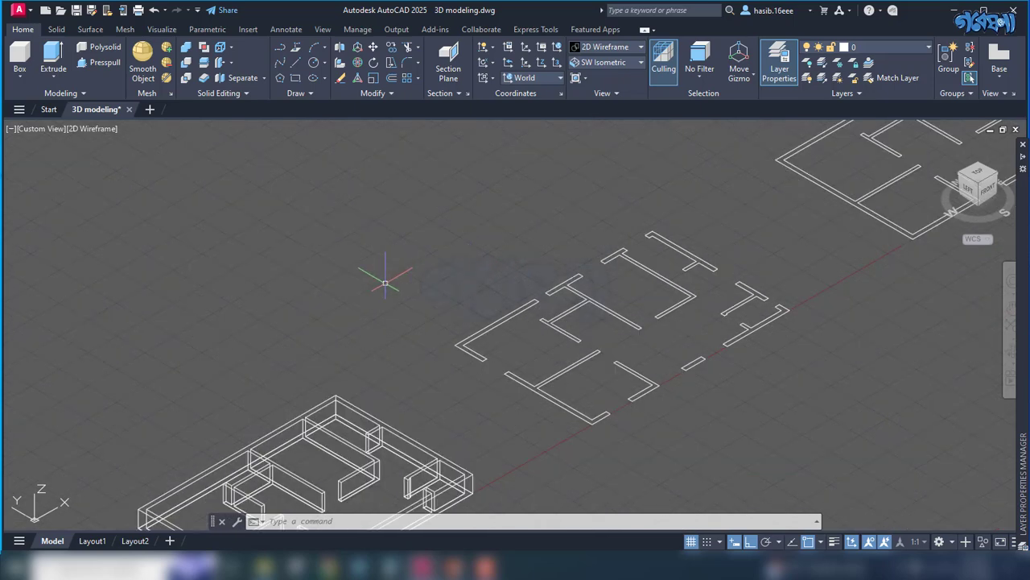
# - Copy the 35 floor-plan wall objects from the front corner to sit 38'-1.8" beside the middle plan
pyautogui.click(680, 177)
pyautogui.click(472, 437)
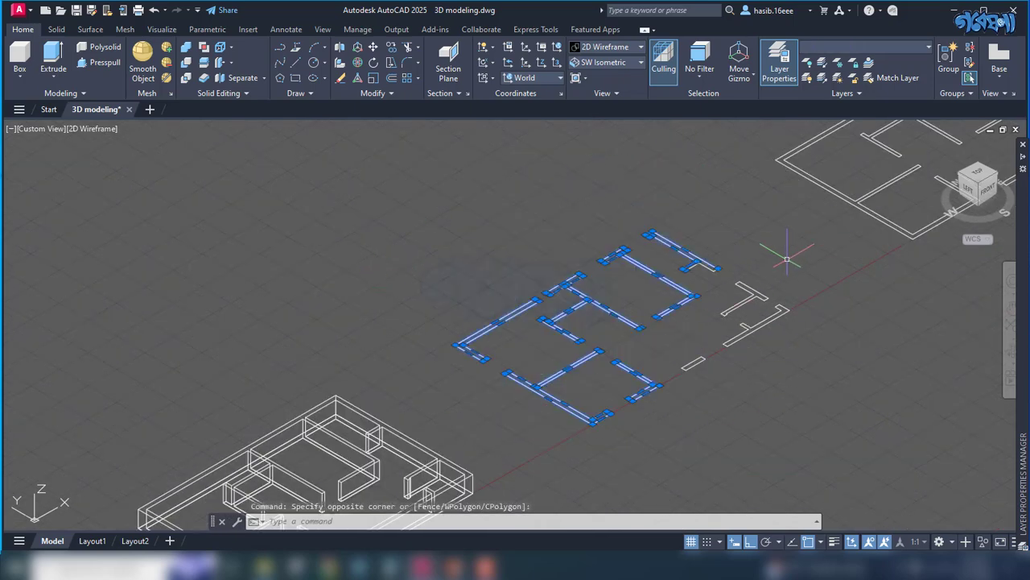
pyautogui.click(797, 252)
pyautogui.click(651, 409)
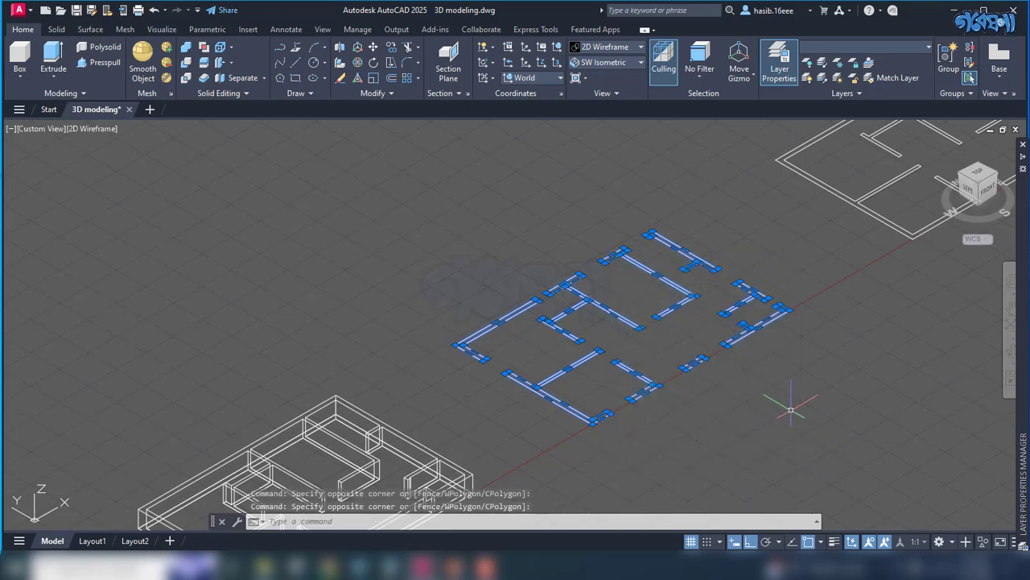
pyautogui.write('cp')
pyautogui.press('Return')
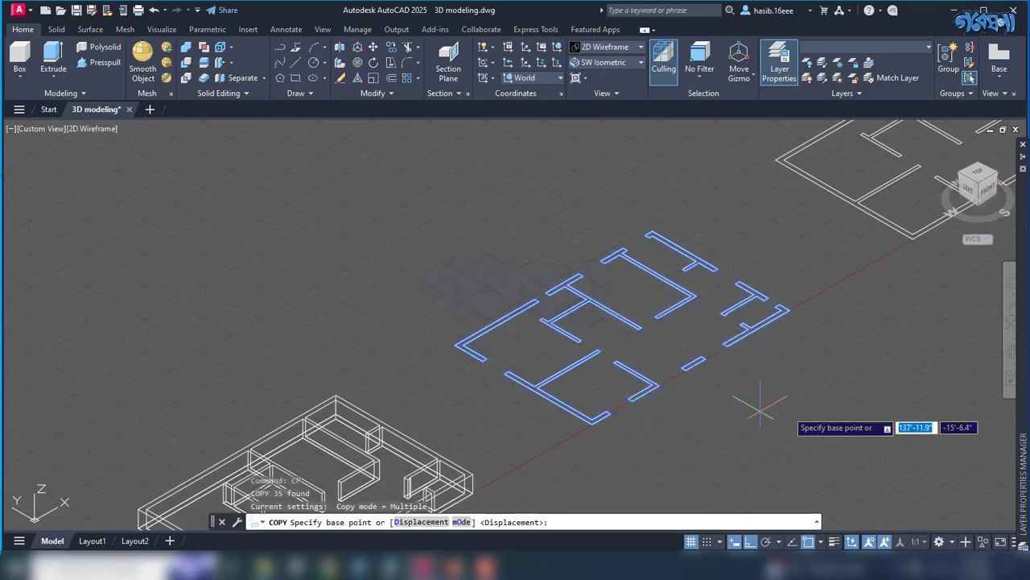
pyautogui.click(593, 420)
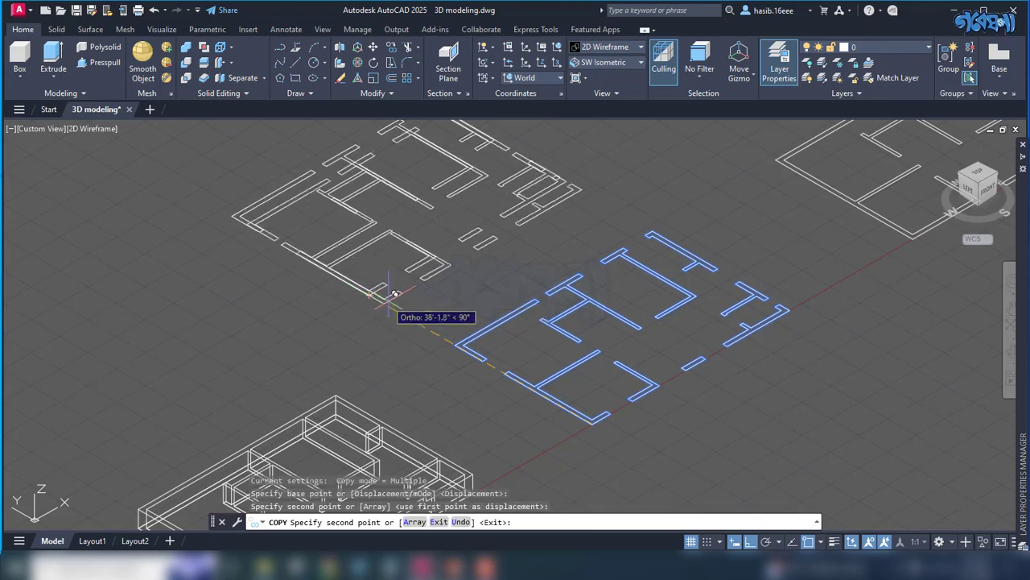
pyautogui.click(371, 290)
pyautogui.press('Escape')
pyautogui.scroll(-4, 441, 327)
pyautogui.scroll(2, 386, 266)
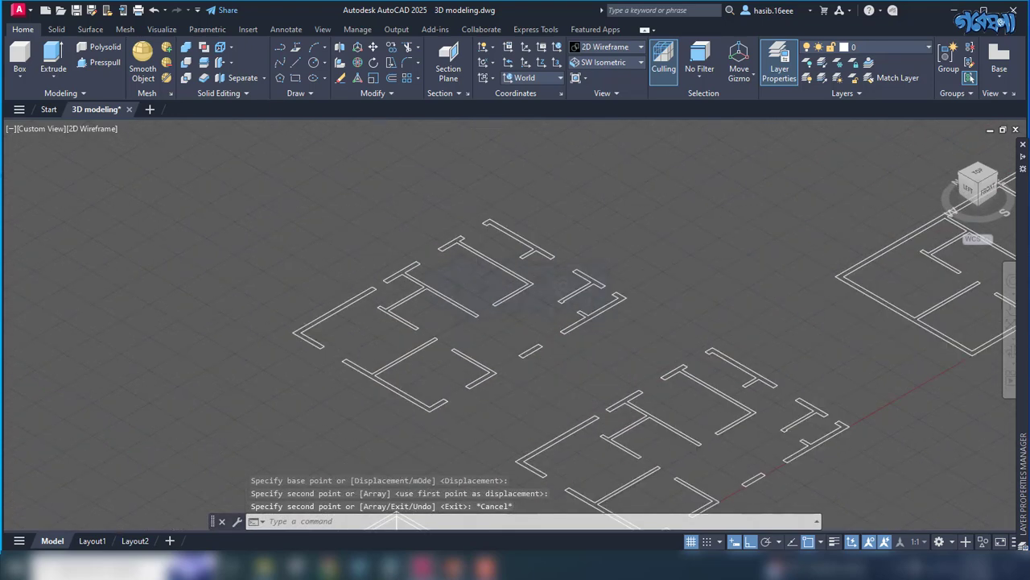
pyautogui.scroll(2, 355, 302)
pyautogui.scroll(2, 354, 305)
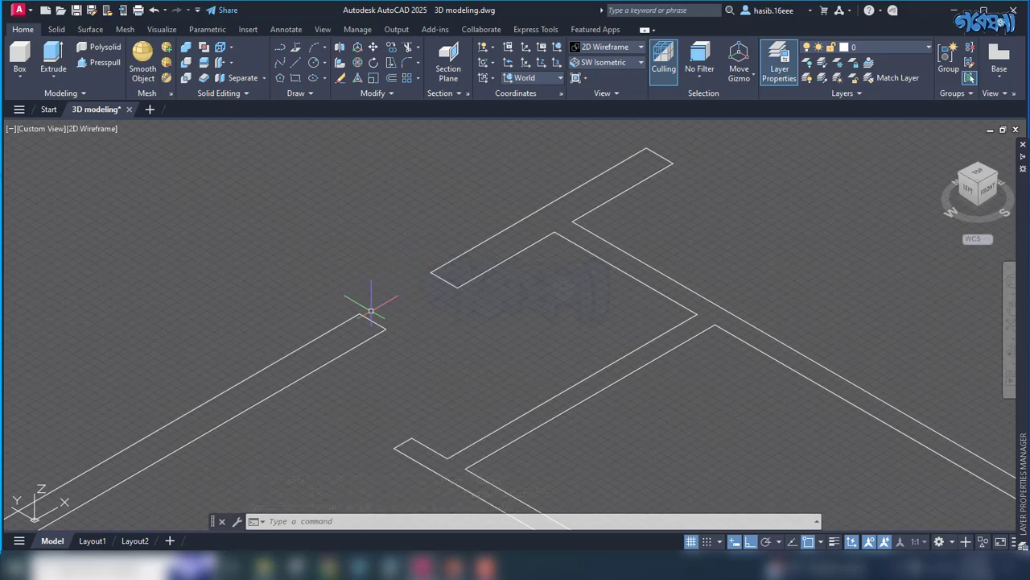
pyautogui.write('TR')
# - Trim and extend the copied plan's wall lines so one window gap closes into continuous walls
pyautogui.press('Return')
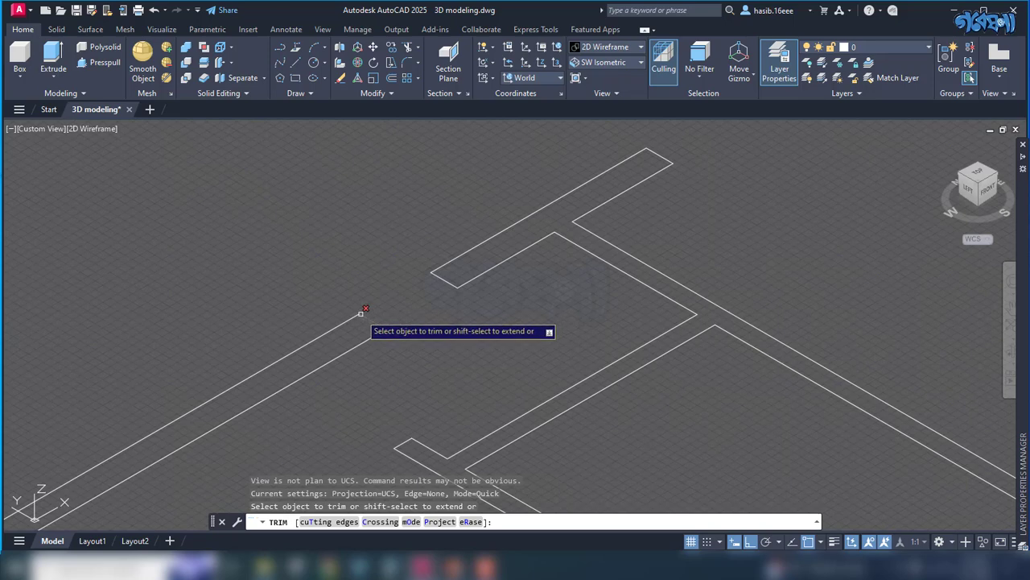
pyautogui.click(354, 315)
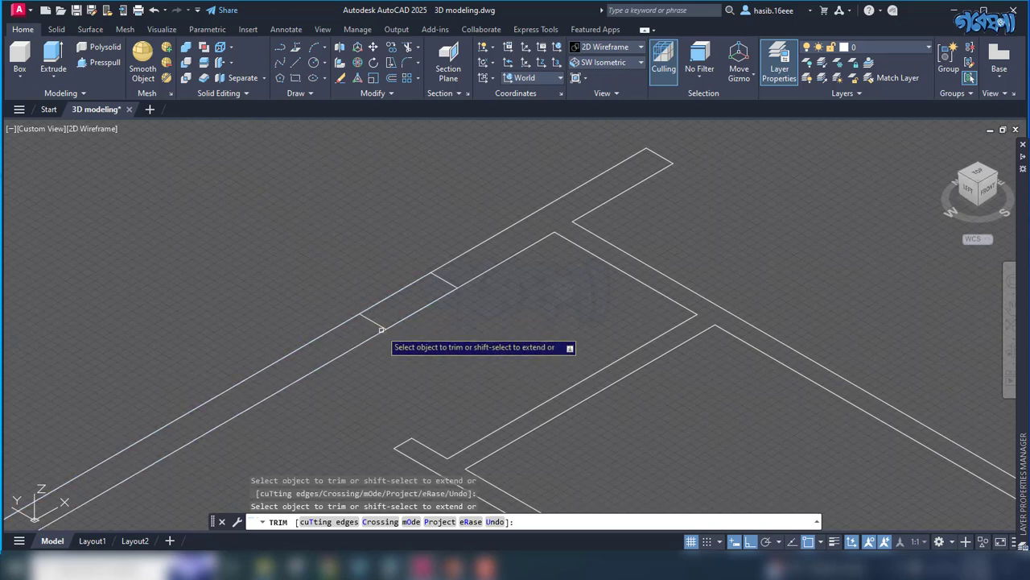
pyautogui.scroll(-2, 444, 279)
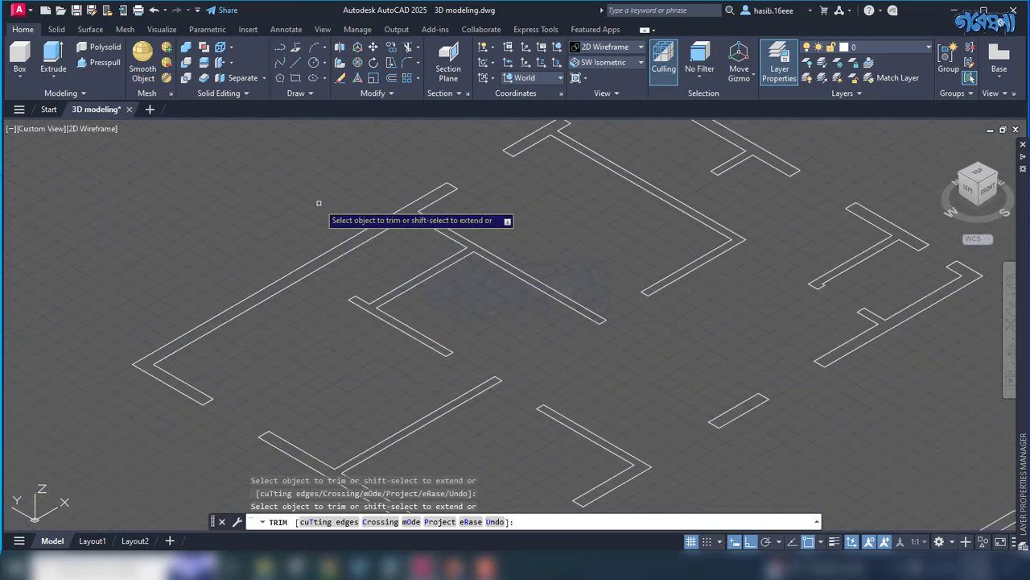
pyautogui.scroll(-2, 437, 325)
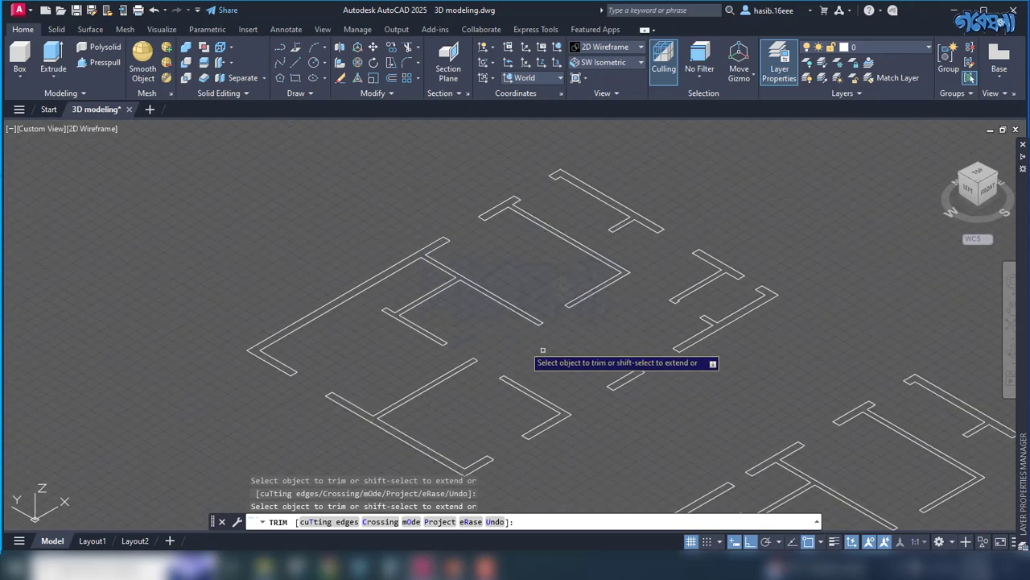
pyautogui.scroll(3, 756, 278)
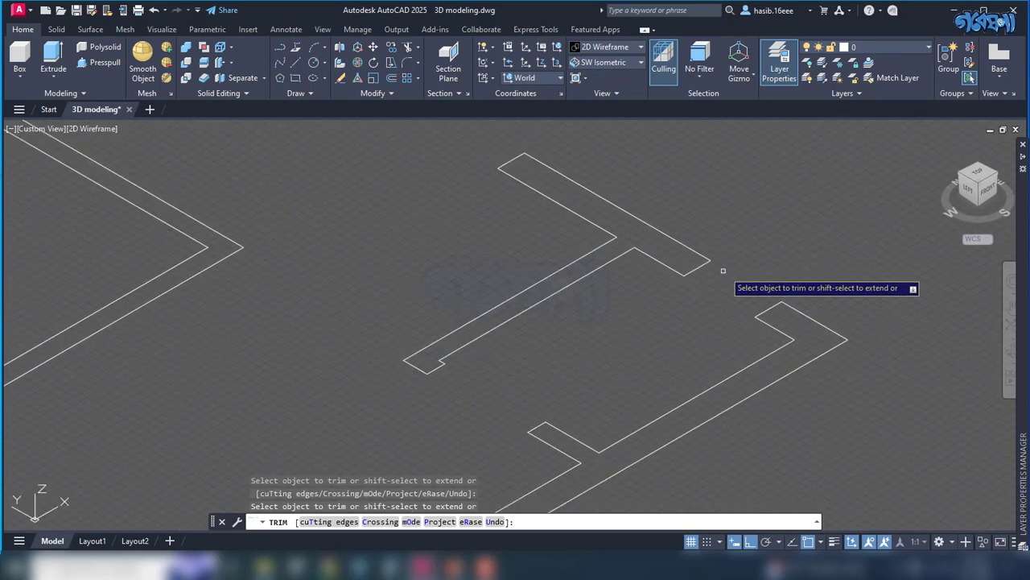
pyautogui.keyDown('shift'); pyautogui.click(698, 254); pyautogui.keyUp('shift')
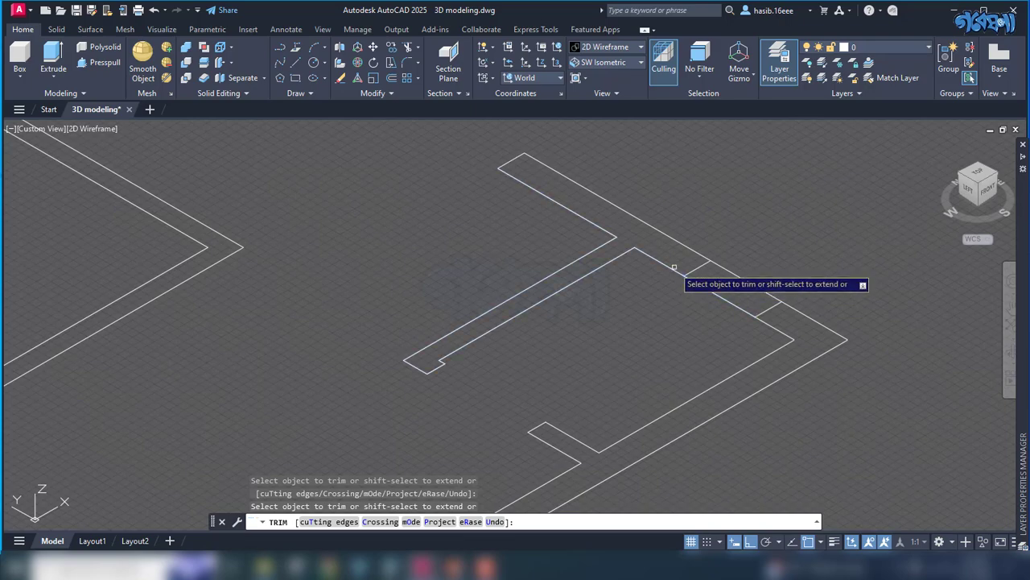
pyautogui.keyDown('shift'); pyautogui.click(700, 277); pyautogui.keyUp('shift')
pyautogui.click(700, 265)
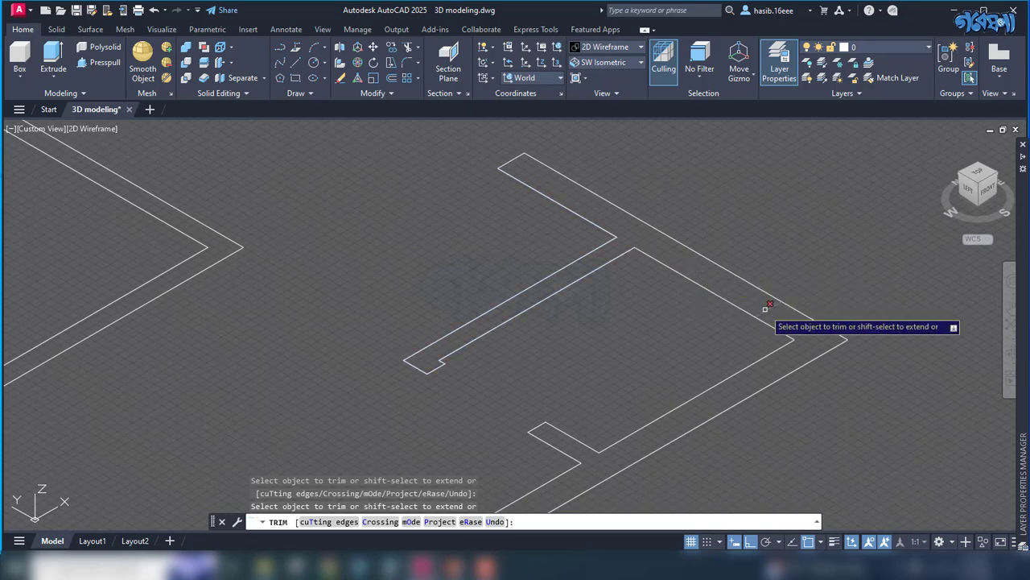
pyautogui.scroll(-2, 767, 241)
pyautogui.scroll(-1, 724, 230)
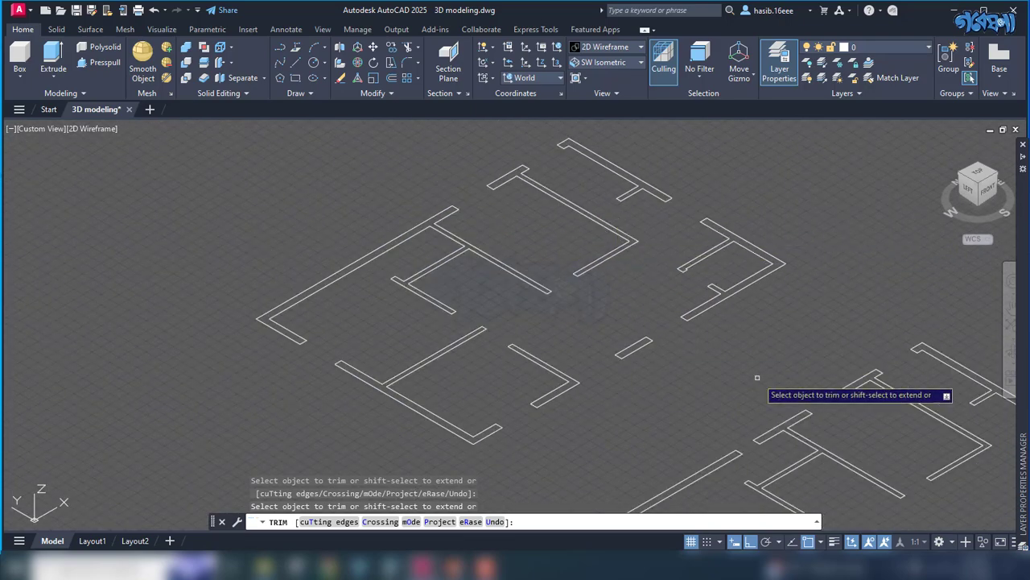
pyautogui.press('Escape')
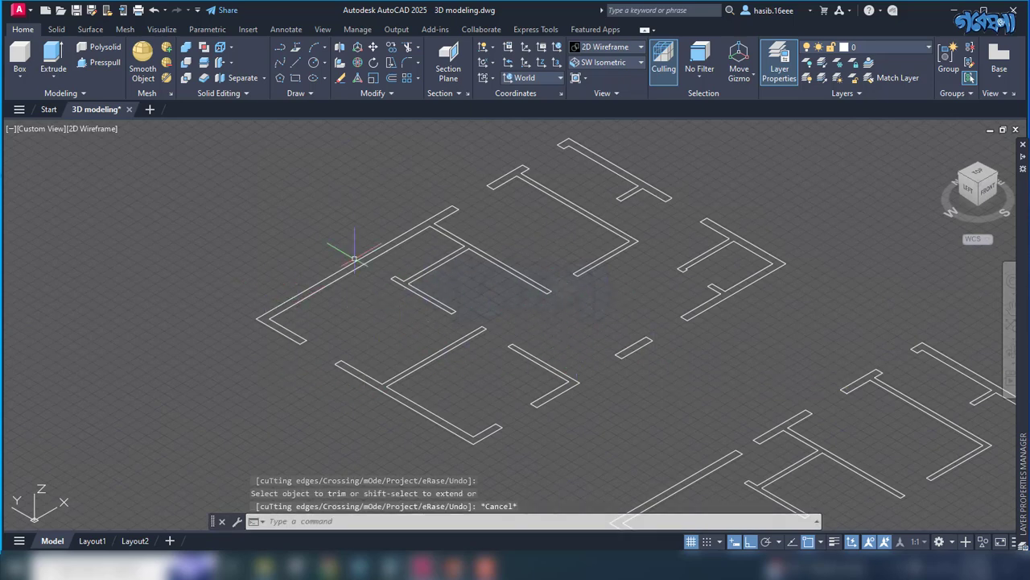
pyautogui.click(108, 63)
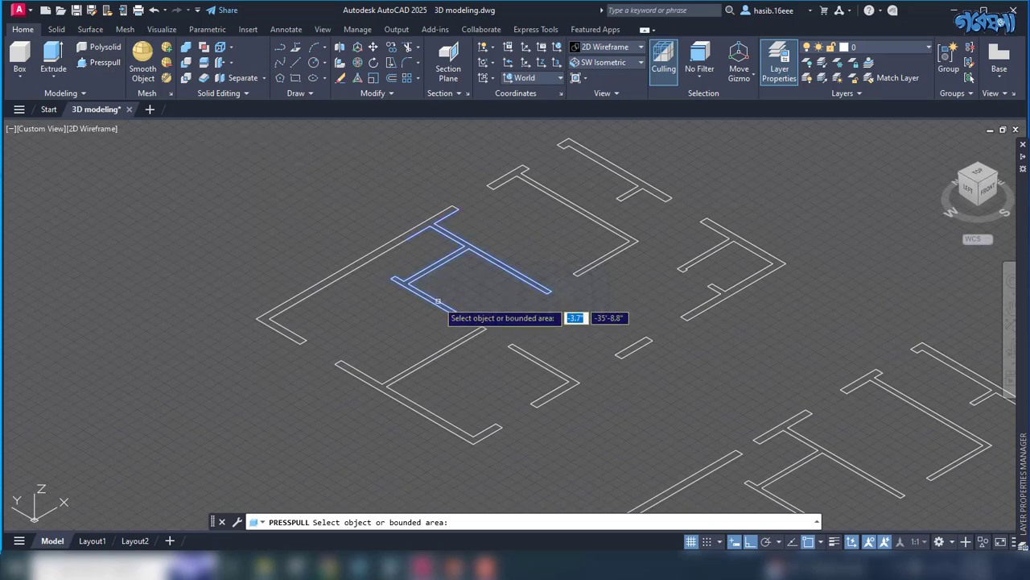
pyautogui.click(425, 294)
pyautogui.press('Escape')
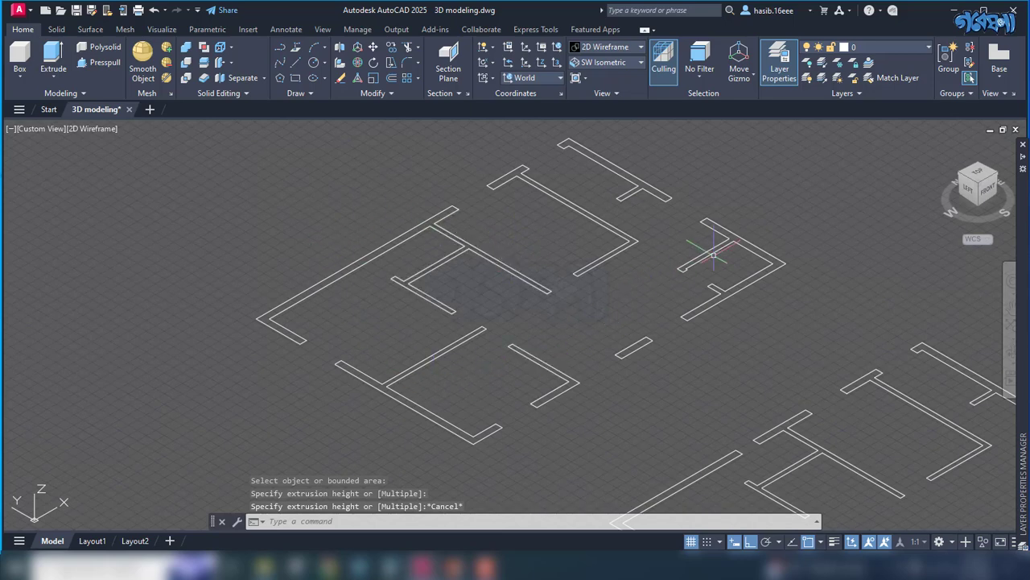
pyautogui.scroll(-2, 481, 363)
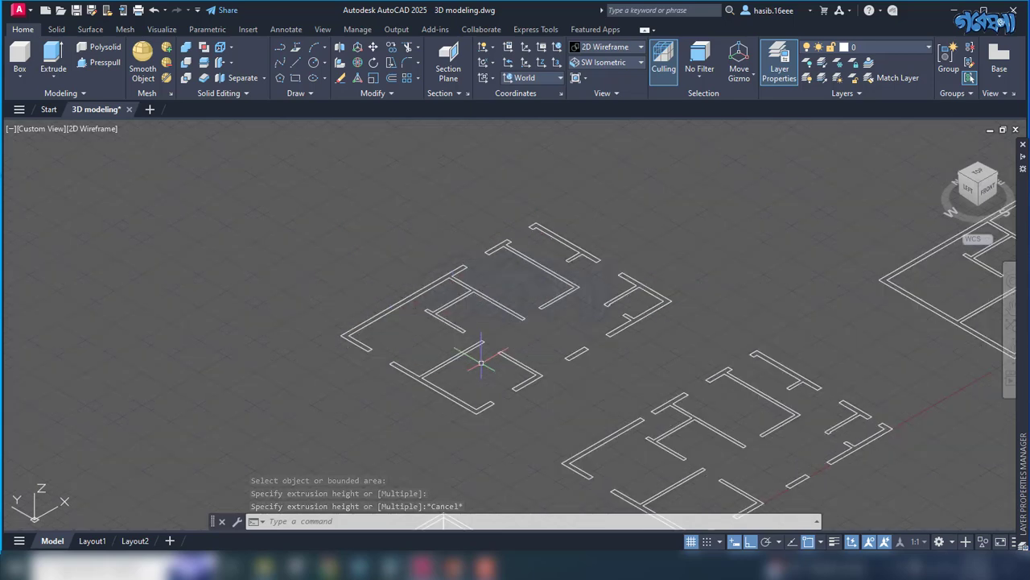
pyautogui.click(681, 186)
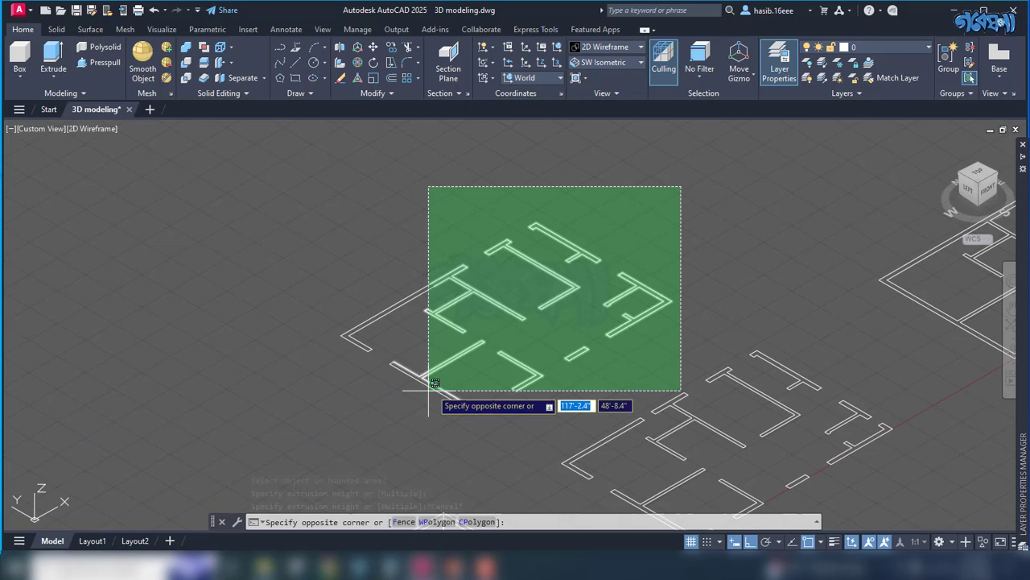
pyautogui.click(369, 393)
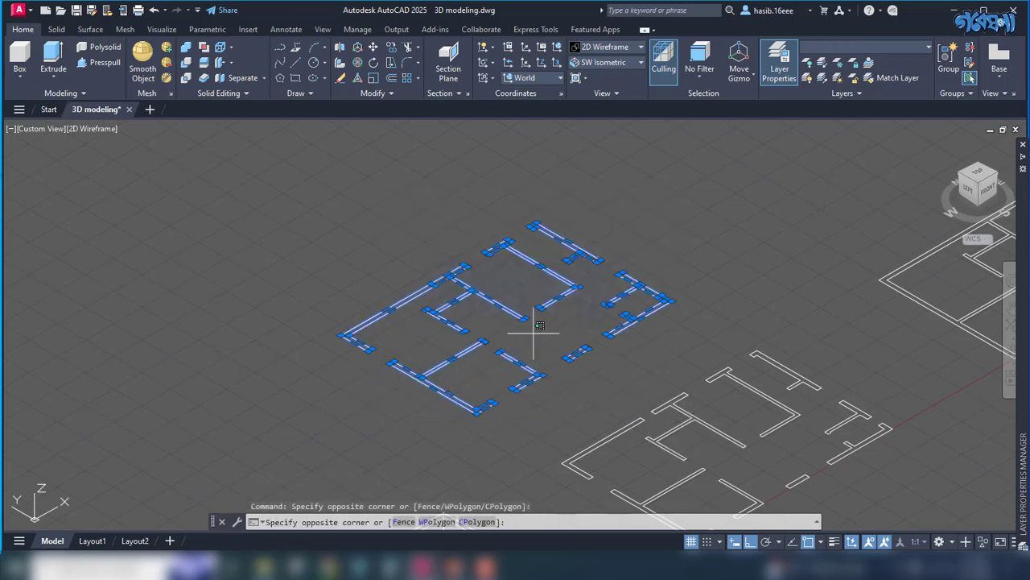
pyautogui.click(391, 443)
pyautogui.click(610, 191)
pyautogui.click(483, 298)
pyautogui.write('joi')
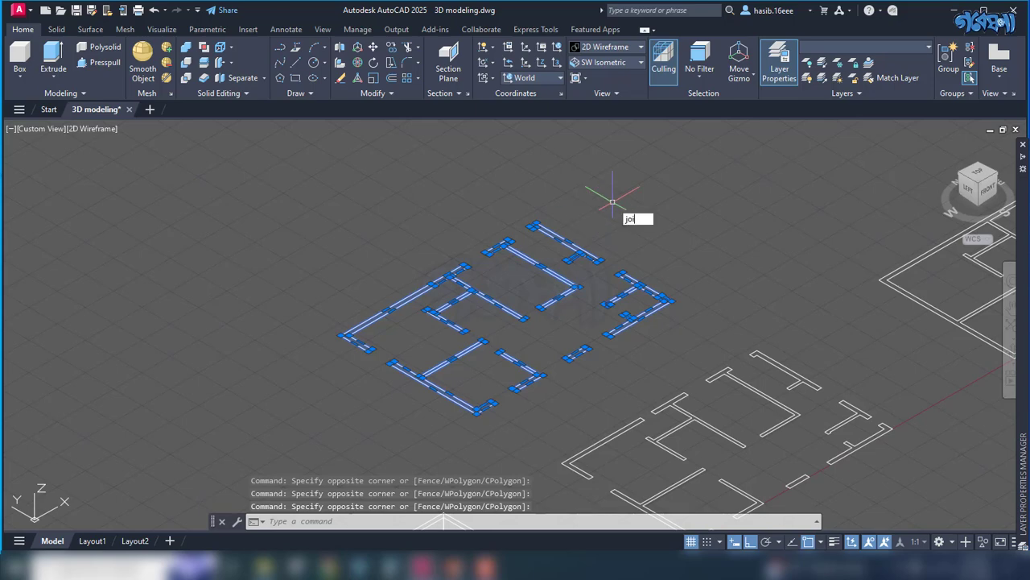
pyautogui.write('n')
pyautogui.press('Return')
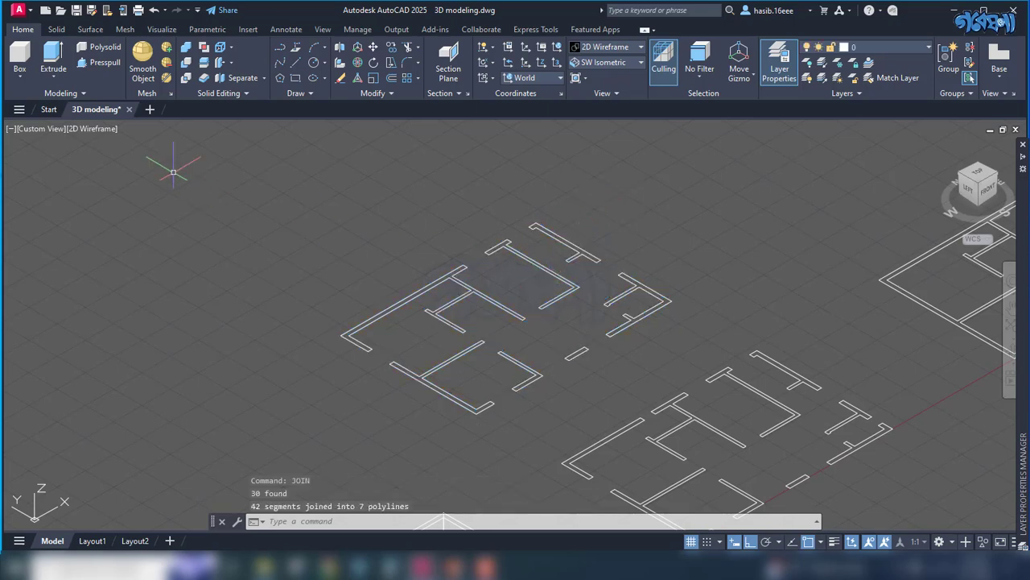
pyautogui.click(100, 62)
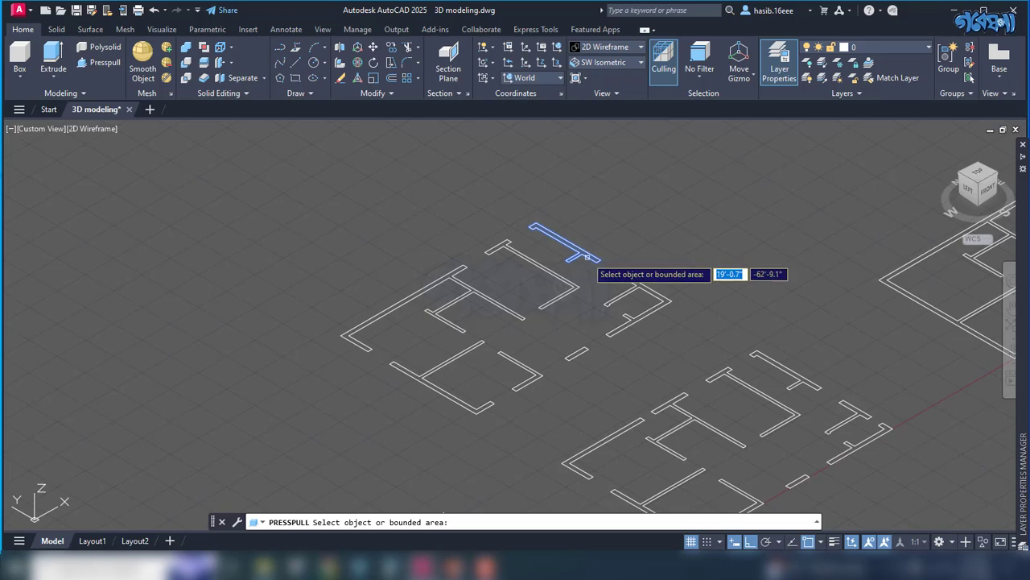
pyautogui.click(593, 258)
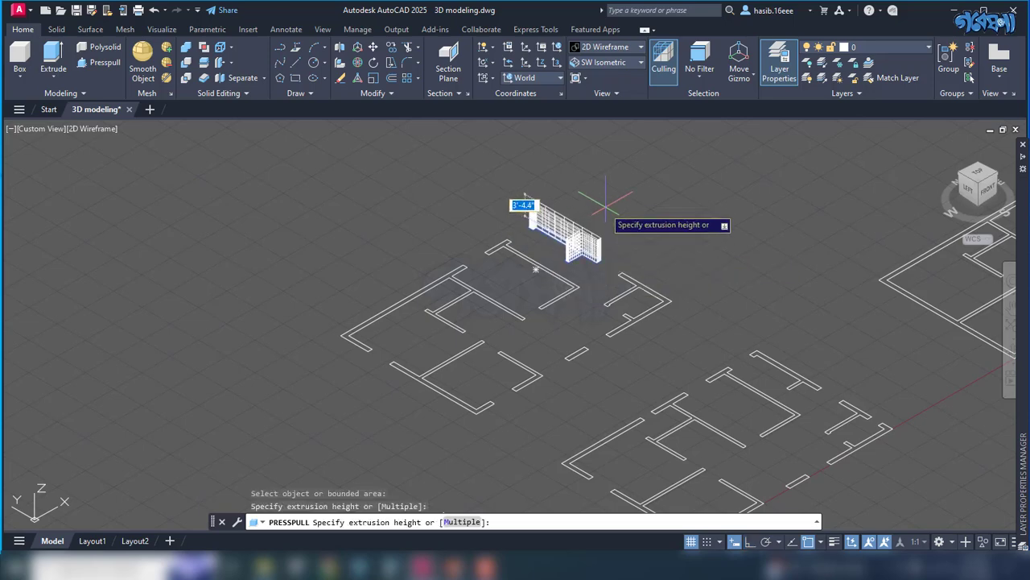
pyautogui.press('Escape')
pyautogui.scroll(3, 595, 225)
pyautogui.scroll(2, 564, 282)
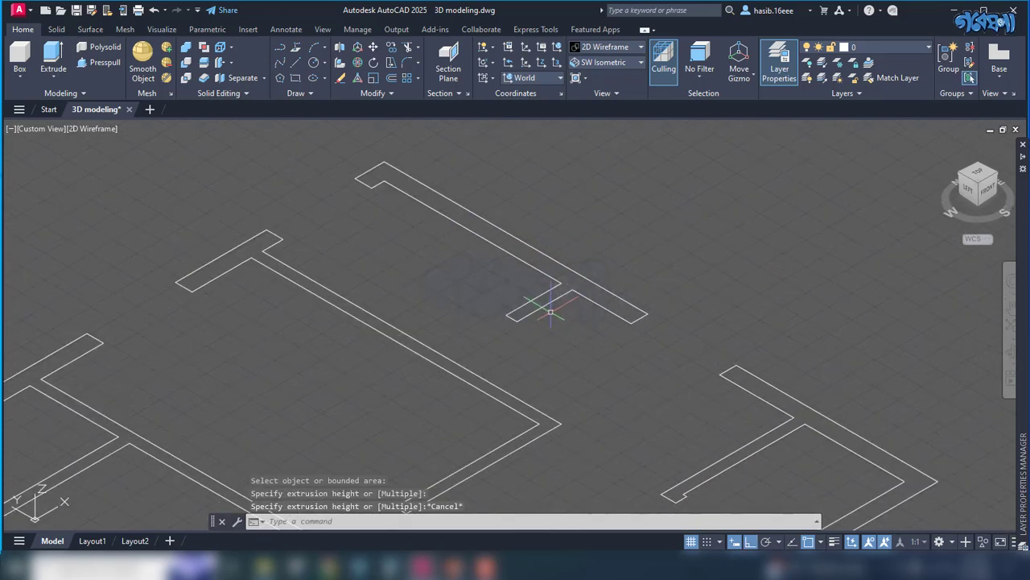
pyautogui.click(577, 298)
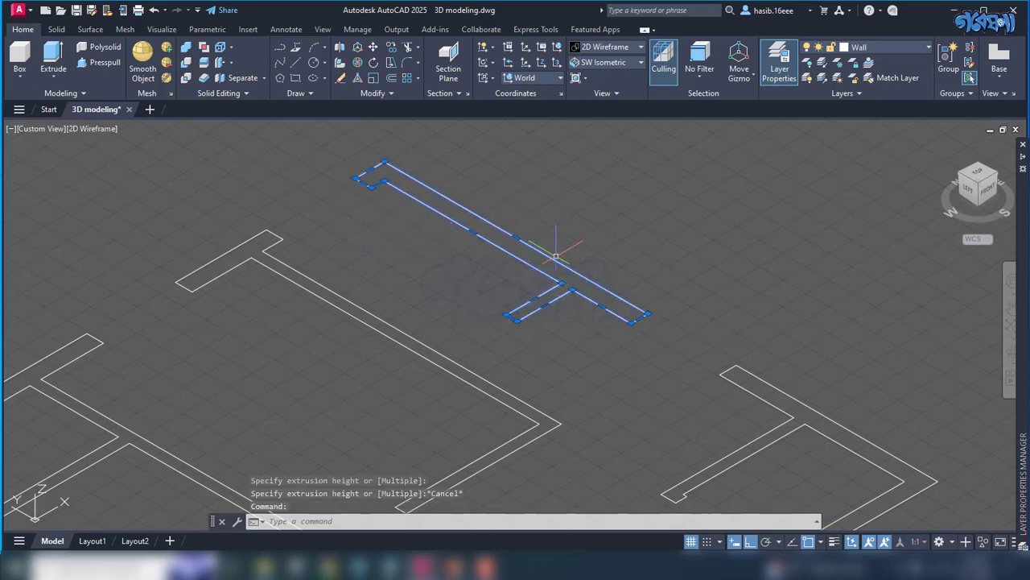
pyautogui.press('Escape')
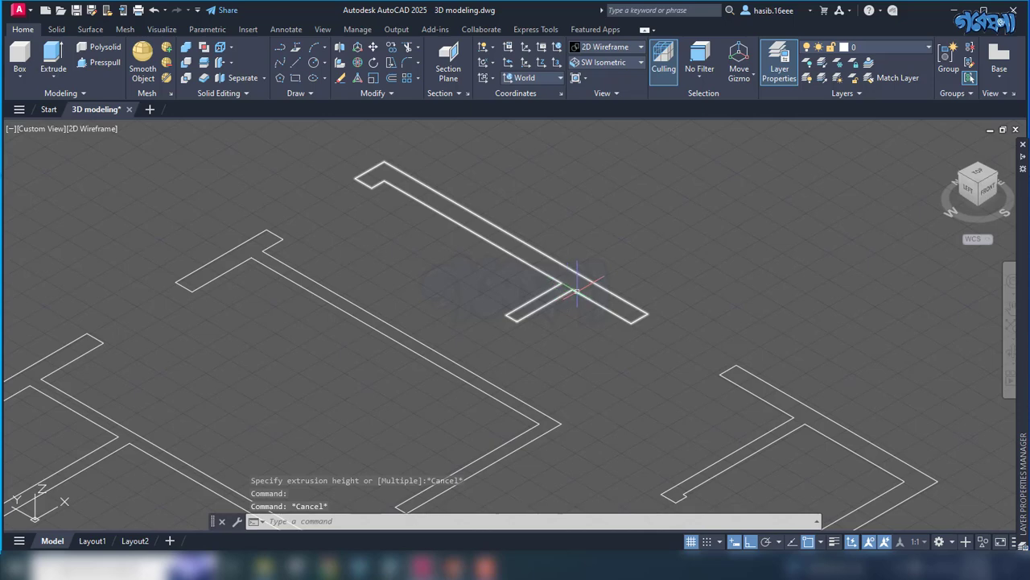
pyautogui.click(531, 260)
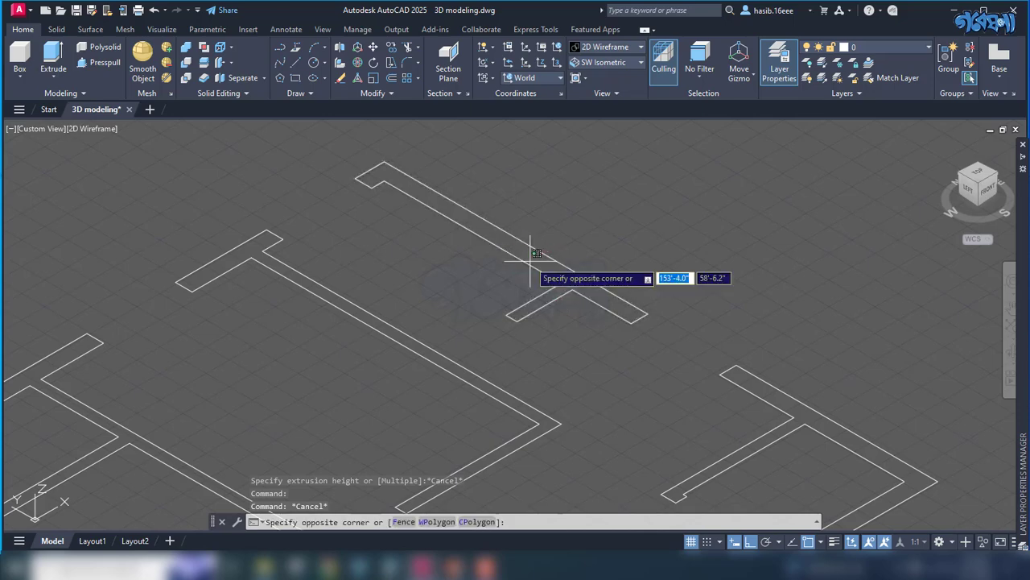
pyautogui.click(576, 291)
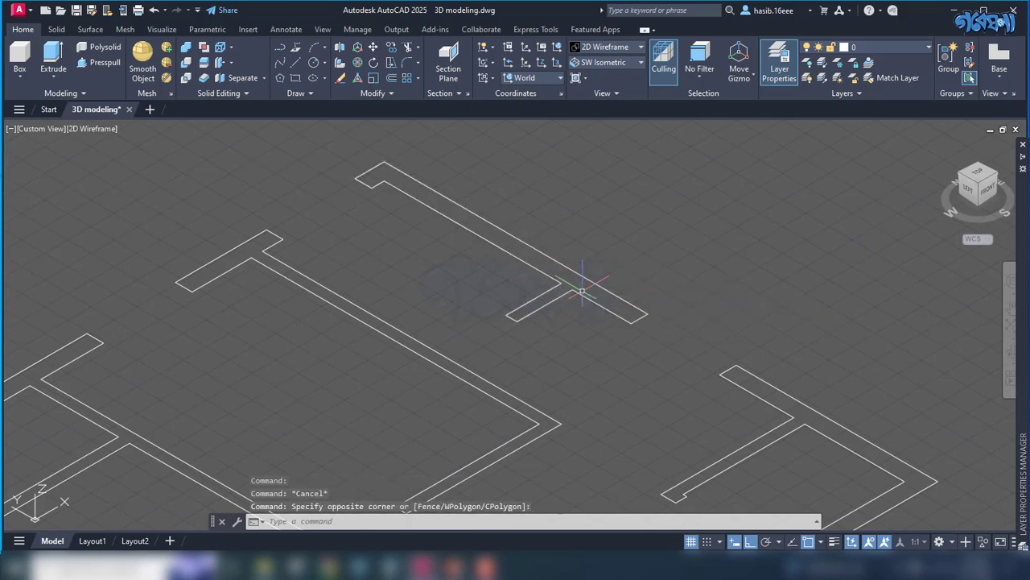
pyautogui.rightClick(655, 265)
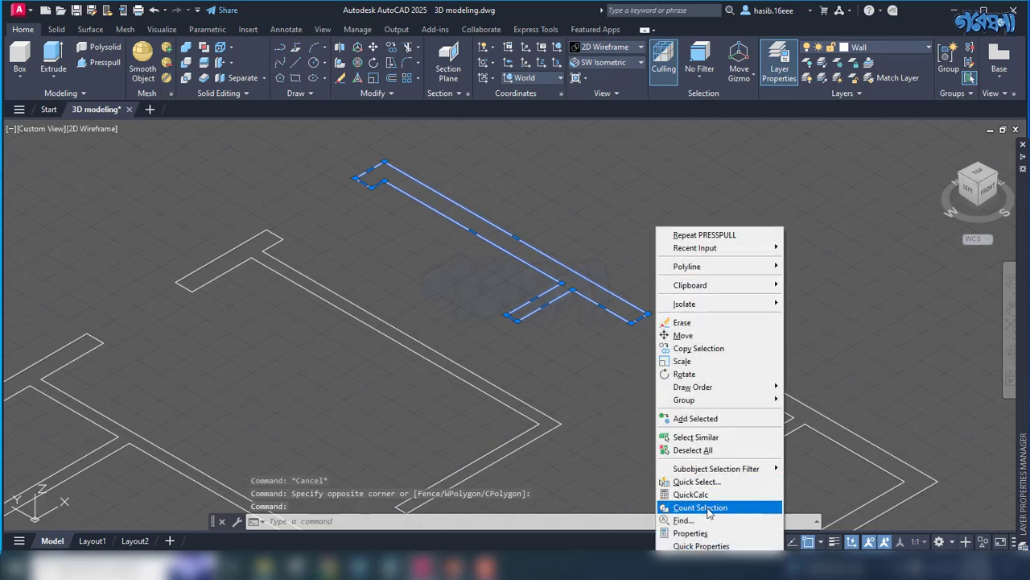
pyautogui.click(707, 533)
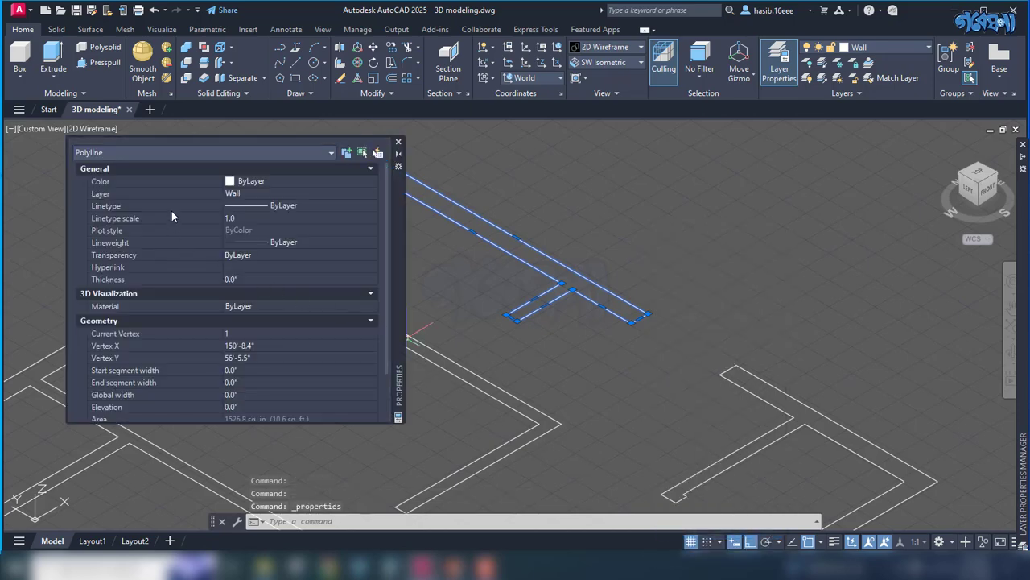
pyautogui.click(400, 143)
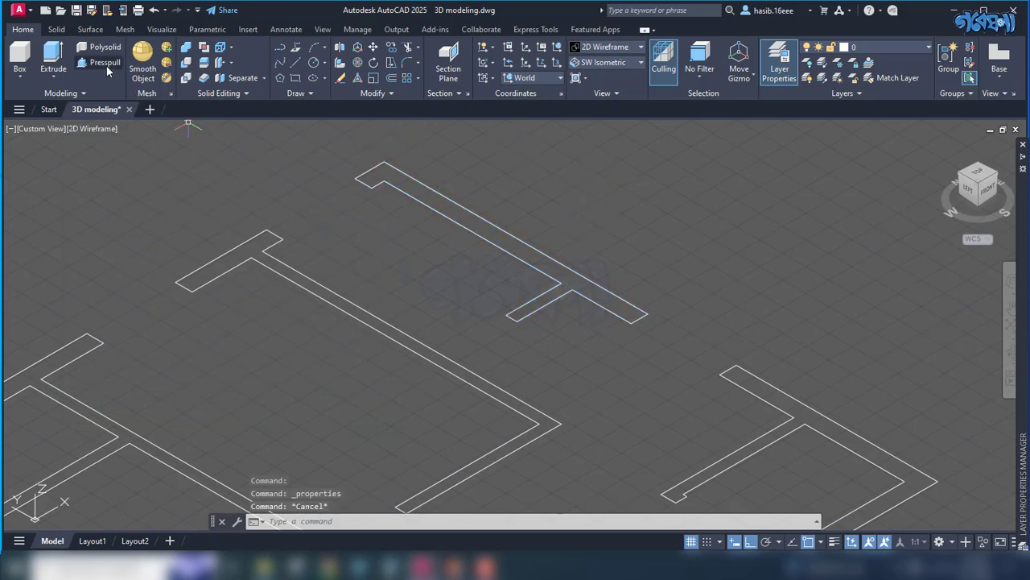
pyautogui.click(104, 64)
# - Pick the seven wall areas of the copied plan for a multiple Presspull
pyautogui.click(529, 245)
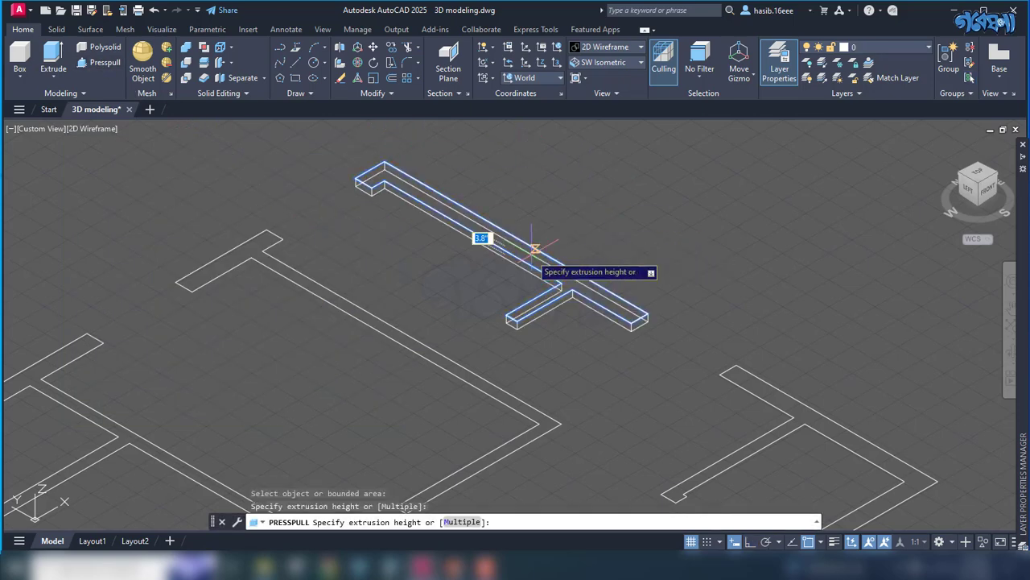
pyautogui.click(464, 523)
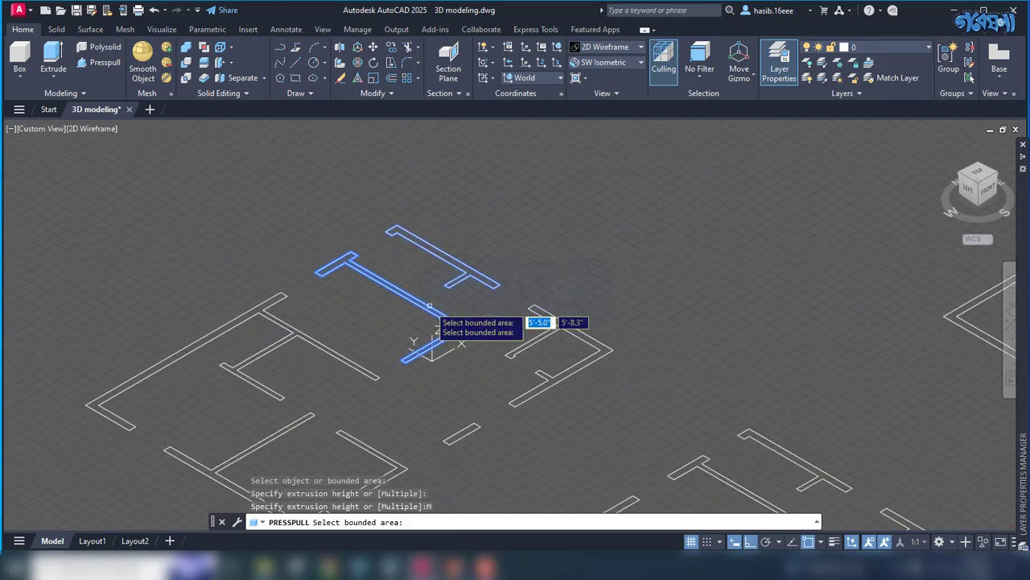
pyautogui.click(435, 311)
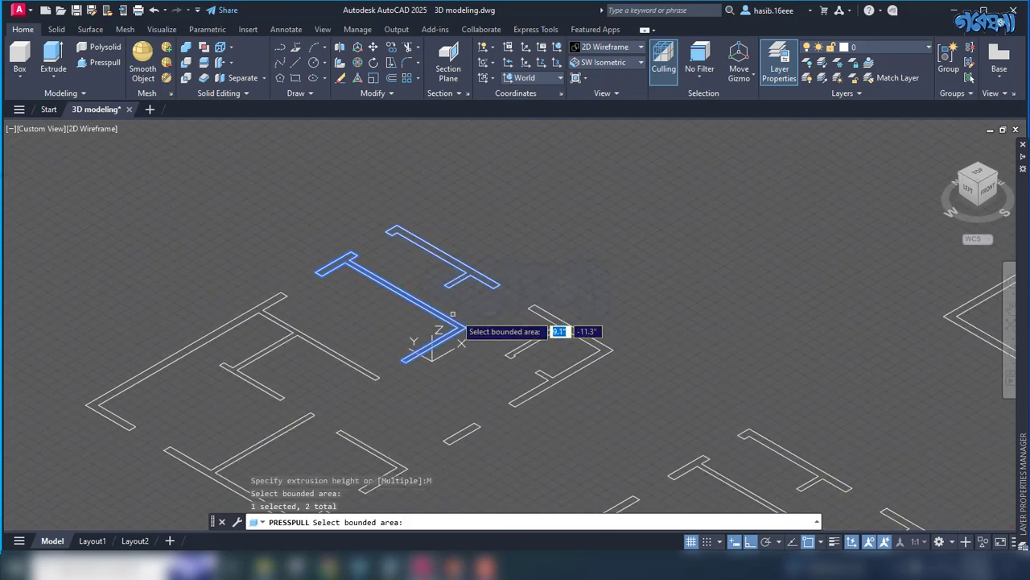
pyautogui.click(257, 318)
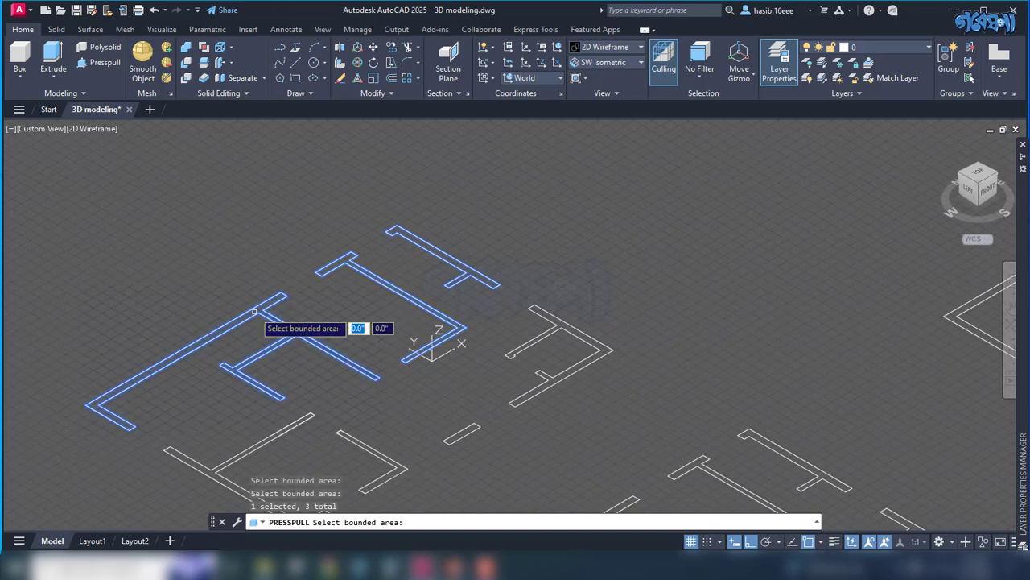
pyautogui.click(256, 445)
pyautogui.click(400, 469)
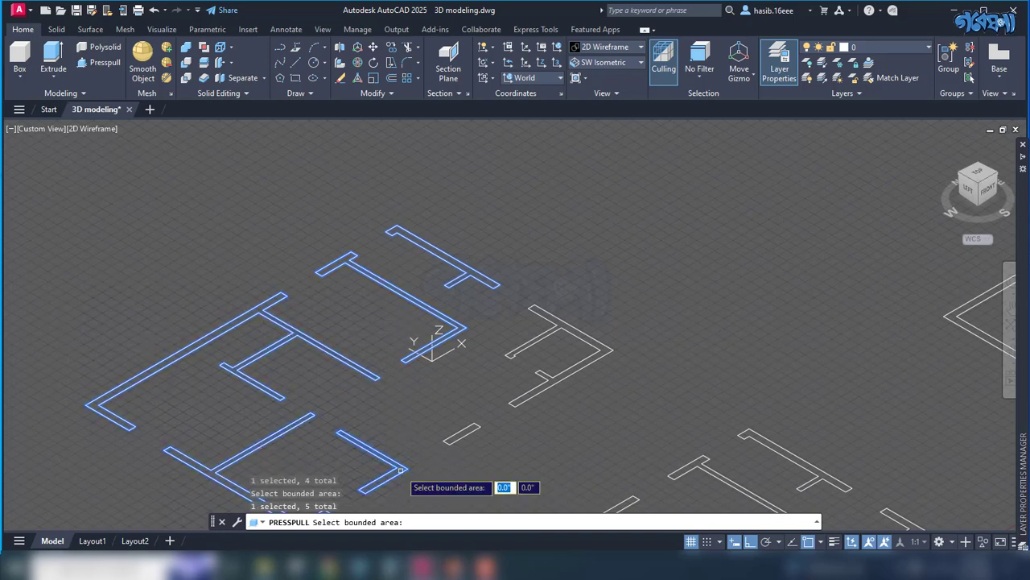
pyautogui.click(462, 435)
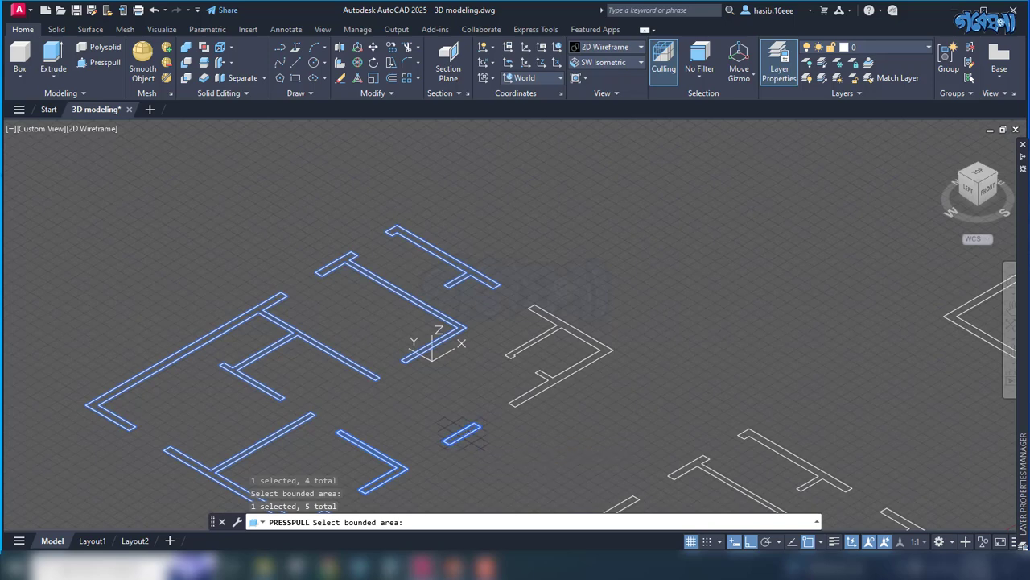
pyautogui.click(530, 396)
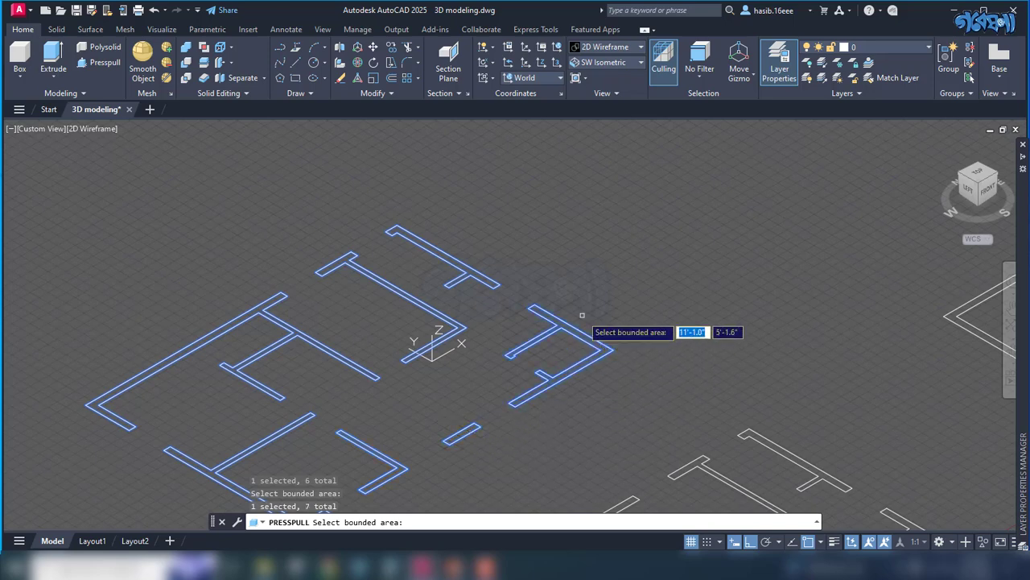
# - Extrude the seven picked wall areas to a height of 2
pyautogui.press('Return')
pyautogui.scroll(-3, 556, 309)
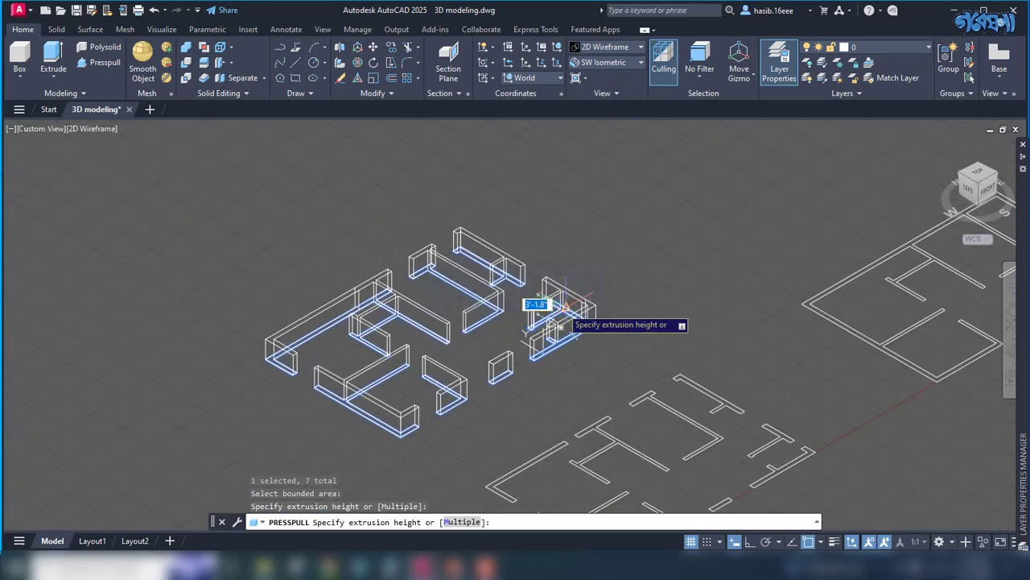
pyautogui.scroll(2, 550, 304)
pyautogui.scroll(1, 547, 303)
pyautogui.write('2')
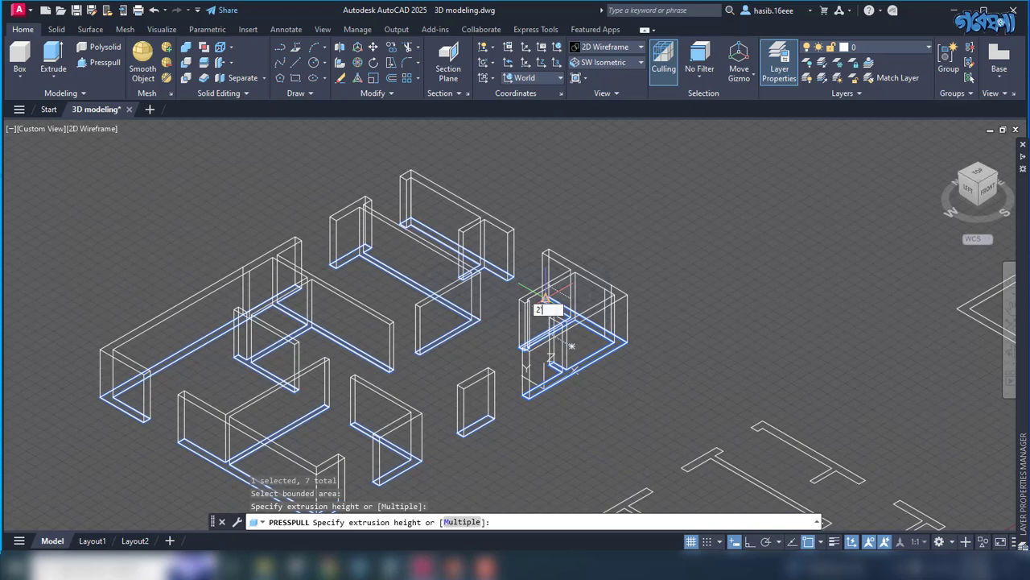
pyautogui.press('Return')
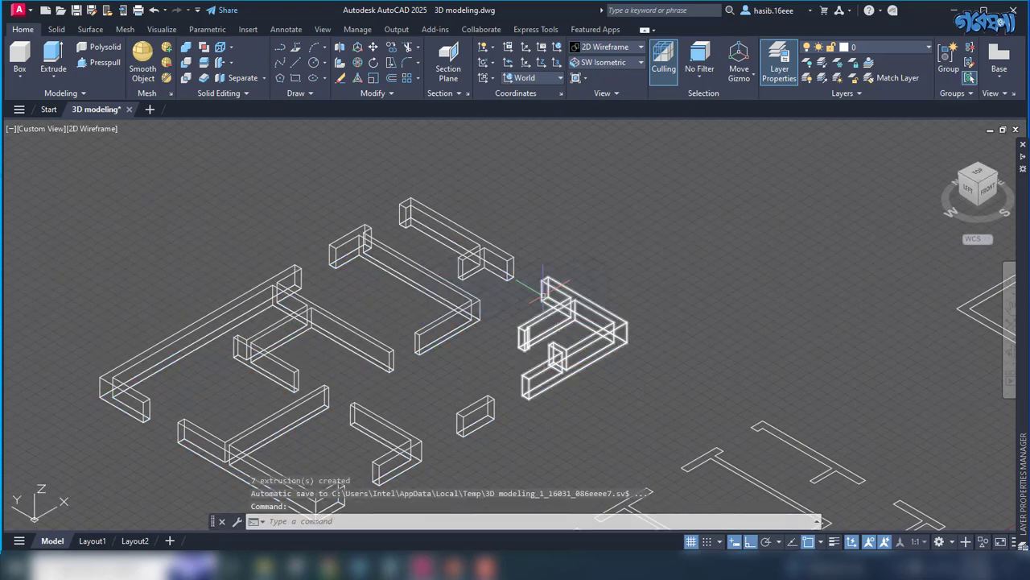
pyautogui.scroll(-2, 573, 250)
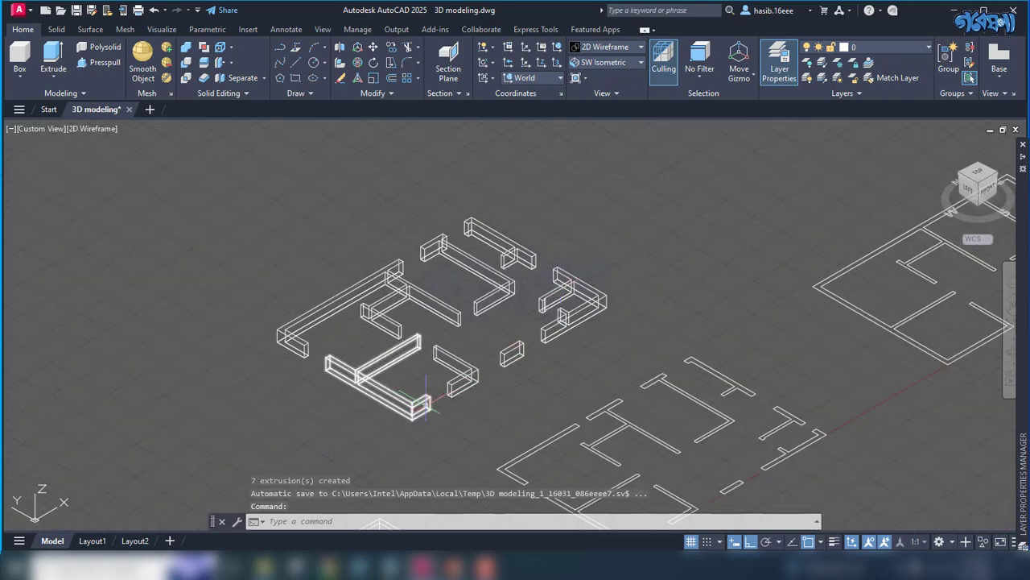
# - Crossing-select all the newly extruded low wall solids
pyautogui.click(414, 396)
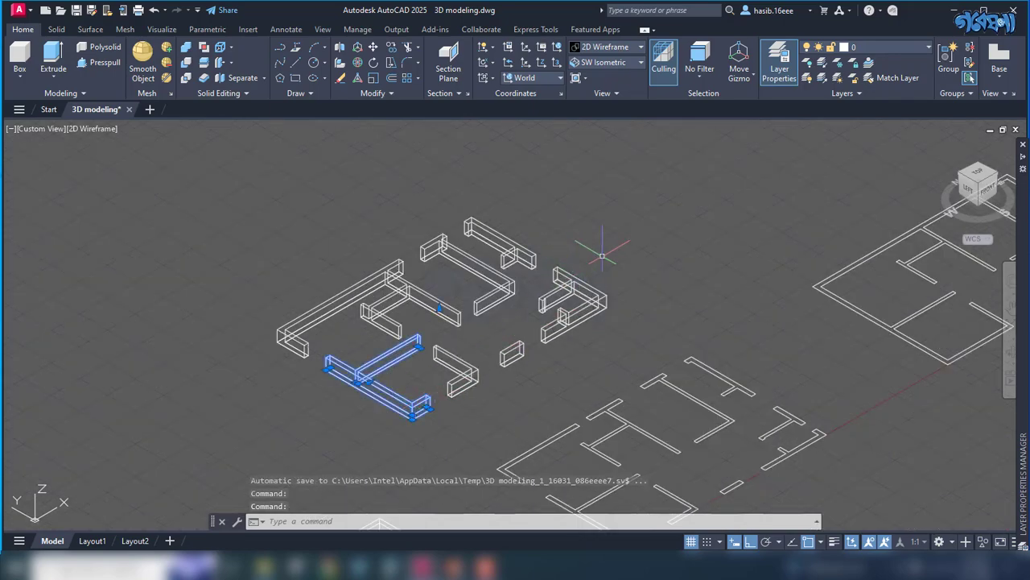
pyautogui.click(612, 250)
pyautogui.click(290, 429)
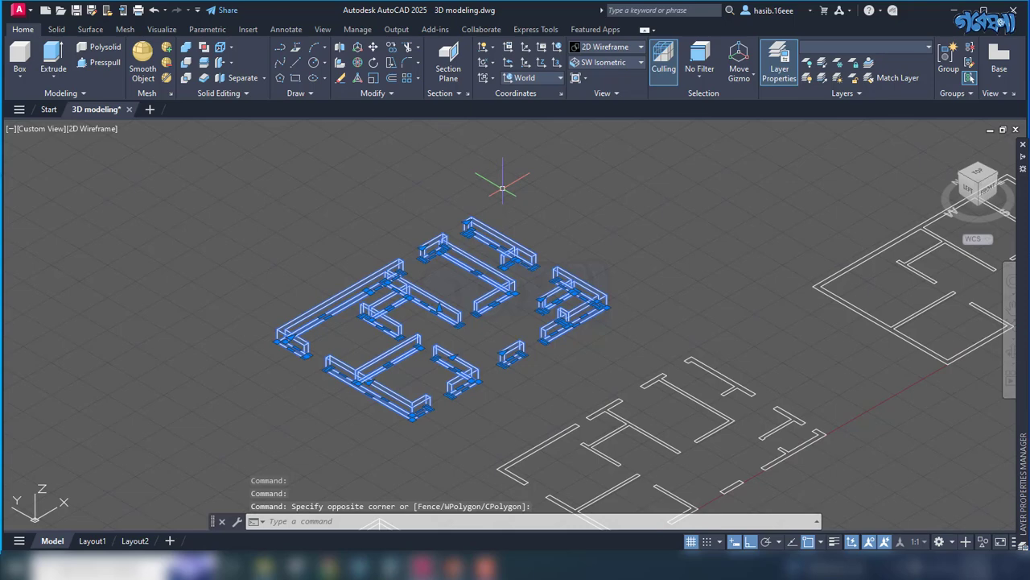
# - Copy the 15 wall solids onto the 3D wall model, aligned at its front corner, with ortho off
pyautogui.write('cp')
pyautogui.press('Return')
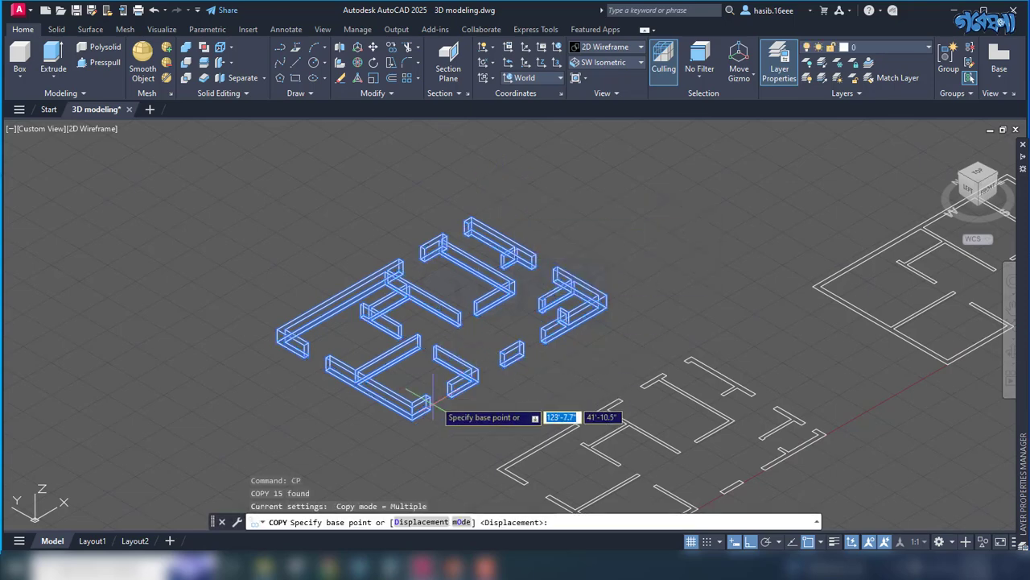
pyautogui.click(412, 418)
pyautogui.scroll(-5, 483, 355)
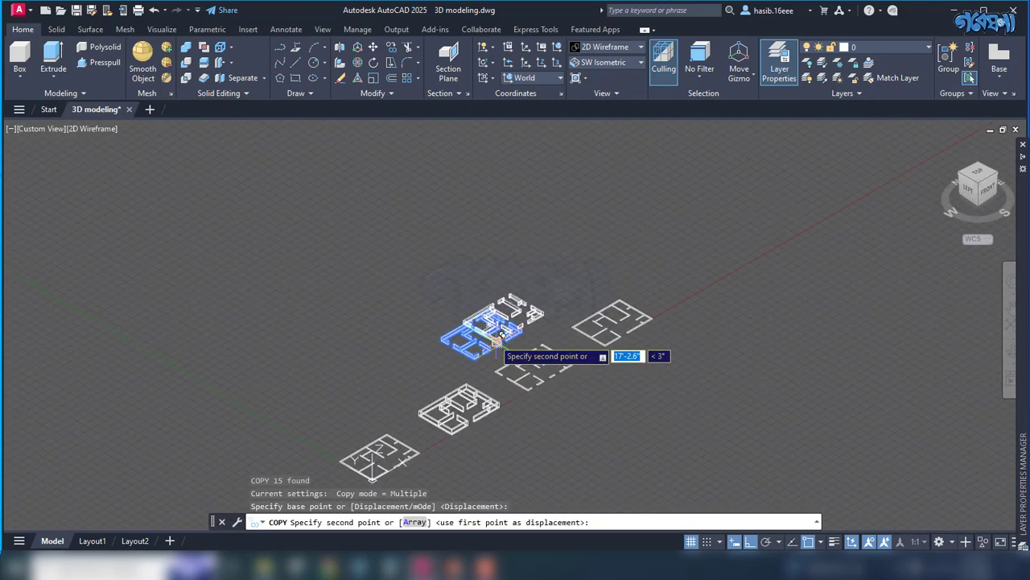
pyautogui.scroll(6, 451, 415)
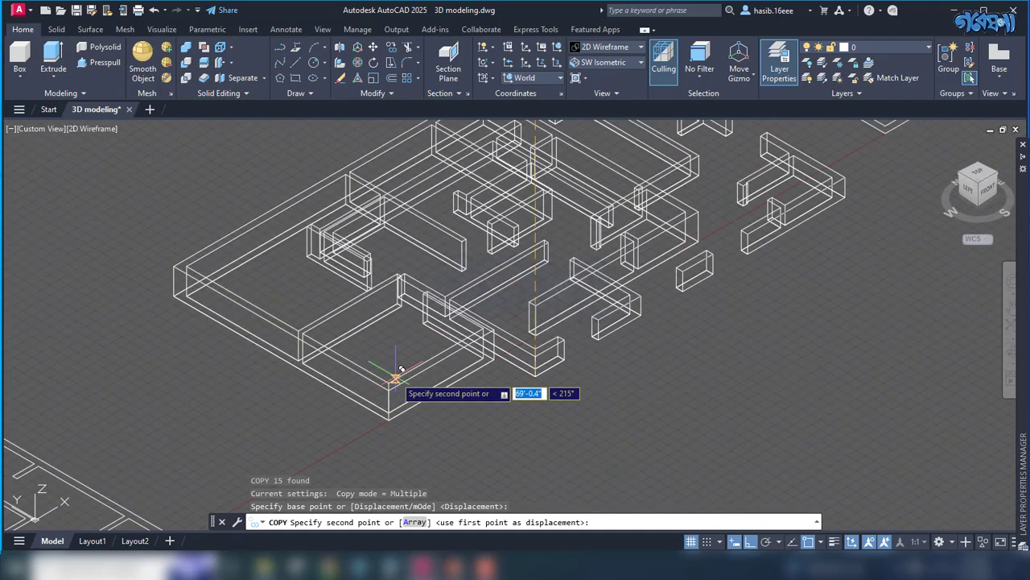
pyautogui.press('F8')
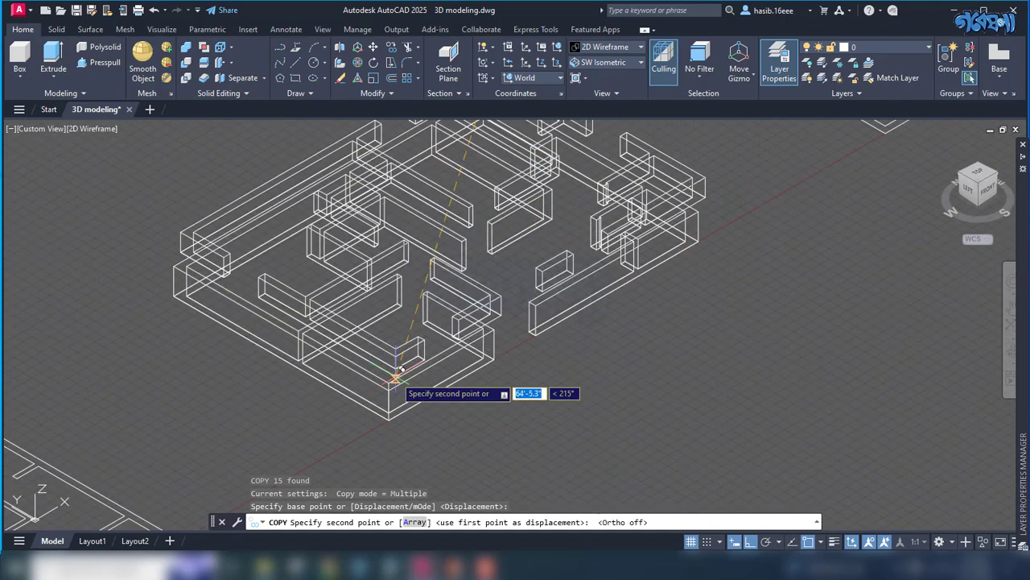
pyautogui.scroll(1, 403, 370)
pyautogui.scroll(2, 399, 378)
pyautogui.scroll(2, 396, 387)
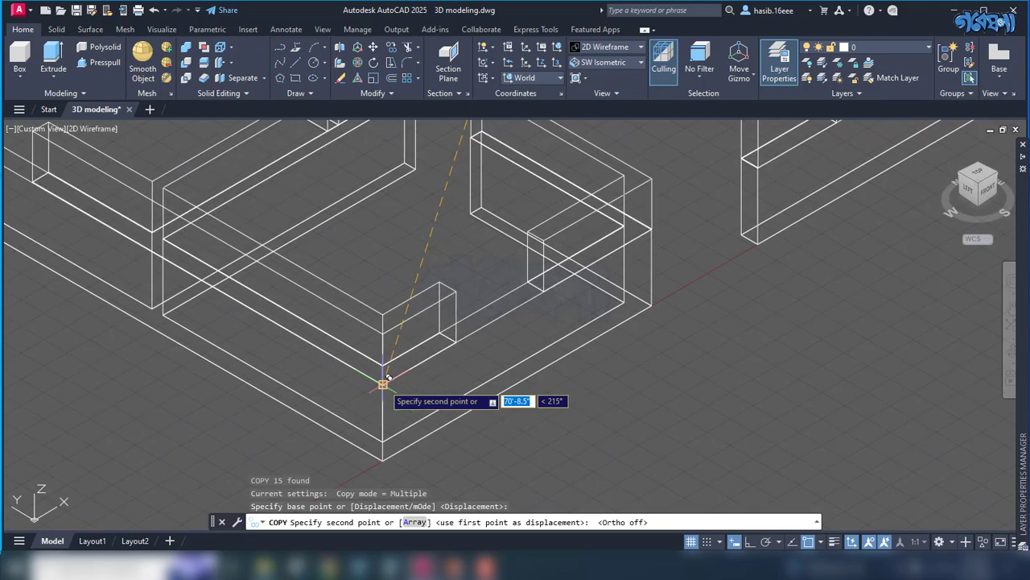
pyautogui.press('Escape')
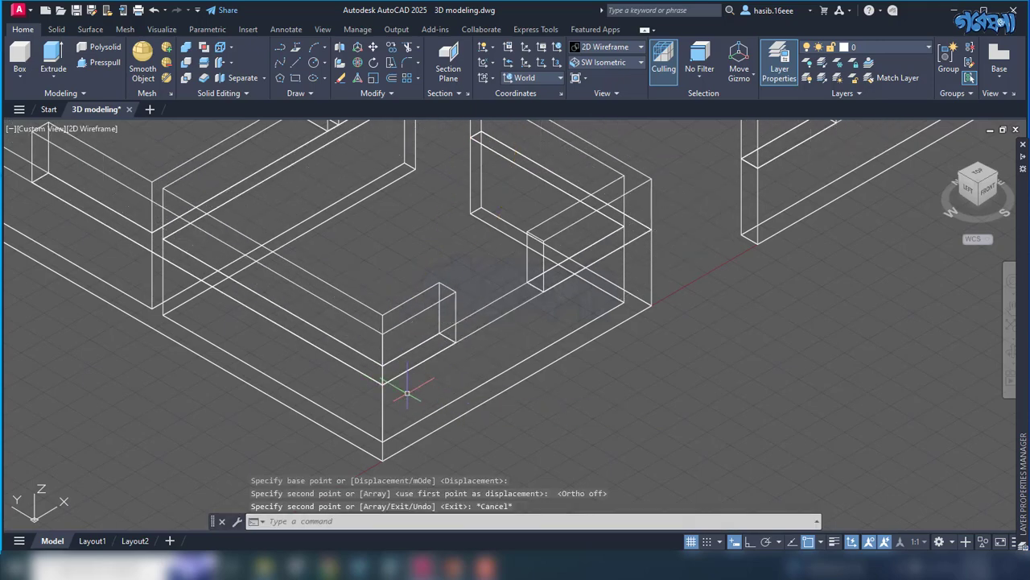
pyautogui.scroll(-5, 506, 366)
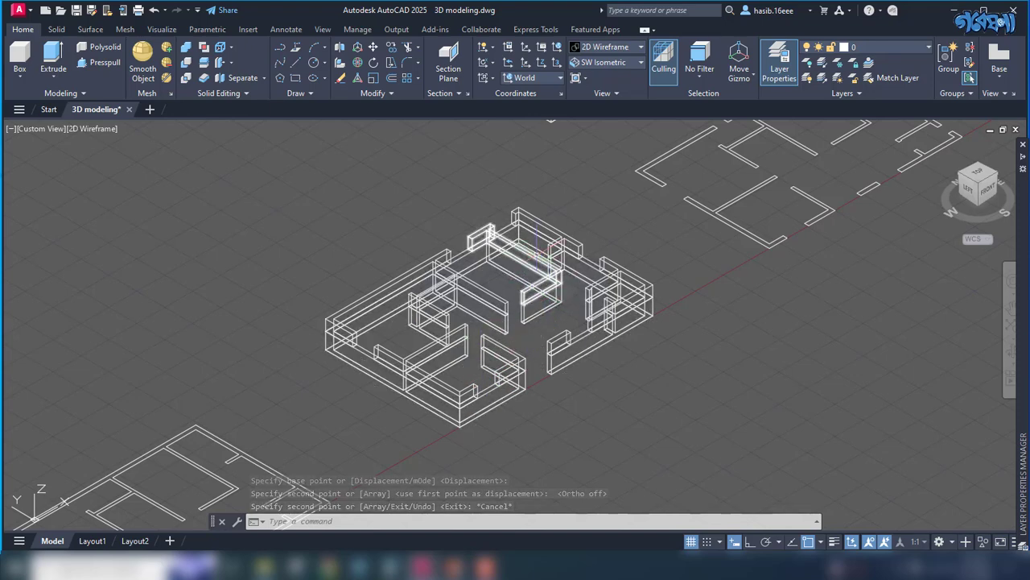
pyautogui.click(186, 49)
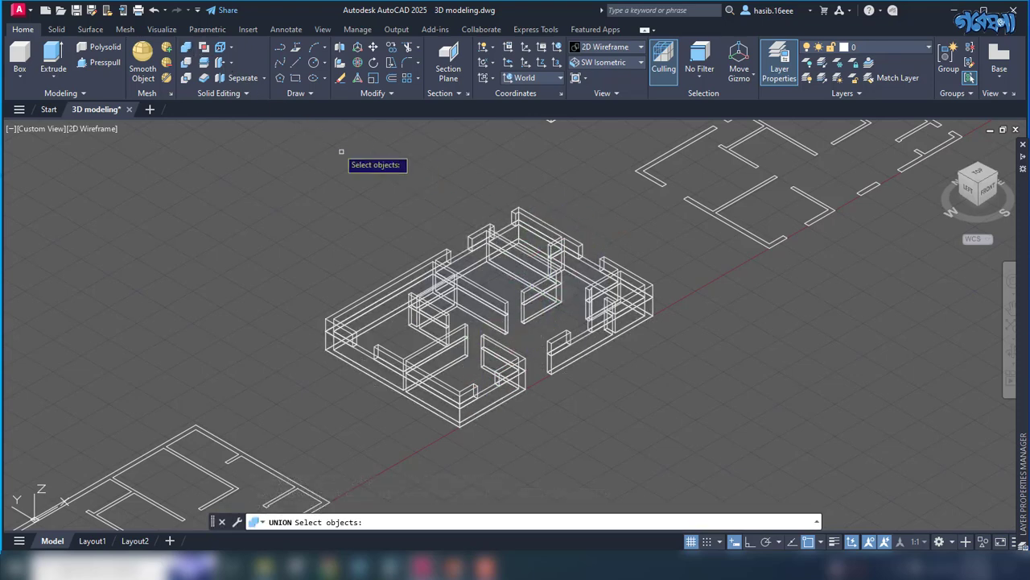
pyautogui.click(572, 176)
pyautogui.click(392, 402)
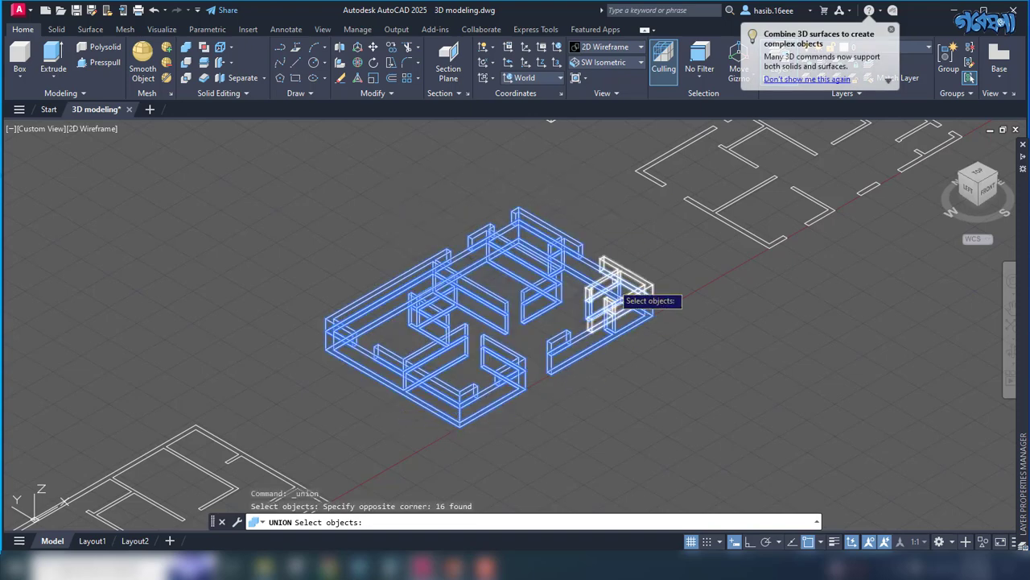
pyautogui.click(639, 238)
pyautogui.click(564, 363)
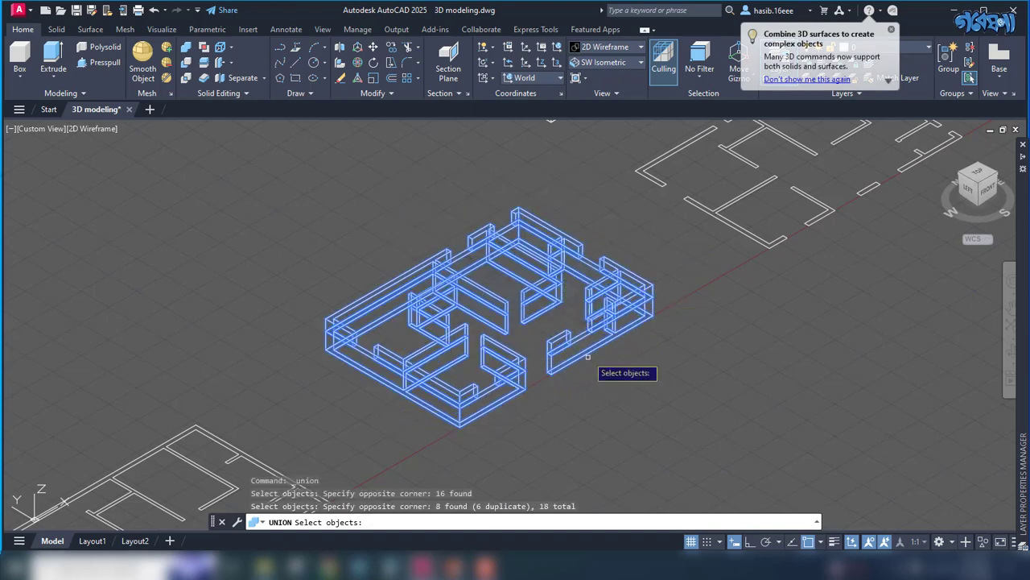
pyautogui.press('Return')
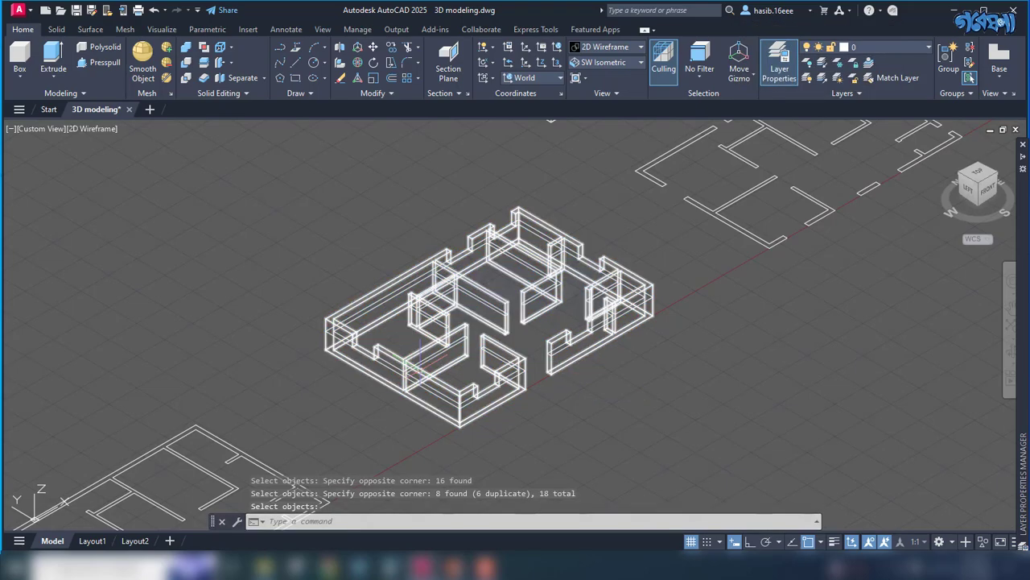
pyautogui.scroll(5, 420, 369)
pyautogui.scroll(-4, 420, 370)
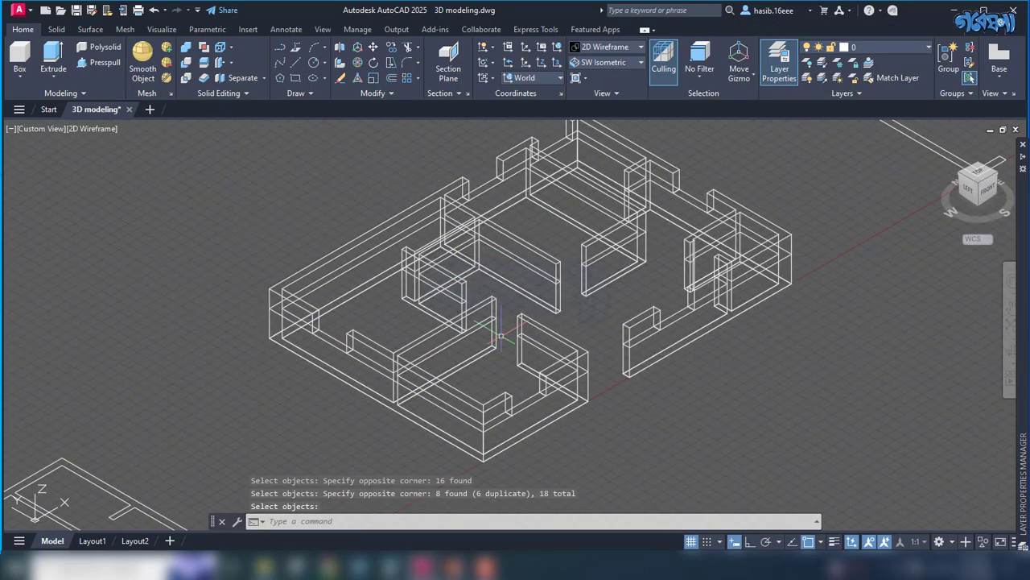
pyautogui.scroll(-4, 500, 337)
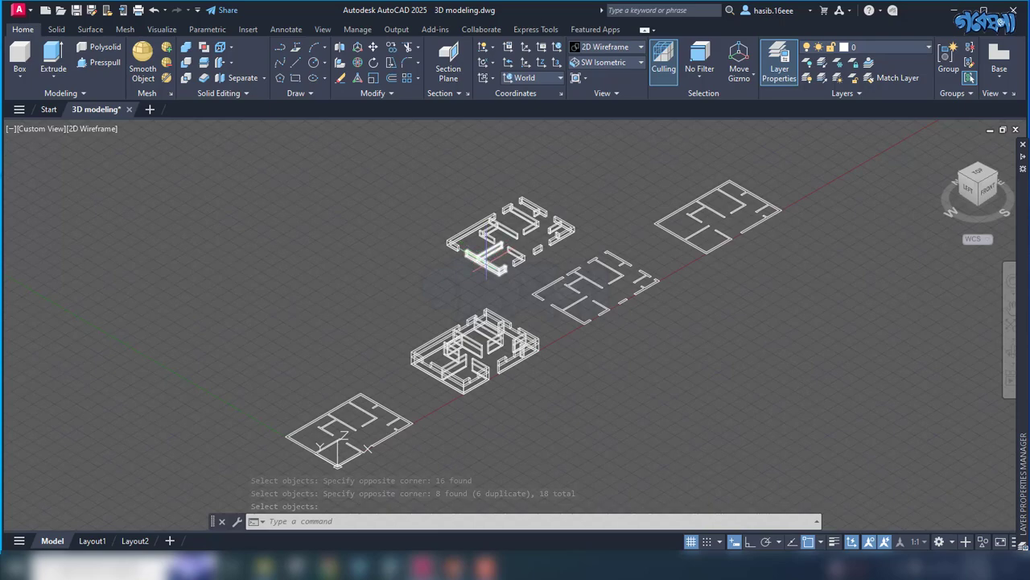
pyautogui.scroll(5, 486, 254)
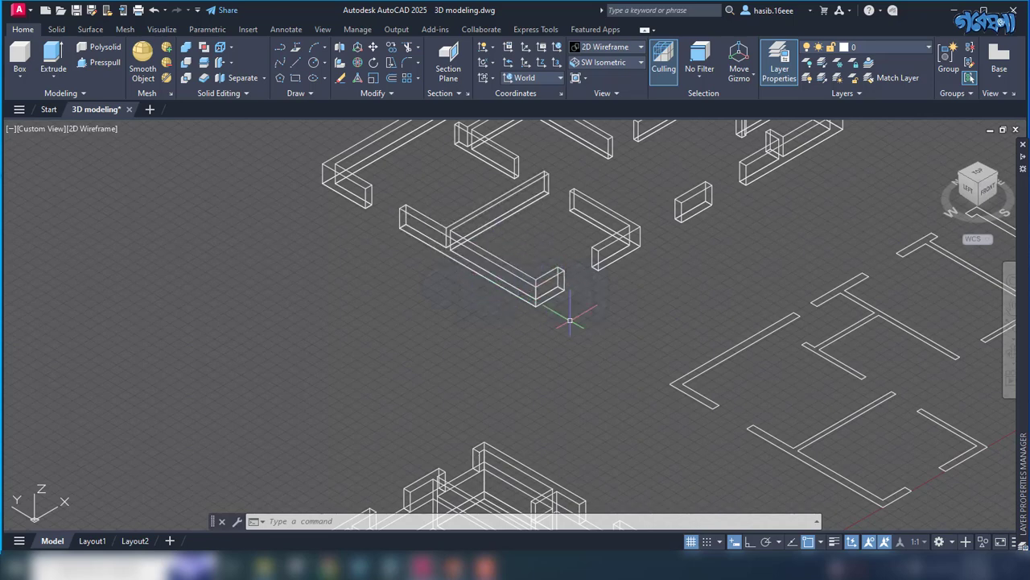
pyautogui.scroll(-5, 460, 306)
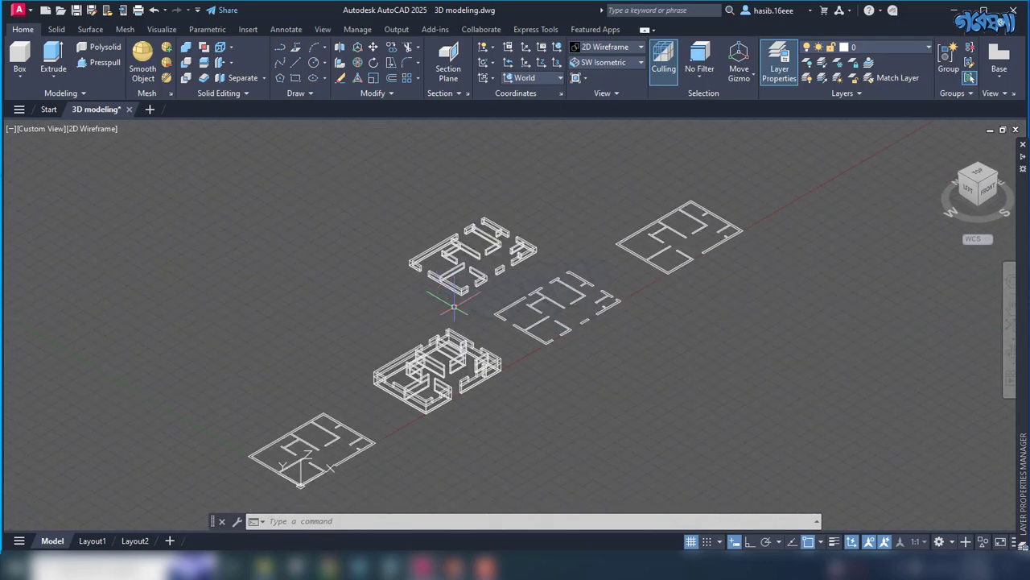
pyautogui.scroll(6, 467, 330)
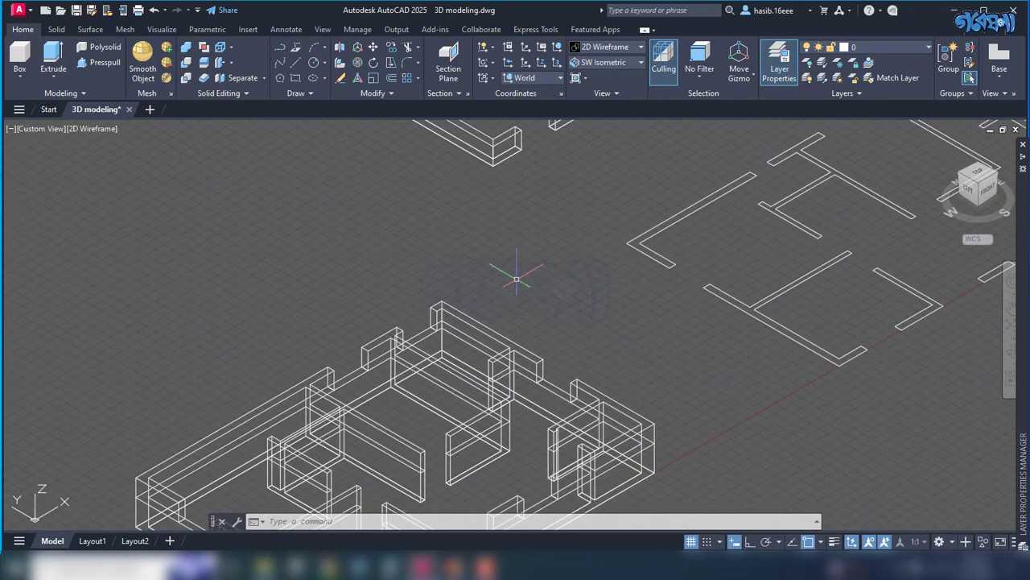
pyautogui.scroll(-2, 516, 279)
# - Erase the small leftover pieces around the first-floor model's lower walls
pyautogui.click(534, 265)
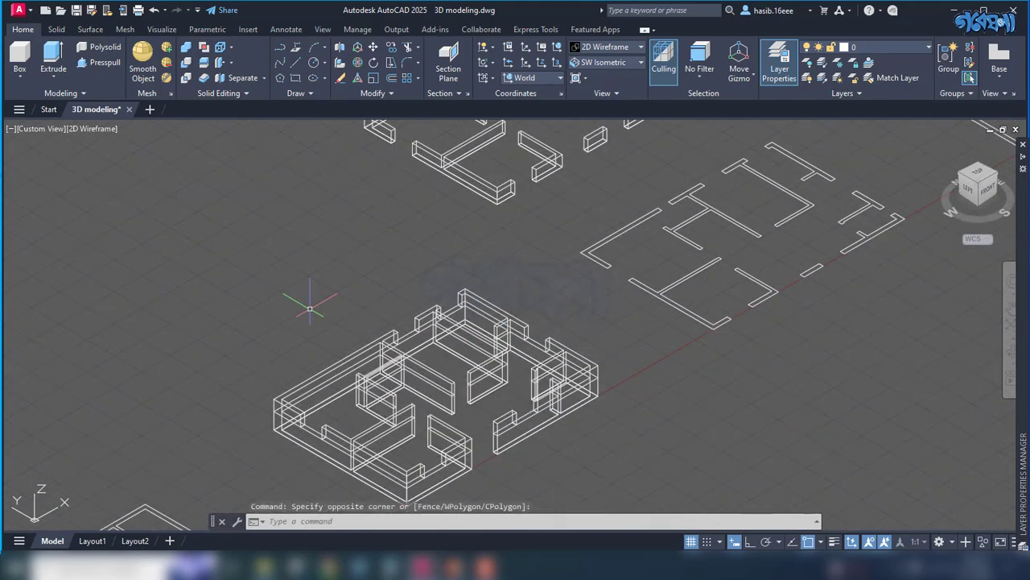
pyautogui.click(177, 344)
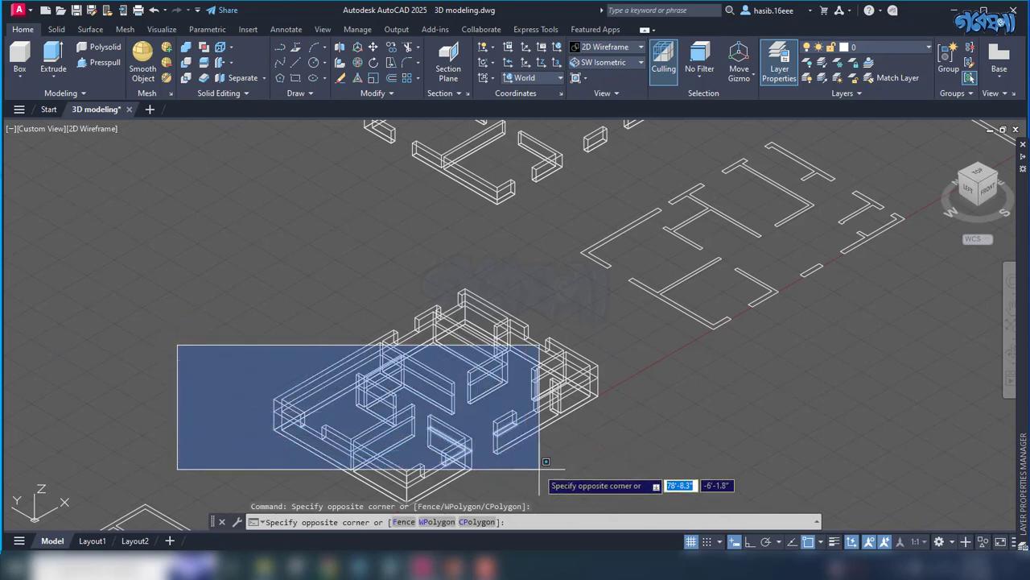
pyautogui.click(590, 467)
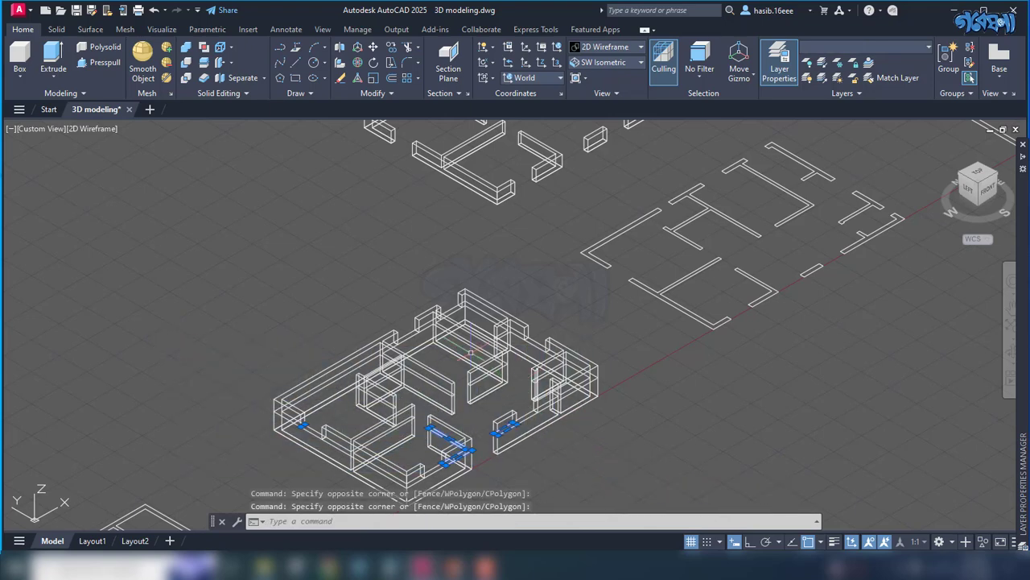
pyautogui.click(619, 485)
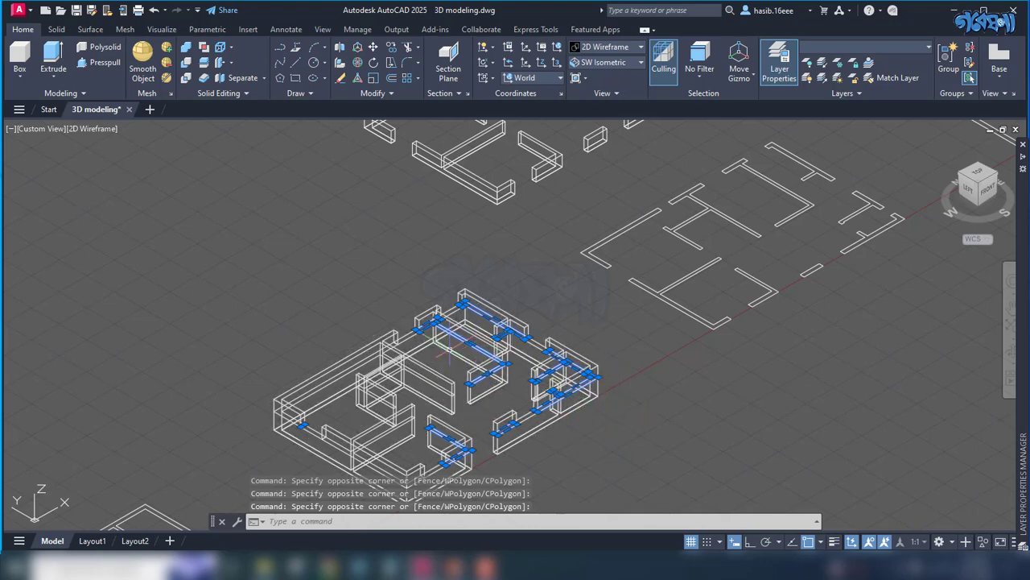
pyautogui.press('Delete')
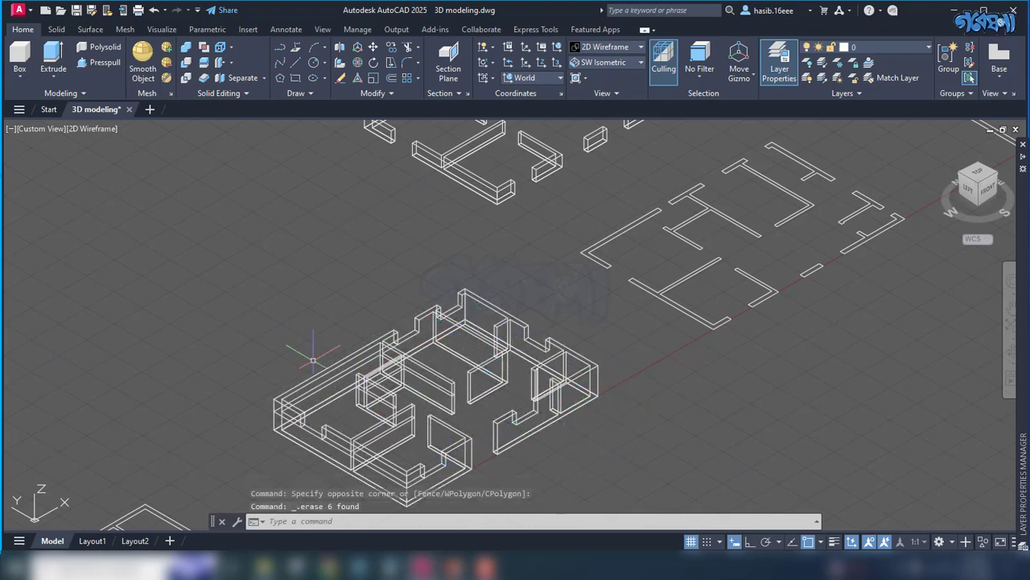
# - Erase further stray pieces from the first-floor wall model
pyautogui.click(224, 331)
pyautogui.click(553, 486)
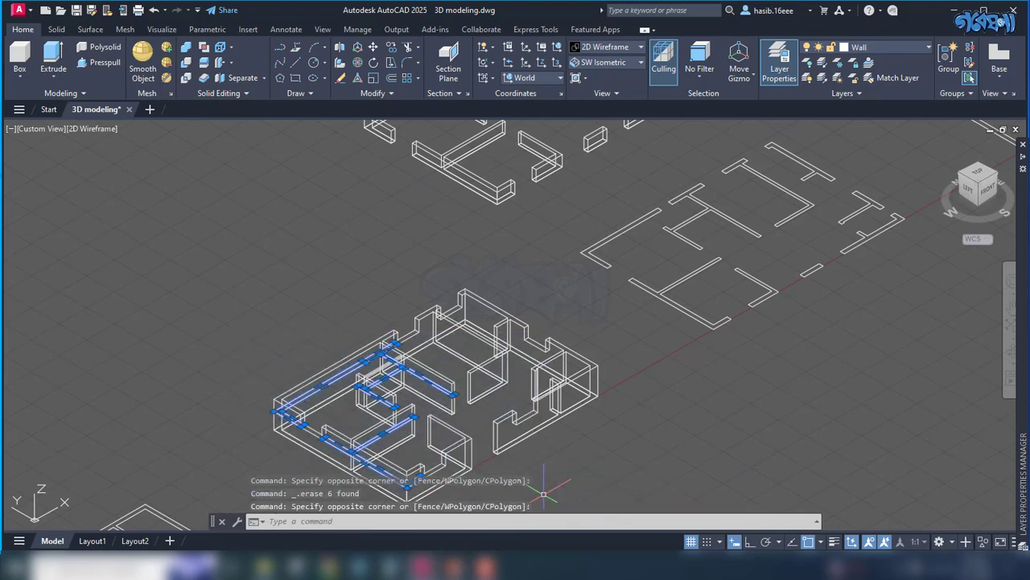
pyautogui.press('Delete')
pyautogui.click(228, 297)
pyautogui.click(575, 448)
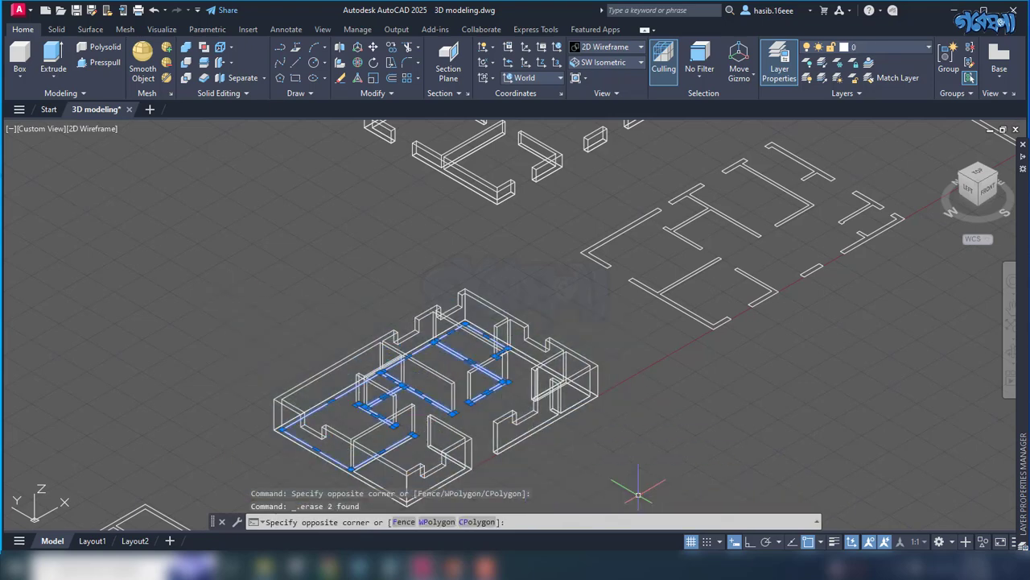
pyautogui.press('Delete')
# - Delete the leftover floor outline lines, then orbit to check the bare full-height walls
pyautogui.click(306, 274)
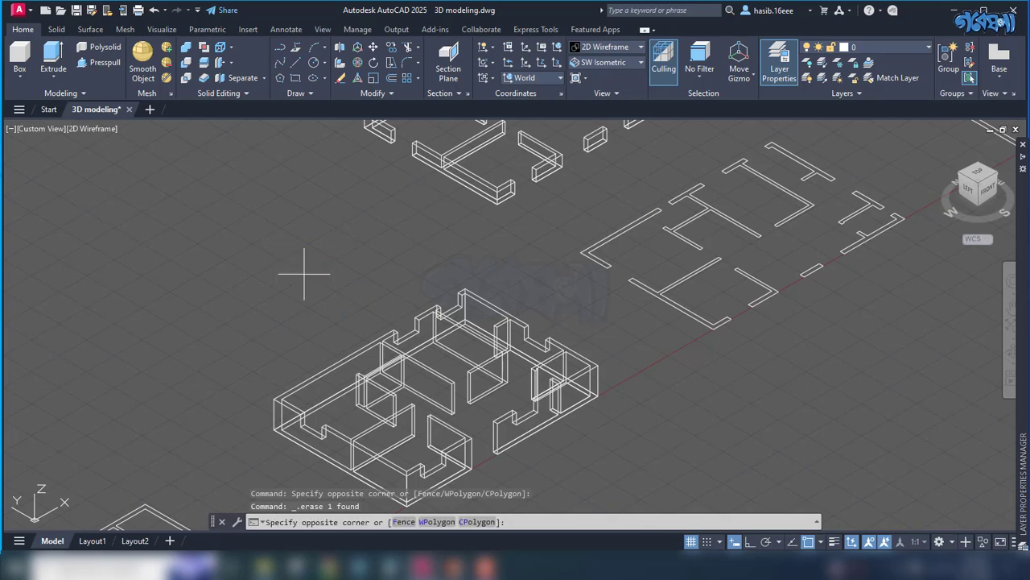
pyautogui.click(615, 497)
pyautogui.scroll(-2, 302, 302)
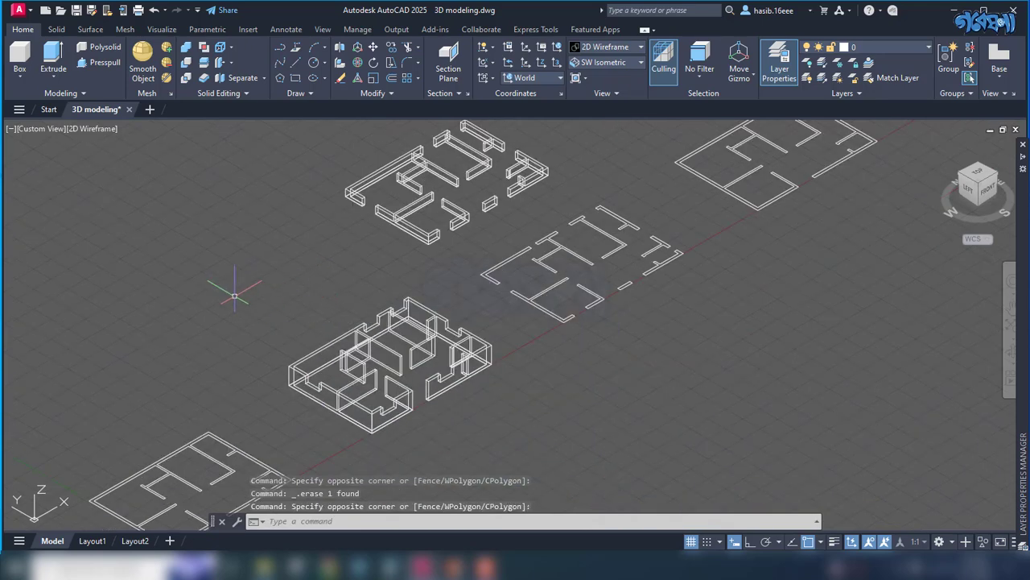
pyautogui.click(235, 297)
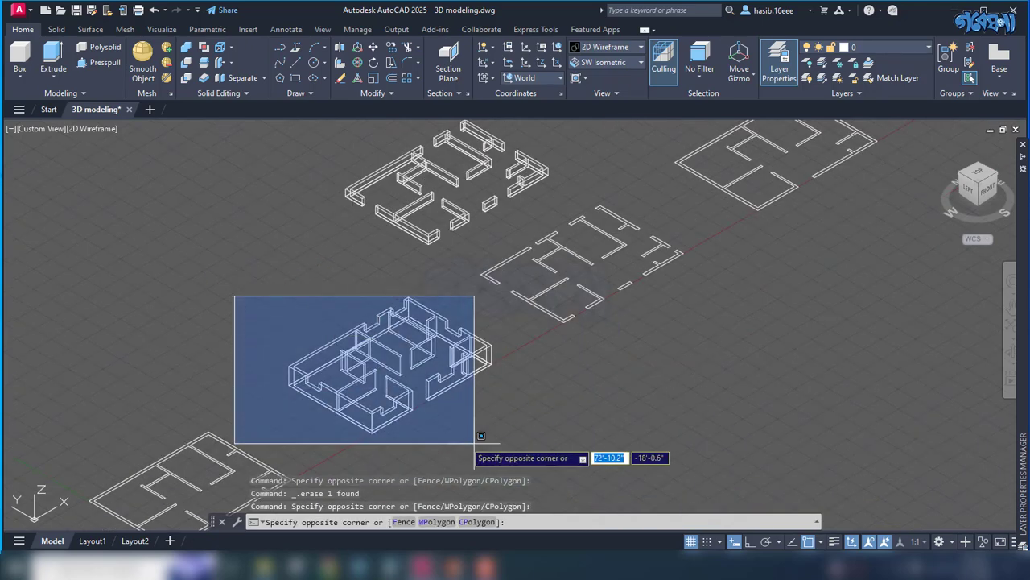
pyautogui.click(524, 440)
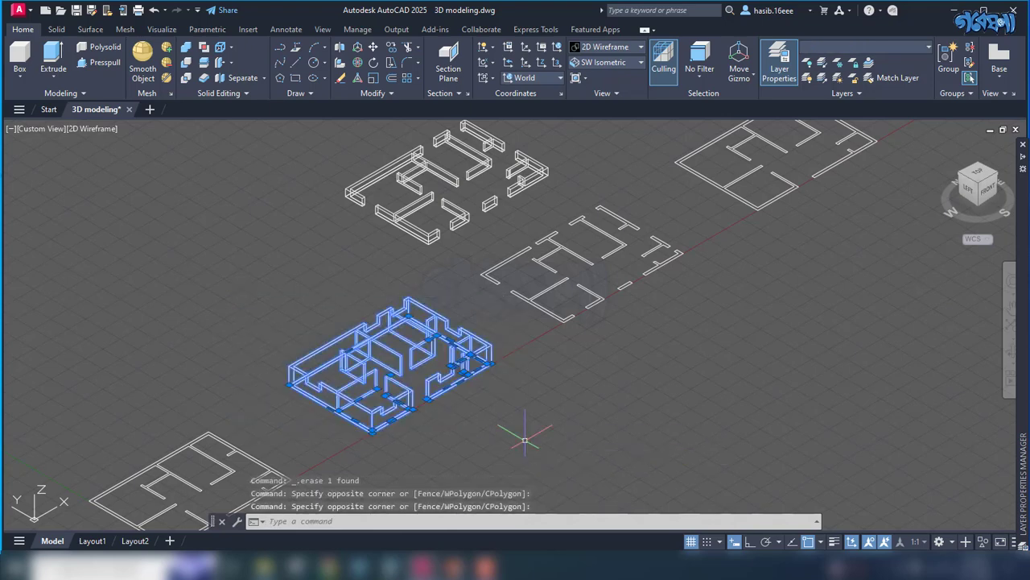
pyautogui.scroll(4, 422, 397)
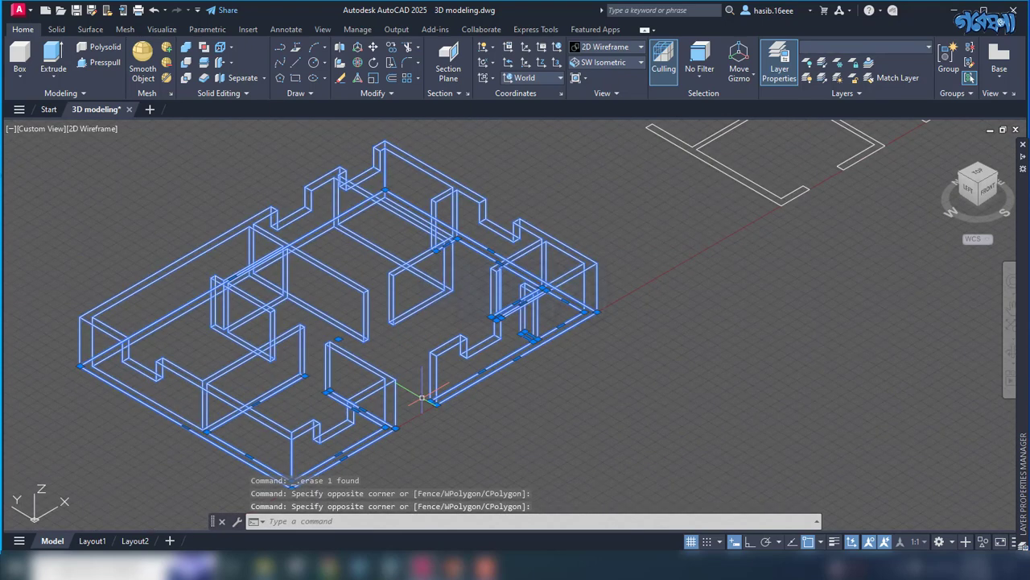
pyautogui.click(365, 319)
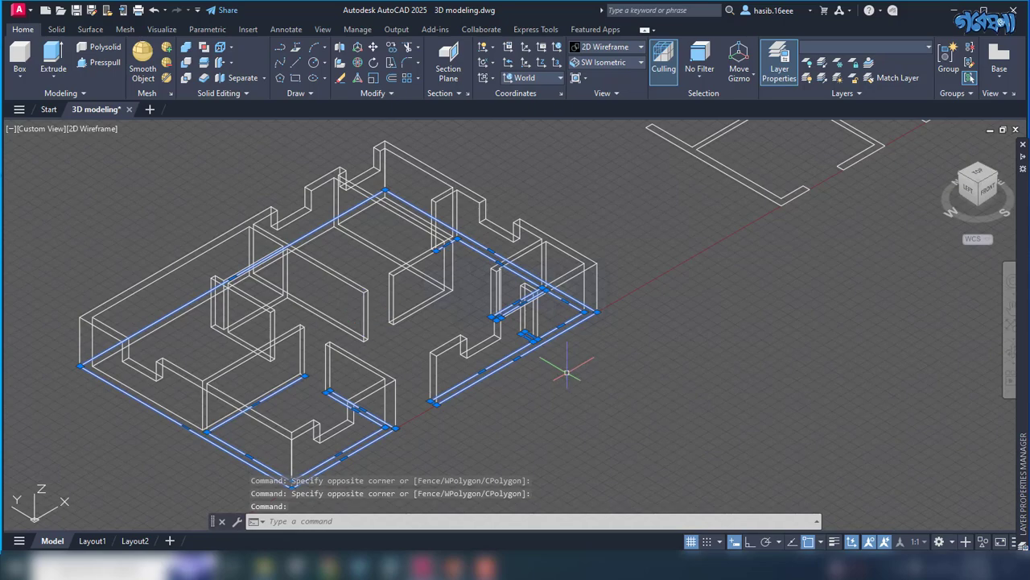
pyautogui.press('Delete')
pyautogui.scroll(-2, 411, 369)
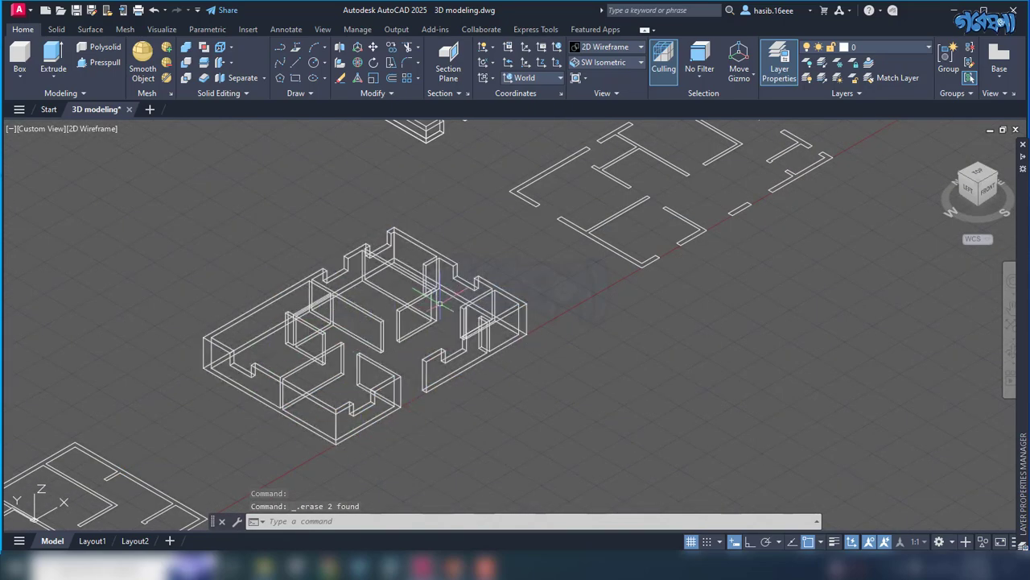
pyautogui.moveTo(330, 258)
pyautogui.keyDown('shift'); pyautogui.mouseDown(button='middle')
pyautogui.moveTo(534, 397)
pyautogui.moveTo(515, 397)
pyautogui.moveTo(478, 363)
pyautogui.moveTo(500, 385)
pyautogui.moveTo(496, 405)
pyautogui.mouseUp(button='middle'); pyautogui.keyUp('shift')
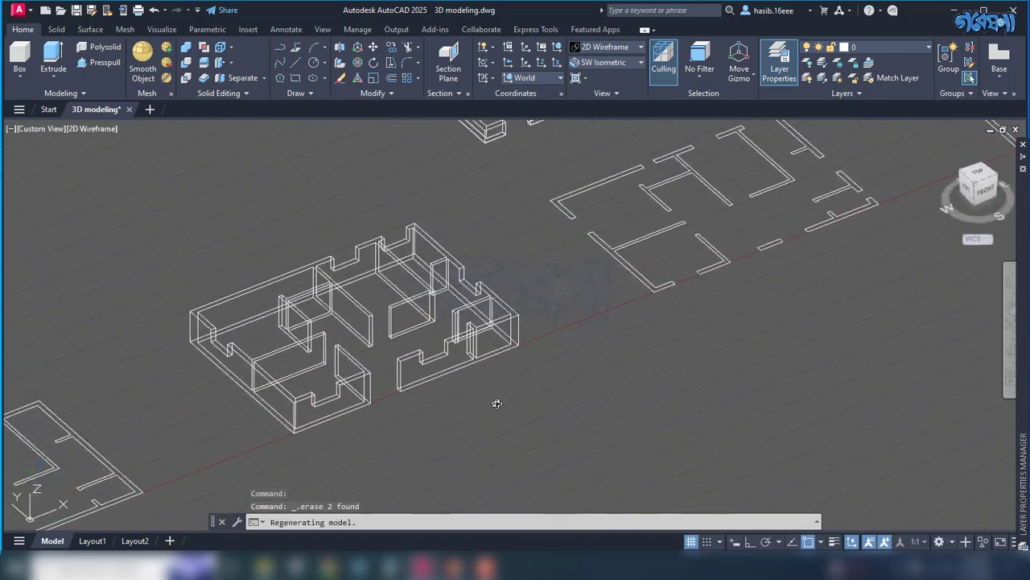
pyautogui.scroll(-3, 497, 405)
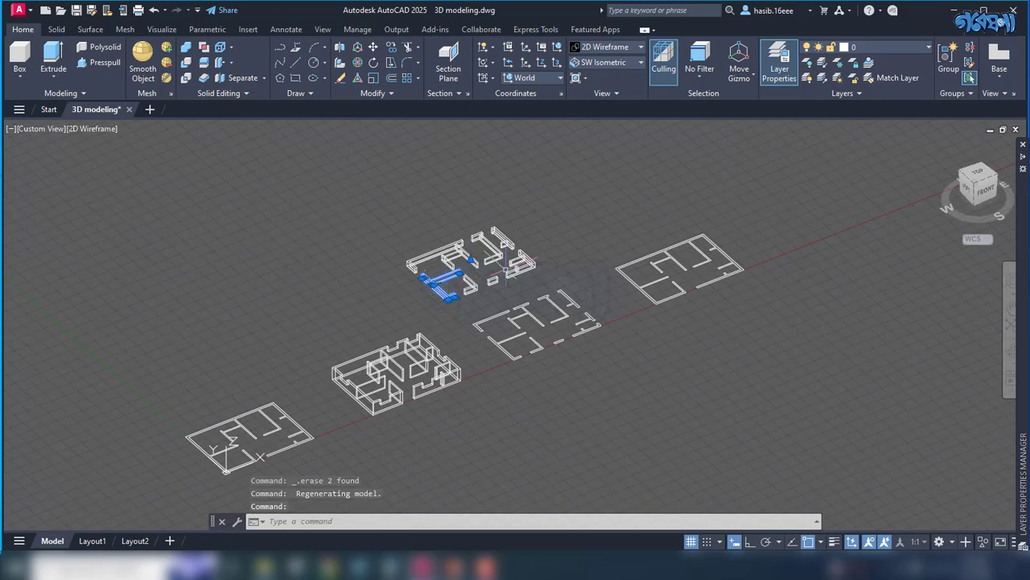
# - Erase the 14 low extruded wall solids and one stray segment beside the middle plan
pyautogui.click(545, 224)
pyautogui.click(417, 277)
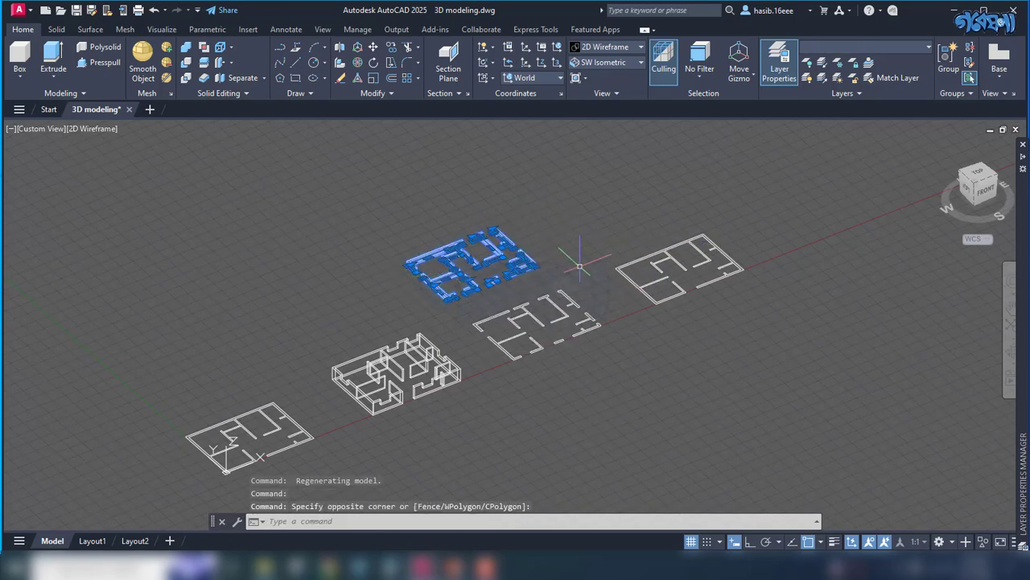
pyautogui.press('Delete')
pyautogui.click(499, 278)
pyautogui.moveTo(490, 286)
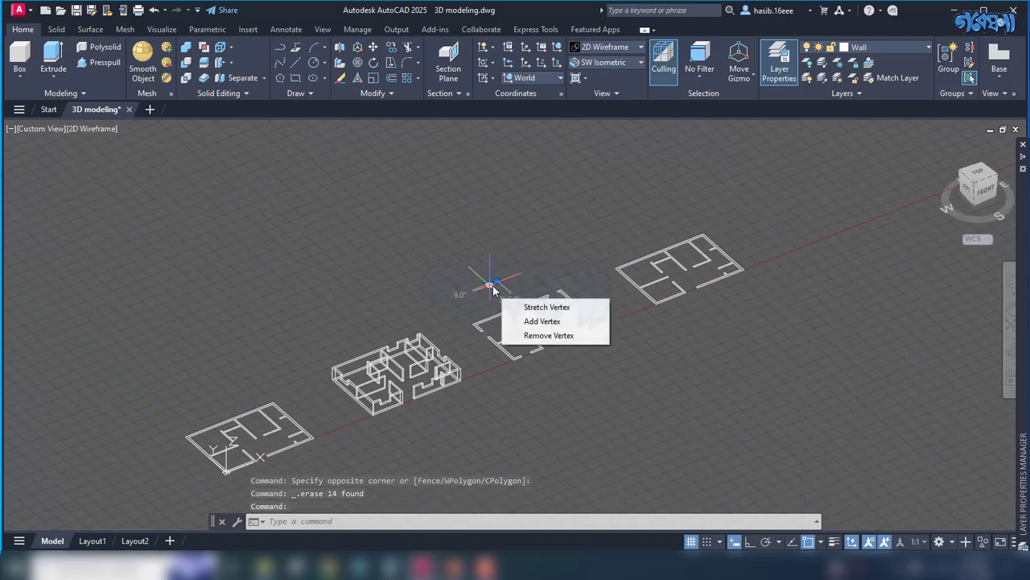
pyautogui.press('Delete')
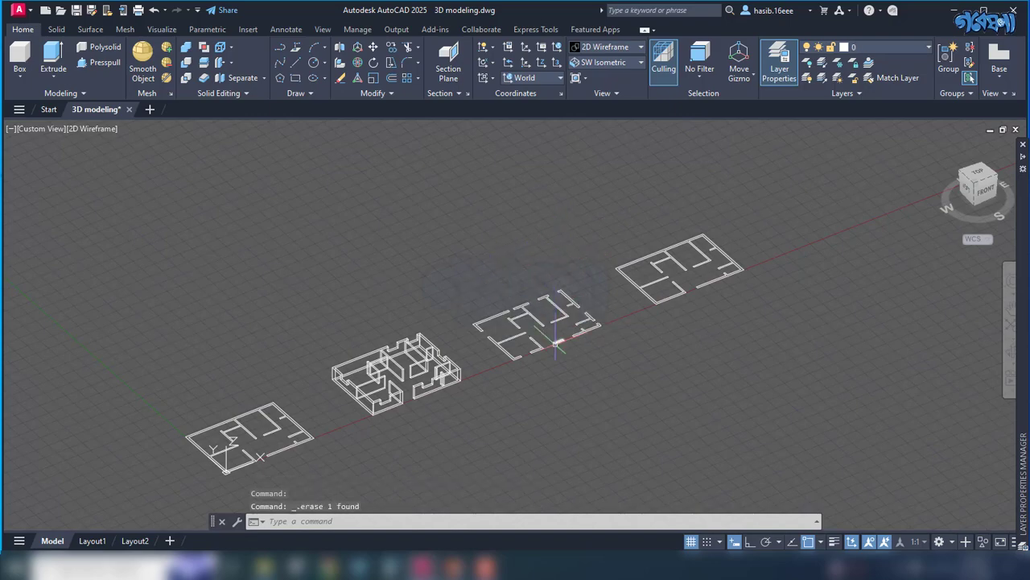
pyautogui.scroll(5, 556, 345)
pyautogui.scroll(-2, 489, 331)
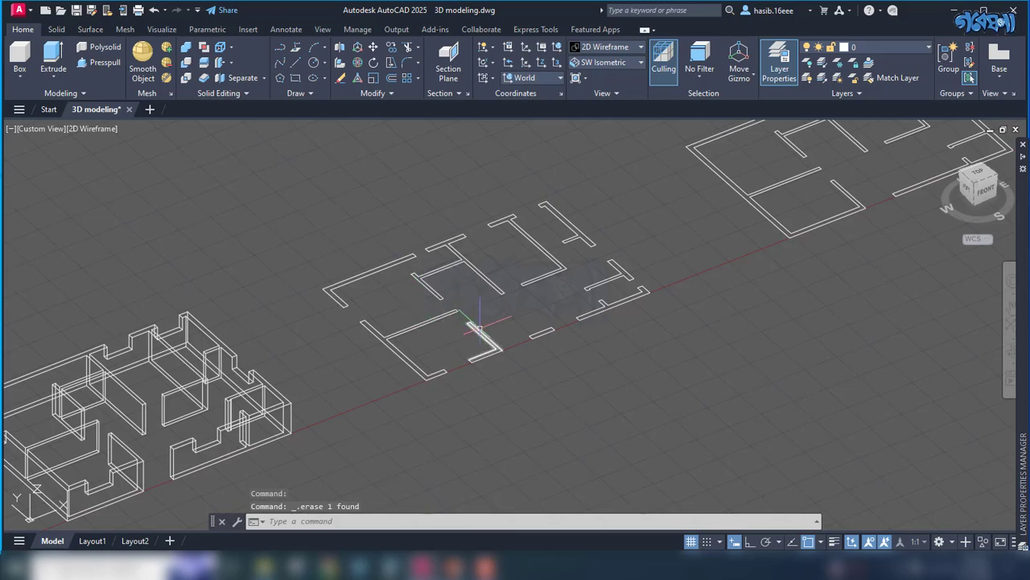
# - Join the middle floor plan's wall lines into polylines
pyautogui.click(568, 178)
pyautogui.click(391, 391)
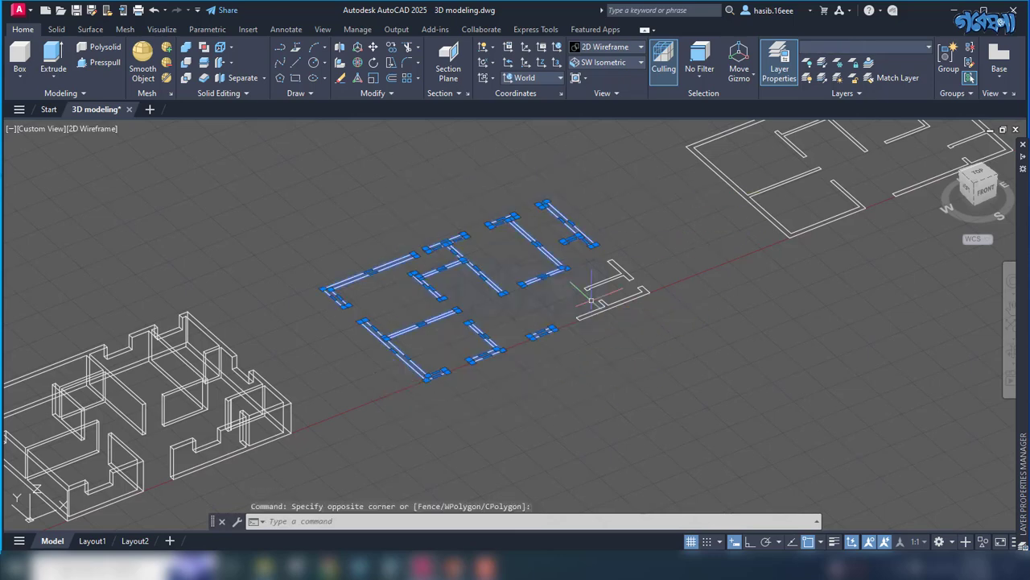
pyautogui.click(502, 353)
pyautogui.write('JOIN')
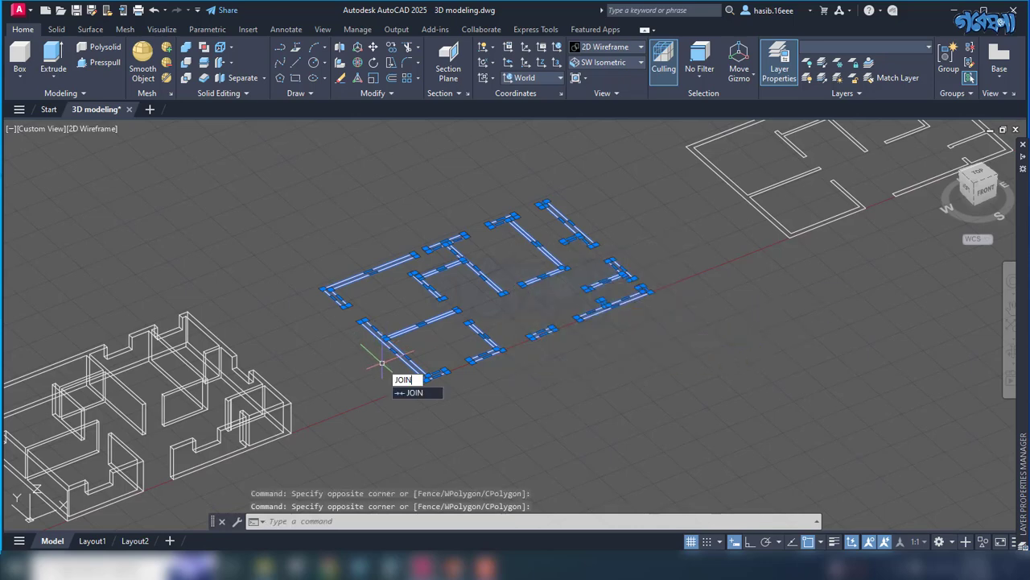
pyautogui.press('Return')
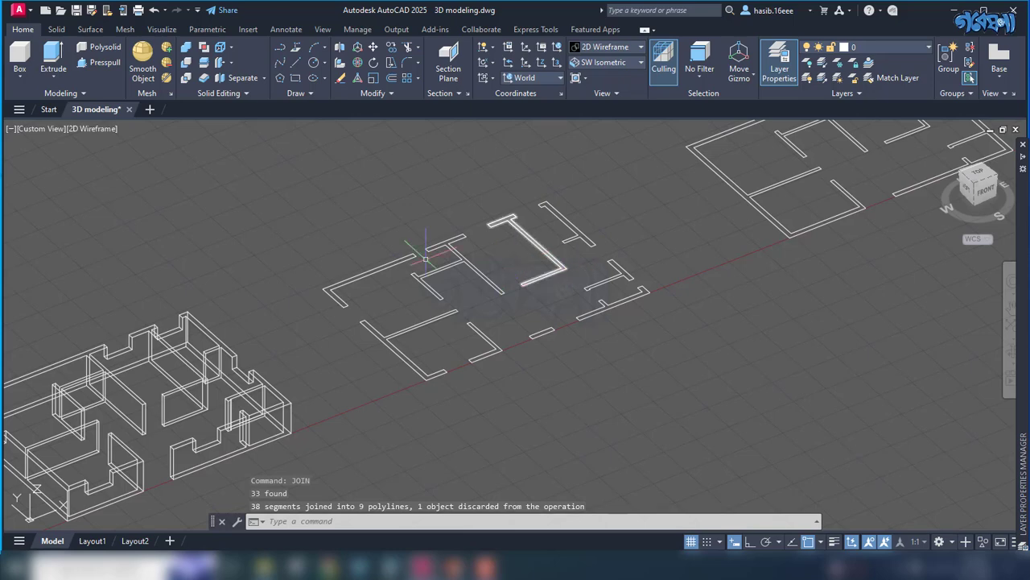
# - Start a multiple Presspull and pick the first four wall regions of the middle plan
pyautogui.click(101, 62)
pyautogui.scroll(3, 616, 274)
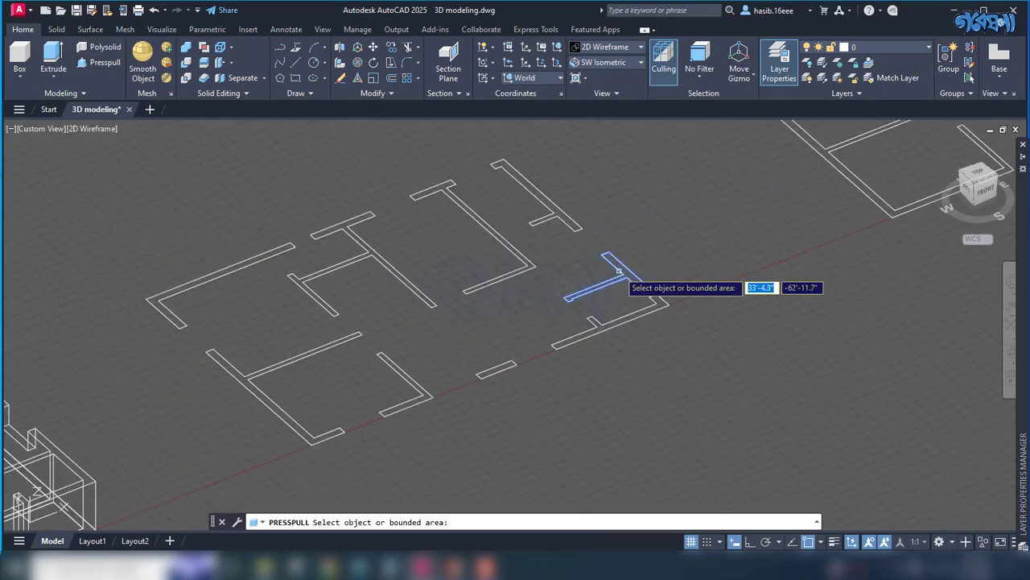
pyautogui.scroll(2, 624, 273)
pyautogui.click(632, 272)
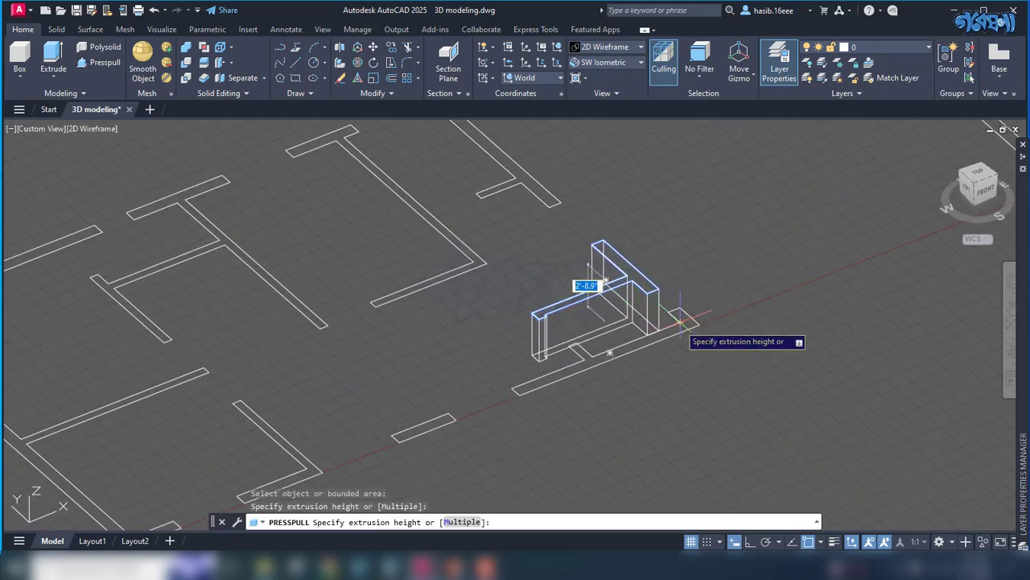
pyautogui.click(469, 522)
pyautogui.click(632, 348)
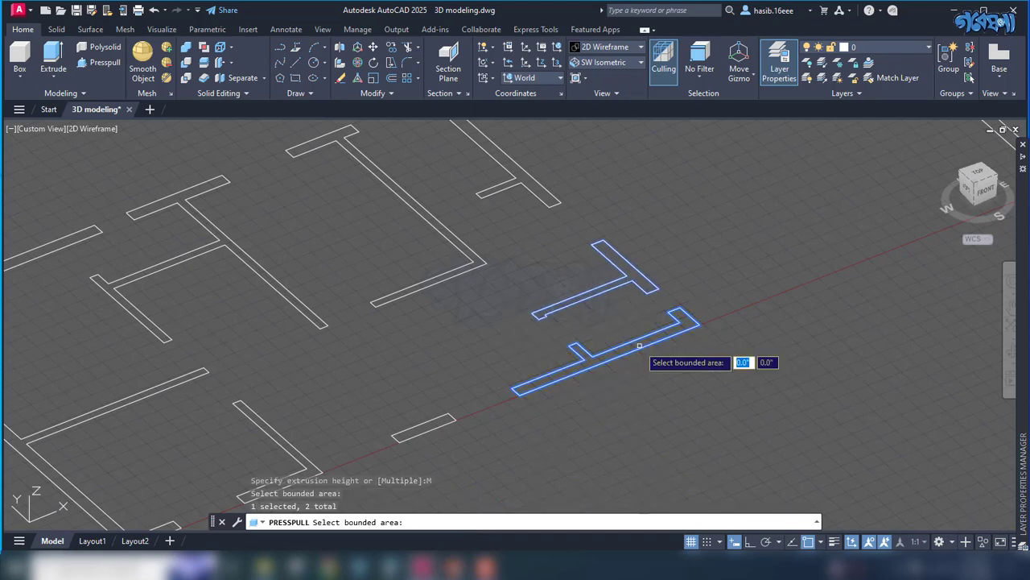
pyautogui.scroll(-4, 636, 350)
pyautogui.click(569, 362)
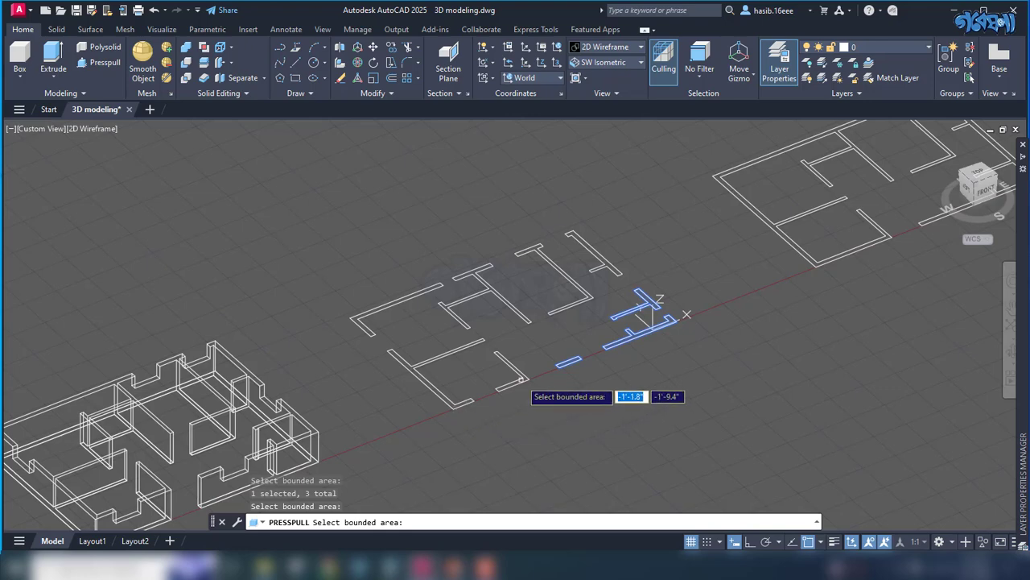
pyautogui.click(521, 377)
# - Add the remaining wall outlines and extrude all nine to 2' high
pyautogui.click(448, 400)
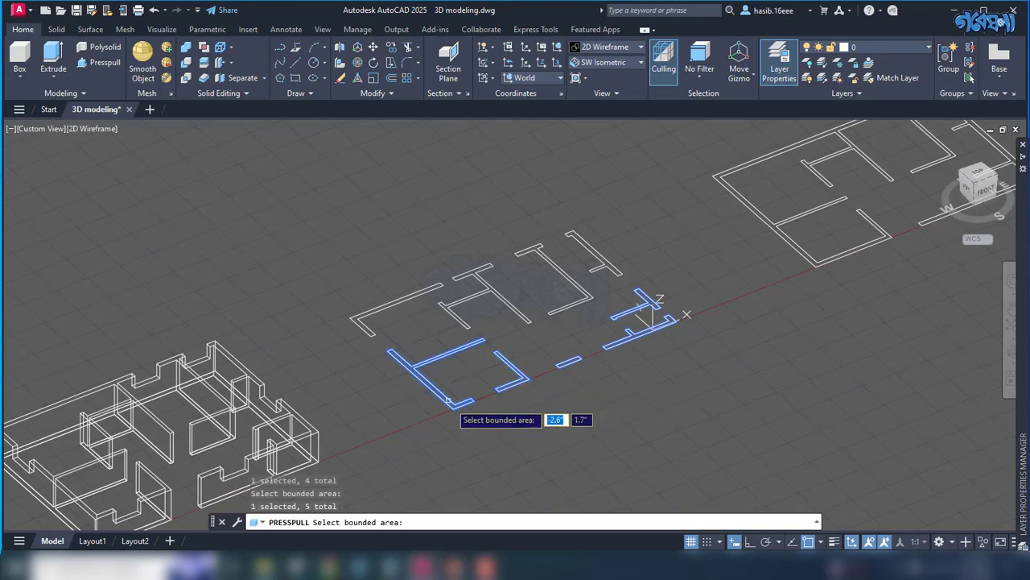
pyautogui.click(369, 322)
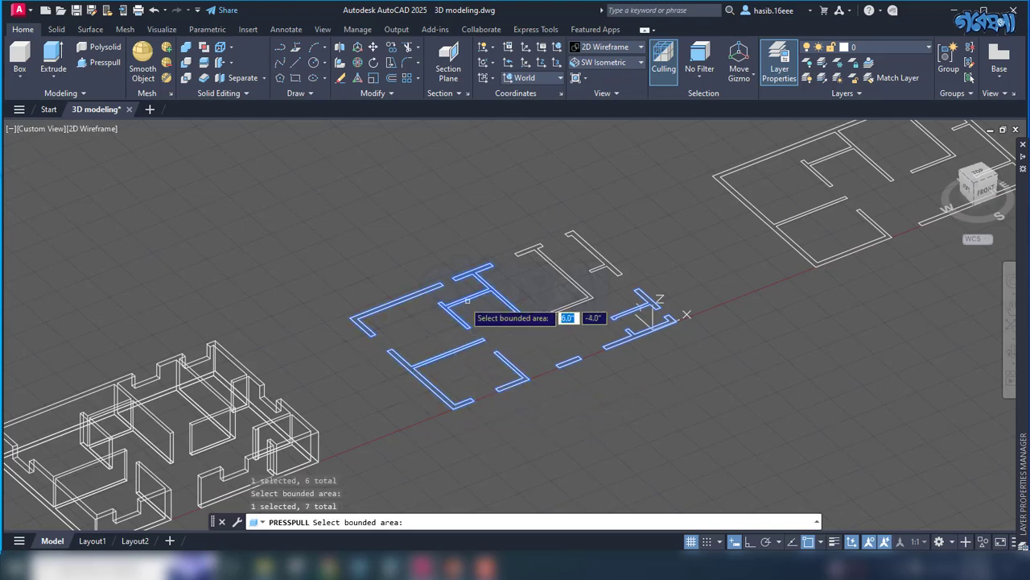
pyautogui.click(568, 267)
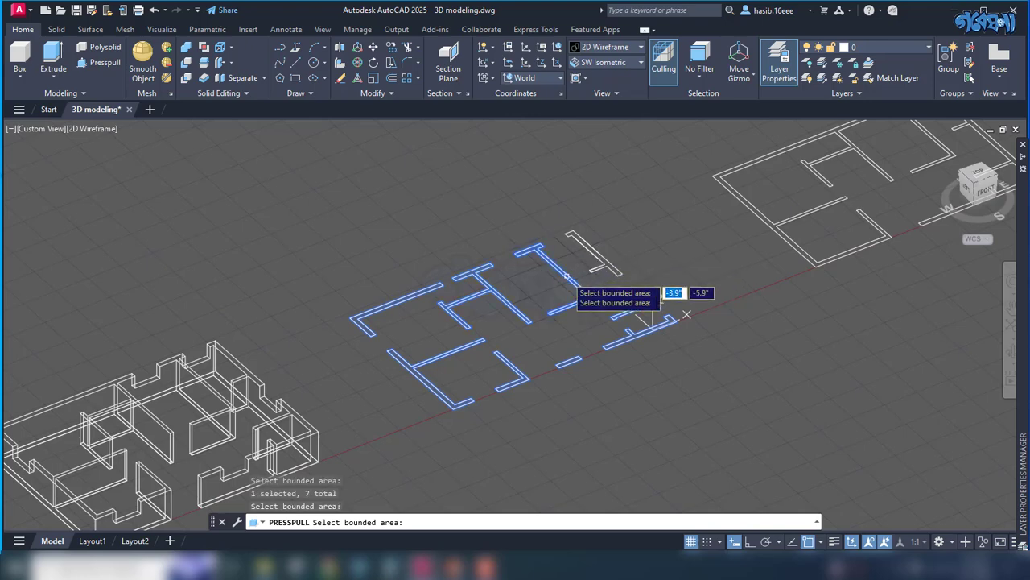
pyautogui.click(600, 262)
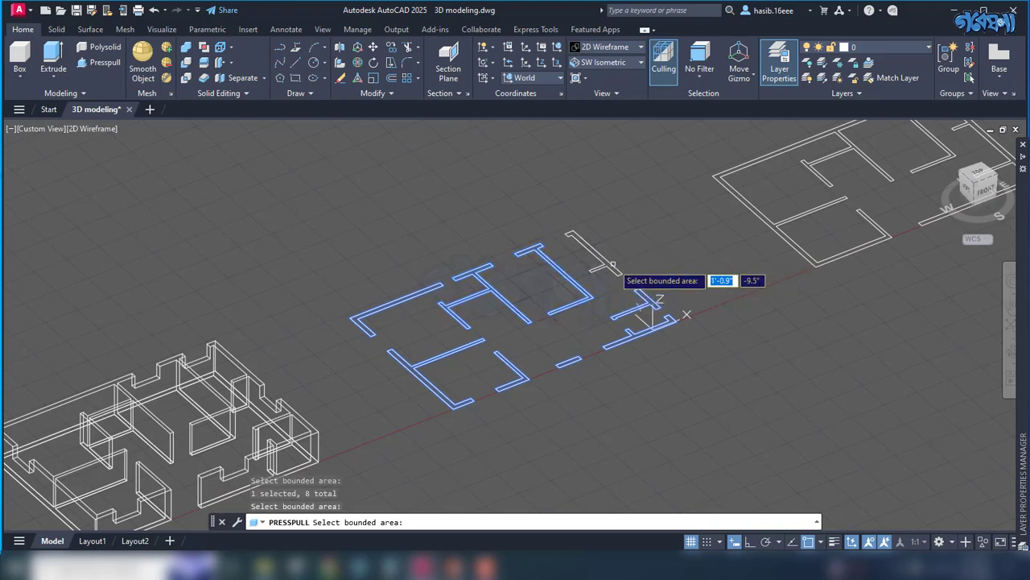
pyautogui.click(605, 267)
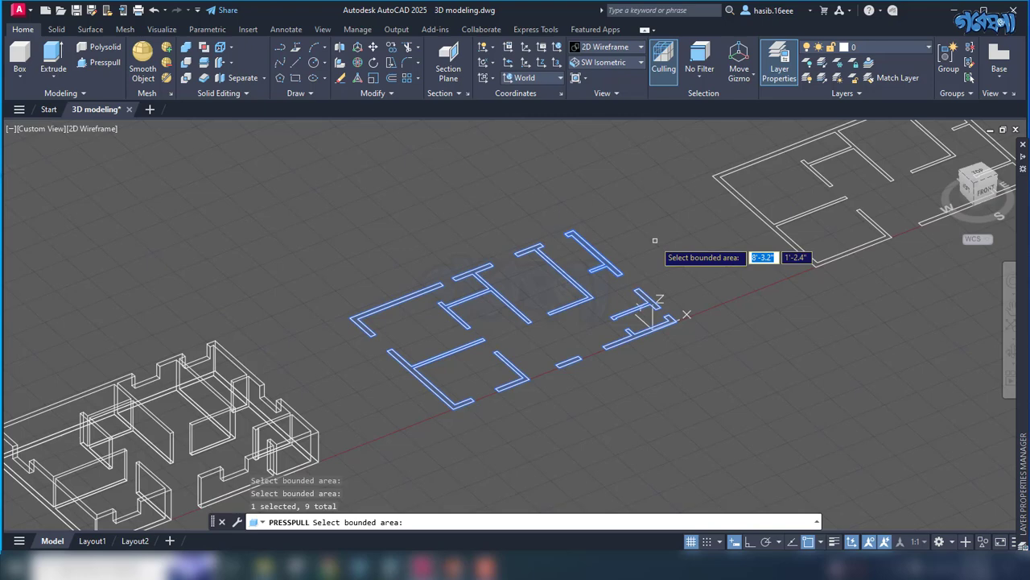
pyautogui.press('Return')
pyautogui.write("2'")
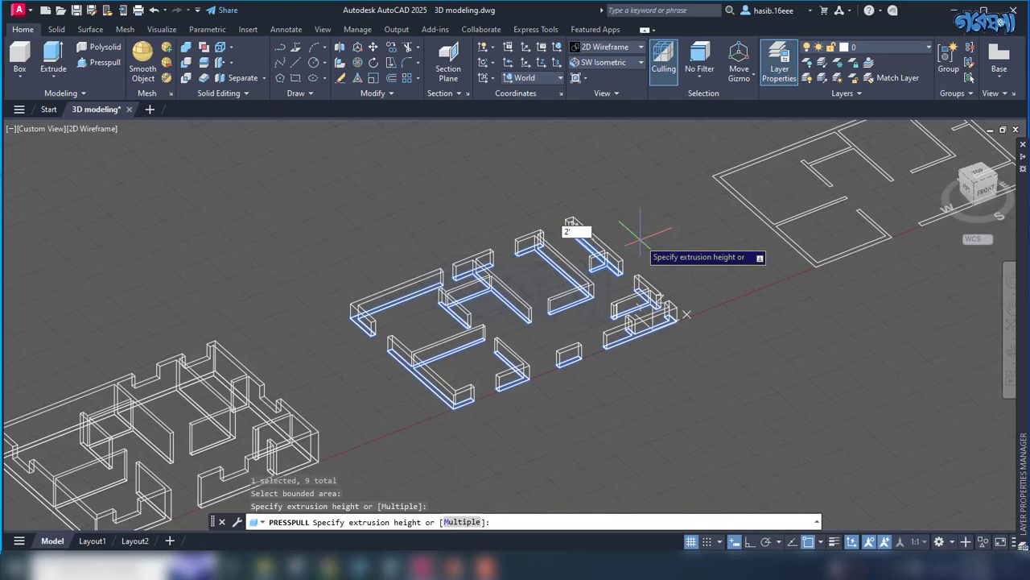
pyautogui.press('Return')
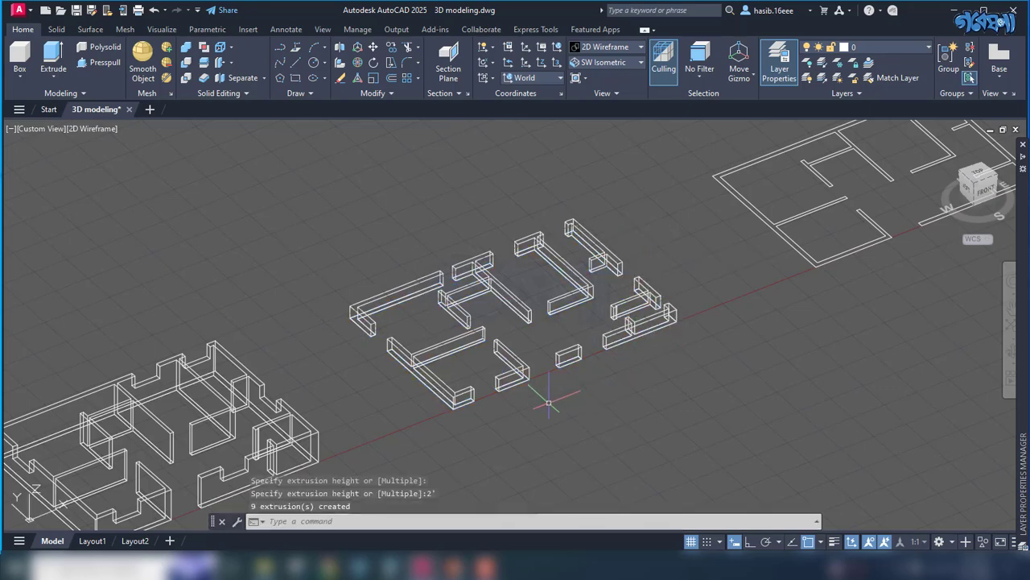
# - Window-select all the new 2'-high second-floor wall solids
pyautogui.click(385, 410)
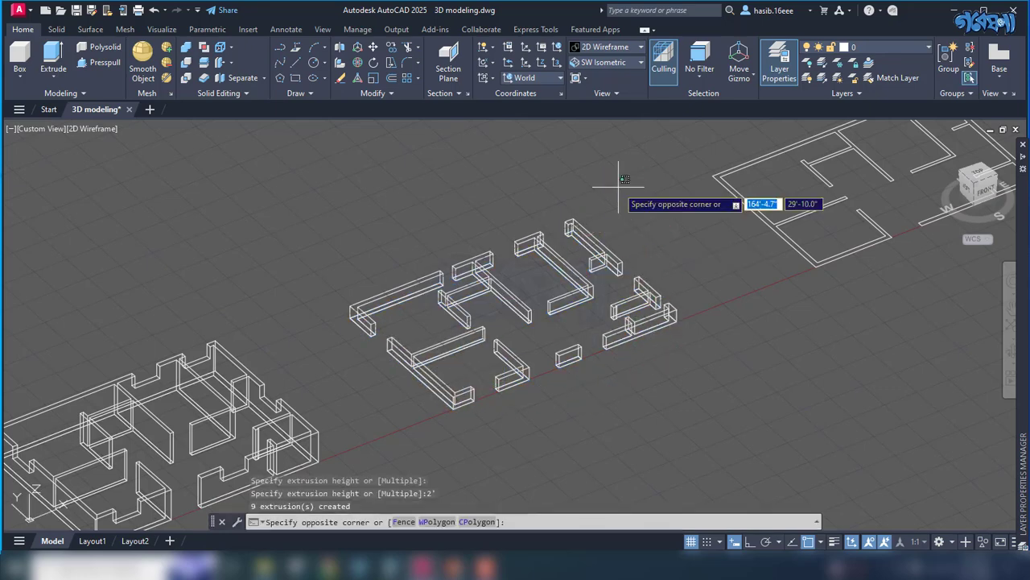
pyautogui.click(693, 185)
pyautogui.click(706, 267)
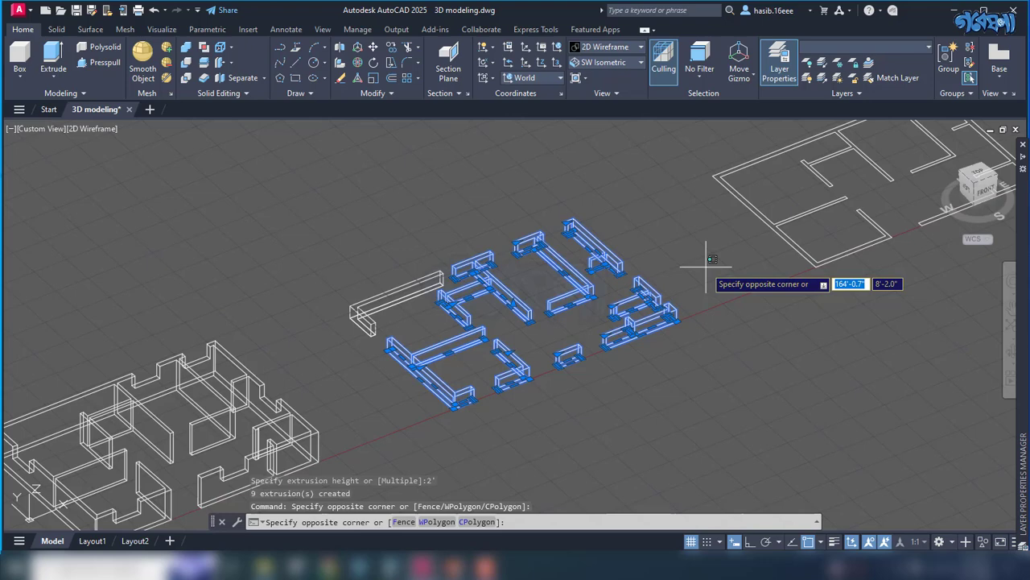
pyautogui.click(573, 278)
pyautogui.click(395, 274)
pyautogui.click(356, 318)
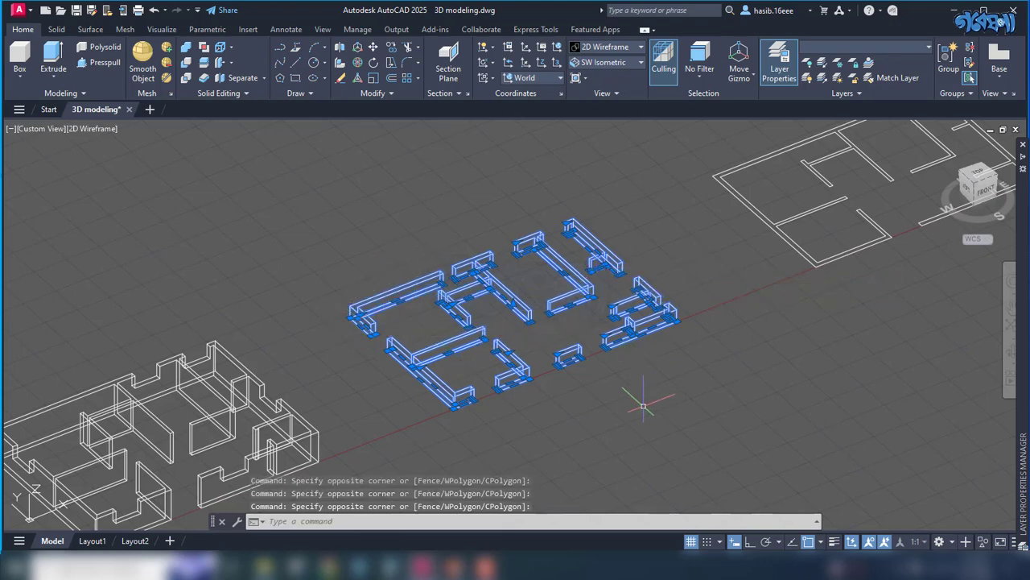
pyautogui.write('m')
# - Move the 19 wall solids from their outer corner onto the first-floor model's matching corner
pyautogui.press('Return')
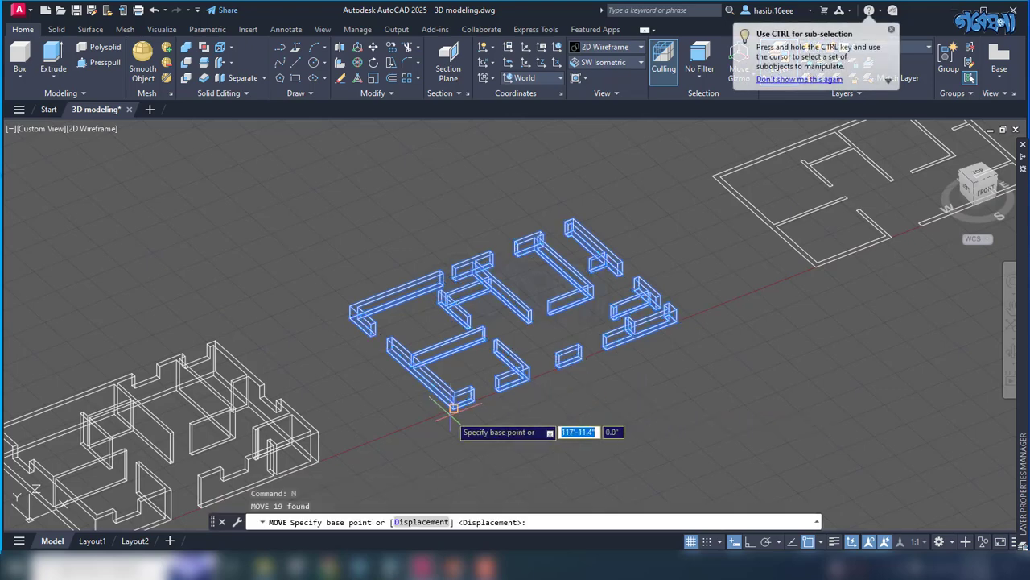
pyautogui.scroll(4, 451, 417)
pyautogui.scroll(-4, 442, 347)
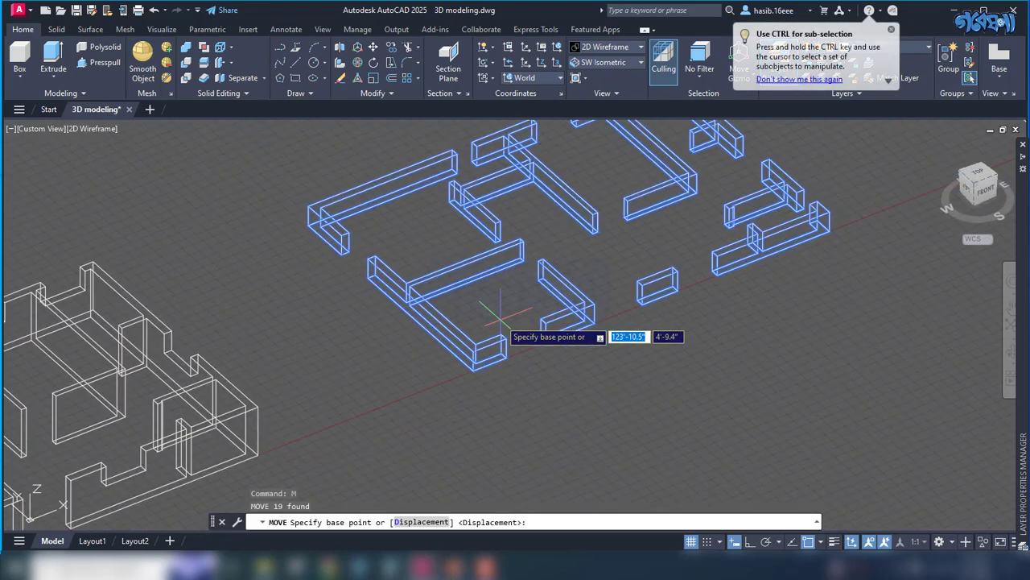
pyautogui.scroll(4, 442, 346)
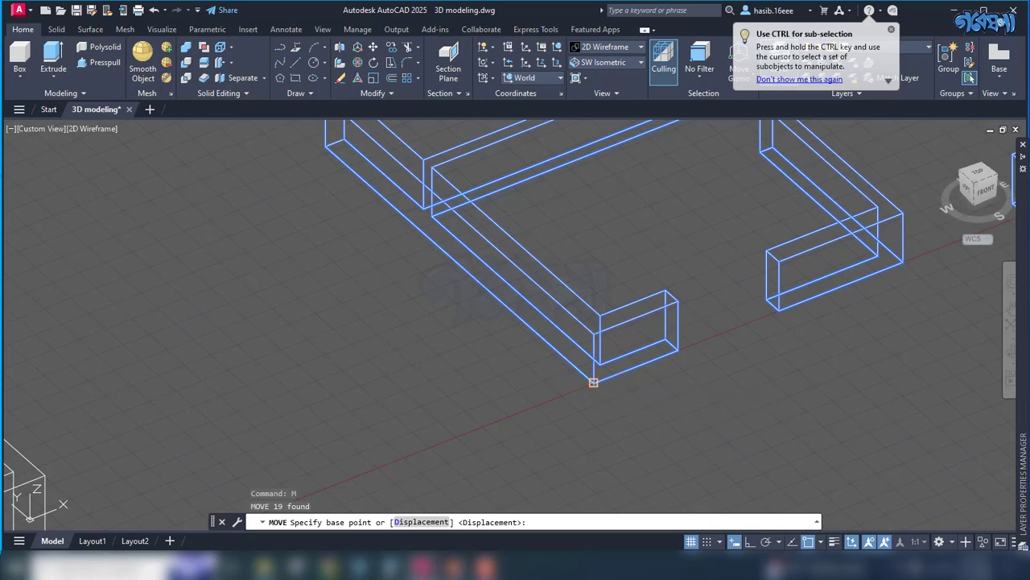
pyautogui.click(602, 346)
pyautogui.scroll(-5, 611, 347)
pyautogui.scroll(4, 483, 387)
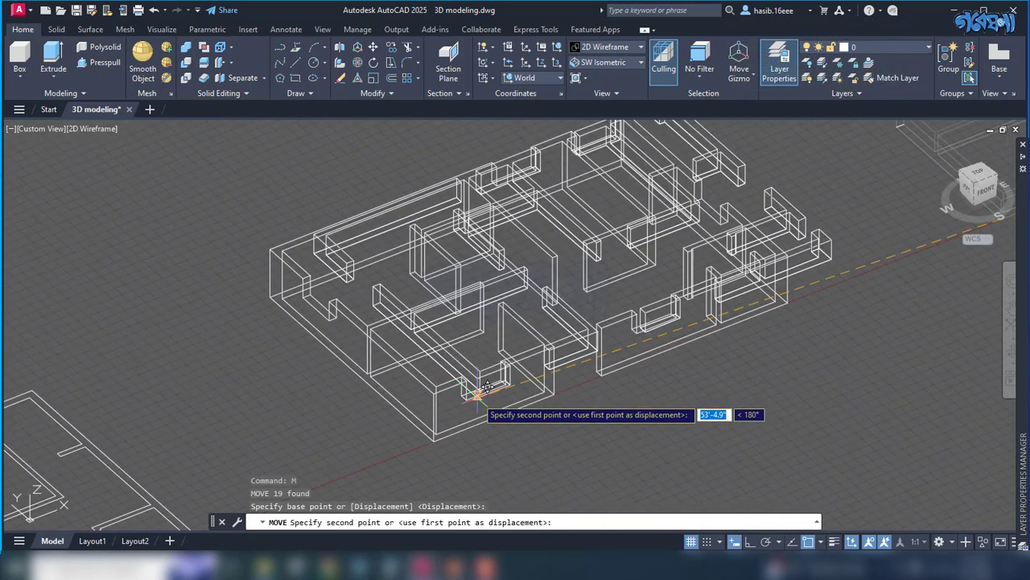
pyautogui.scroll(2, 422, 378)
pyautogui.scroll(5, 421, 378)
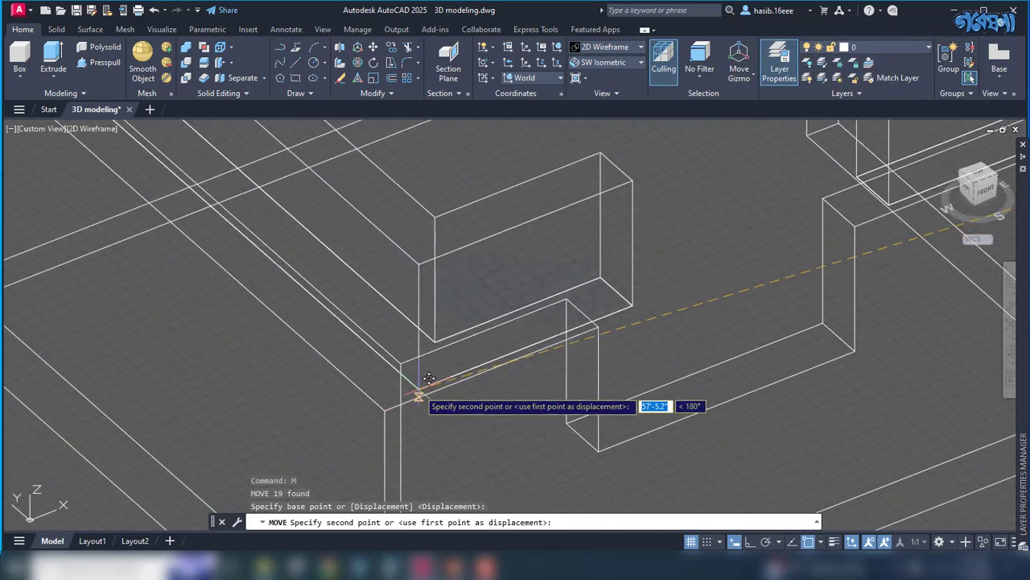
pyautogui.click(385, 412)
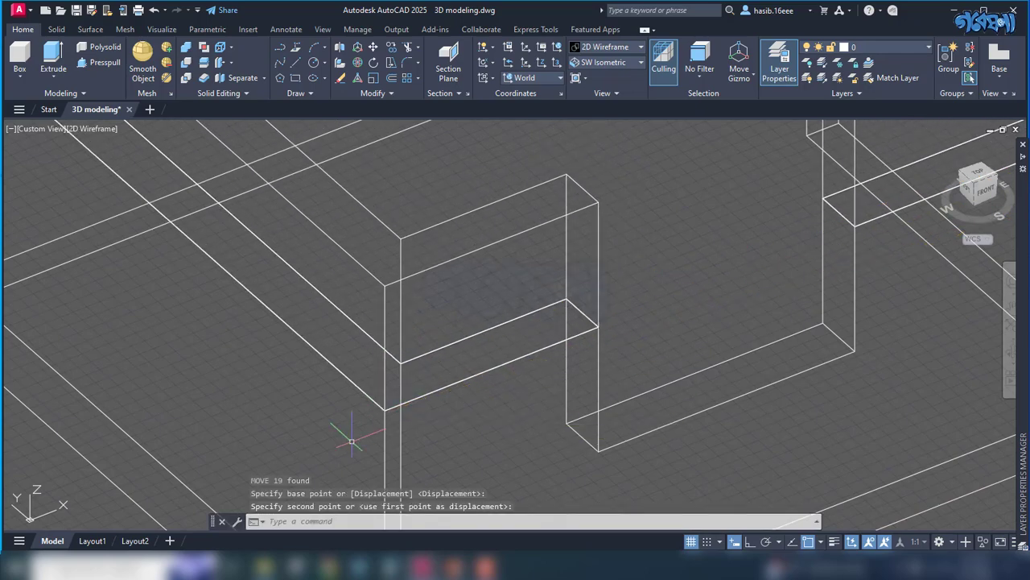
pyautogui.scroll(-5, 352, 441)
pyautogui.scroll(-2, 354, 435)
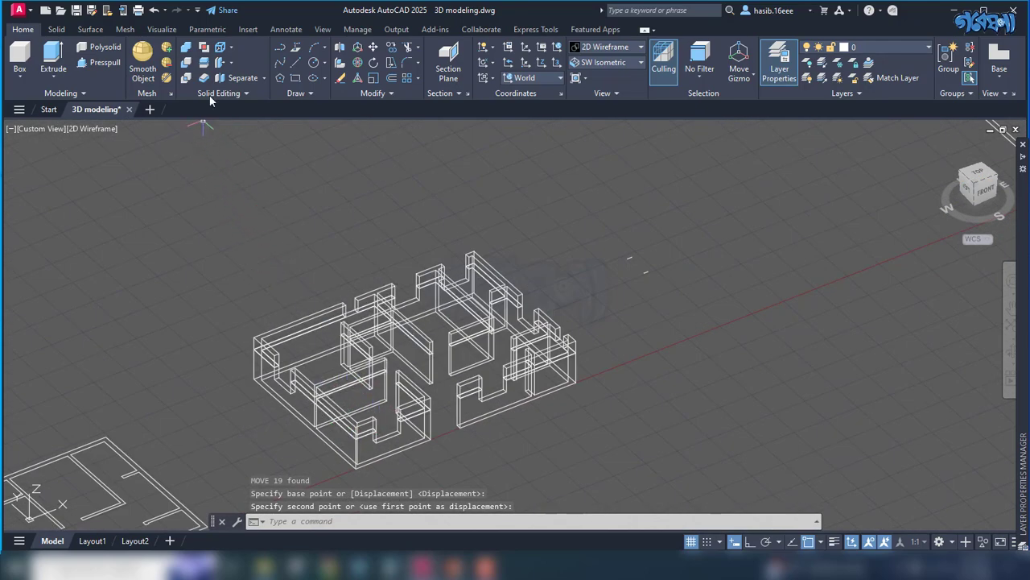
pyautogui.click(186, 50)
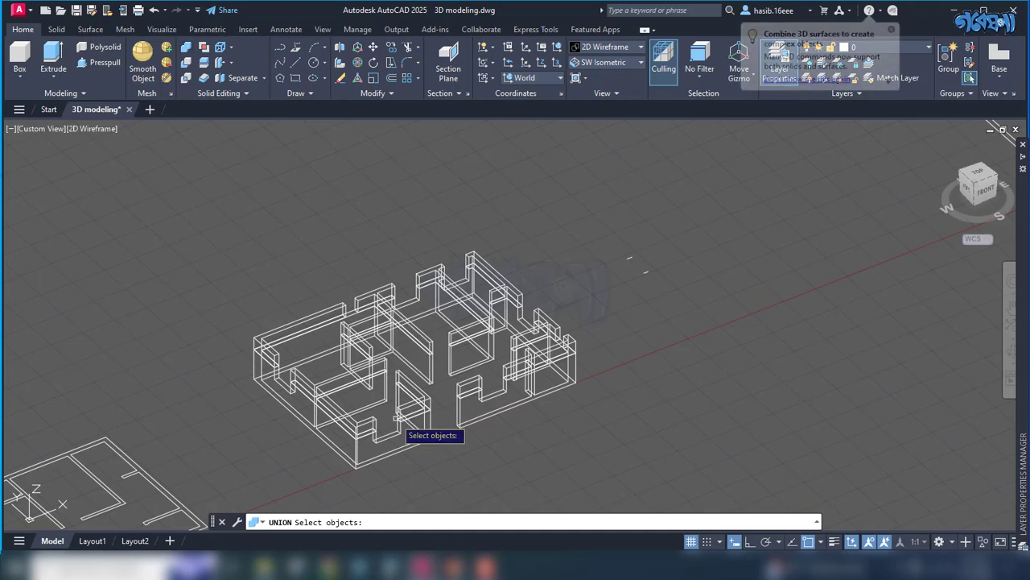
# - Union all 20 wall solids of both floors into one combined house model
pyautogui.hotkey('ctrl', 'a')
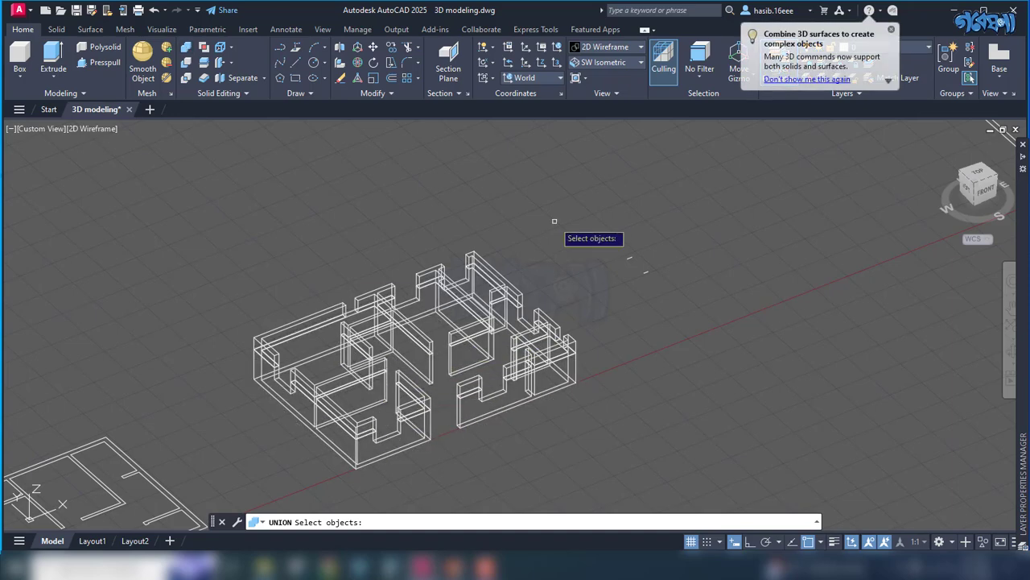
pyautogui.click(553, 221)
pyautogui.click(306, 459)
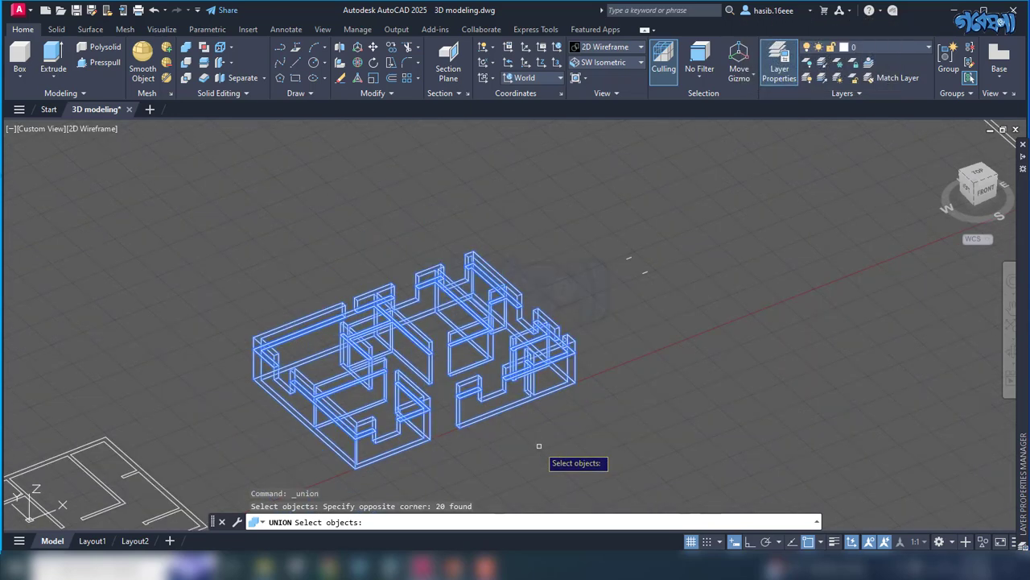
pyautogui.press('Return')
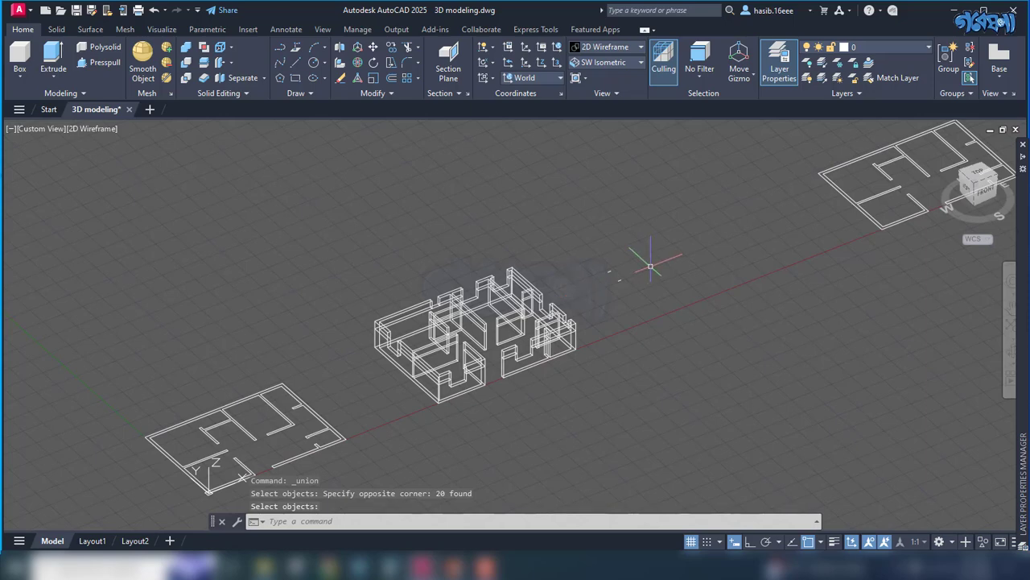
# - Erase the two small stray objects beside the house, then select the model walls
pyautogui.click(597, 252)
pyautogui.click(665, 298)
pyautogui.press('Delete')
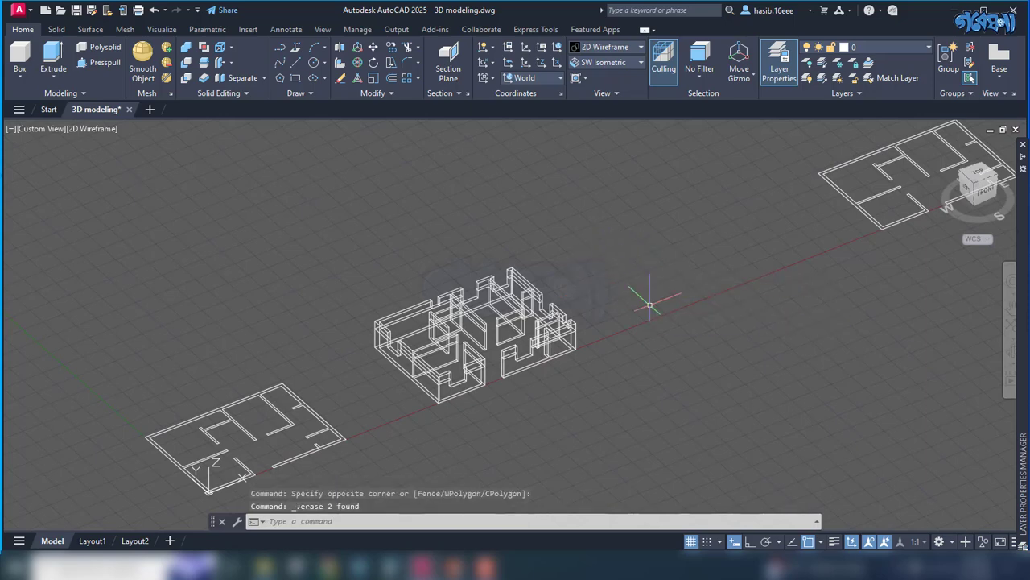
pyautogui.click(646, 376)
pyautogui.scroll(4, 473, 342)
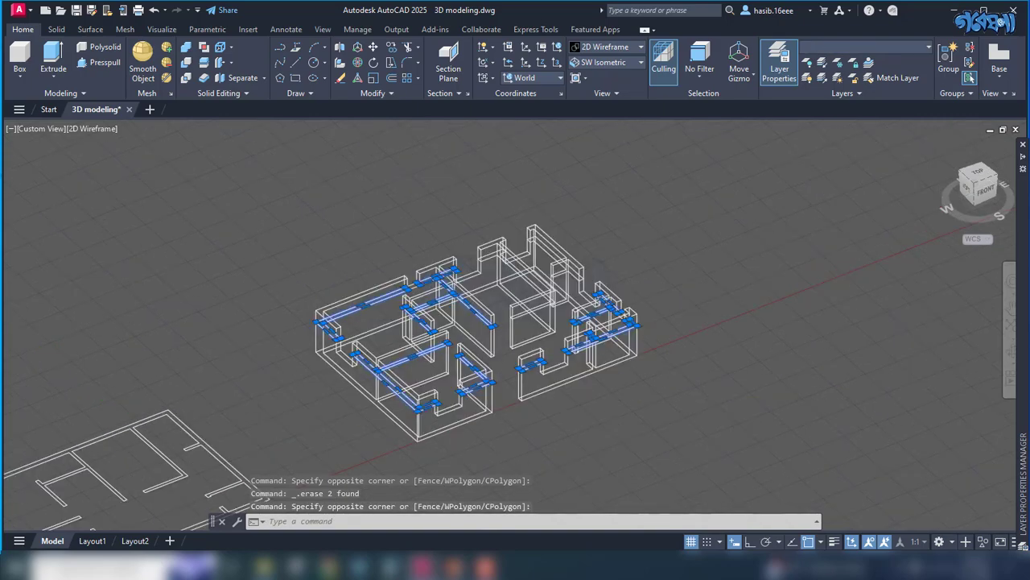
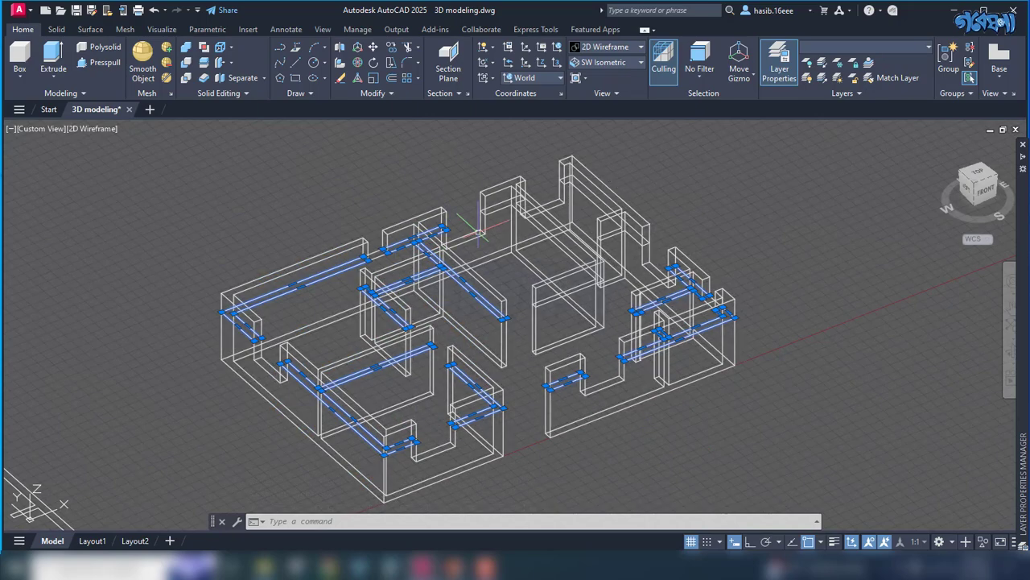
# - Erase the stray lines lying along the tops of the 3D walls
pyautogui.press('Delete')
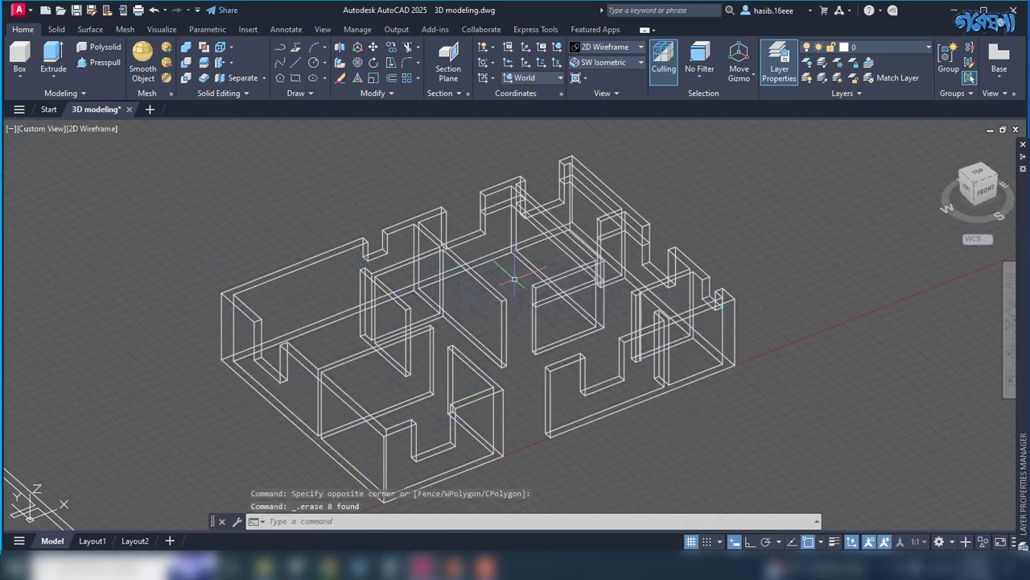
pyautogui.click(408, 166)
pyautogui.click(660, 314)
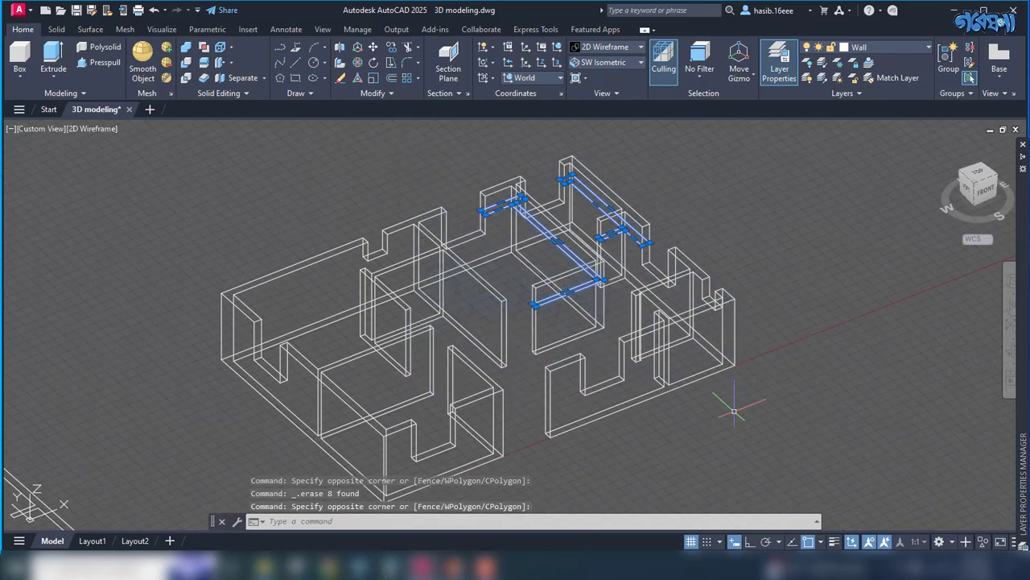
pyautogui.press('Delete')
# - Window-select the whole wall model to check for leftovers, then clear the selection
pyautogui.click(133, 211)
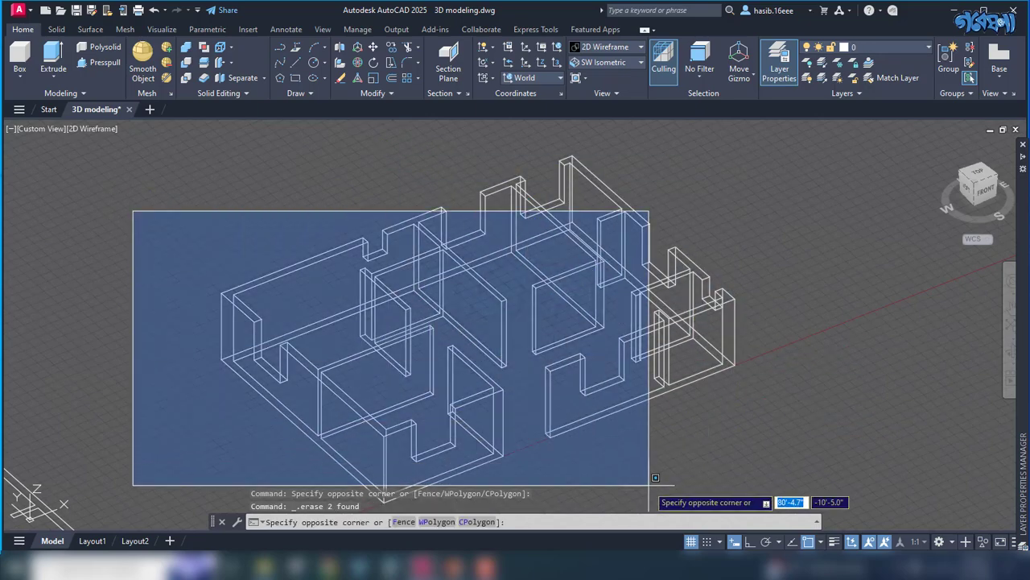
pyautogui.click(796, 474)
pyautogui.scroll(-5, 363, 155)
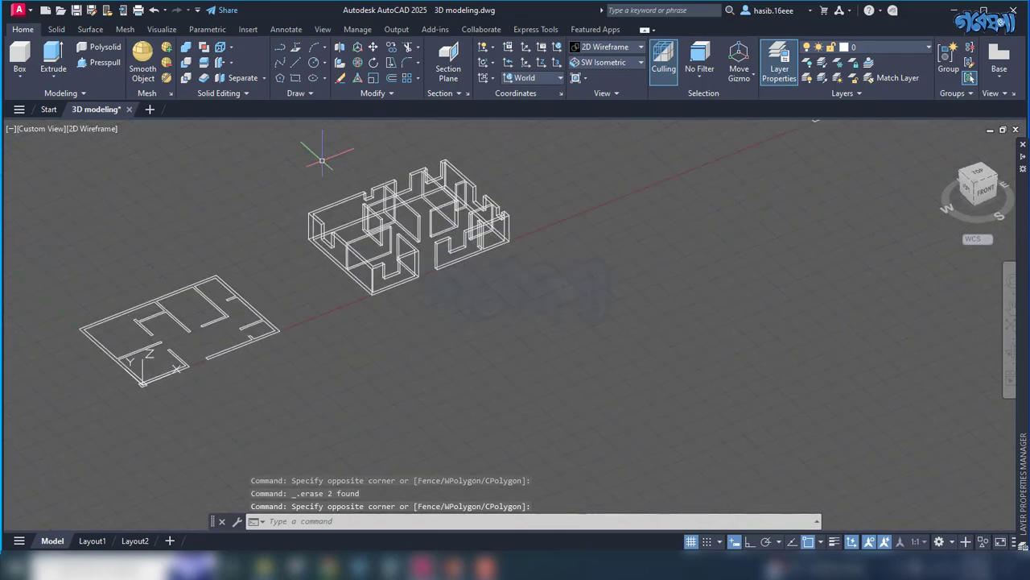
pyautogui.click(253, 153)
pyautogui.click(554, 307)
pyautogui.scroll(3, 449, 252)
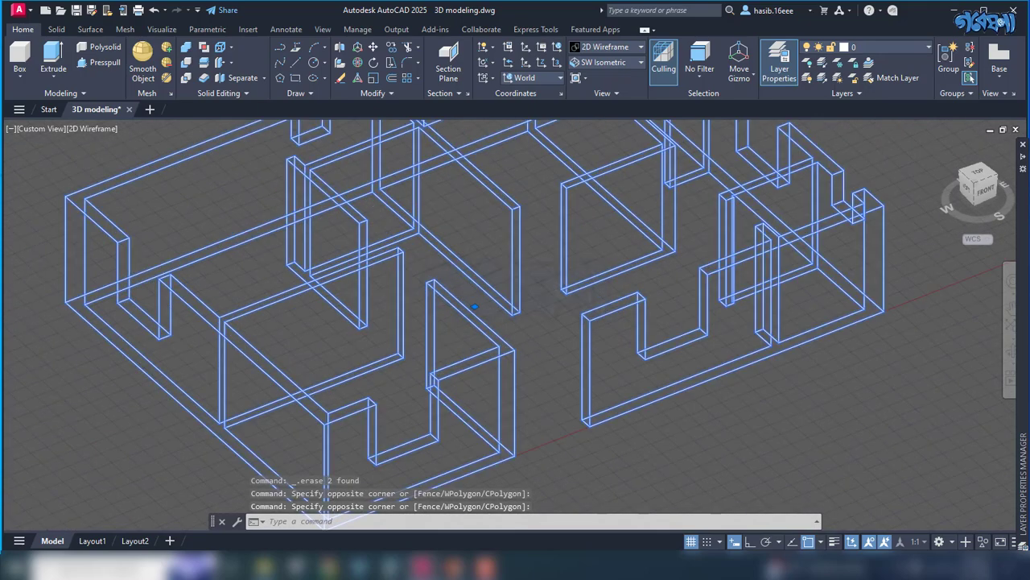
pyautogui.scroll(2, 438, 274)
pyautogui.scroll(-2, 430, 301)
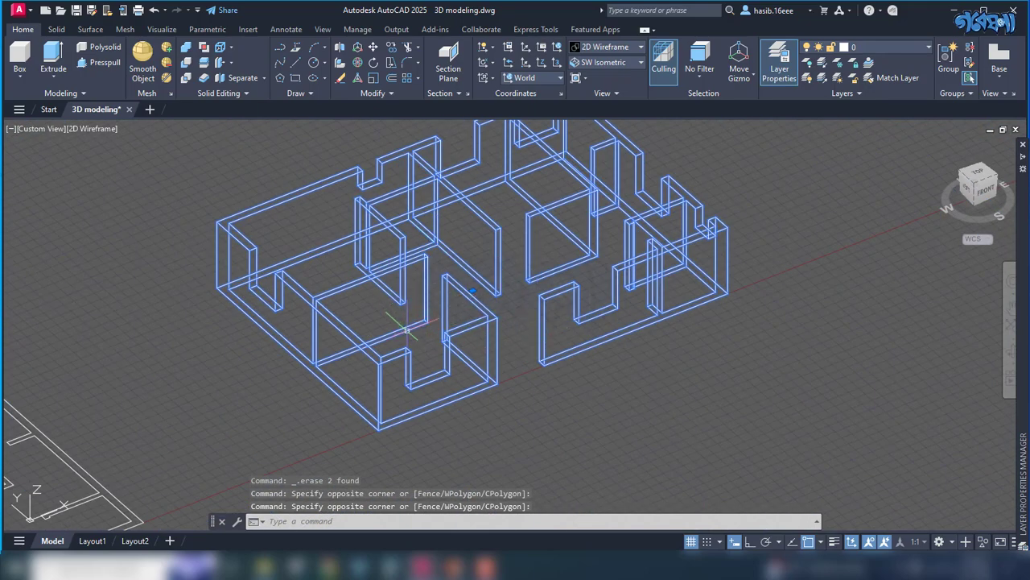
pyautogui.press('Escape')
pyautogui.scroll(-1, 649, 418)
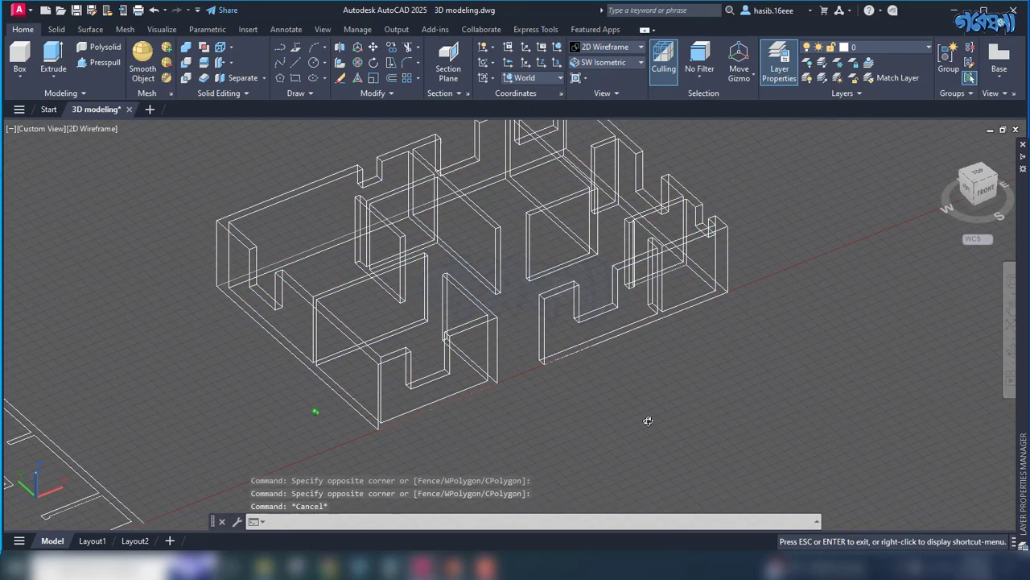
pyautogui.scroll(-2, 649, 402)
pyautogui.scroll(-2, 649, 372)
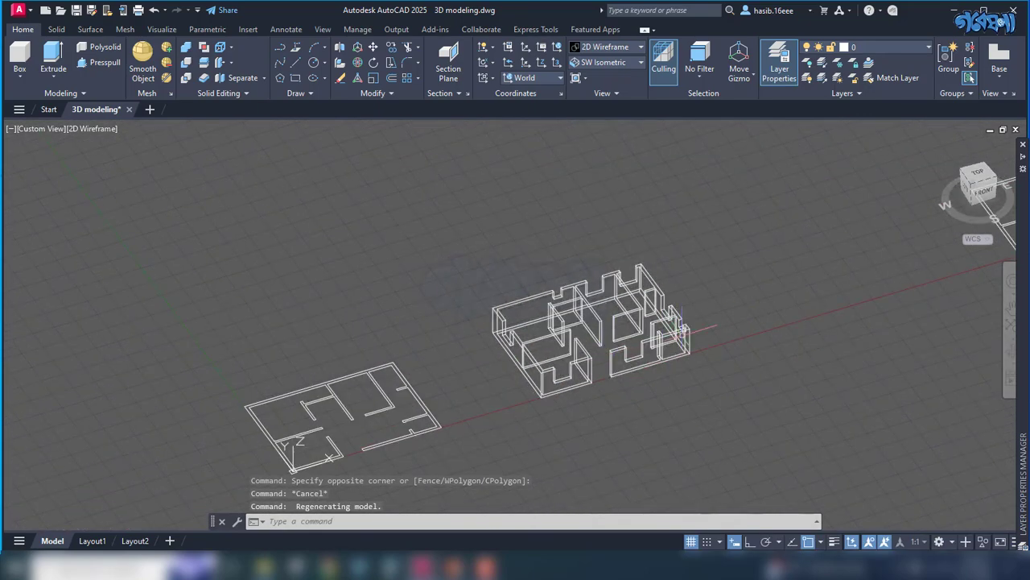
# - Pan to the right-hand floor plan, switch to TOP view and zoom to fit it
pyautogui.moveTo(735, 305); pyautogui.dragTo(560, 362, button='middle')
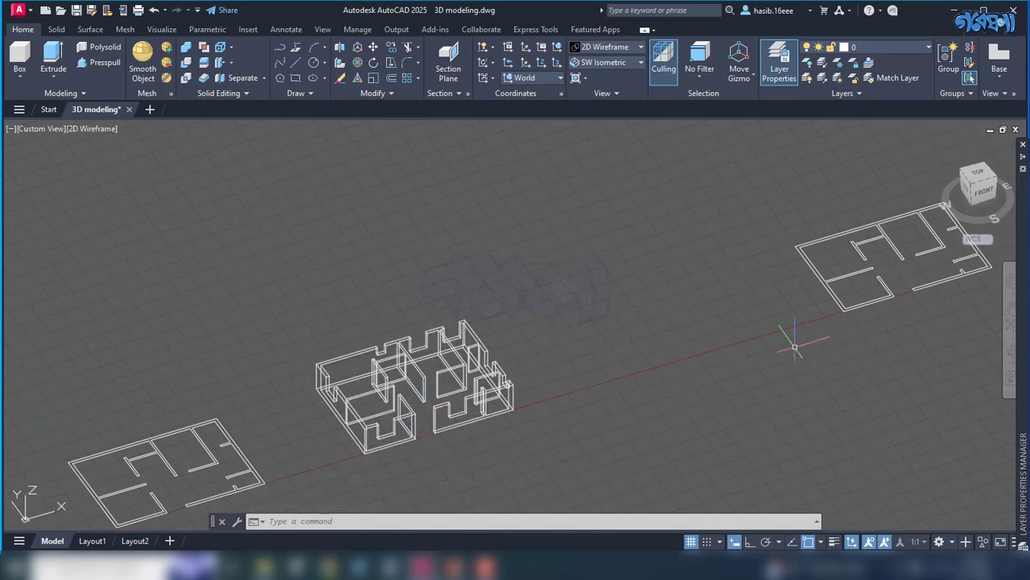
pyautogui.moveTo(771, 333); pyautogui.dragTo(667, 391, button='middle')
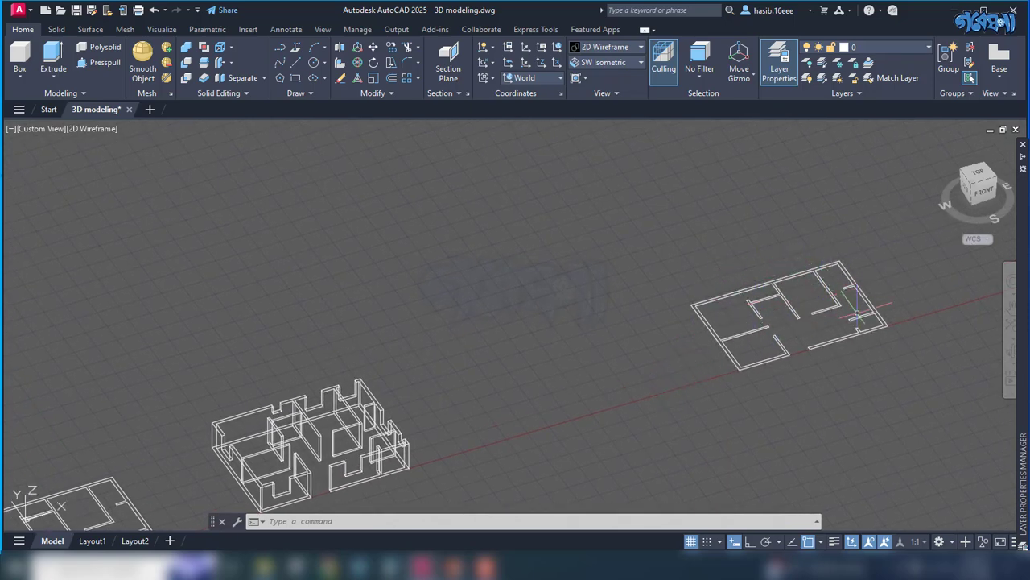
pyautogui.moveTo(842, 371); pyautogui.dragTo(685, 446, button='middle')
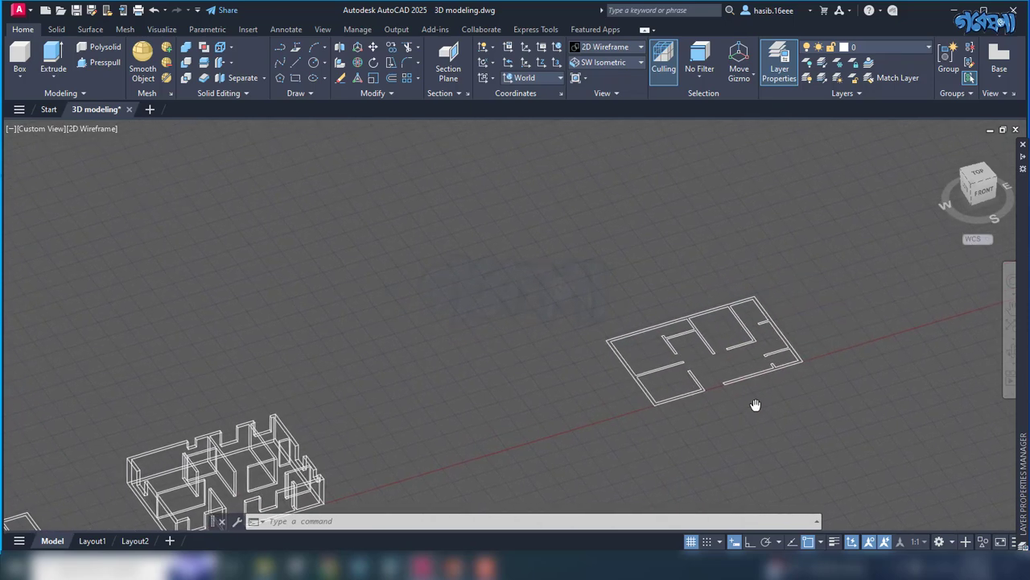
pyautogui.click(977, 175)
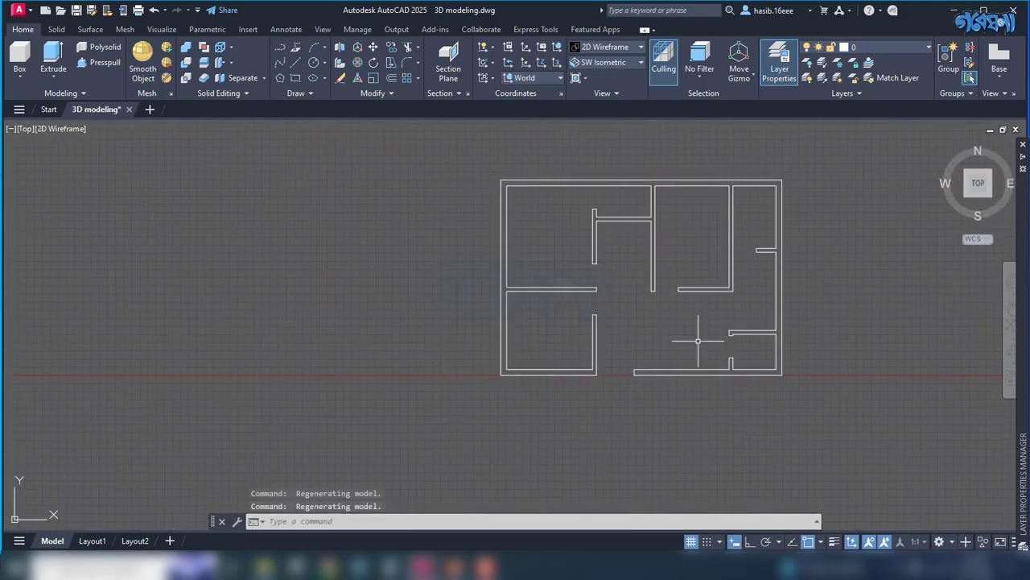
pyautogui.scroll(4, 602, 292)
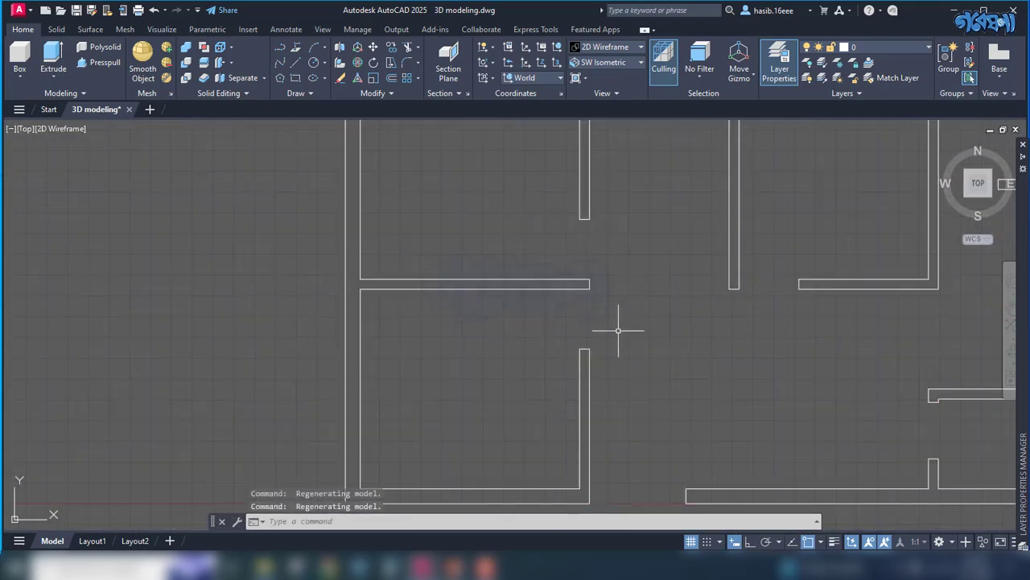
pyautogui.scroll(-2, 651, 327)
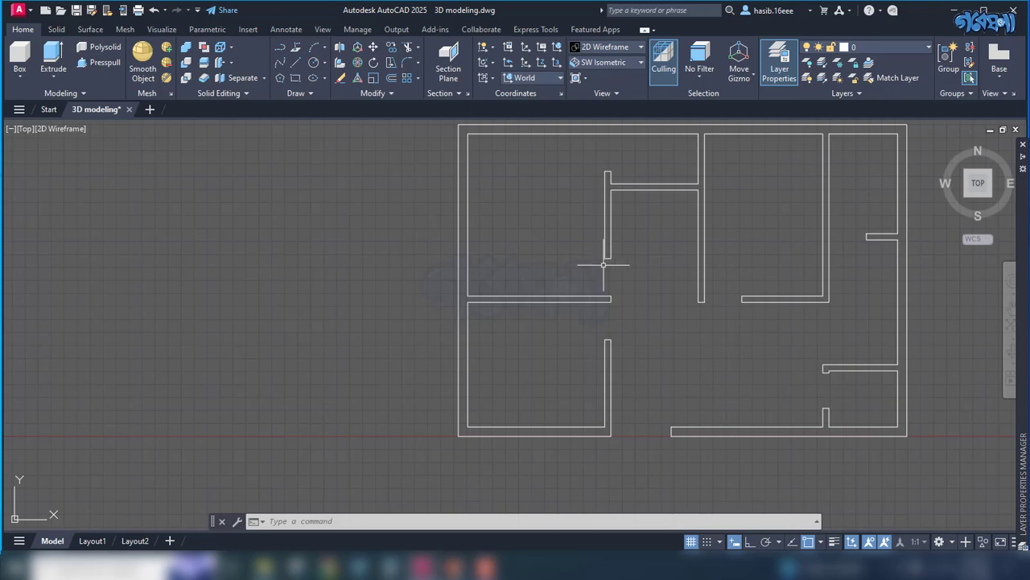
pyautogui.scroll(-2, 605, 248)
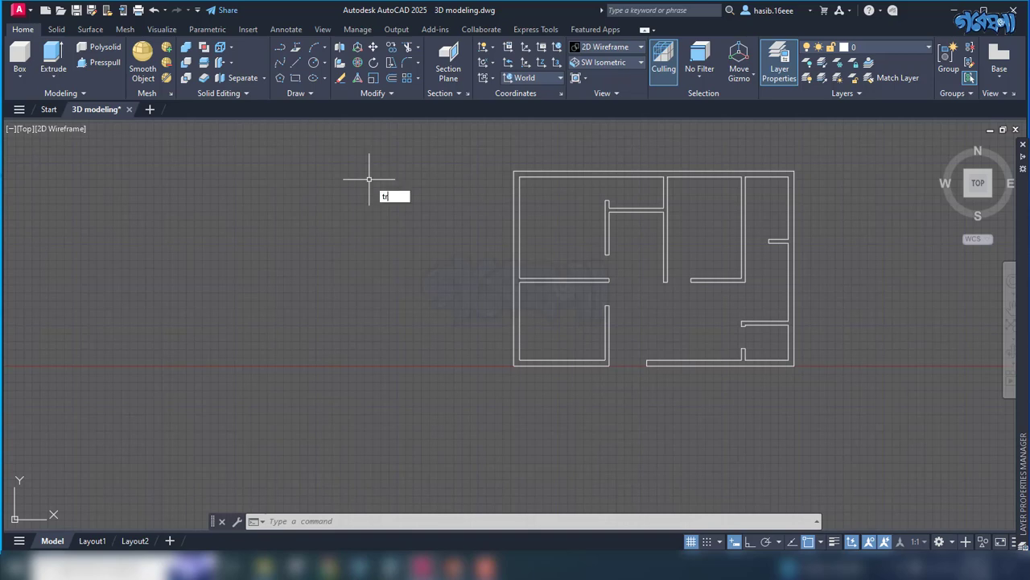
# - Trim the wall-end caps and crossing lines at the right-side and lower wall ends
pyautogui.press('Return')
pyautogui.scroll(6, 603, 268)
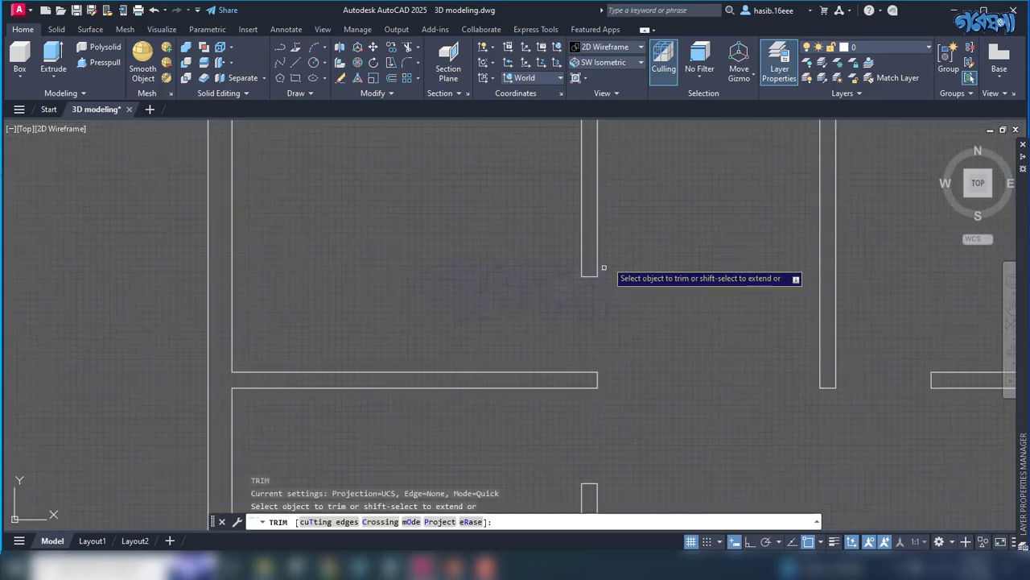
pyautogui.click(590, 276)
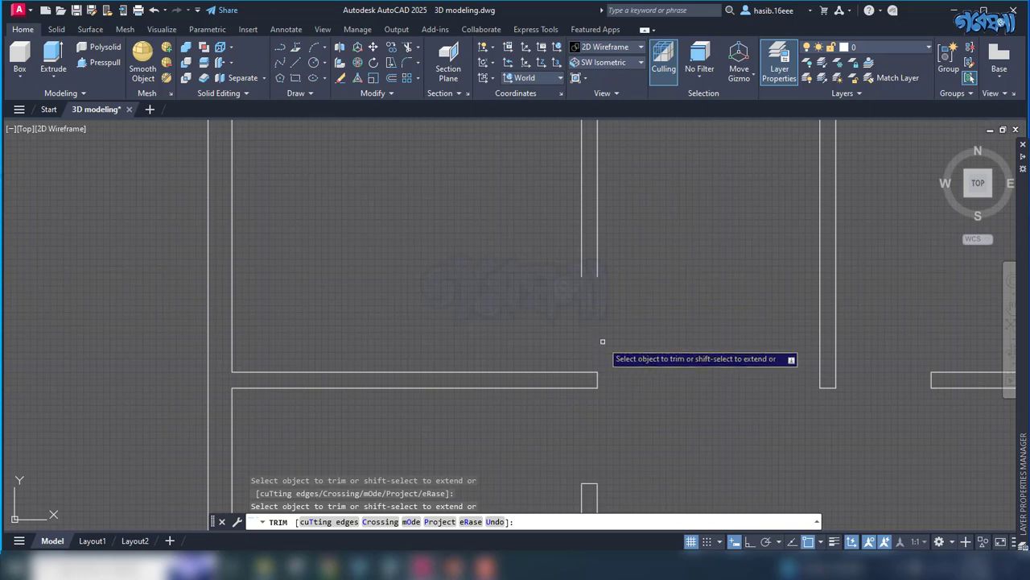
pyautogui.scroll(-3, 674, 290)
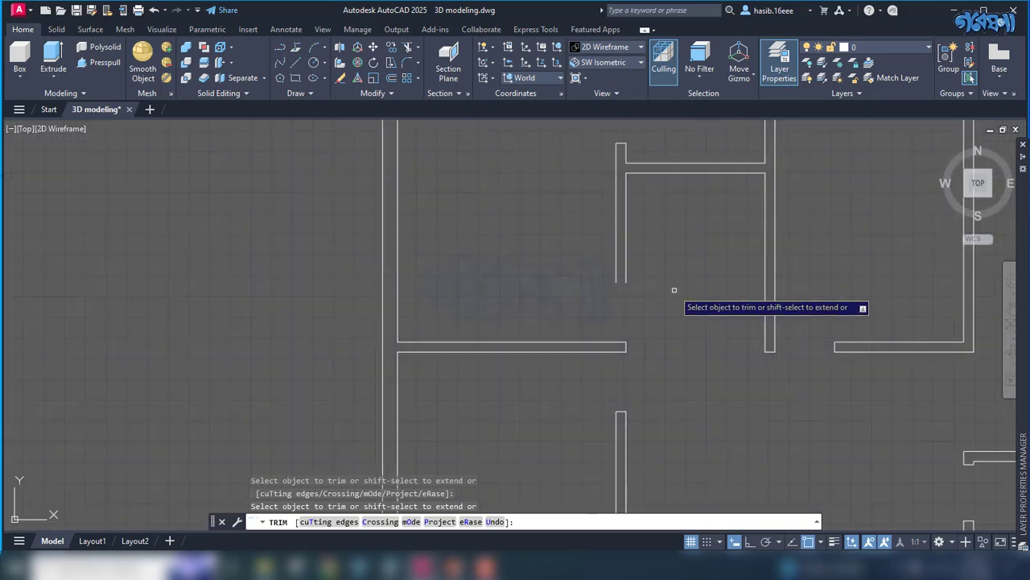
pyautogui.scroll(-3, 674, 289)
pyautogui.scroll(-3, 674, 290)
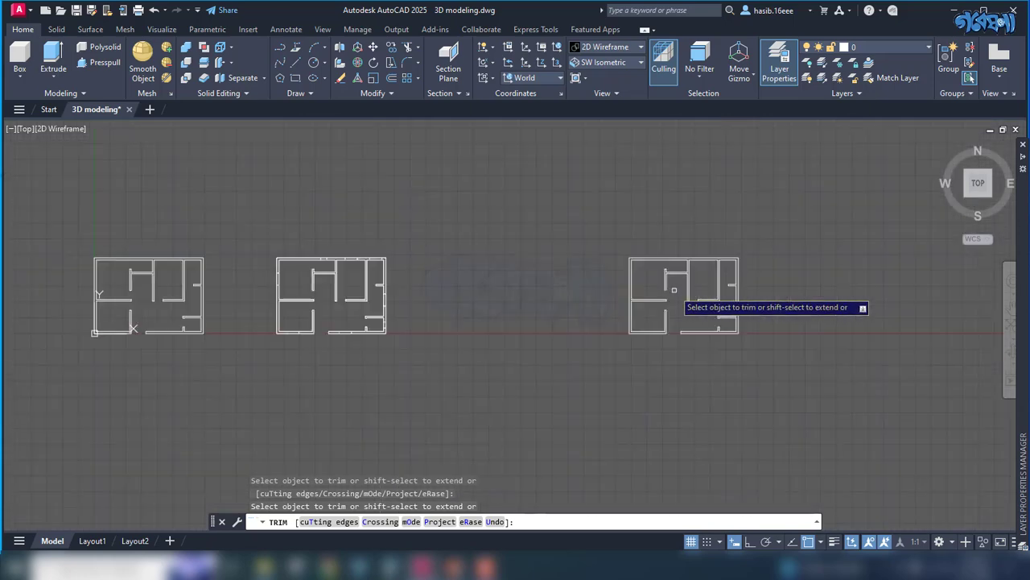
pyautogui.scroll(3, 673, 289)
pyautogui.scroll(3, 676, 291)
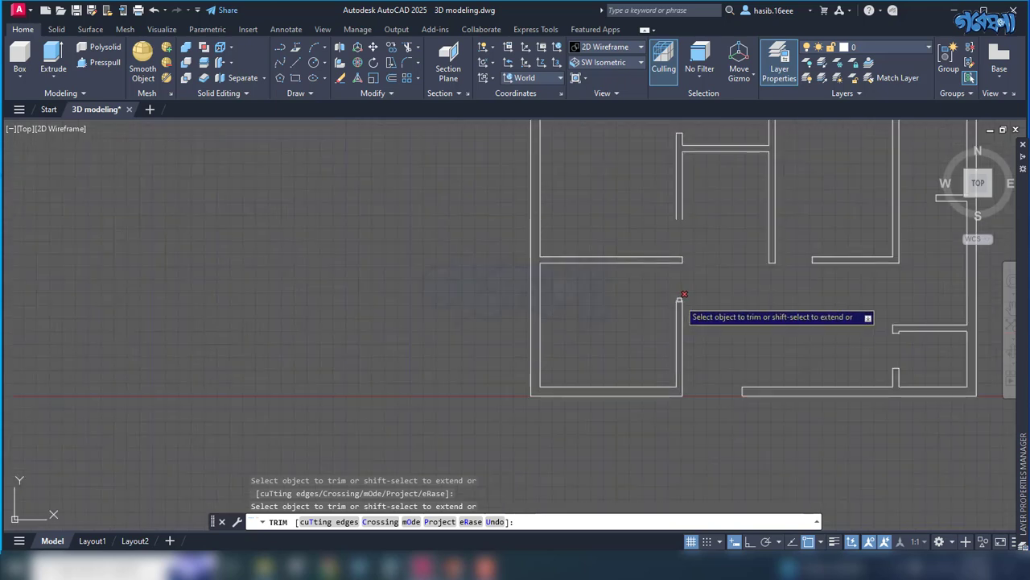
pyautogui.click(682, 295)
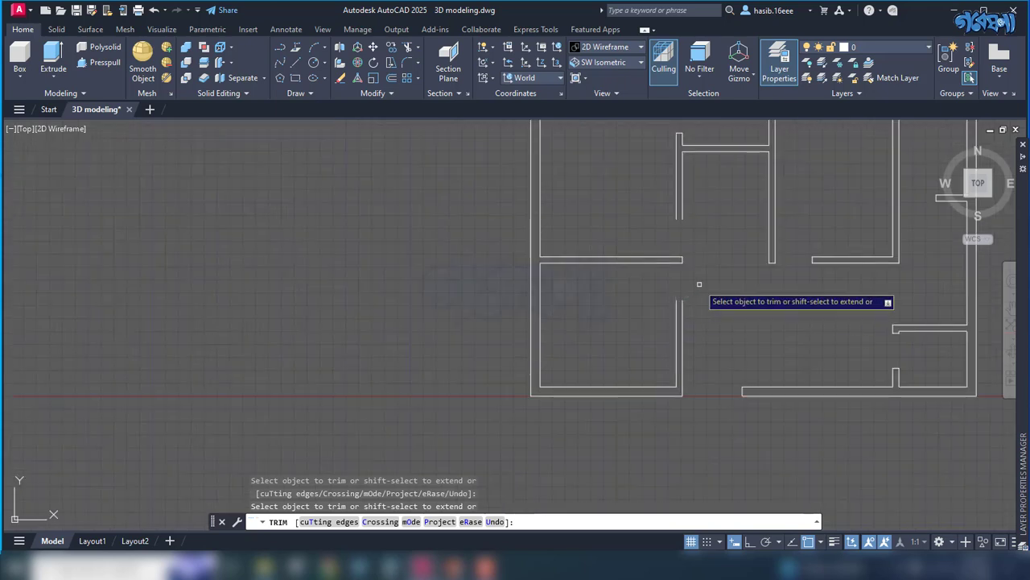
pyautogui.click(813, 259)
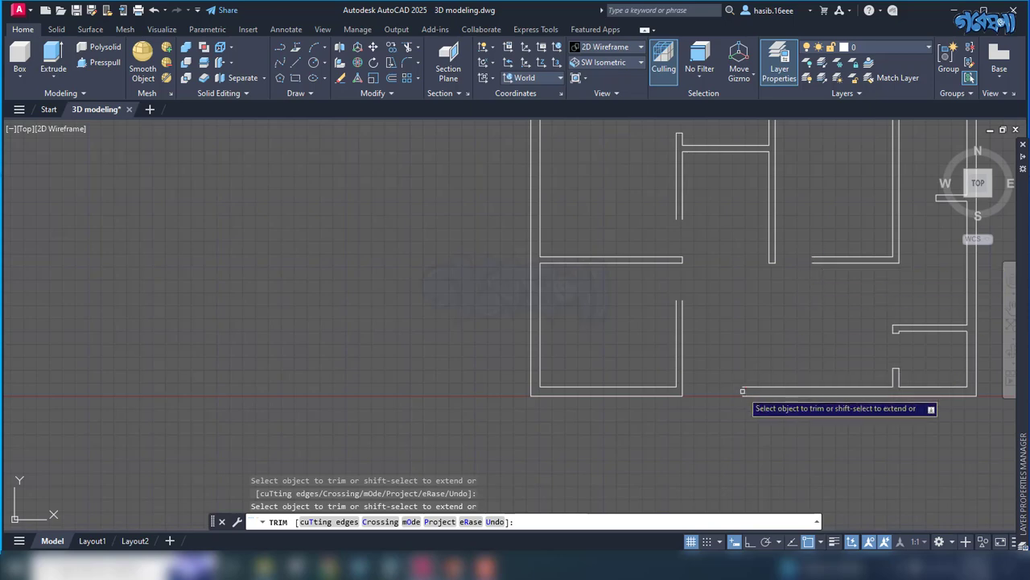
pyautogui.scroll(3, 838, 354)
pyautogui.scroll(3, 829, 387)
pyautogui.click(824, 403)
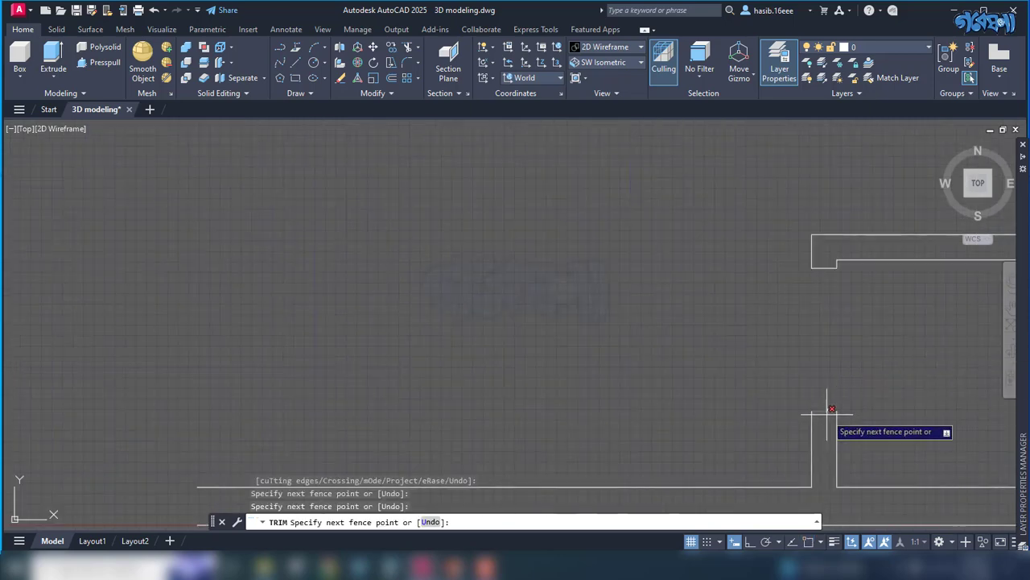
pyautogui.press('Return')
pyautogui.click(828, 277)
pyautogui.press('Return')
pyautogui.scroll(-3, 716, 329)
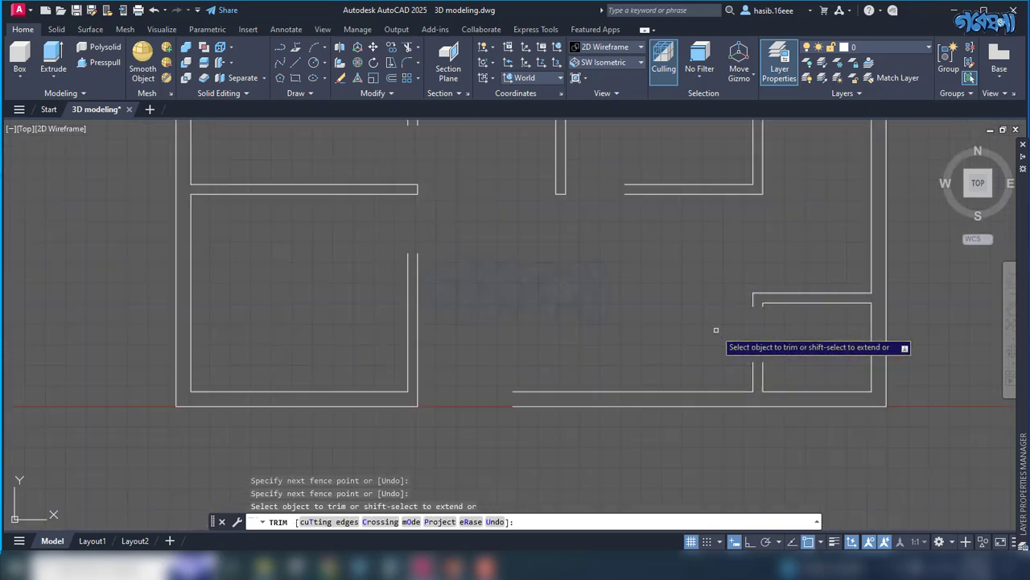
pyautogui.scroll(-2, 716, 329)
pyautogui.scroll(4, 765, 242)
pyautogui.click(768, 222)
pyautogui.press('Return')
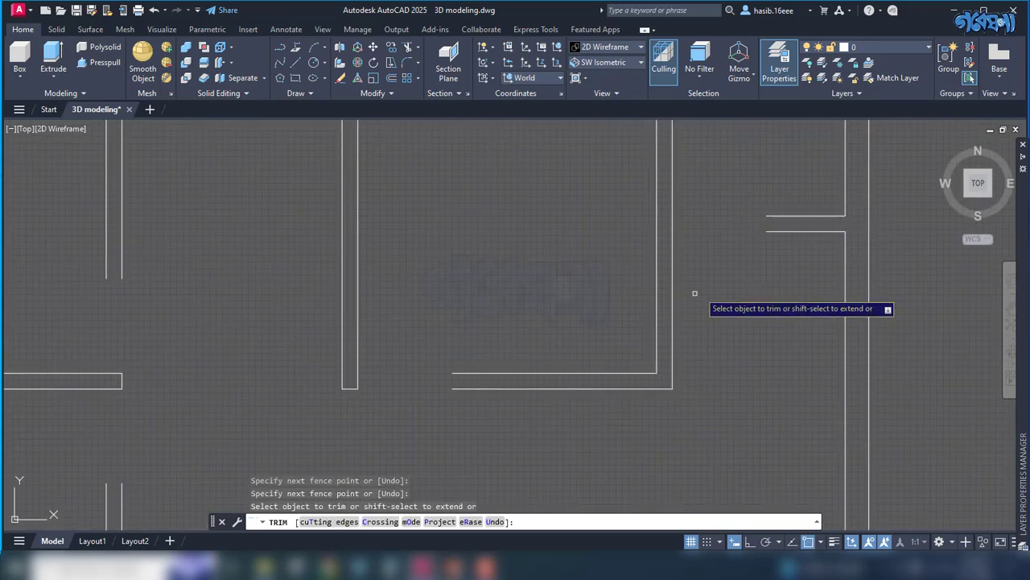
pyautogui.scroll(-3, 695, 293)
pyautogui.scroll(4, 450, 211)
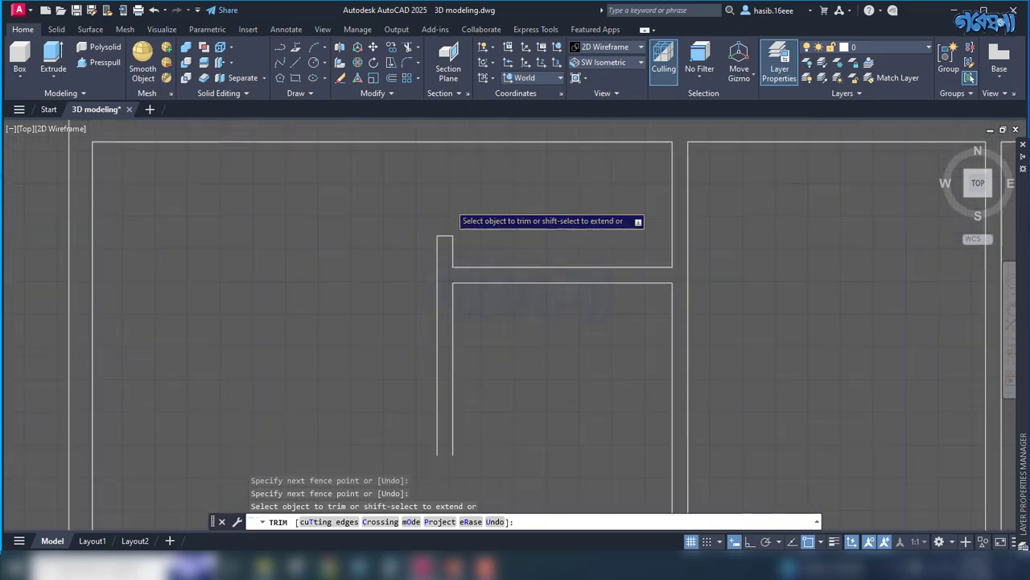
pyautogui.click(443, 232)
pyautogui.press('Return')
pyautogui.scroll(-3, 535, 197)
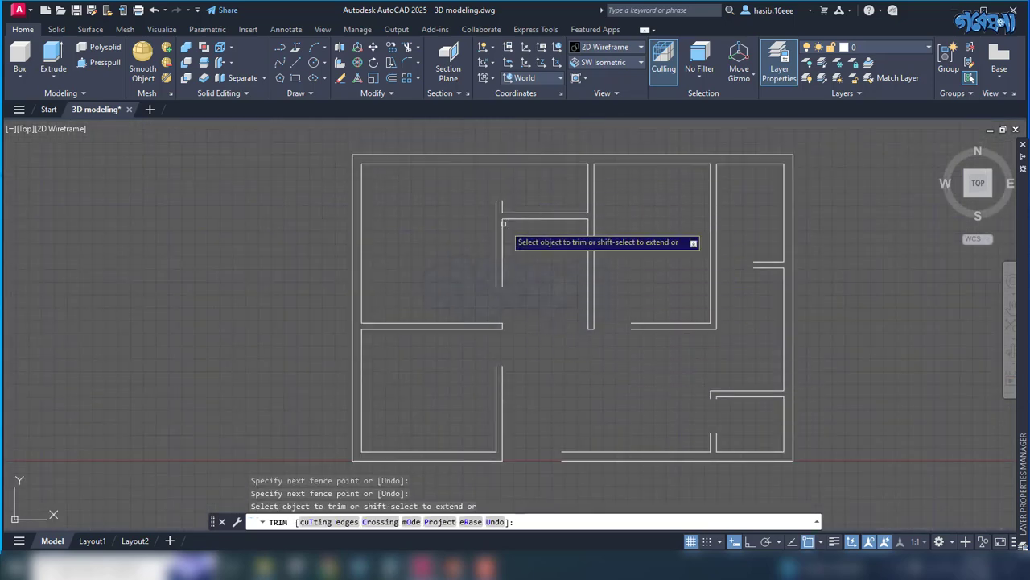
pyautogui.scroll(4, 483, 197)
pyautogui.scroll(-2, 573, 196)
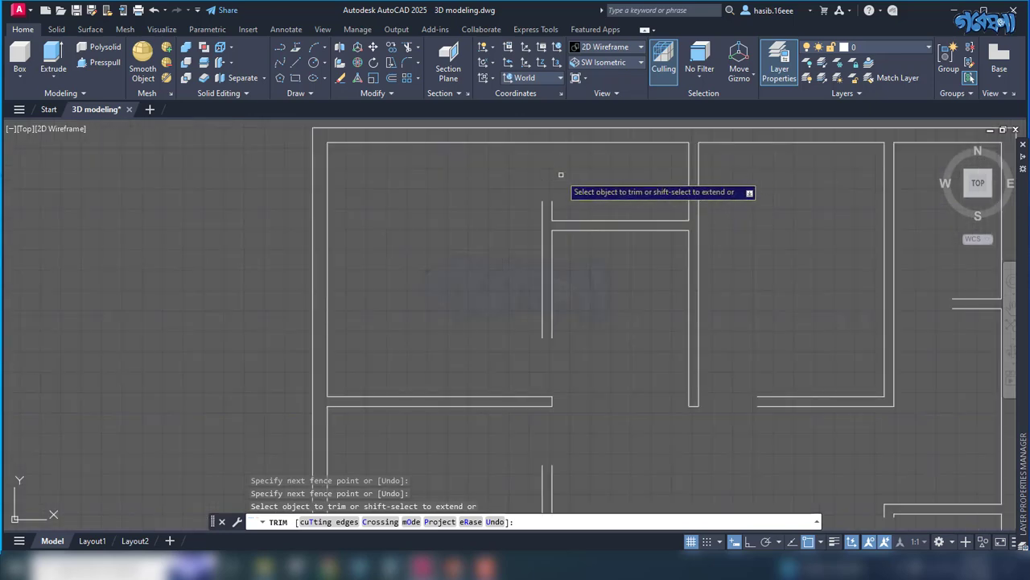
# - Undo the last two trims to restore the affected wall lines
pyautogui.hotkey('ctrl', 'z')
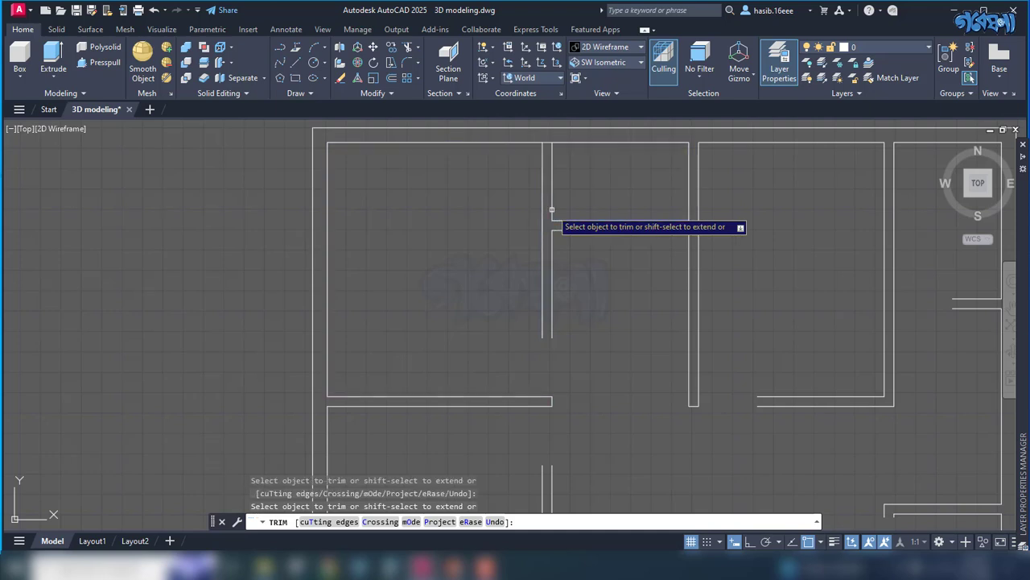
pyautogui.hotkey('ctrl', 'z')
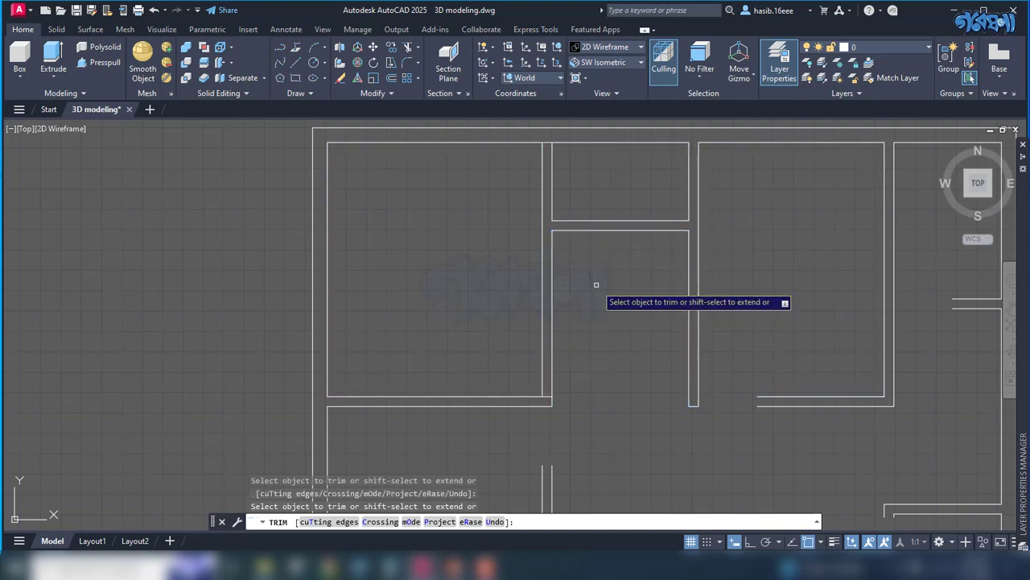
pyautogui.scroll(-2, 596, 284)
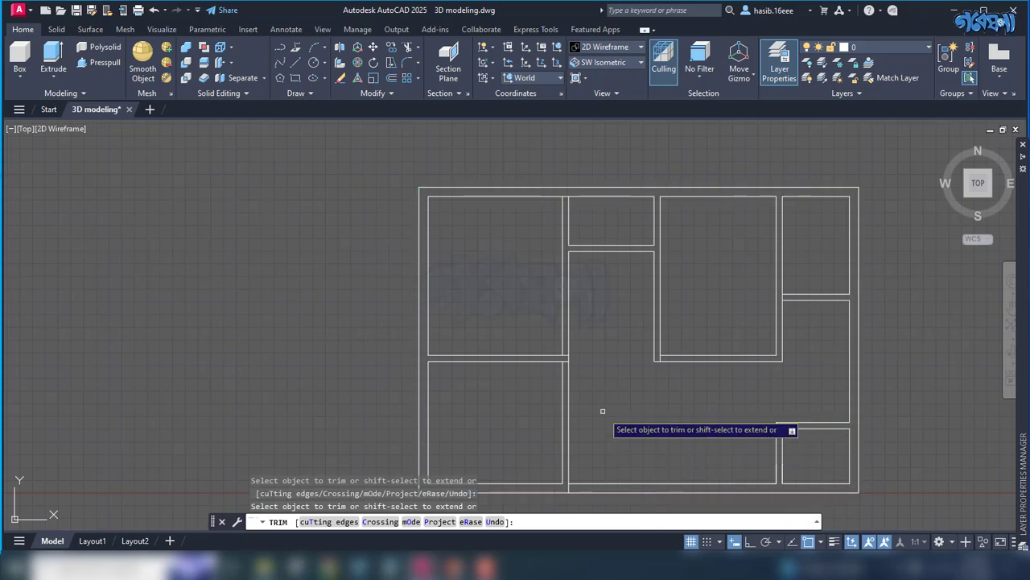
pyautogui.scroll(-2, 624, 314)
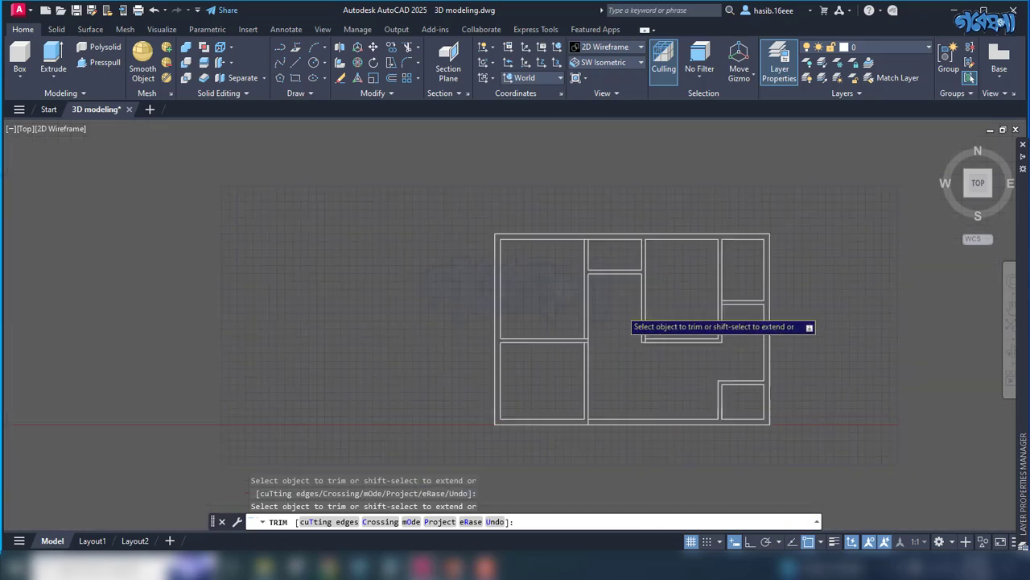
pyautogui.scroll(3, 628, 420)
# - Fence-trim the overlapping lines at the bottom wall, top junction and corners, then end TRIM
pyautogui.moveTo(650, 421); pyautogui.dragTo(628, 425)
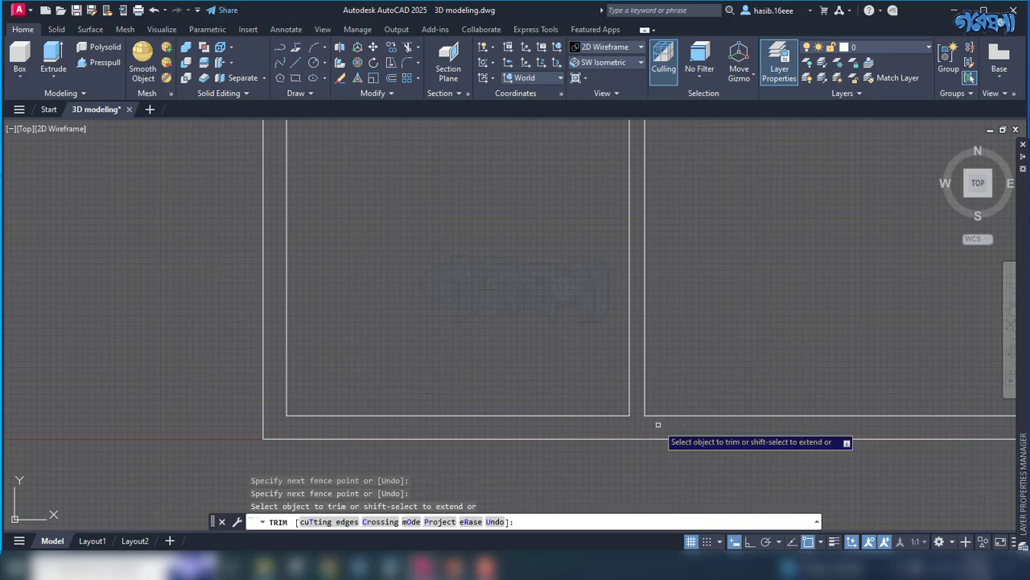
pyautogui.scroll(-1, 668, 402)
pyautogui.scroll(4, 683, 258)
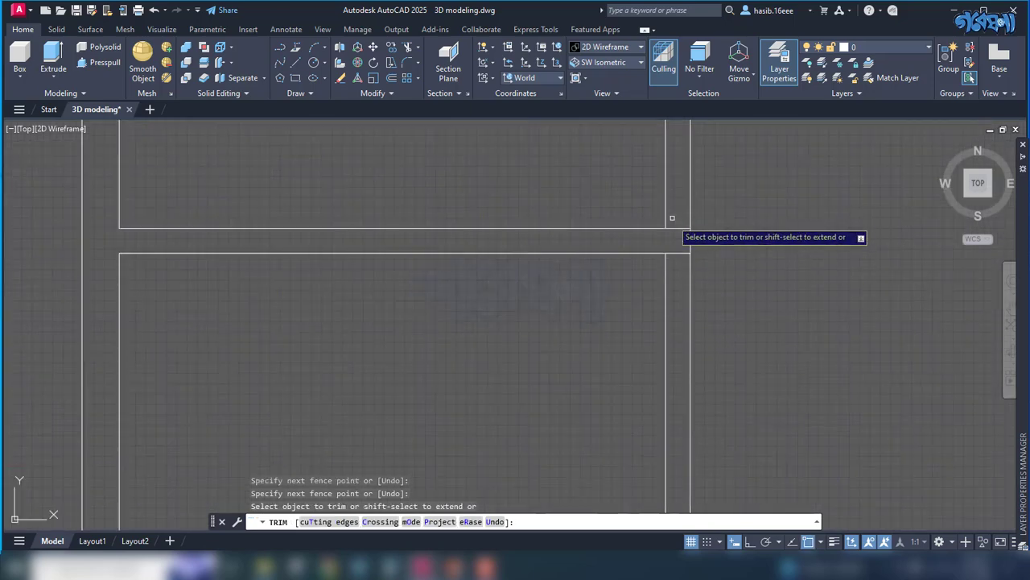
pyautogui.moveTo(676, 204); pyautogui.dragTo(684, 266)
pyautogui.scroll(-5, 596, 375)
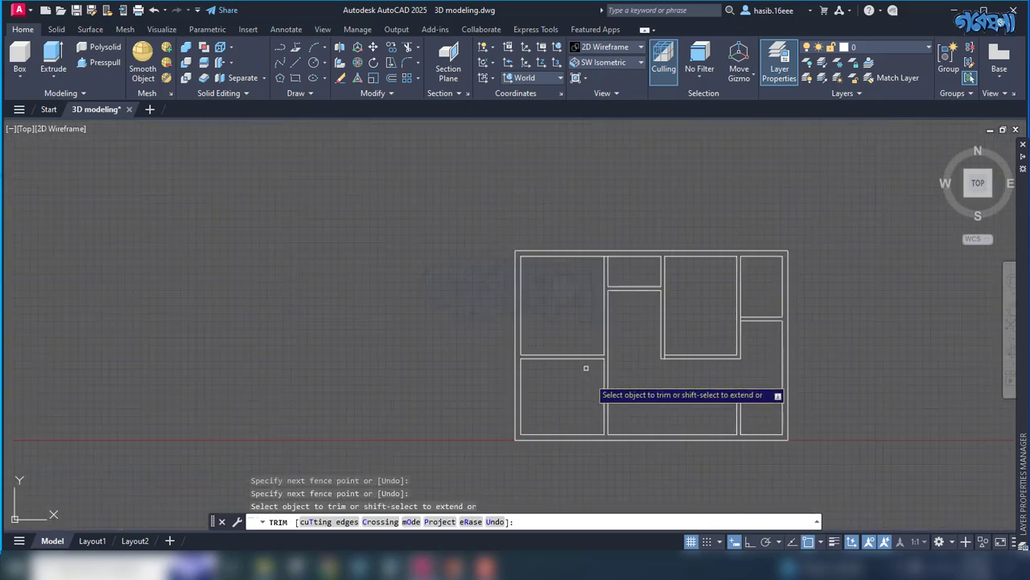
pyautogui.scroll(2, 586, 366)
pyautogui.scroll(2, 609, 290)
pyautogui.scroll(-2, 593, 253)
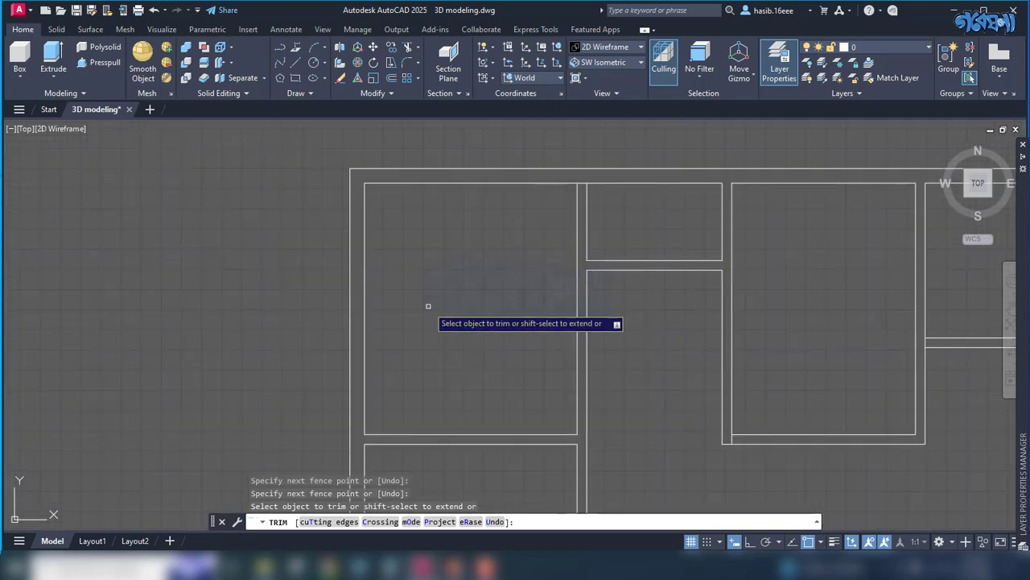
pyautogui.moveTo(578, 173); pyautogui.dragTo(516, 221)
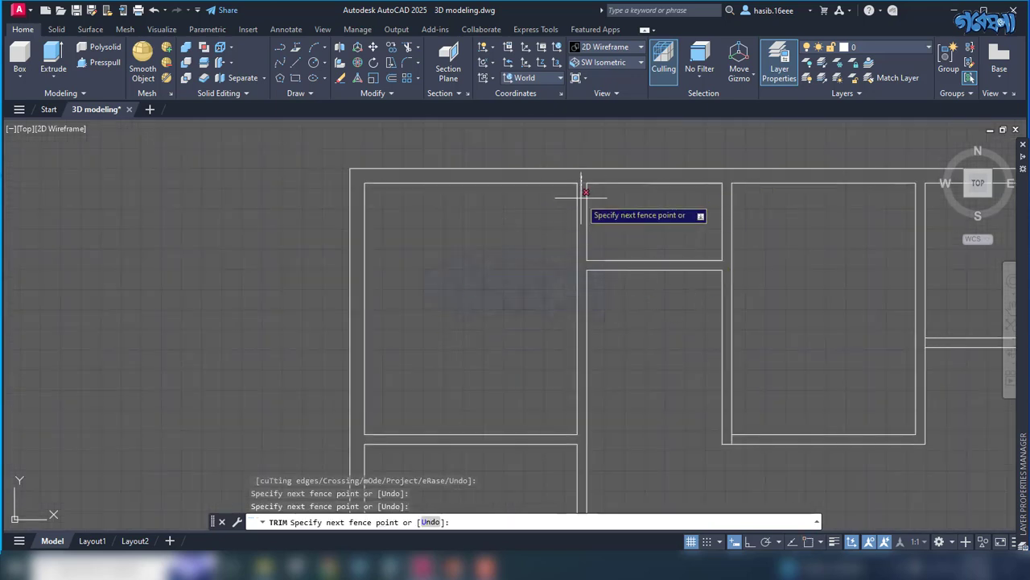
pyautogui.scroll(-5, 516, 221)
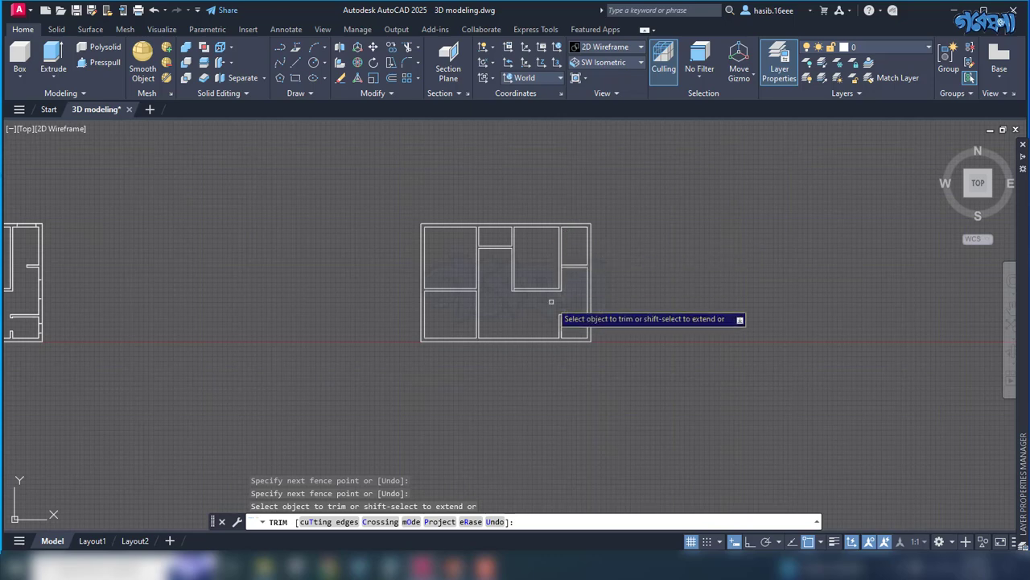
pyautogui.scroll(5, 551, 301)
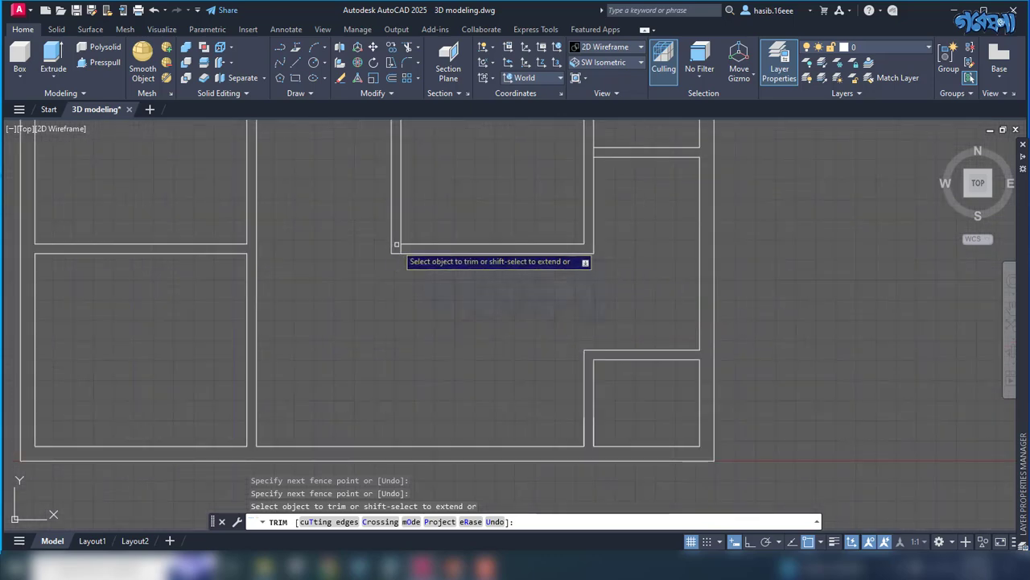
pyautogui.moveTo(396, 244); pyautogui.dragTo(414, 248)
pyautogui.scroll(-2, 512, 332)
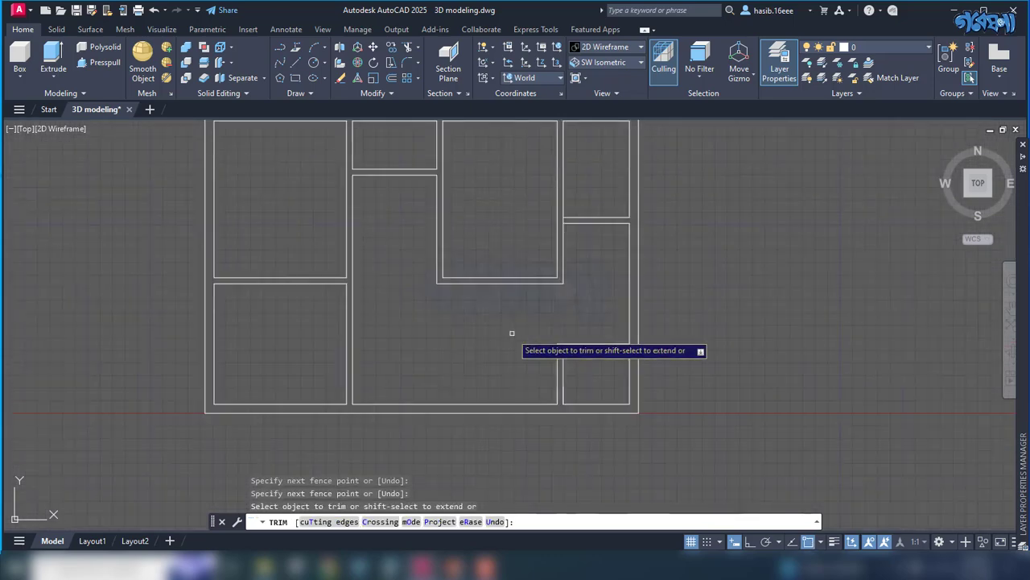
pyautogui.scroll(-2, 523, 306)
pyautogui.scroll(4, 544, 274)
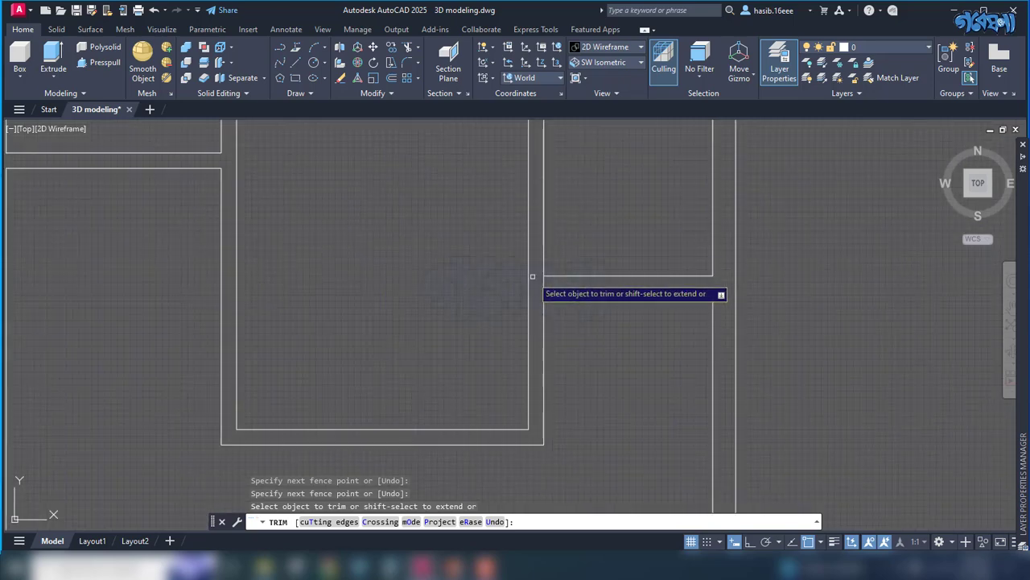
pyautogui.click(536, 283)
pyautogui.press('Return')
pyautogui.scroll(-5, 556, 306)
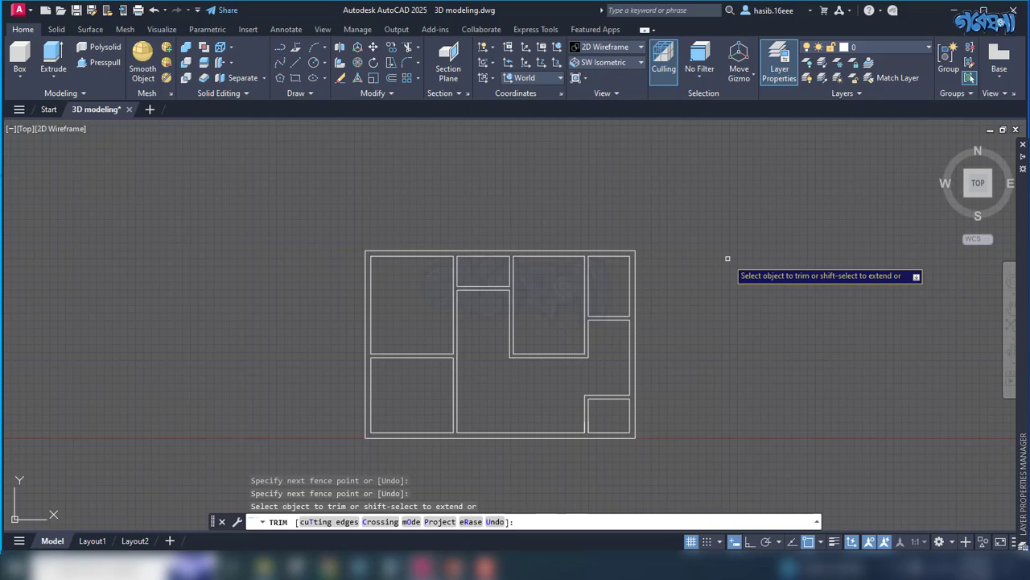
pyautogui.press('Escape')
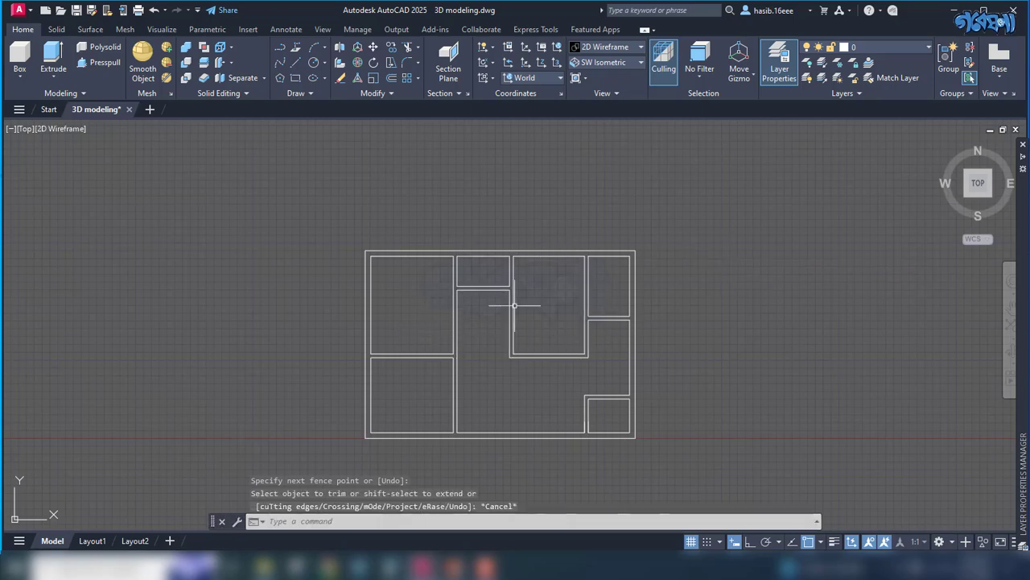
# - Window-select all the plan's wall lines, JOIN them into 3 polylines, then return to isometric view
pyautogui.click(309, 212)
pyautogui.click(703, 462)
pyautogui.write('jop')
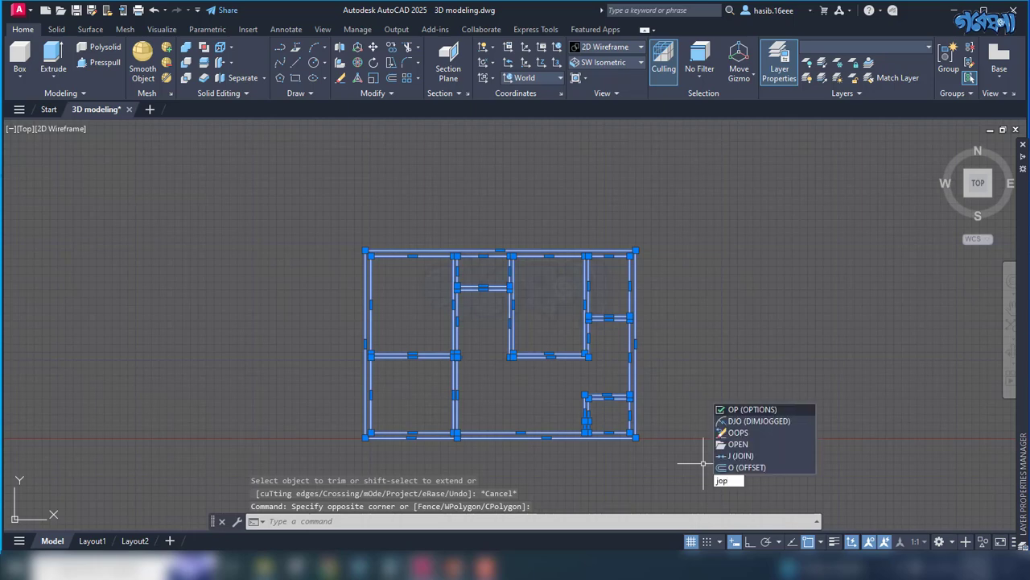
pyautogui.press('BackSpace')
pyautogui.write('in')
pyautogui.press('Return')
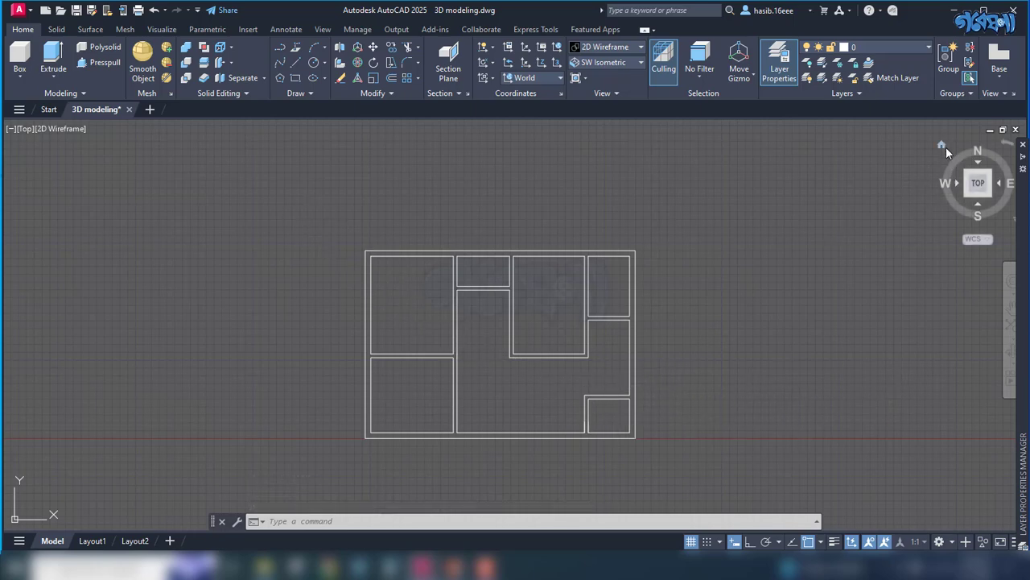
pyautogui.click(943, 143)
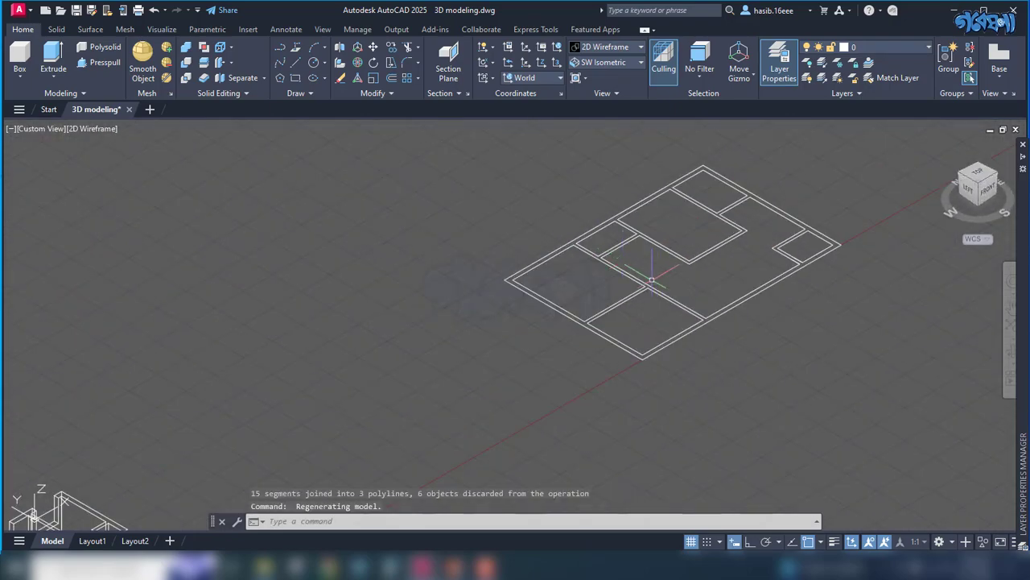
# - Presspull the bounded area between the plan's wall lines up 3' into a solid
pyautogui.click(105, 63)
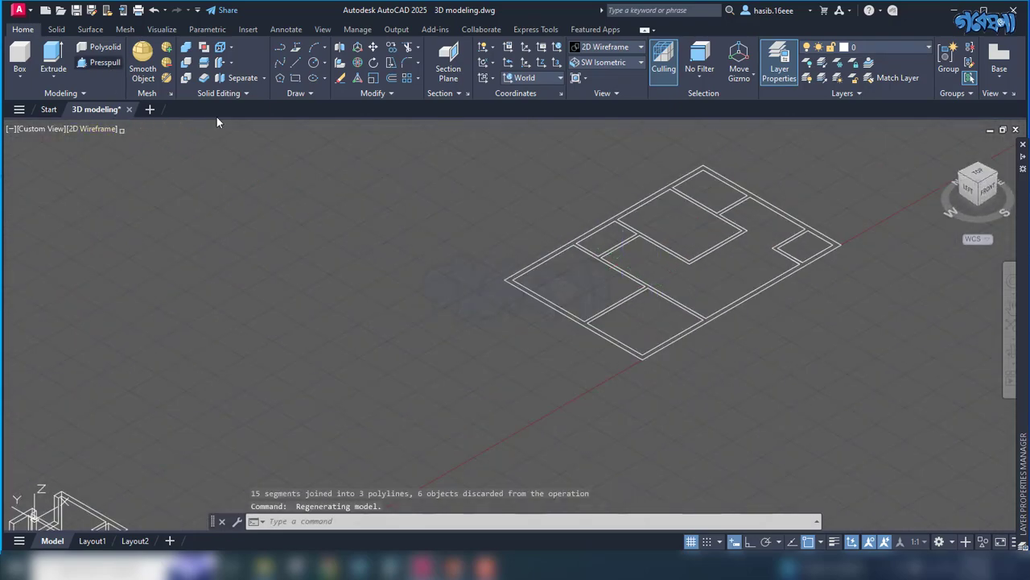
pyautogui.click(706, 320)
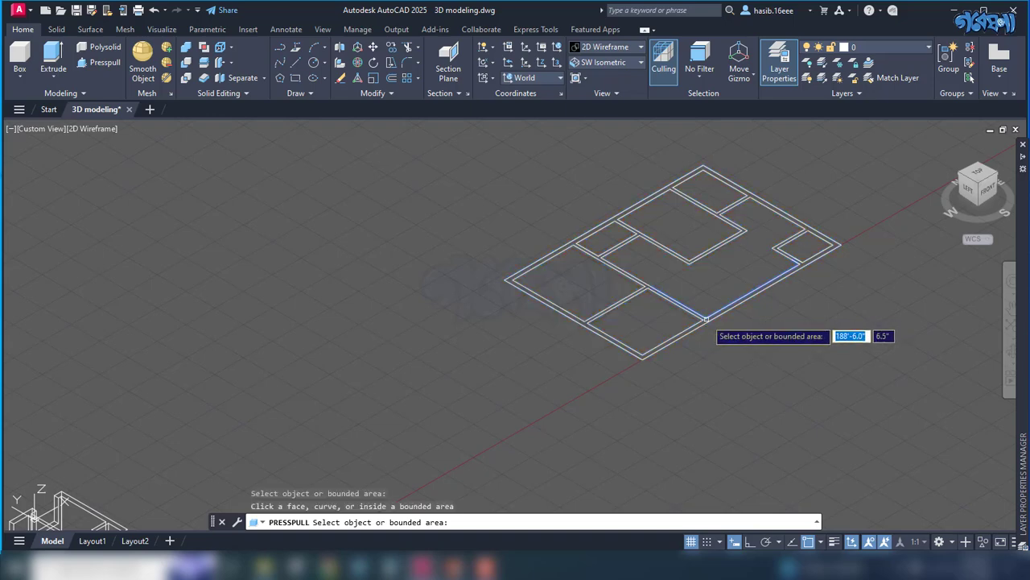
pyautogui.scroll(5, 704, 320)
pyautogui.click(702, 322)
pyautogui.scroll(-5, 701, 322)
pyautogui.write('3')
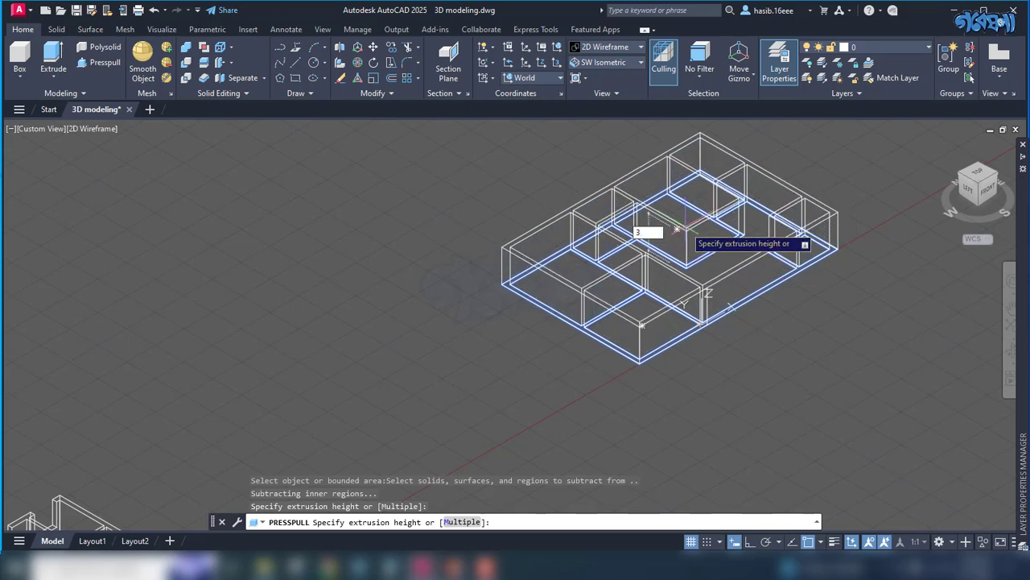
pyautogui.press('Return')
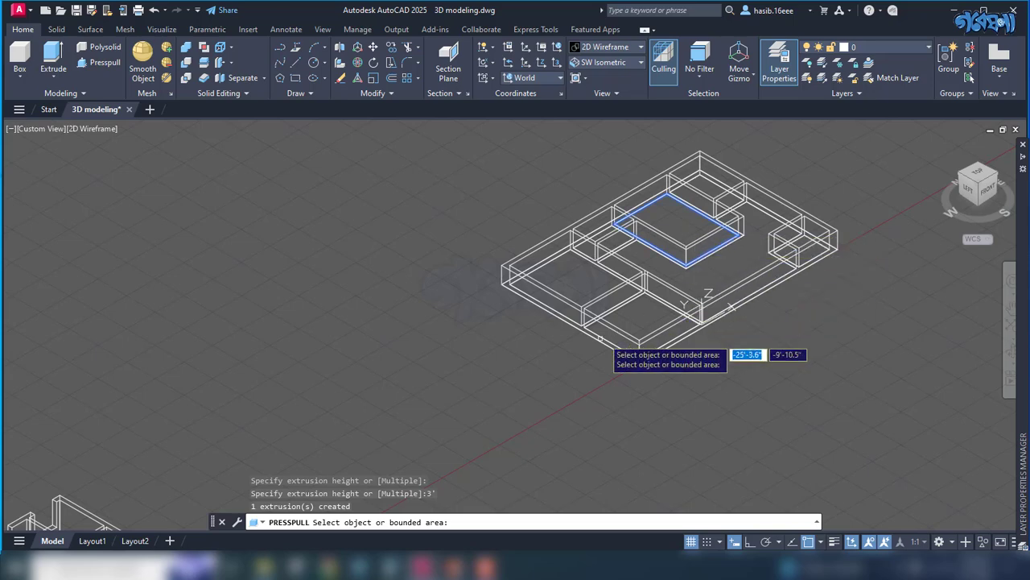
pyautogui.scroll(-3, 649, 310)
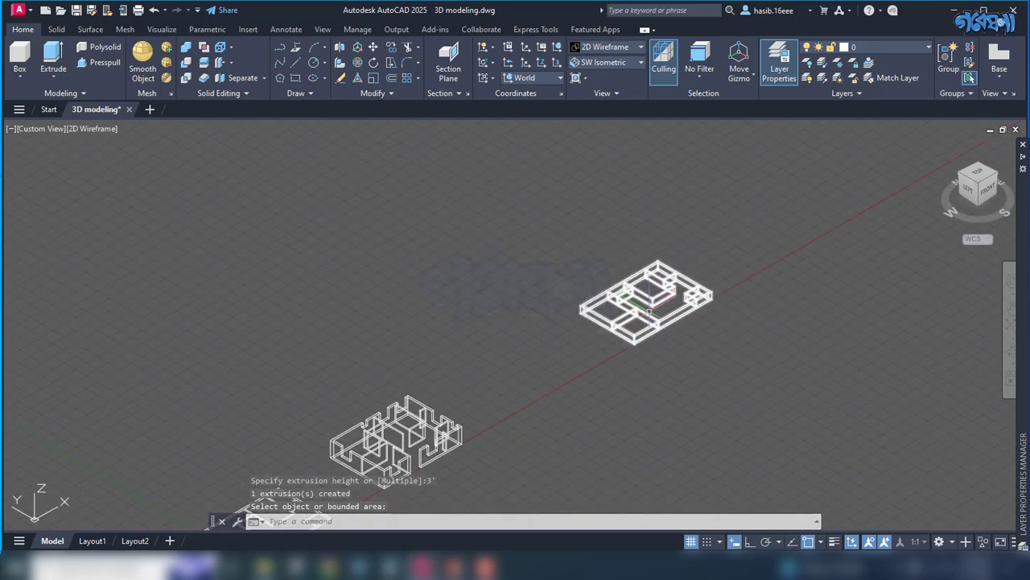
pyautogui.scroll(4, 618, 327)
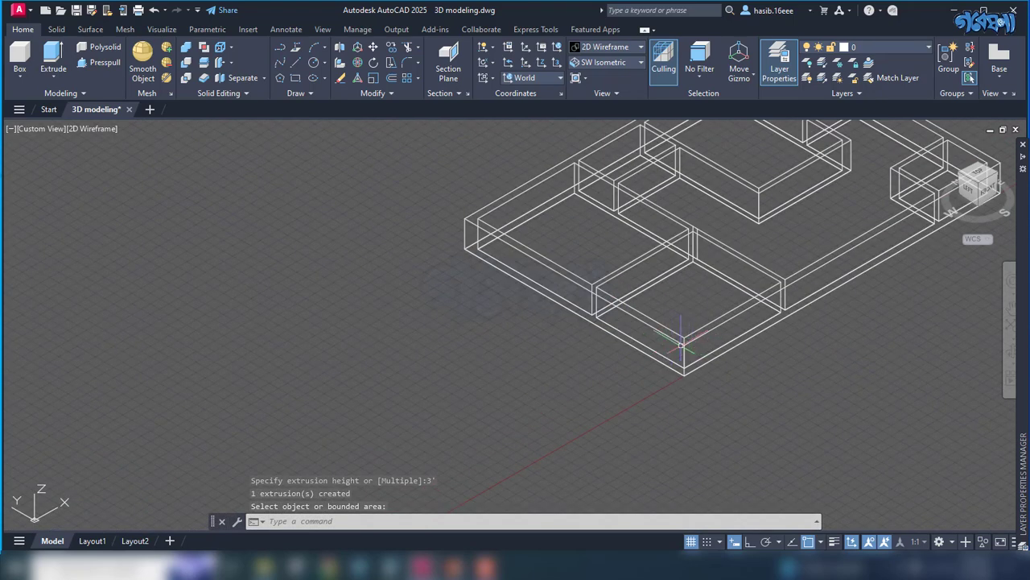
# - Move the plinth from its corner onto the matching corner of the walled house model
pyautogui.hotkey('ctrl', 'a')
pyautogui.press('Return')
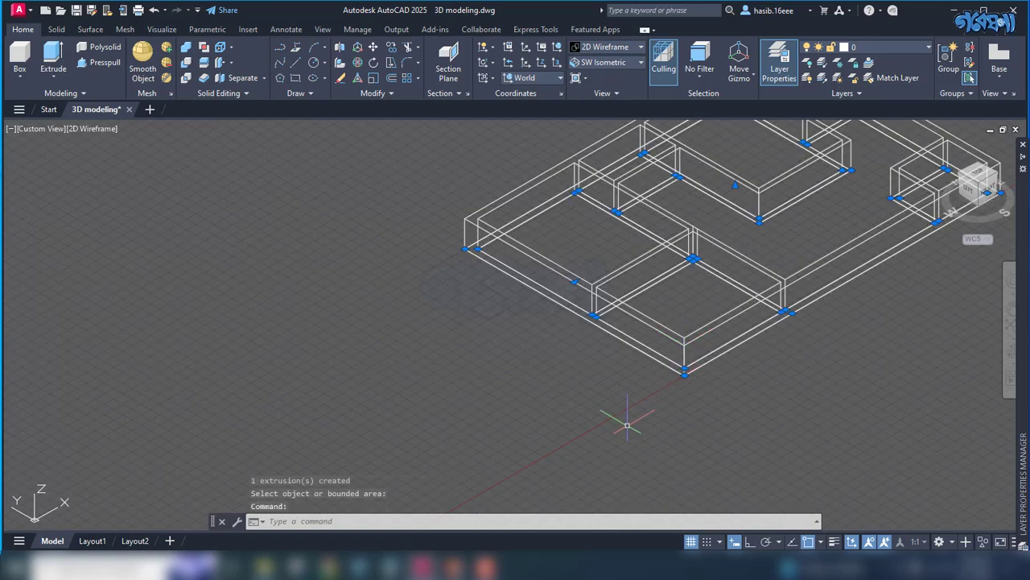
pyautogui.press('Return')
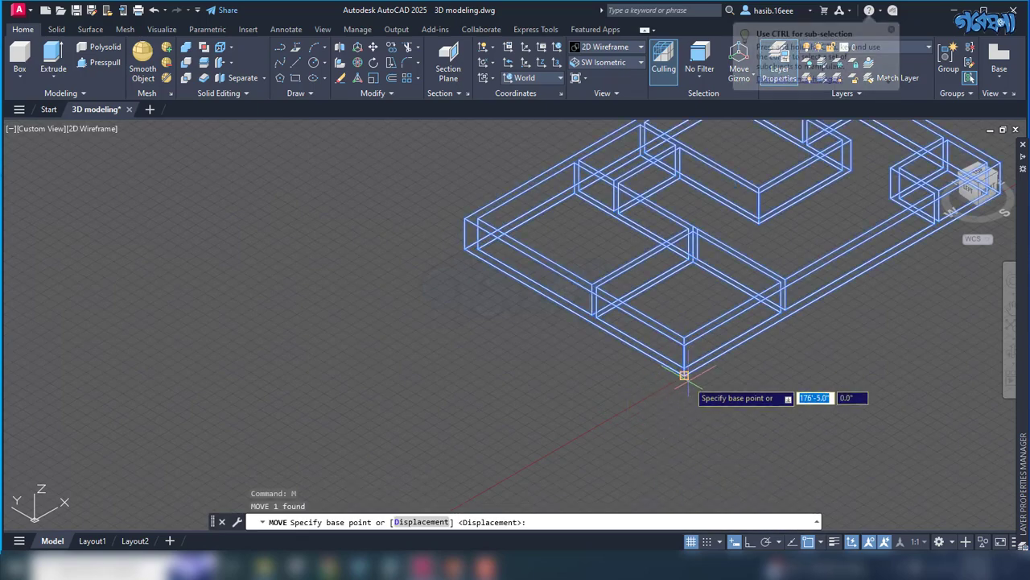
pyautogui.click(683, 375)
pyautogui.scroll(-2, 563, 386)
pyautogui.scroll(-4, 515, 399)
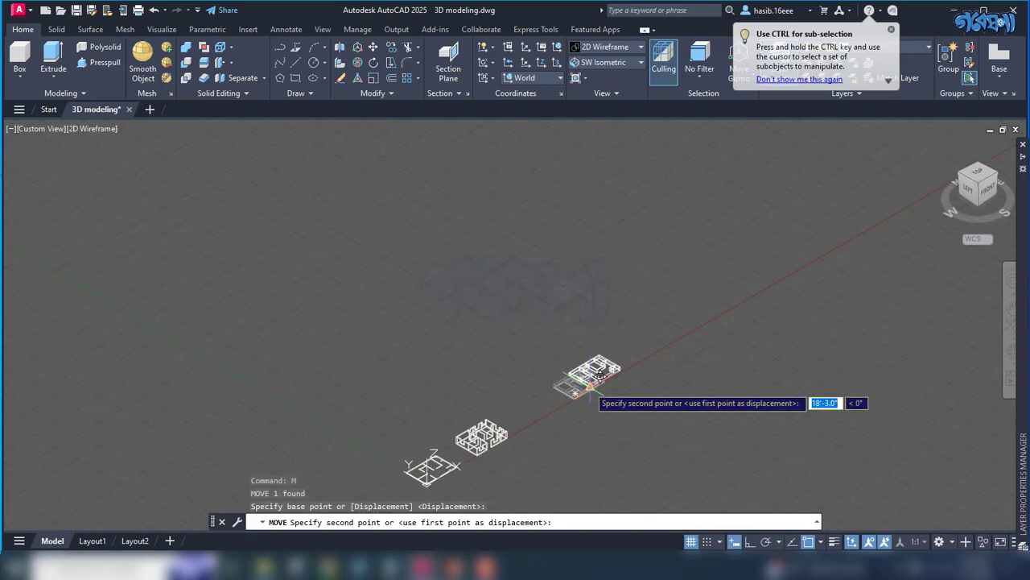
pyautogui.scroll(5, 499, 419)
pyautogui.scroll(-2, 497, 419)
pyautogui.scroll(-3, 497, 417)
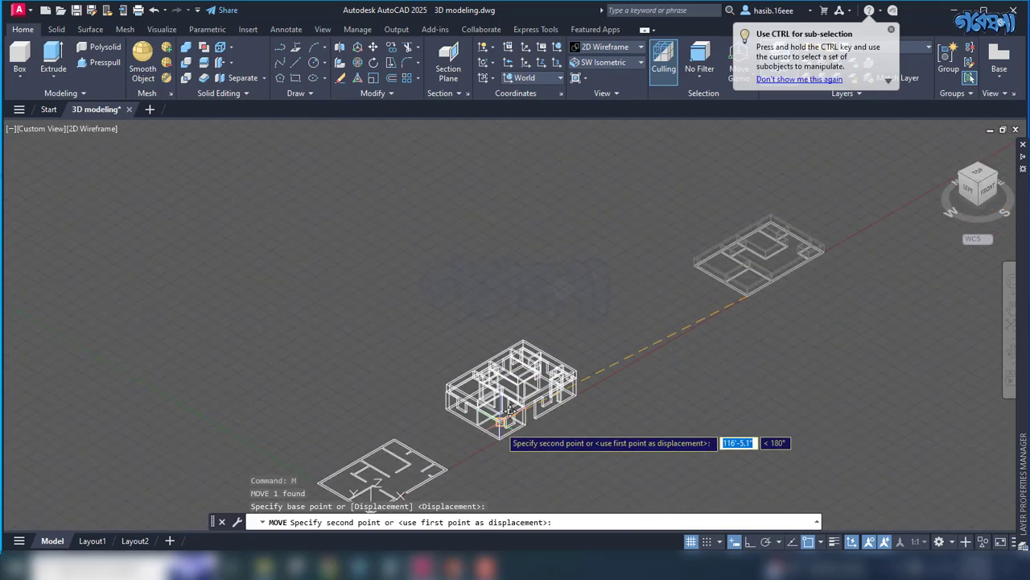
pyautogui.scroll(5, 507, 415)
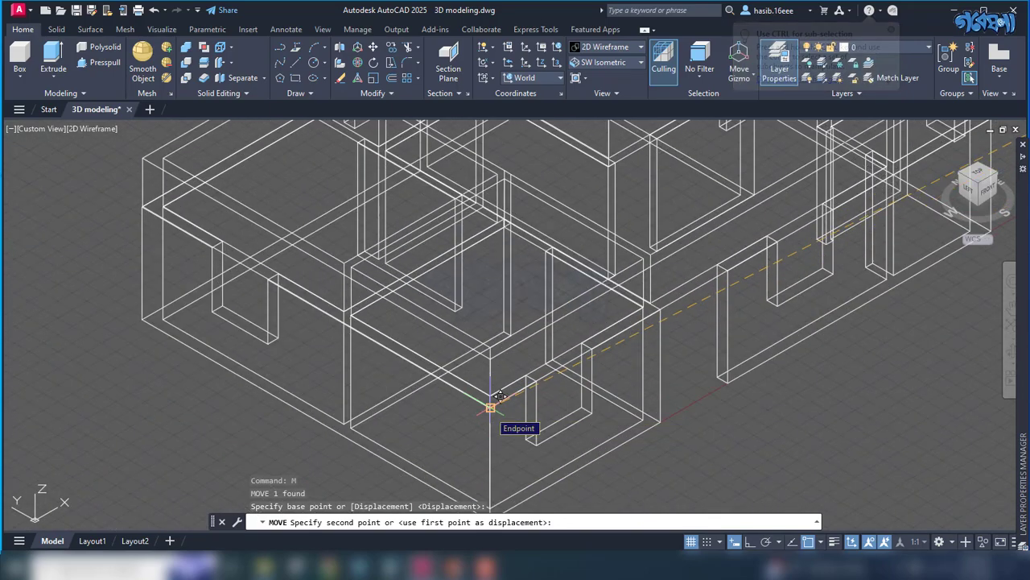
pyautogui.click(491, 407)
pyautogui.scroll(-3, 617, 471)
pyautogui.scroll(-2, 617, 471)
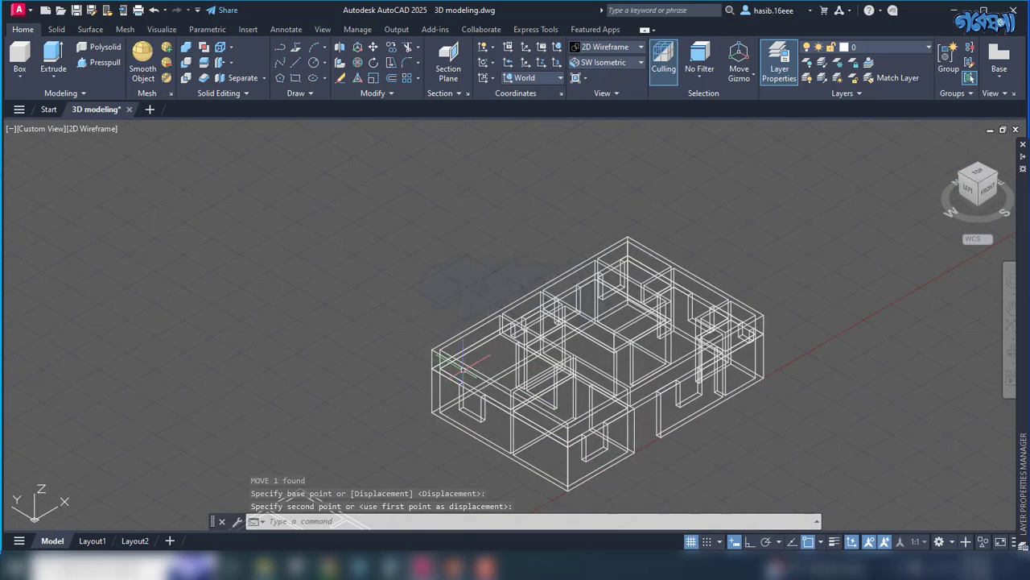
# - UNION the plinth and wall solids into one house solid and zoom out to the whole drawing
pyautogui.click(184, 48)
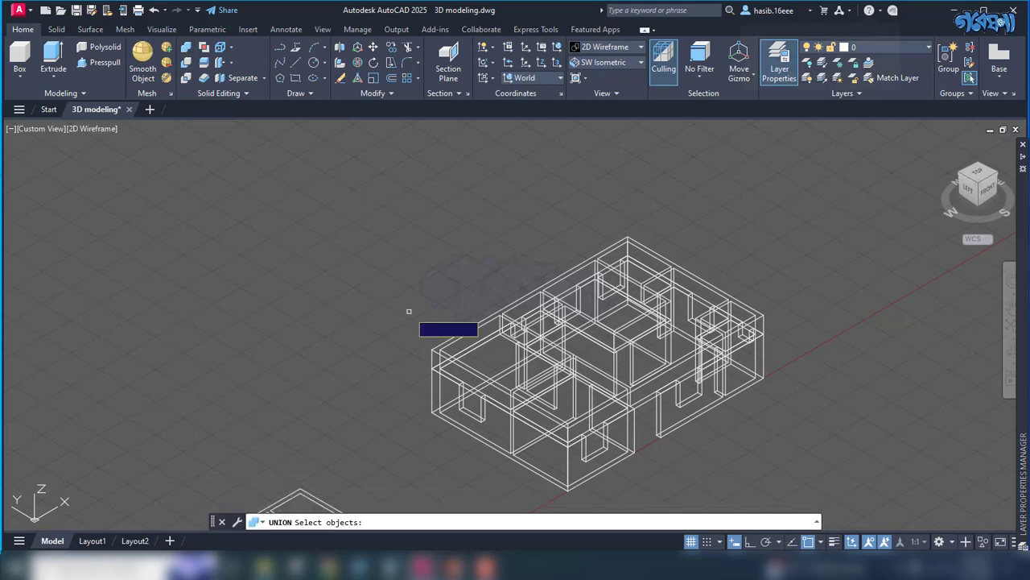
pyautogui.click(463, 368)
pyautogui.click(463, 368)
pyautogui.click(462, 368)
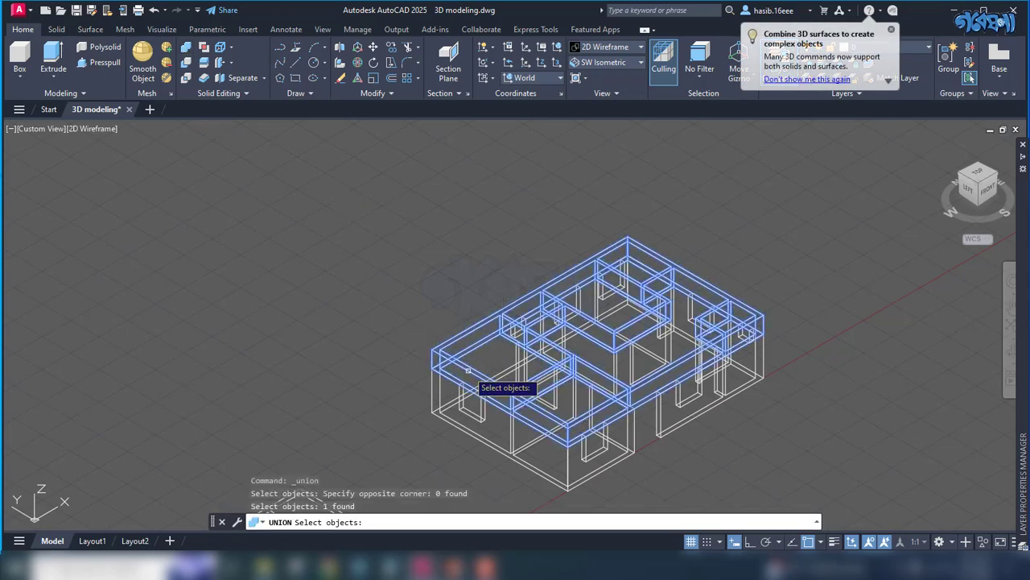
pyautogui.click(433, 393)
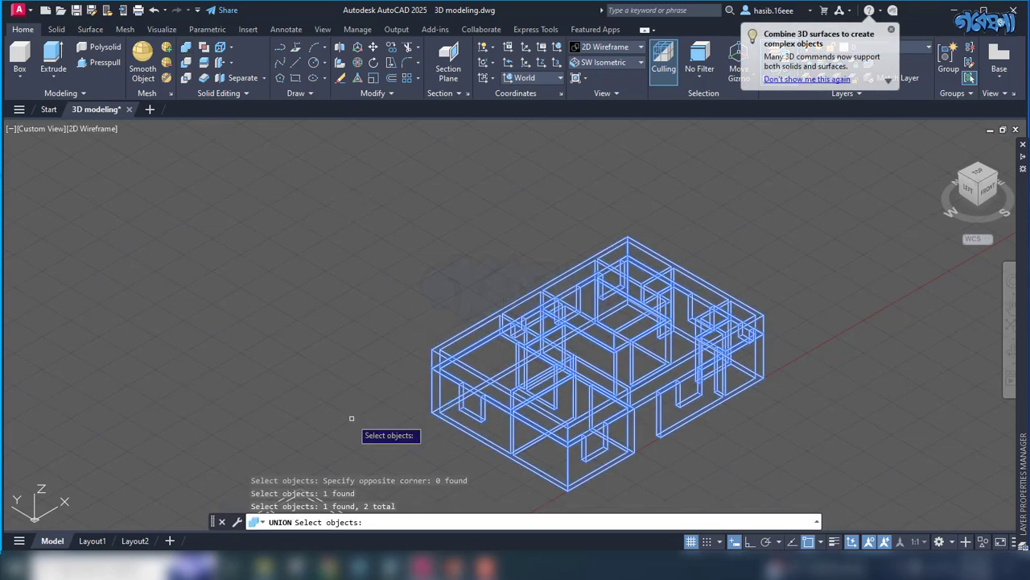
pyautogui.press('Return')
pyautogui.scroll(4, 592, 432)
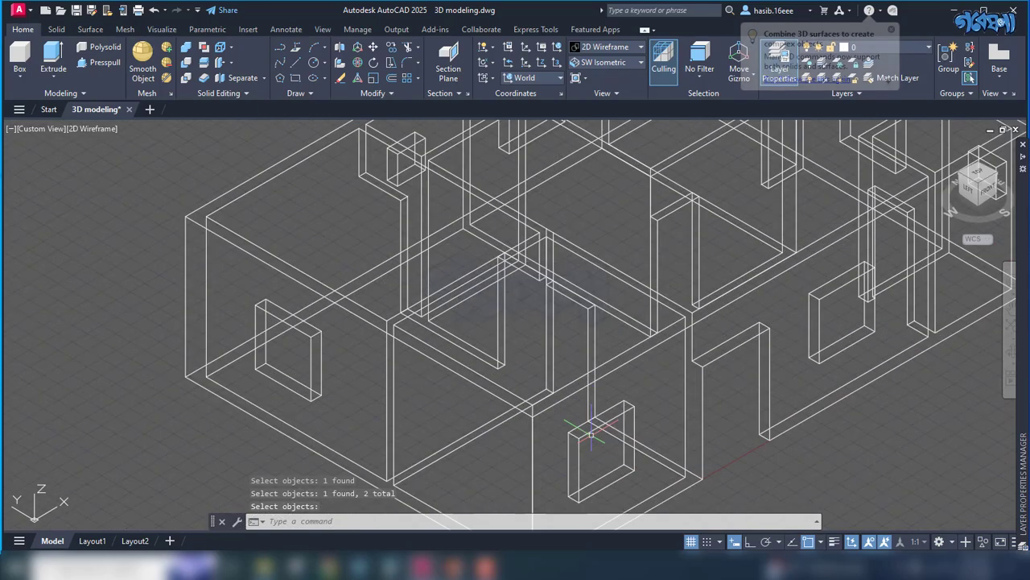
pyautogui.scroll(-5, 592, 433)
pyautogui.scroll(1, 593, 434)
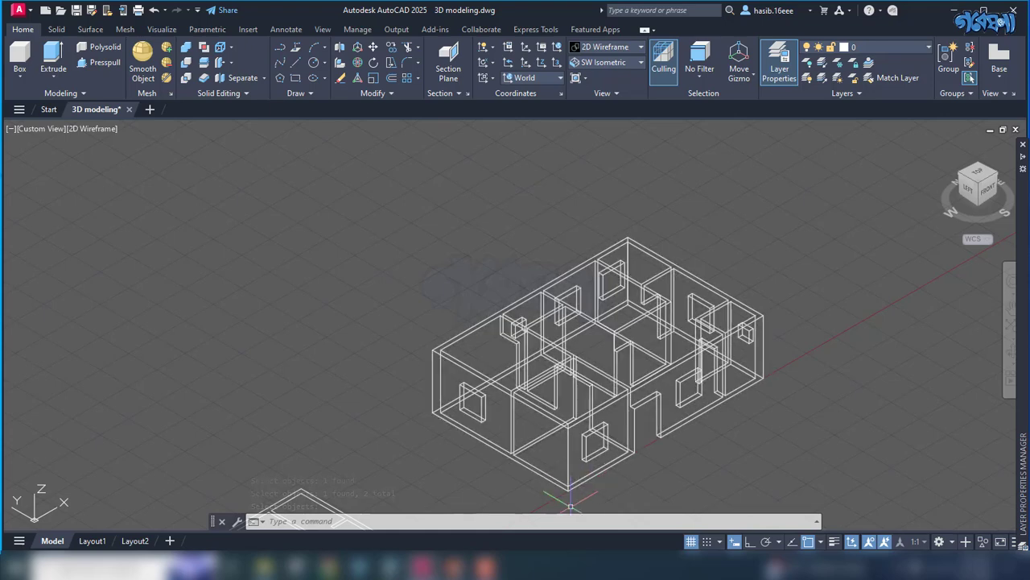
pyautogui.scroll(-1, 584, 426)
pyautogui.scroll(-3, 597, 346)
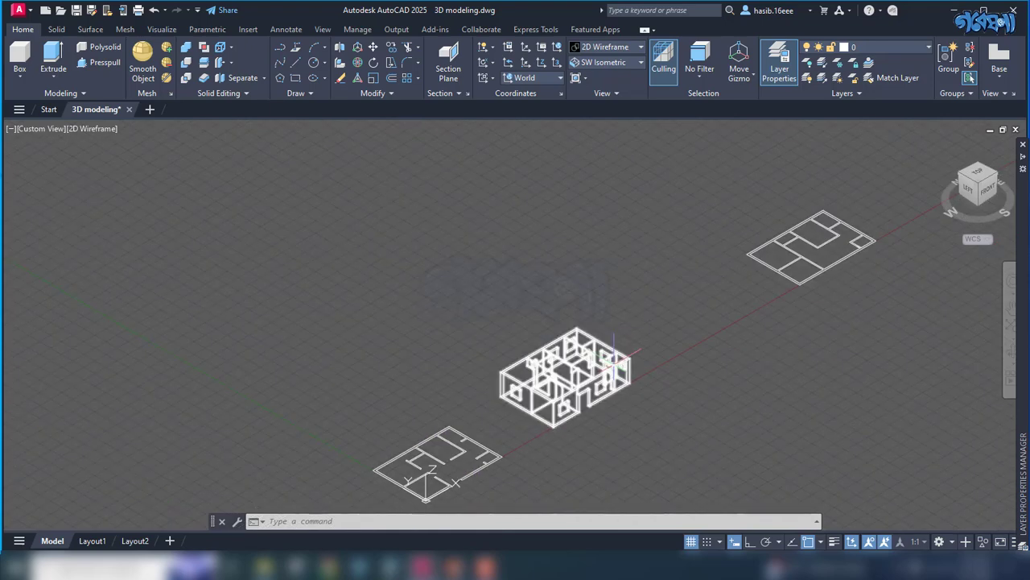
# - Pan to the upper-right floor plan and view it from the top
pyautogui.moveTo(860, 280)
pyautogui.mouseDown(button='middle')
pyautogui.moveTo(837, 322)
pyautogui.moveTo(715, 448)
pyautogui.mouseUp(button='middle')
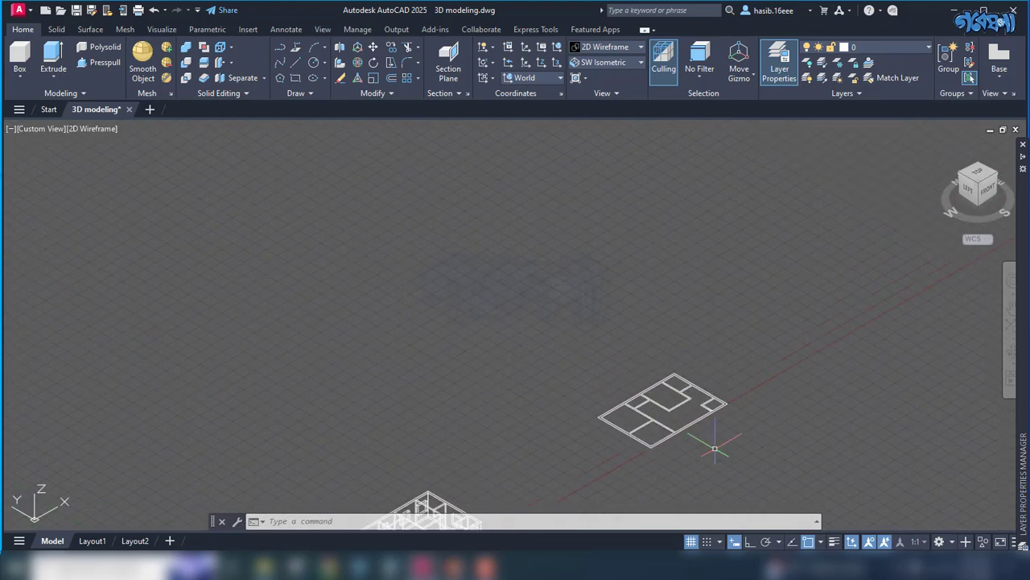
pyautogui.click(976, 181)
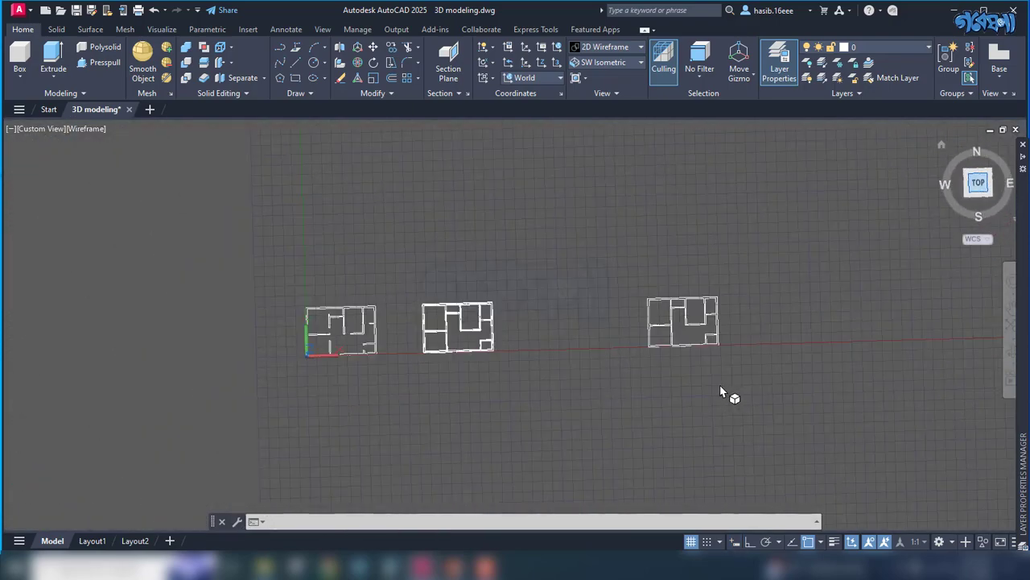
pyautogui.scroll(5, 697, 347)
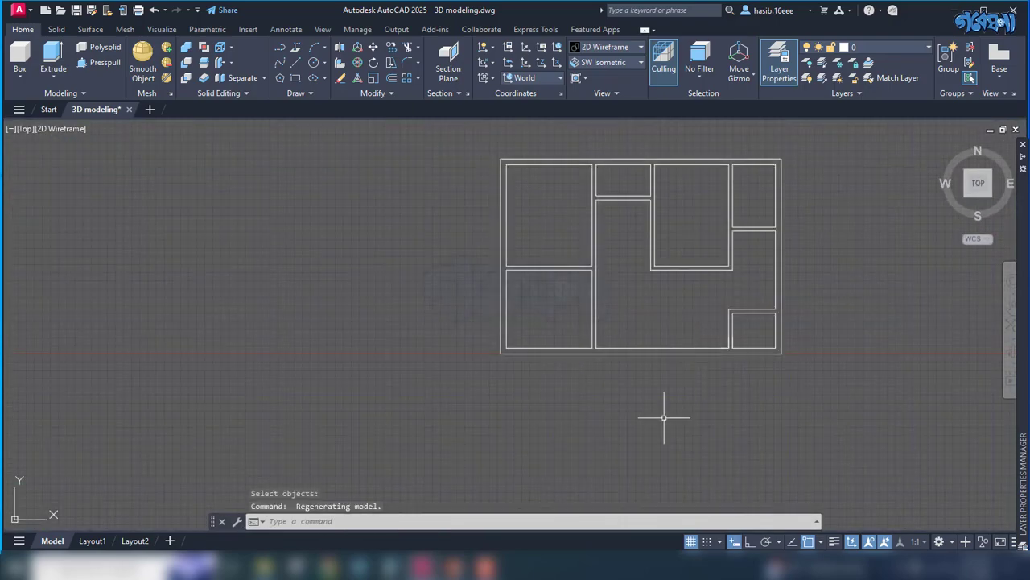
pyautogui.scroll(-5, 600, 207)
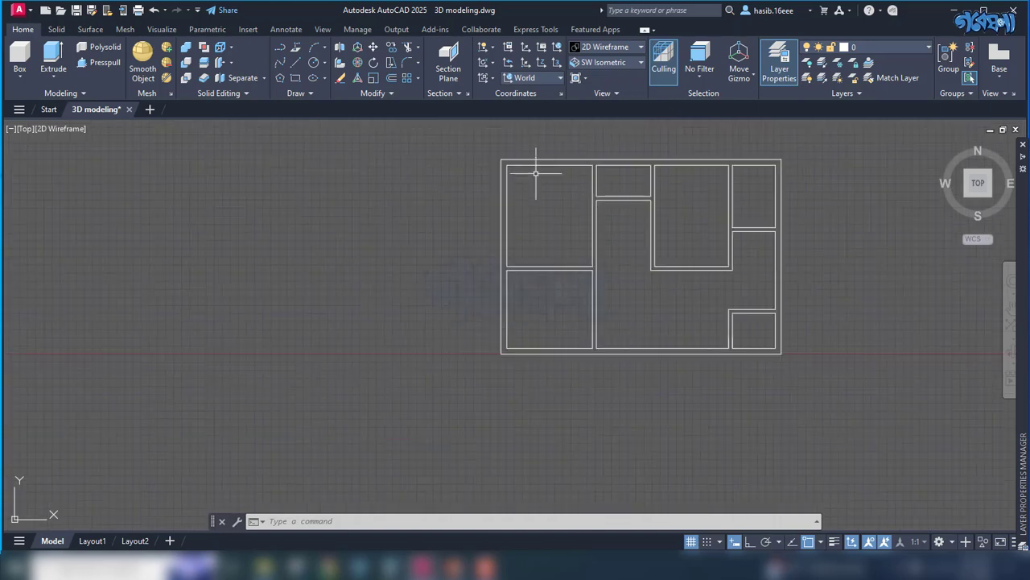
# - Select the eight interior room outlines and delete them
pyautogui.click(506, 165)
pyautogui.click(628, 167)
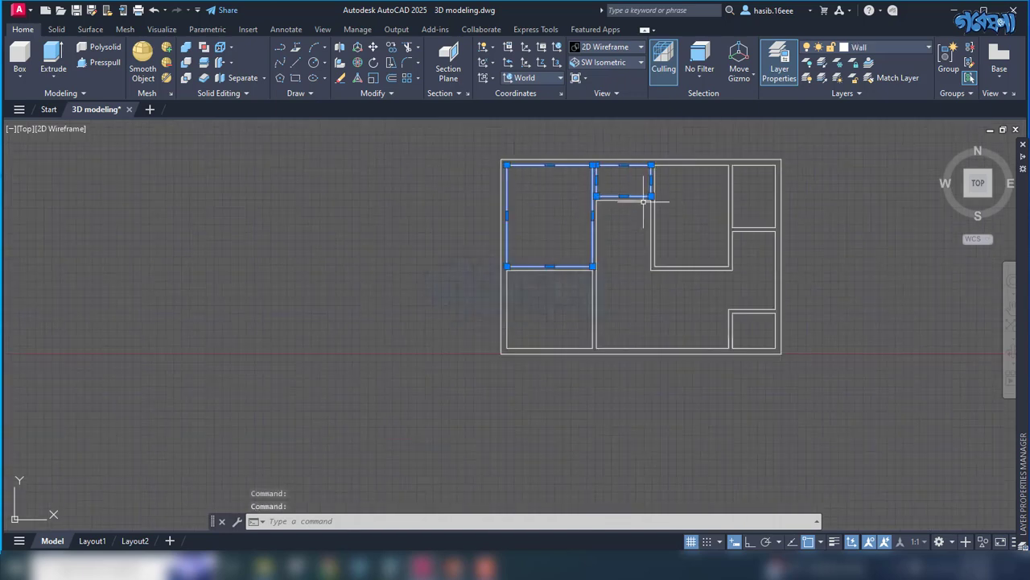
pyautogui.click(653, 197)
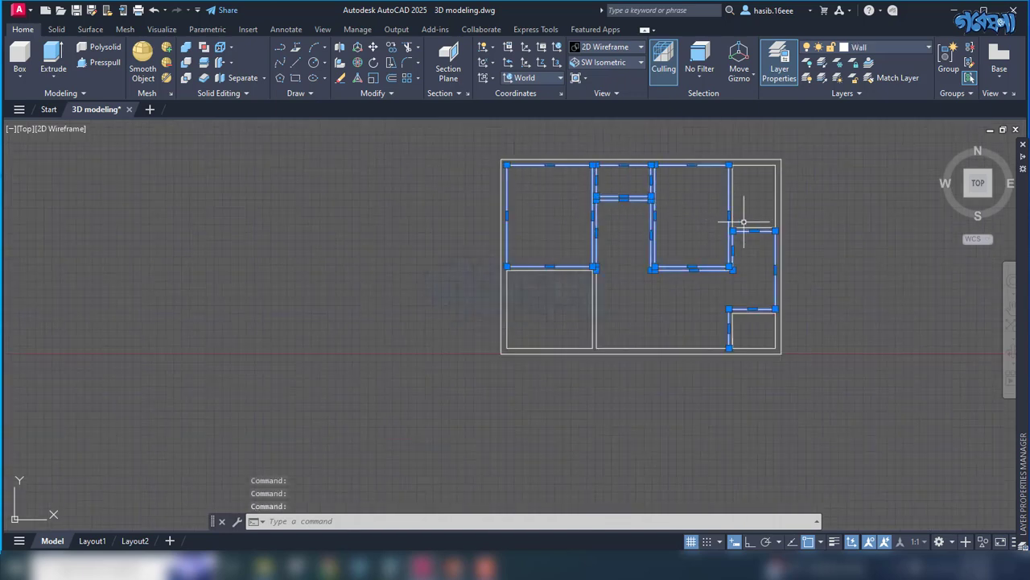
pyautogui.click(755, 285)
pyautogui.click(701, 328)
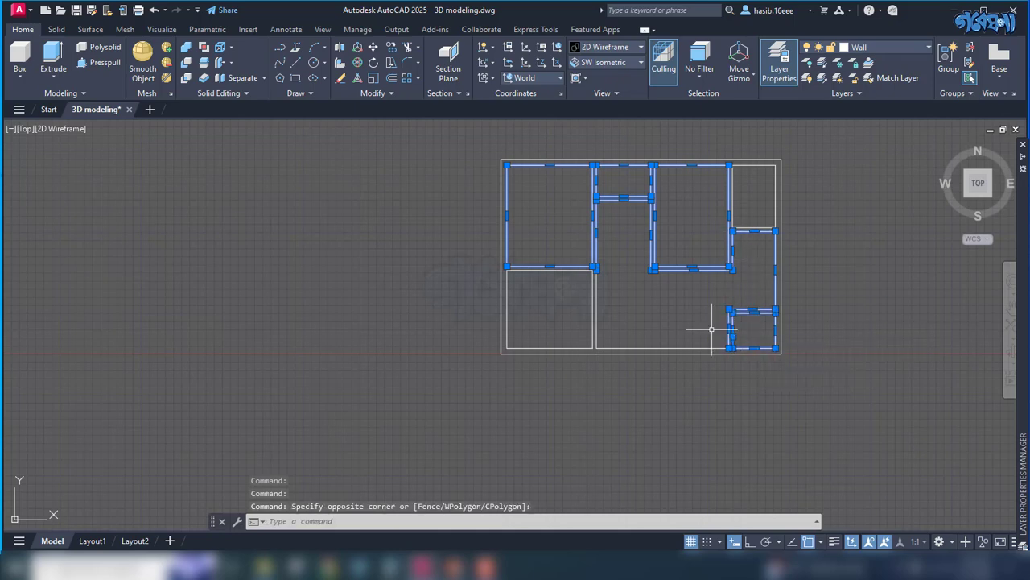
pyautogui.click(699, 326)
pyautogui.click(577, 308)
pyautogui.click(750, 201)
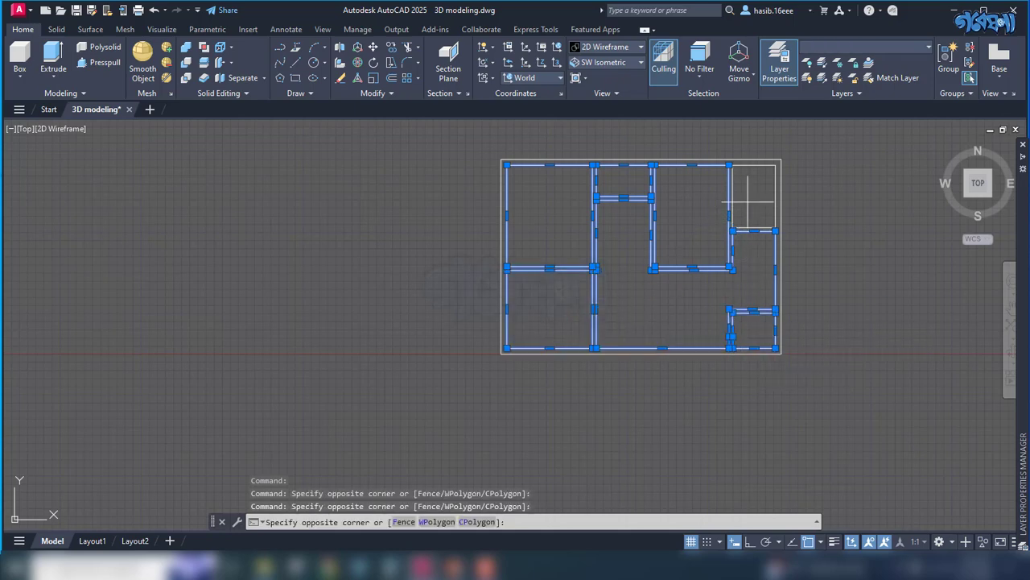
pyautogui.click(689, 216)
pyautogui.press('Delete')
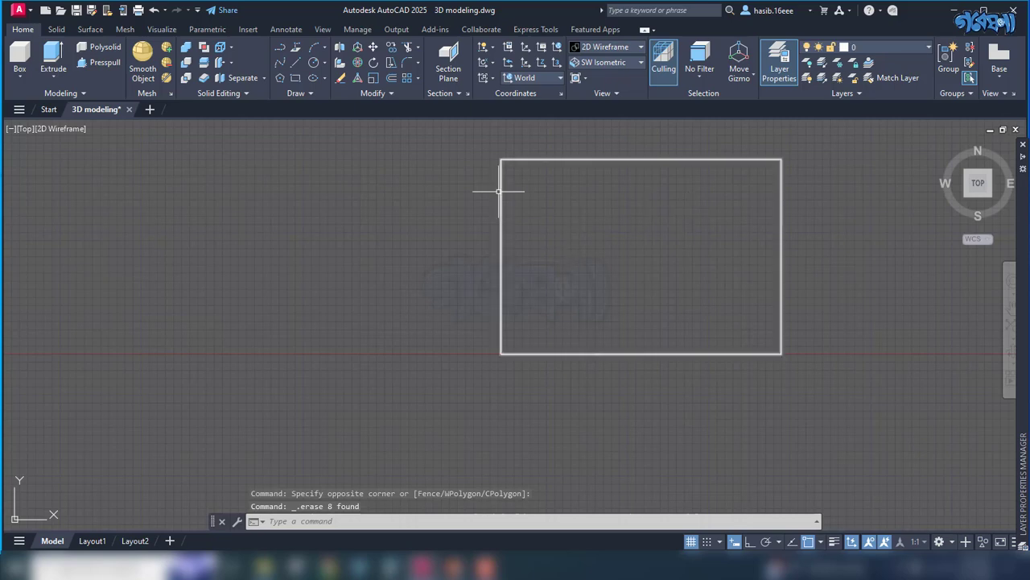
# - Draw a new rectangle from the outline's top-left corner to its bottom-right corner
pyautogui.click(544, 159)
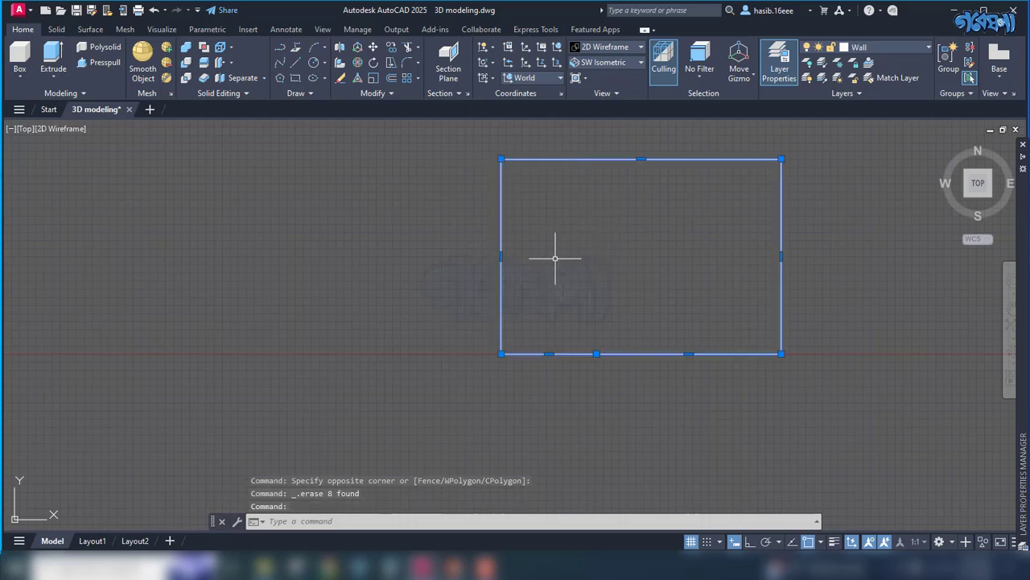
pyautogui.press('Escape')
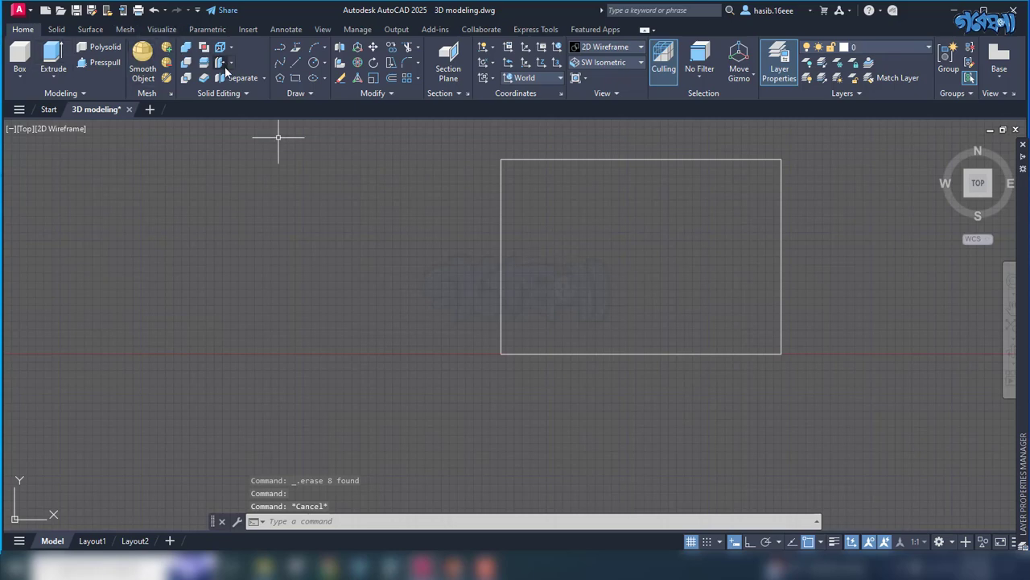
pyautogui.click(295, 78)
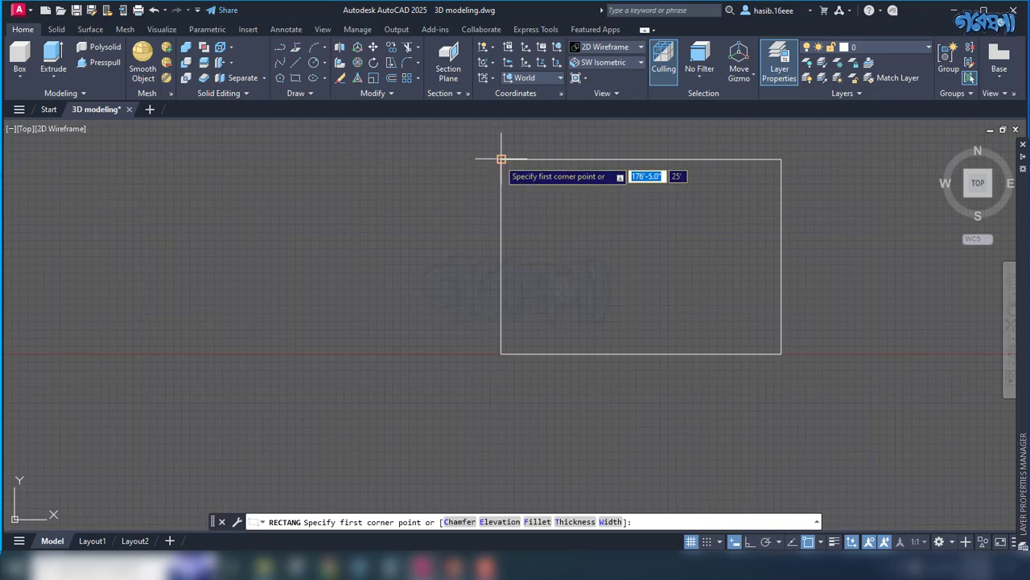
pyautogui.click(501, 159)
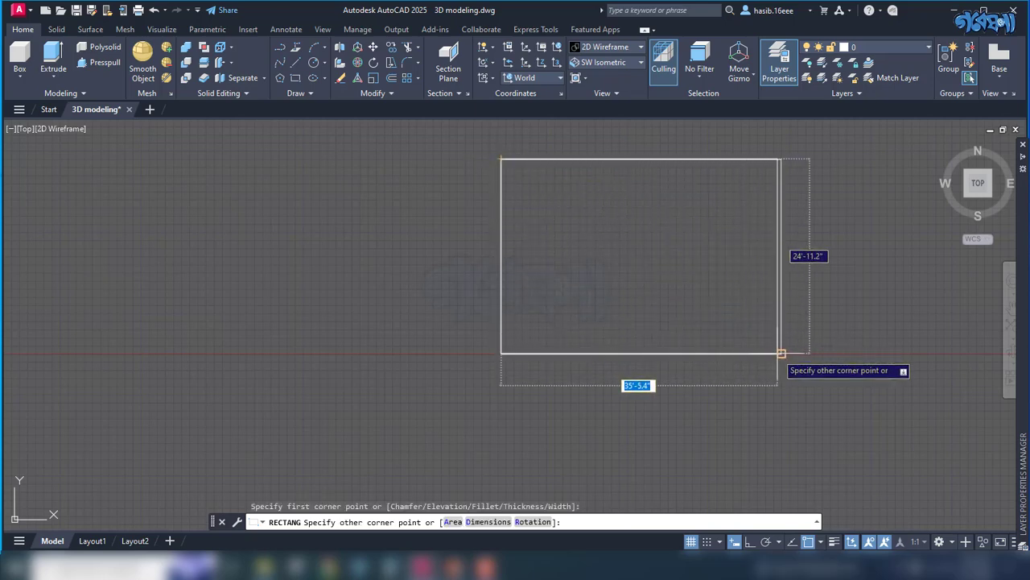
pyautogui.click(779, 352)
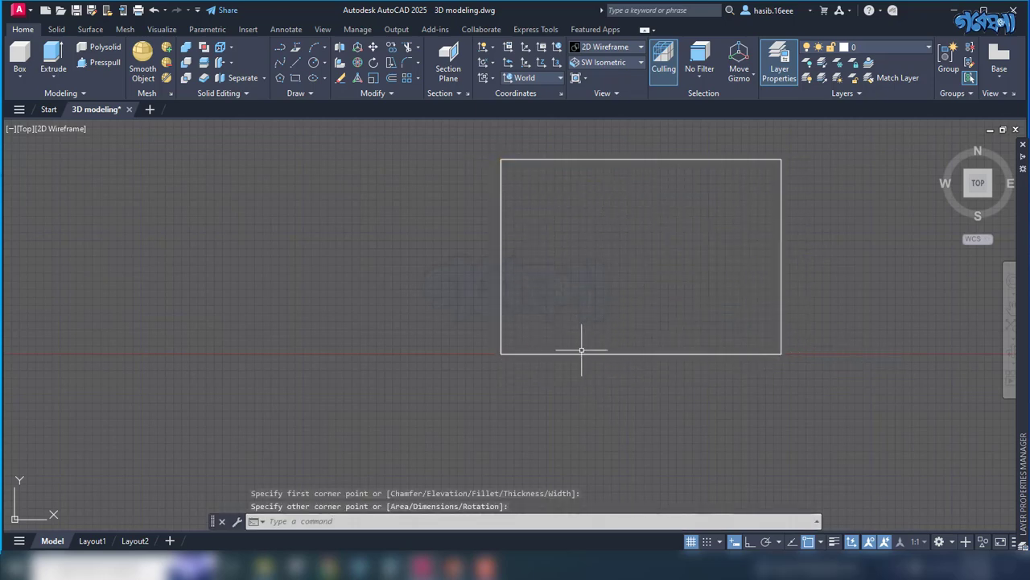
# - Move the new rectangle from its bottom-left corner to the left of the plan
pyautogui.click(526, 161)
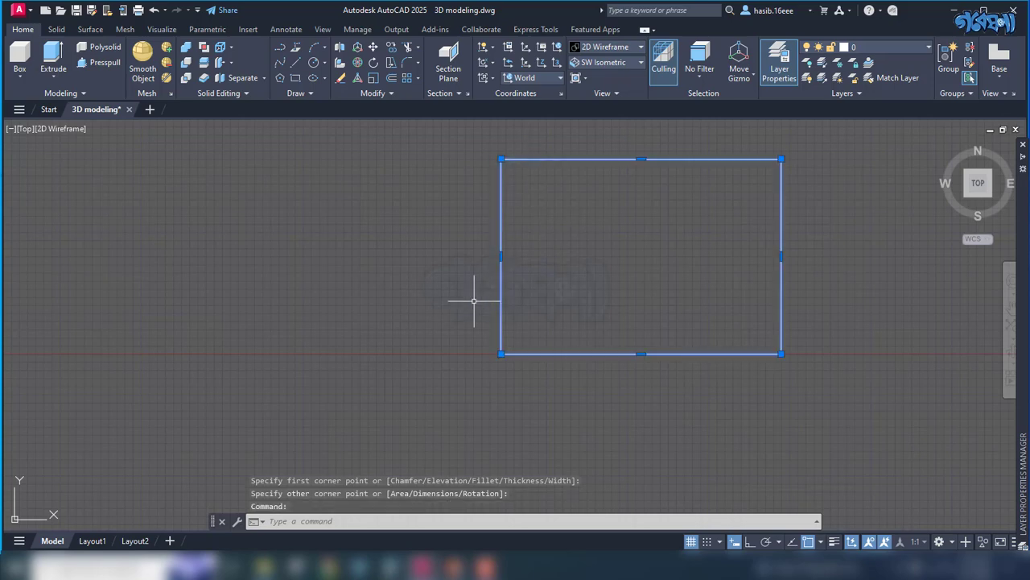
pyautogui.write('m')
pyautogui.press('Return')
pyautogui.click(501, 353)
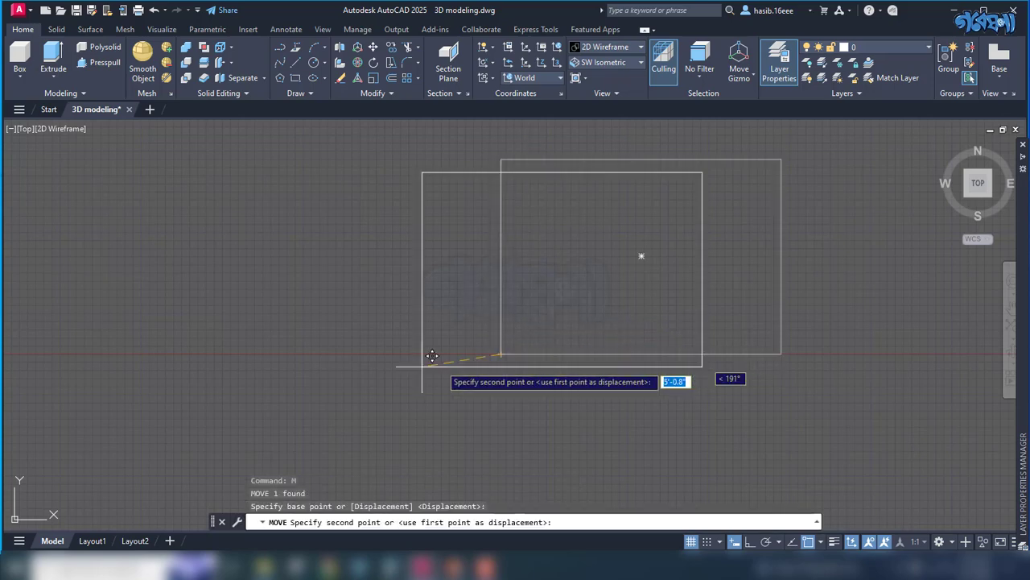
pyautogui.click(189, 370)
# - Window-select the leftover right-hand outline and delete it
pyautogui.click(491, 138)
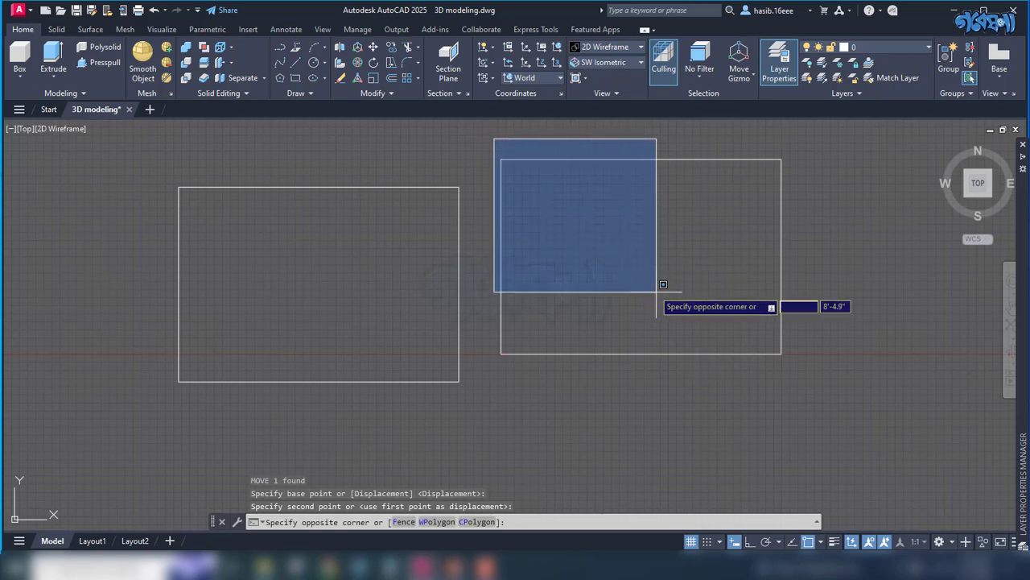
pyautogui.click(816, 375)
pyautogui.press('Delete')
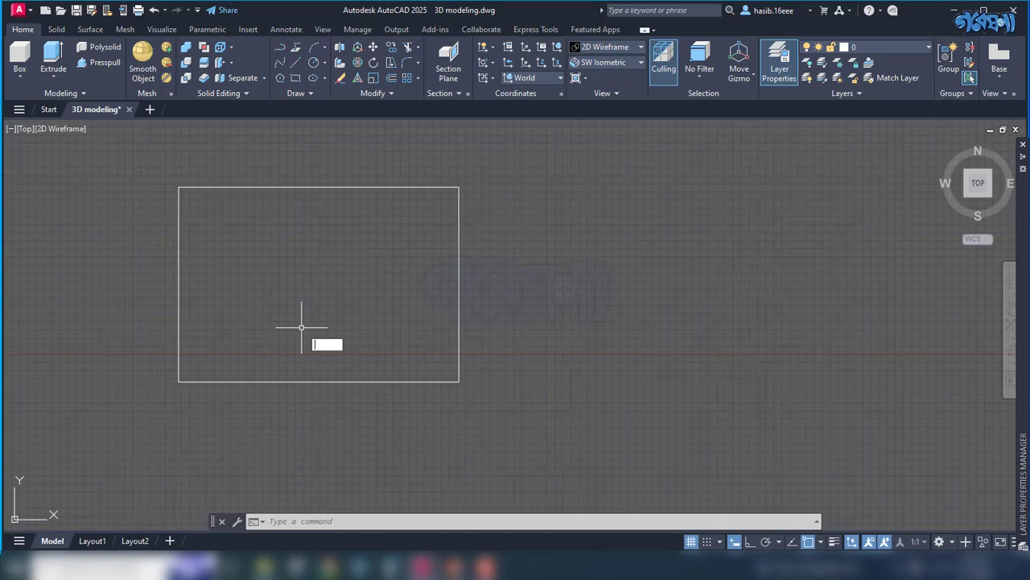
pyautogui.write('o')
# - Offset the plan's outer rectangle 10 outward to form a double-line boundary, then view isometrically
pyautogui.press('Return')
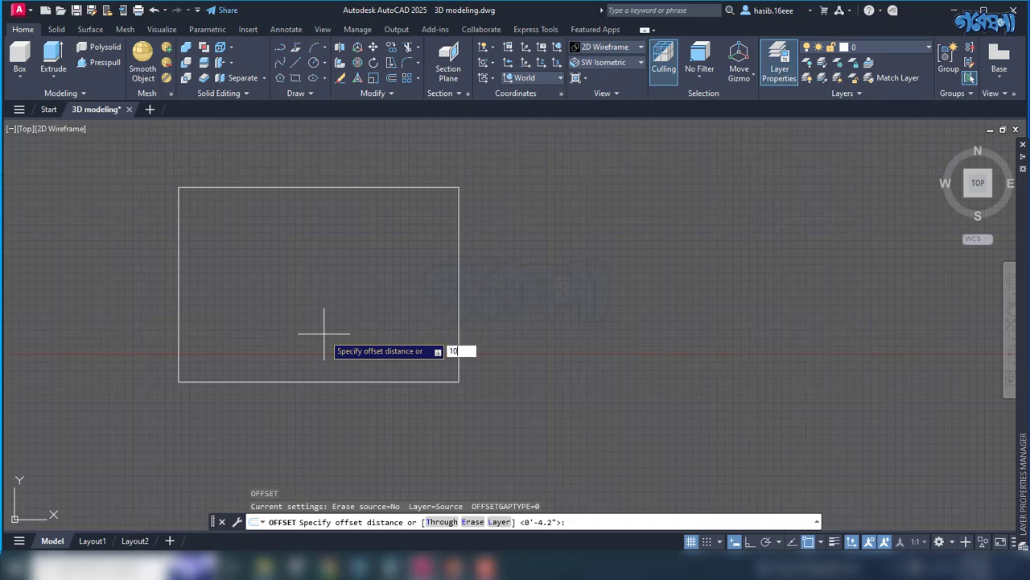
pyautogui.press('Return')
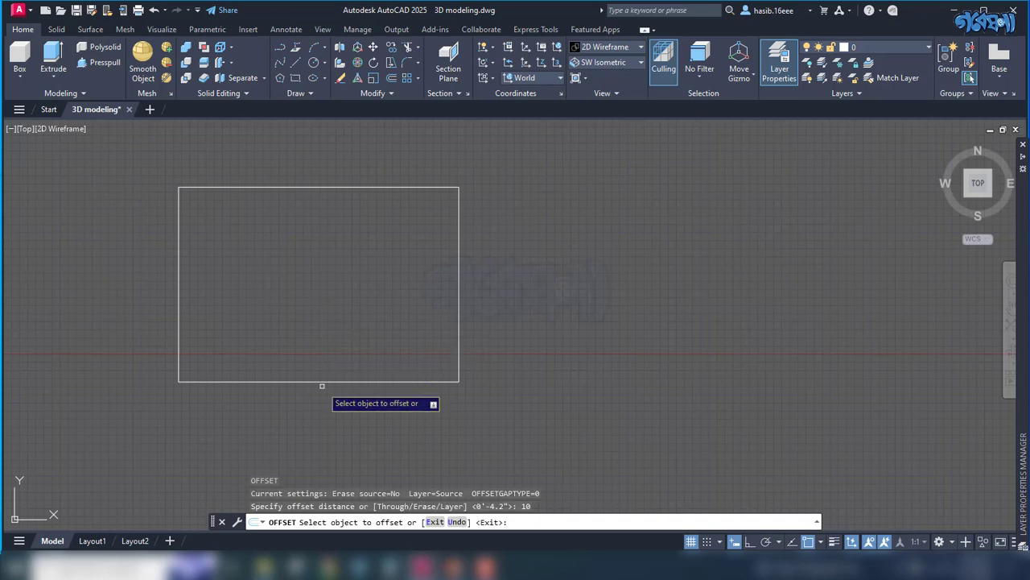
pyautogui.click(339, 382)
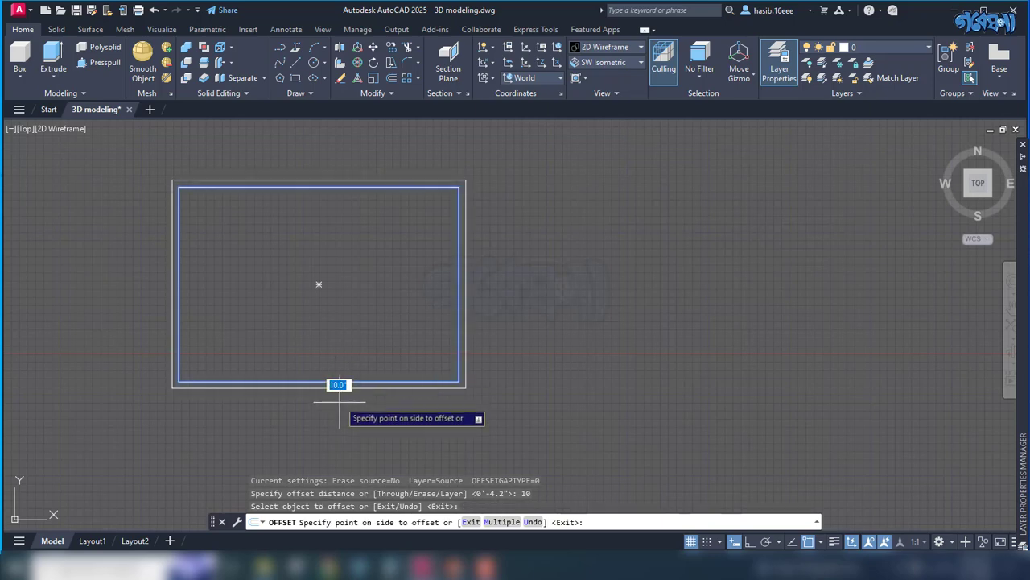
pyautogui.click(339, 403)
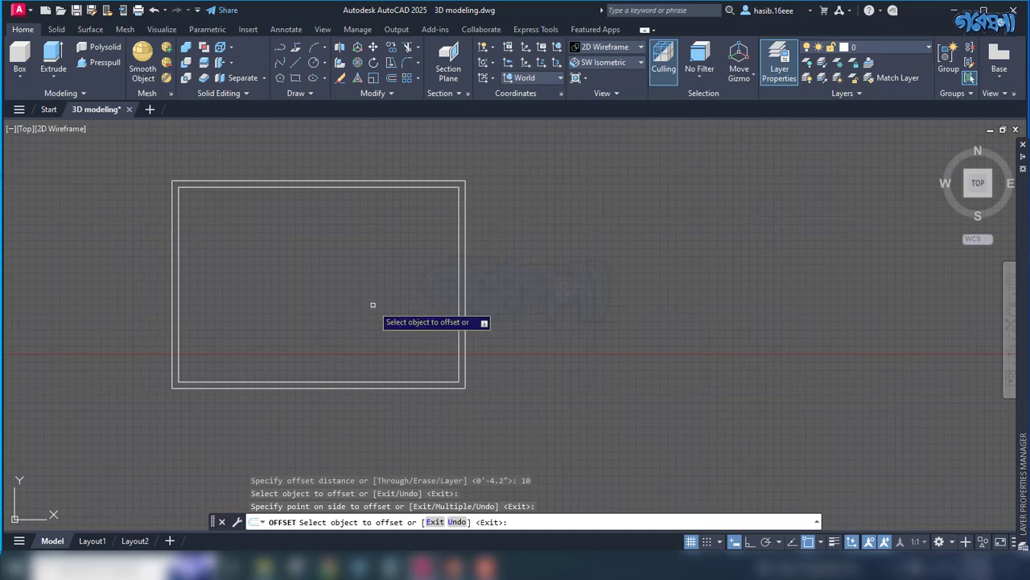
pyautogui.press('Escape')
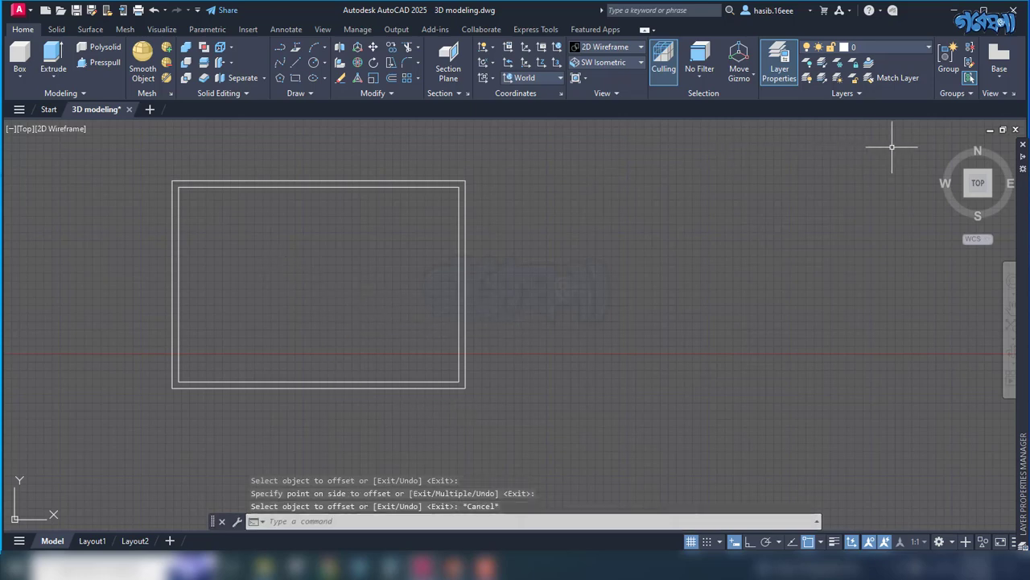
pyautogui.click(941, 142)
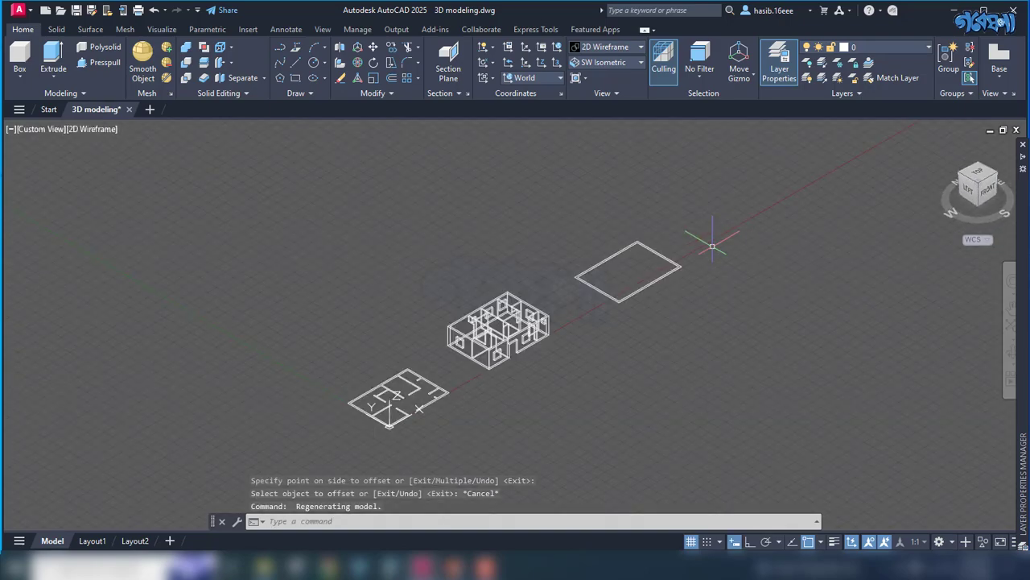
# - Extrude the outer rectangle 1' high into a thin slab, then return to the Top view
pyautogui.scroll(5, 711, 245)
pyautogui.scroll(-2, 667, 272)
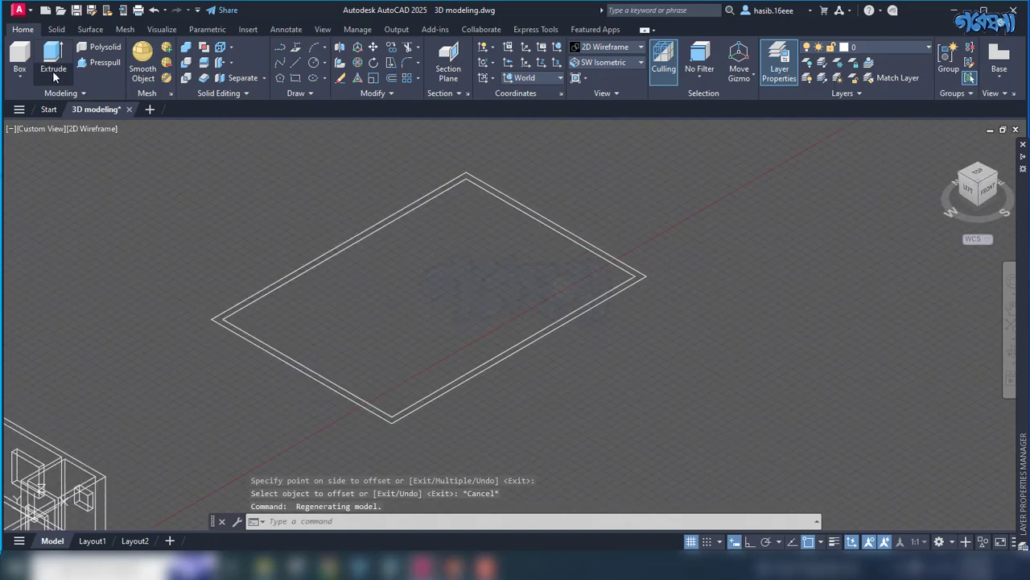
pyautogui.click(106, 62)
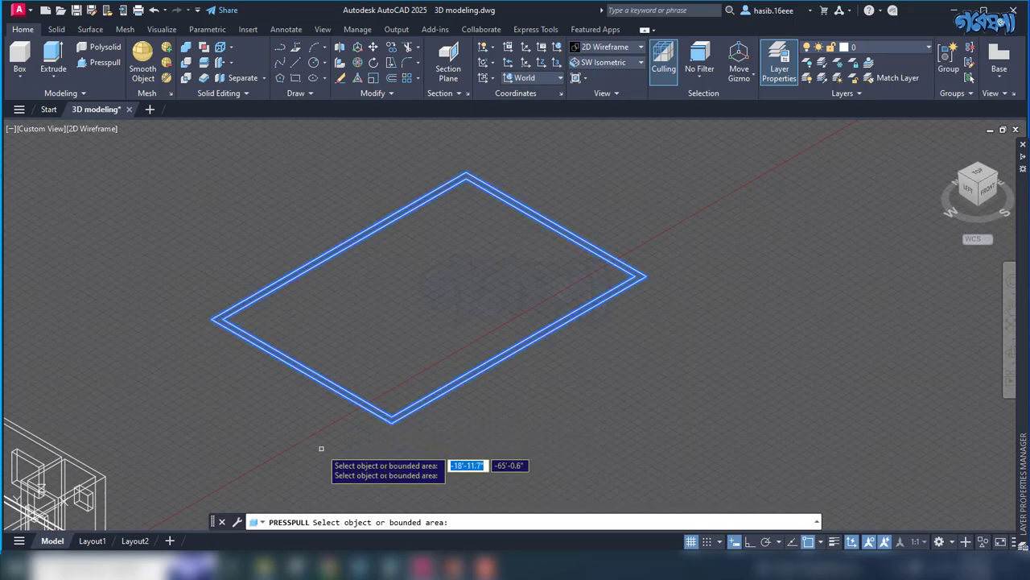
pyautogui.press('Escape')
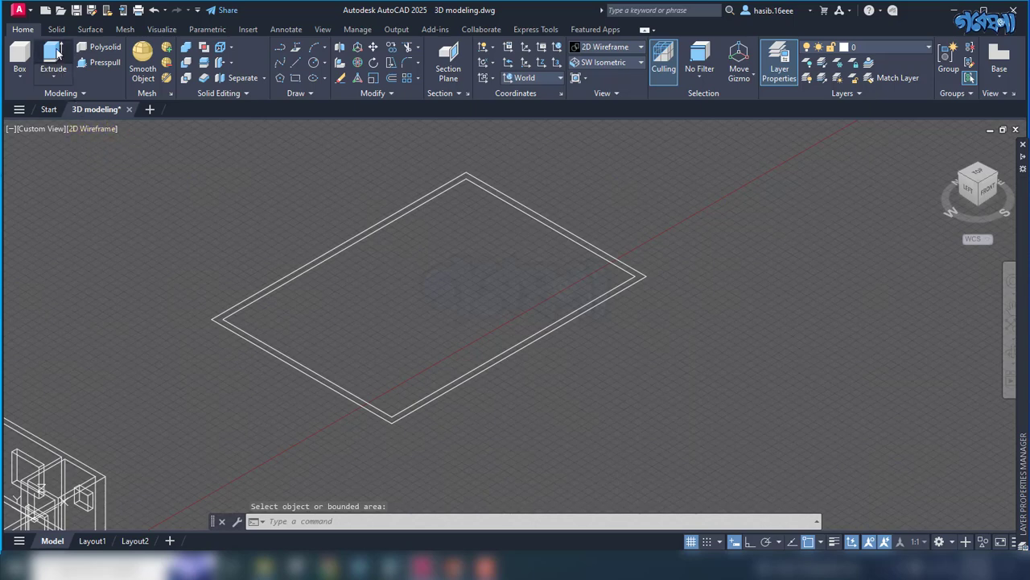
pyautogui.click(54, 56)
pyautogui.click(383, 418)
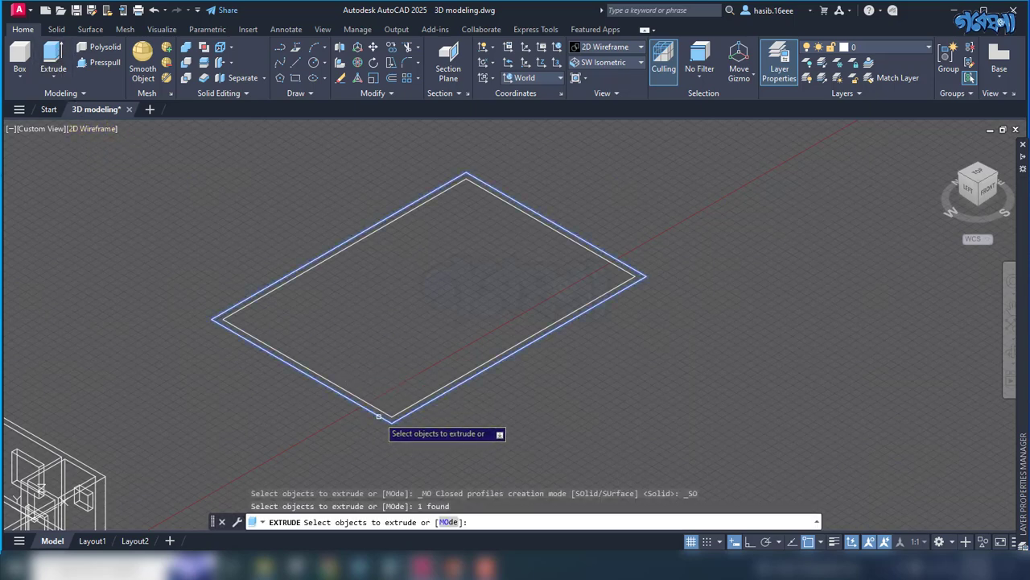
pyautogui.press('Return')
pyautogui.write('1')
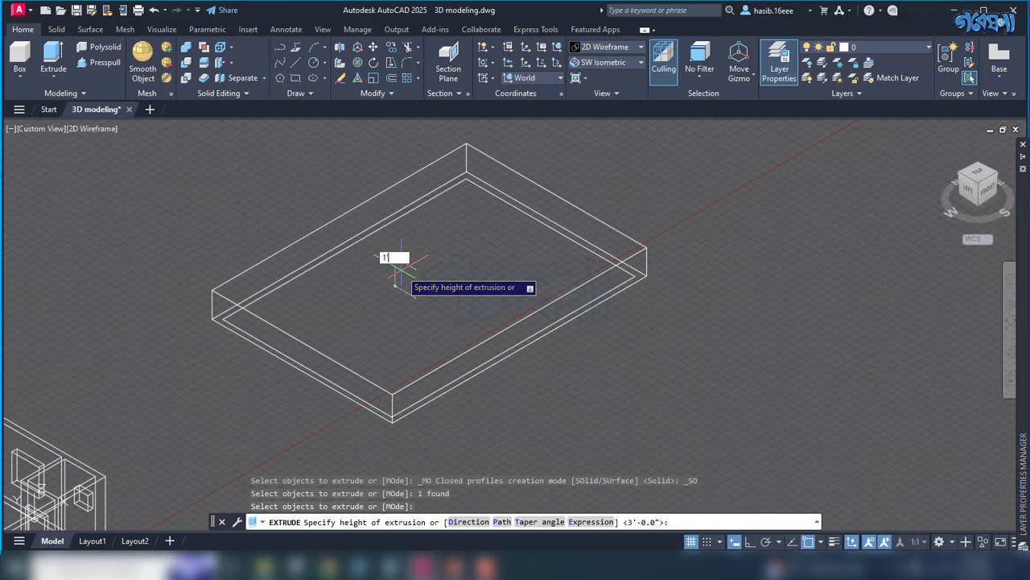
pyautogui.press('Return')
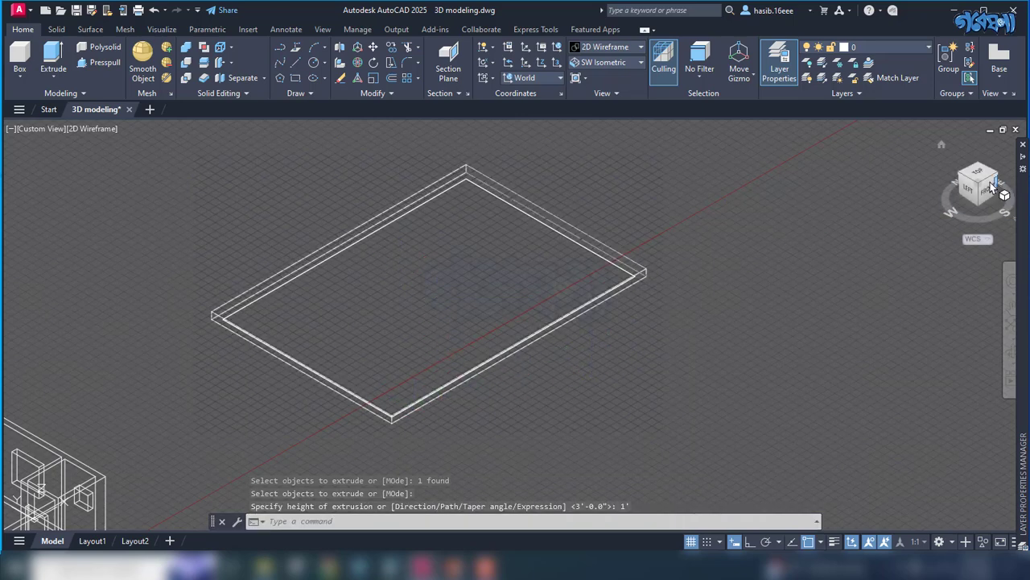
pyautogui.click(981, 173)
pyautogui.scroll(4, 686, 352)
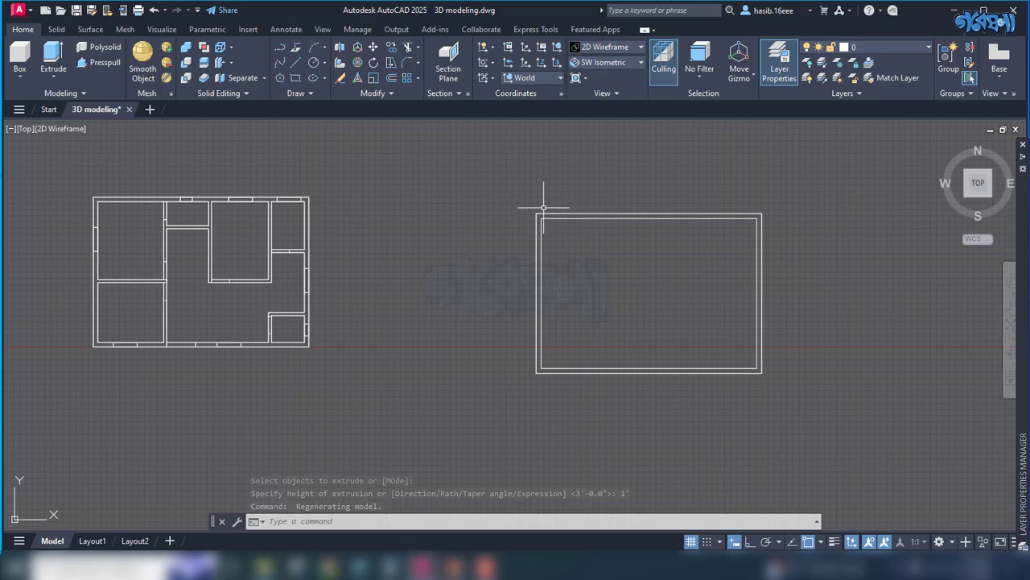
# - Copy the slab from its inner lower-left corner to the floor plan's lower-left corner
pyautogui.click(544, 213)
pyautogui.write('c')
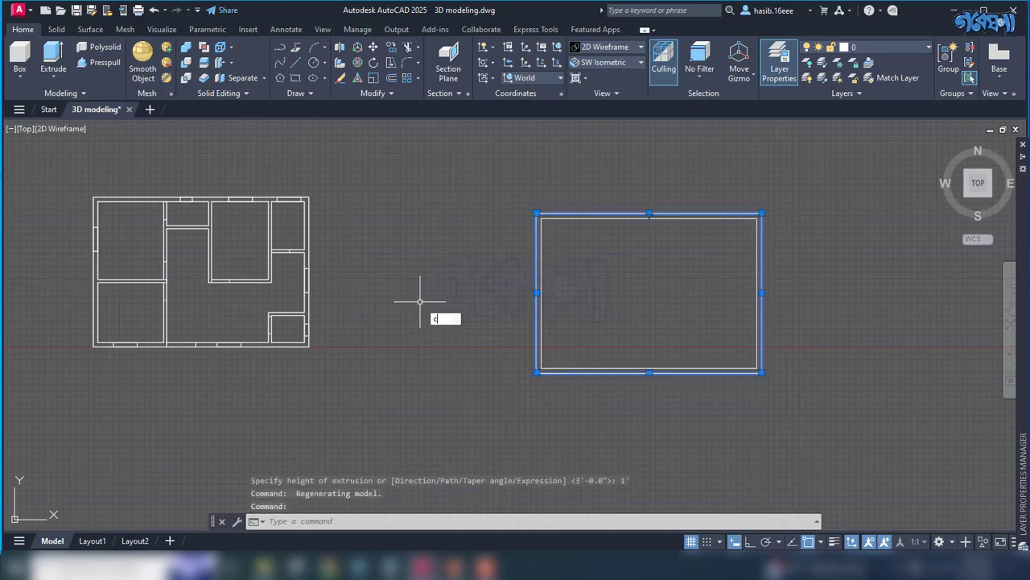
pyautogui.write('p')
pyautogui.press('Return')
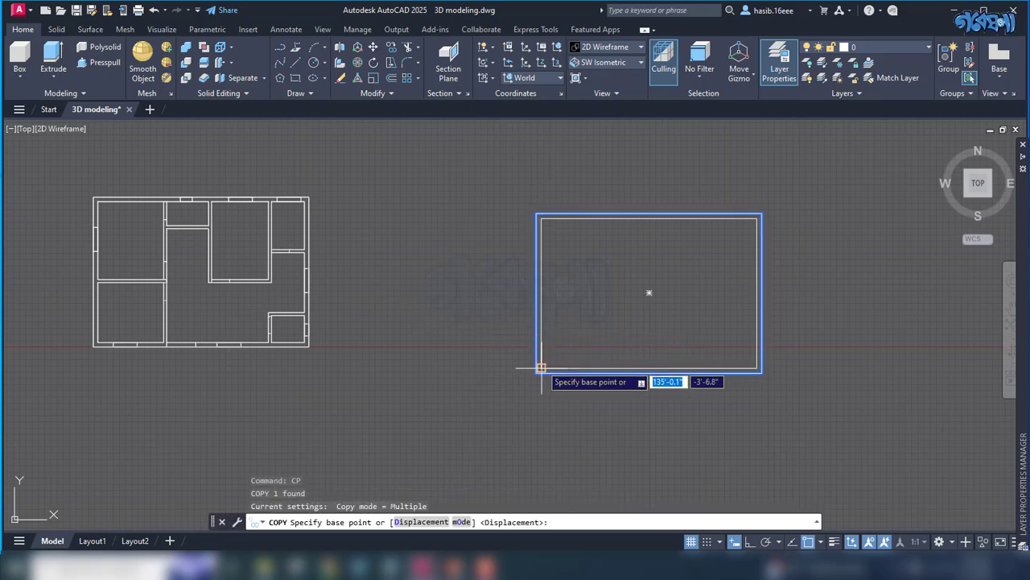
pyautogui.scroll(5, 541, 368)
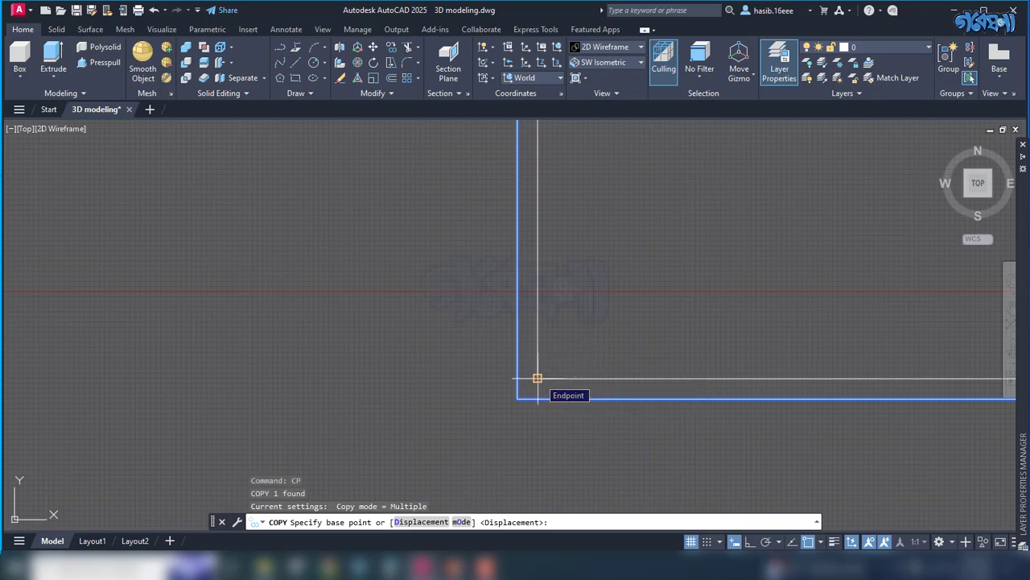
pyautogui.click(536, 378)
pyautogui.scroll(-1, 636, 322)
pyautogui.scroll(-5, 604, 334)
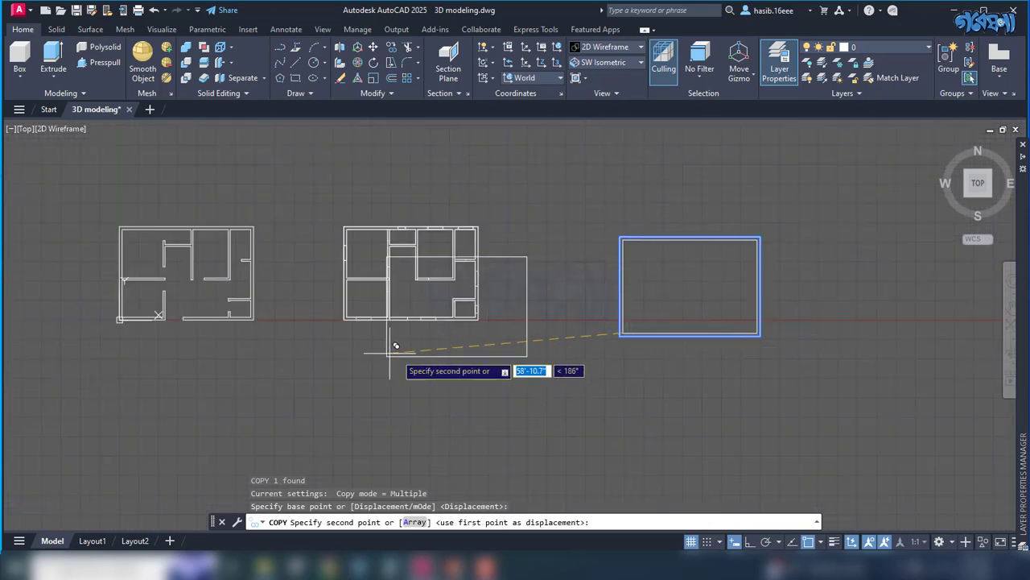
pyautogui.scroll(4, 338, 322)
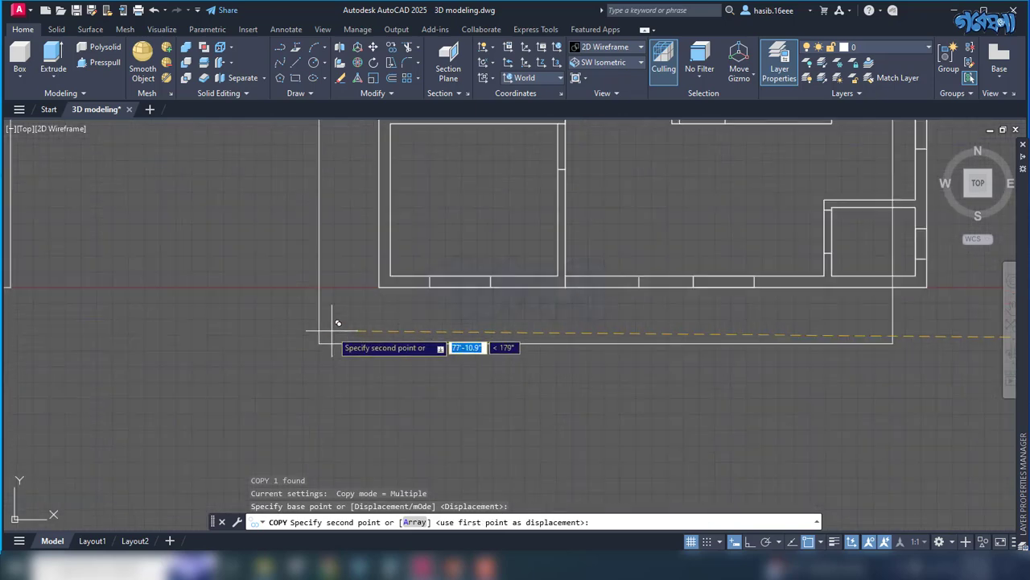
pyautogui.click(381, 290)
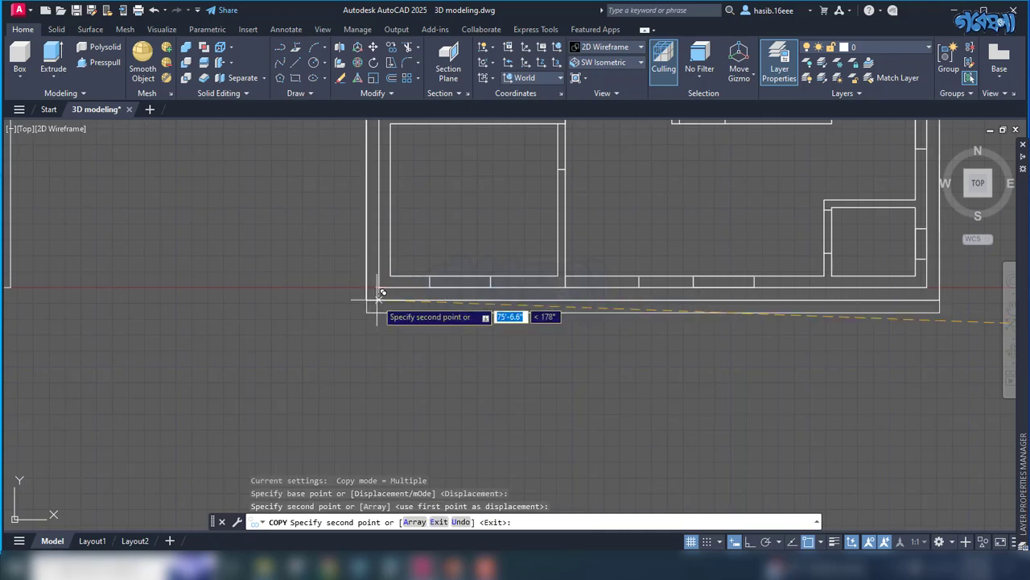
pyautogui.press('Escape')
pyautogui.scroll(-4, 517, 376)
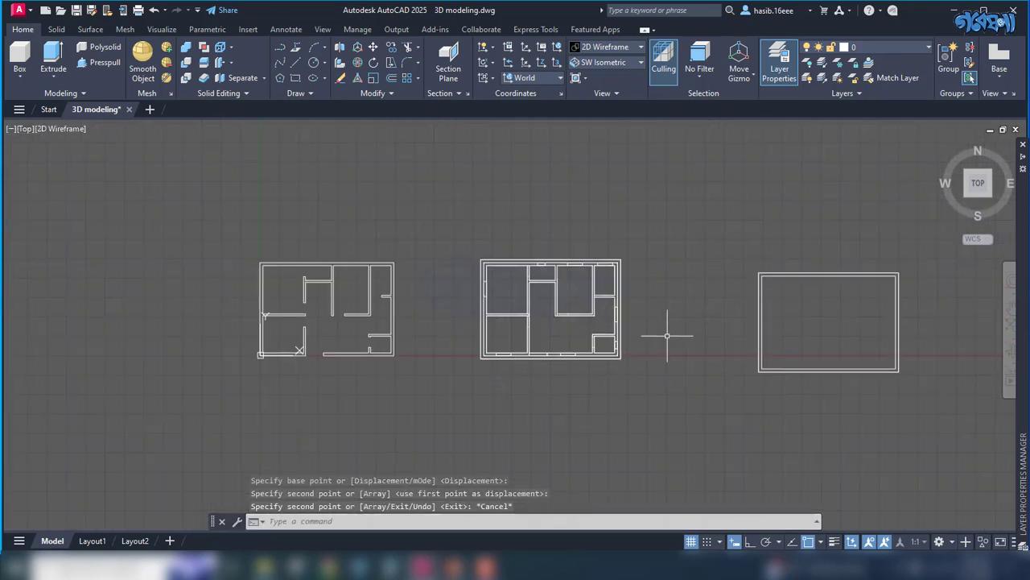
# - Orbit to a low isometric angle on the house corner to check the slab beneath the walls
pyautogui.click(941, 142)
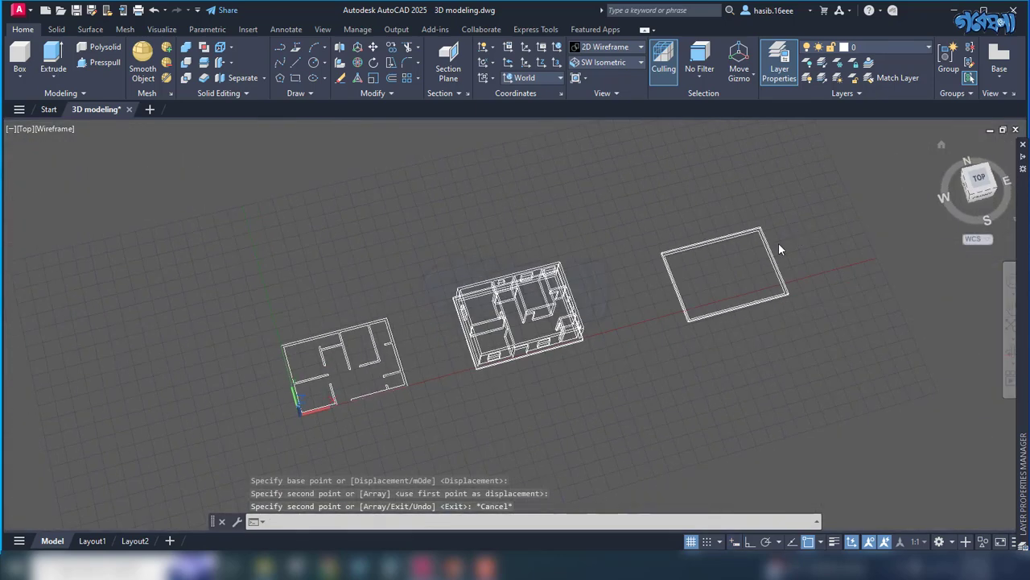
pyautogui.scroll(7, 439, 424)
pyautogui.scroll(5, 439, 424)
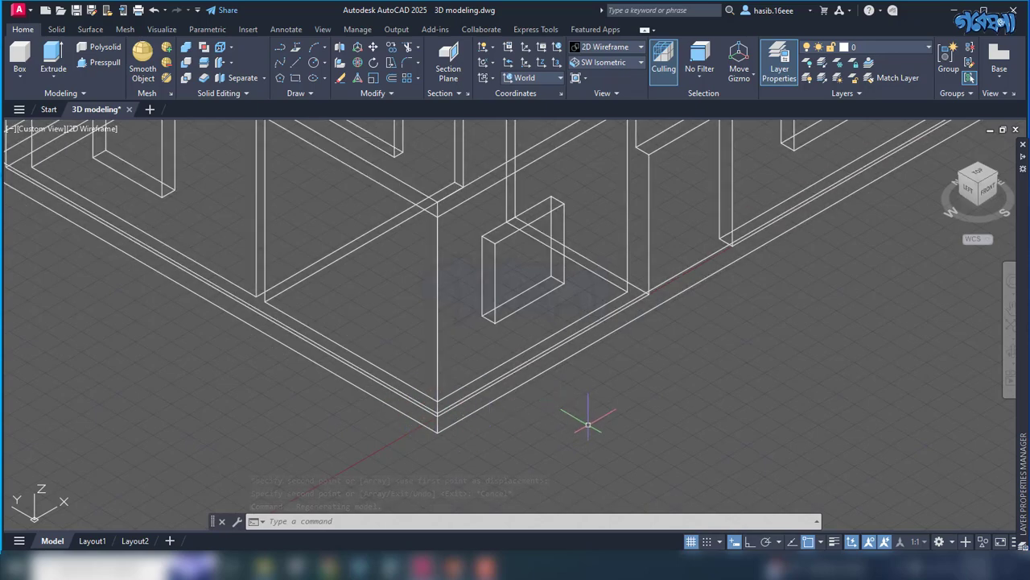
pyautogui.moveTo(587, 424)
pyautogui.keyDown('shift'); pyautogui.mouseDown(button='middle')
pyautogui.moveTo(596, 366)
pyautogui.moveTo(585, 413)
pyautogui.mouseUp(button='middle'); pyautogui.keyUp('shift')
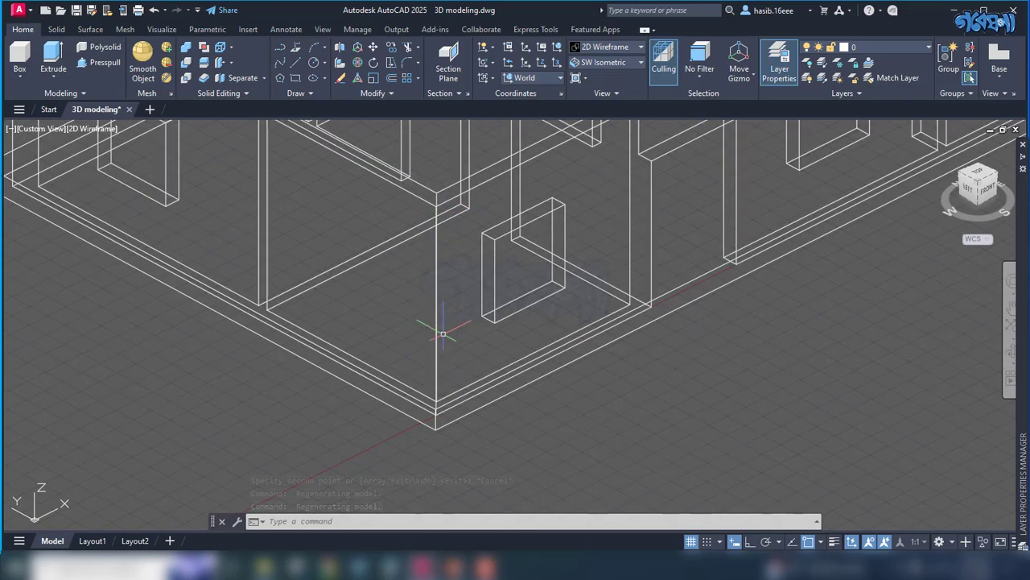
pyautogui.scroll(-4, 463, 402)
pyautogui.scroll(4, 463, 398)
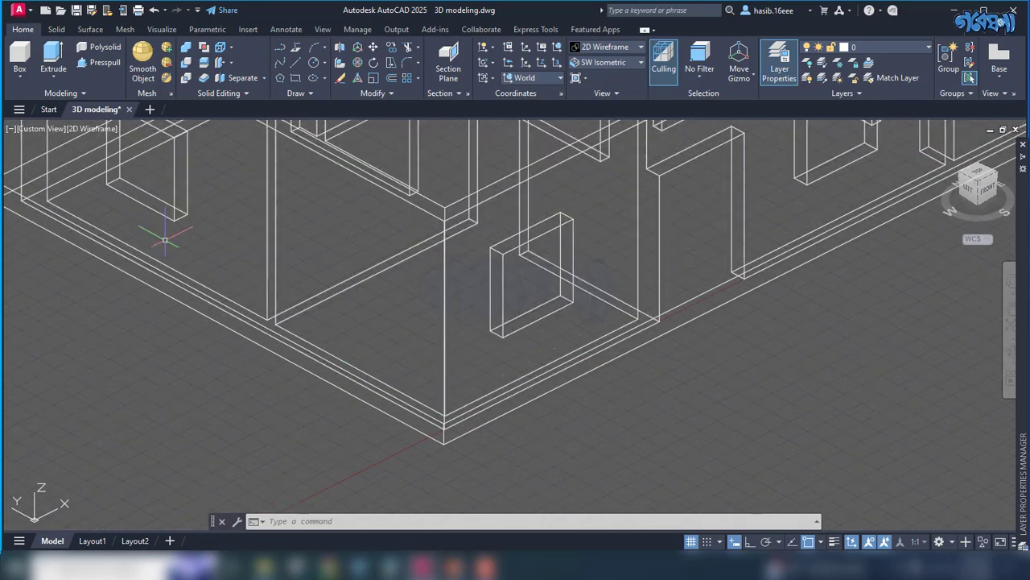
# - Switch the viewport to the Realistic visual style and select the base slab
pyautogui.click(103, 131)
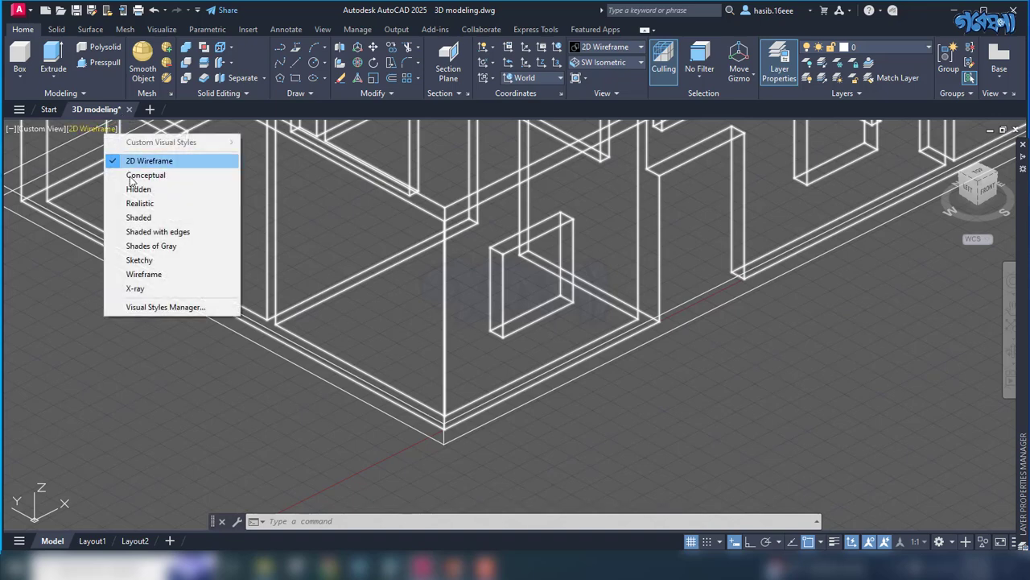
pyautogui.click(149, 204)
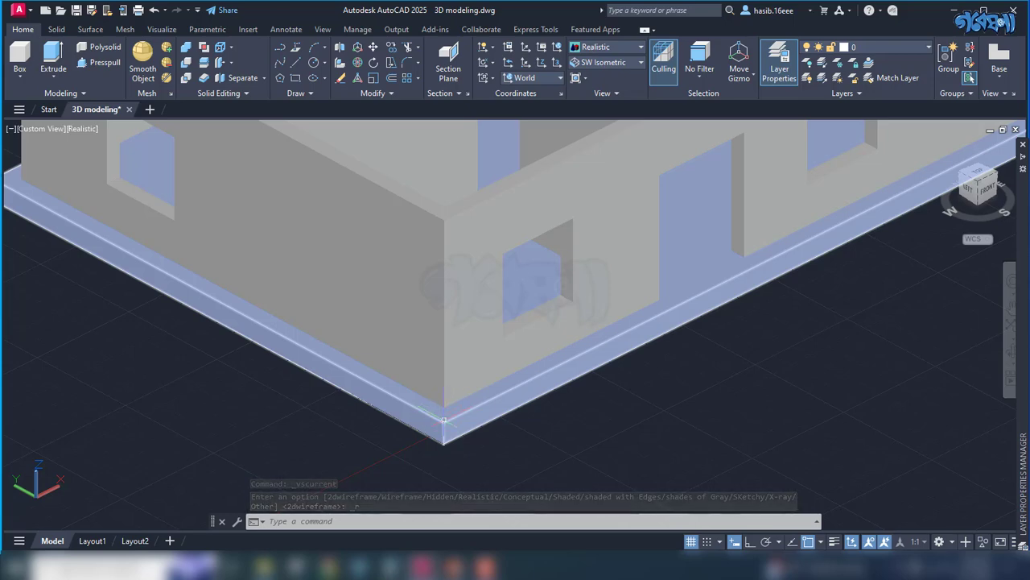
pyautogui.click(444, 420)
pyautogui.scroll(-5, 559, 430)
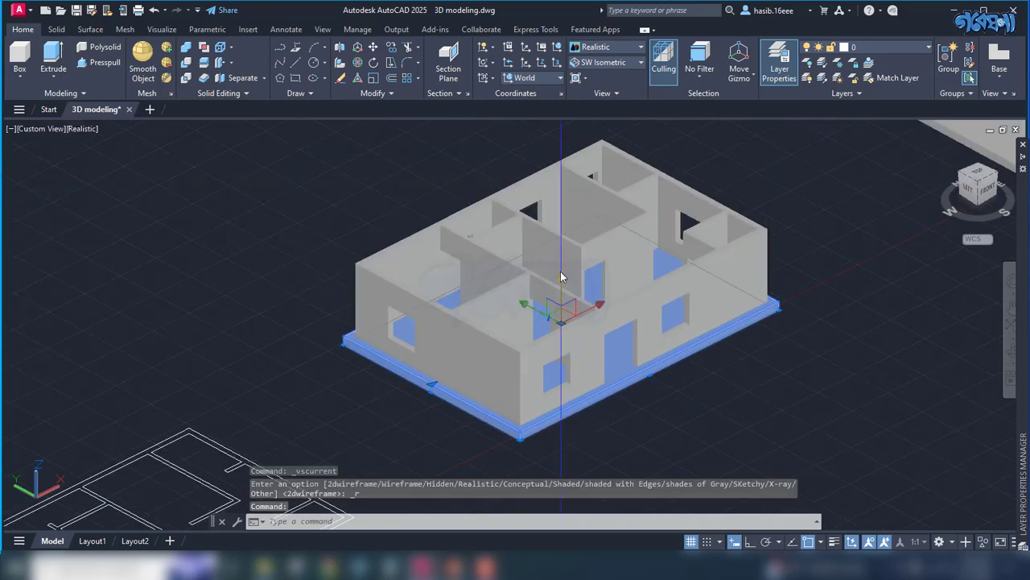
pyautogui.moveTo(561, 279)
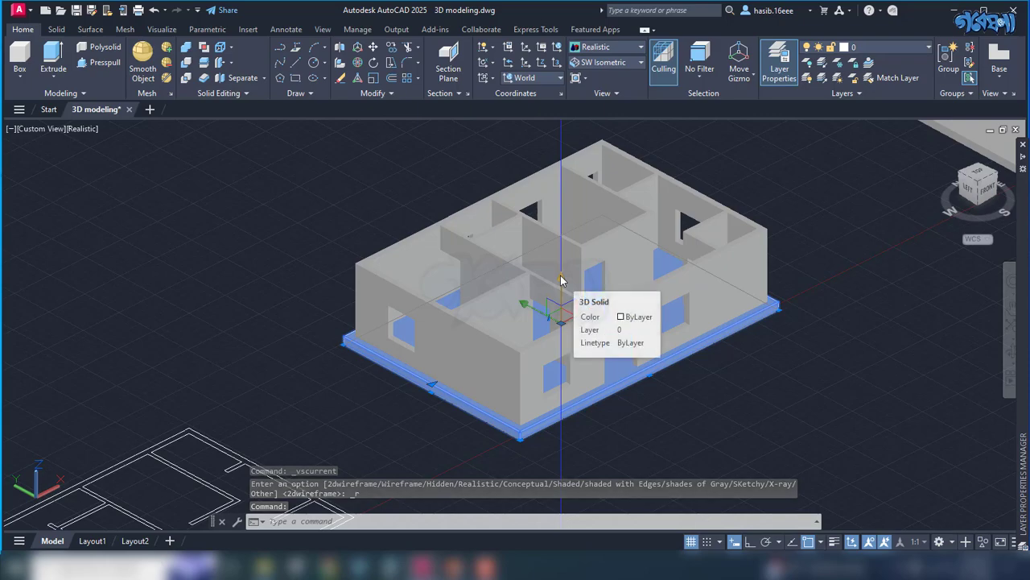
# - Move the base slab 1' along the Z axis
pyautogui.click(561, 320)
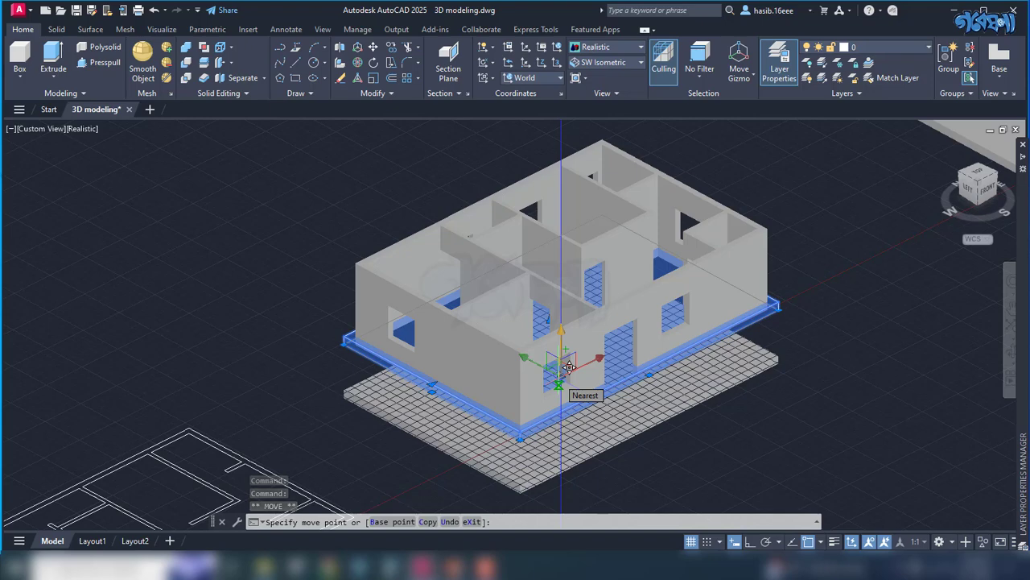
pyautogui.write('1')
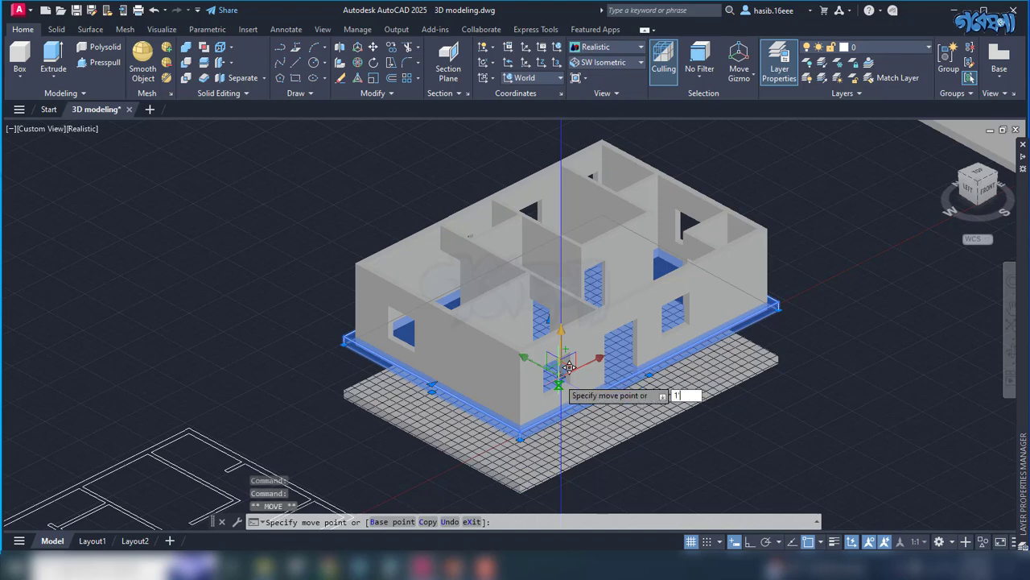
pyautogui.press('Return')
pyautogui.press('Escape')
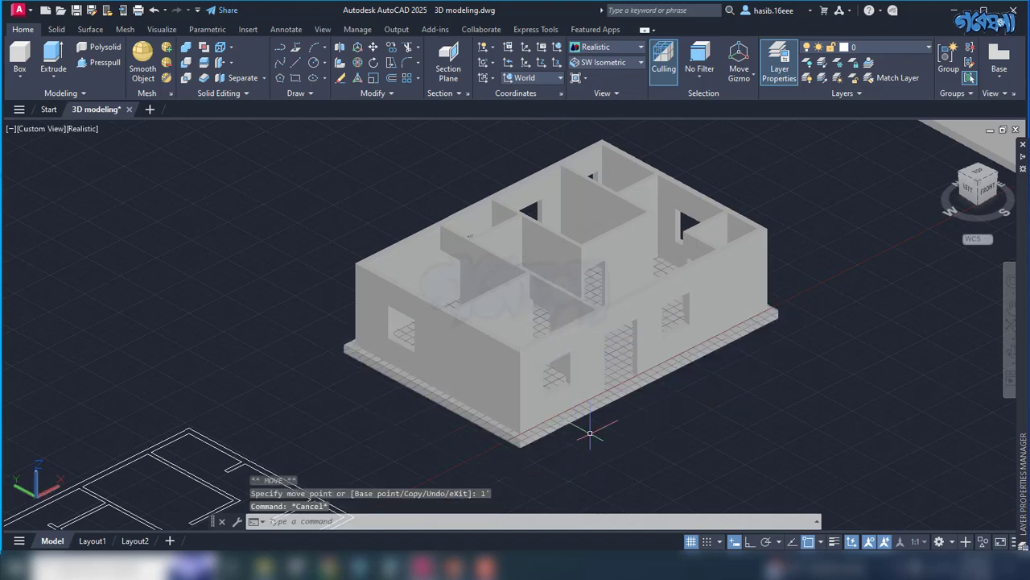
# - Select the floor slab together with the walls so the whole house is selected
pyautogui.scroll(4, 544, 445)
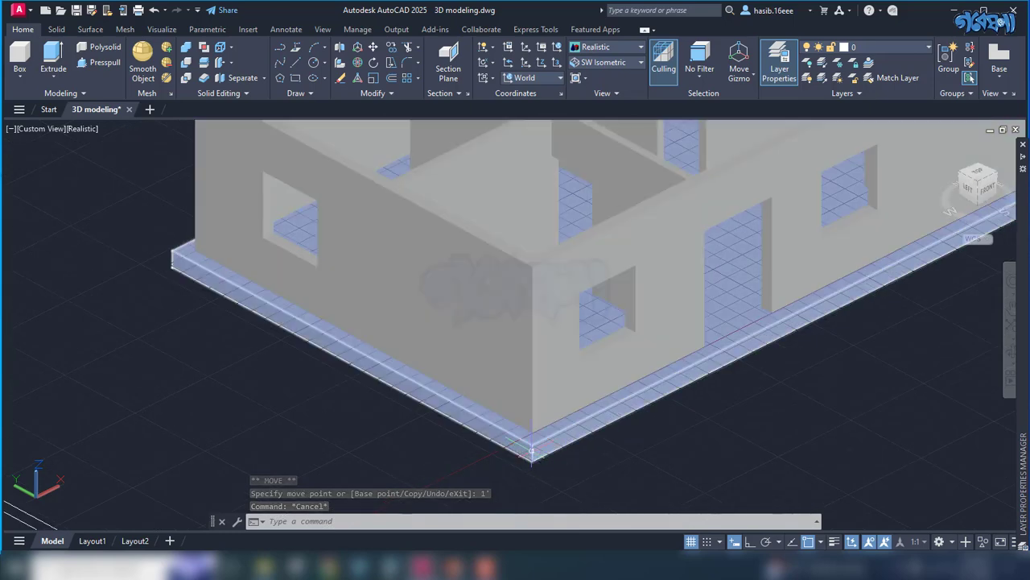
pyautogui.click(539, 422)
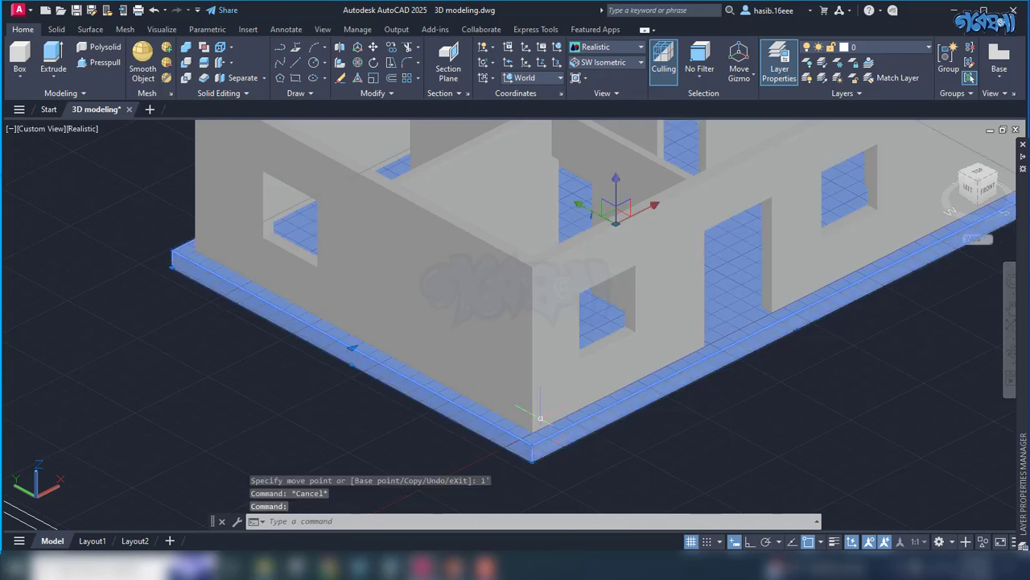
pyautogui.click(537, 393)
pyautogui.press('Escape')
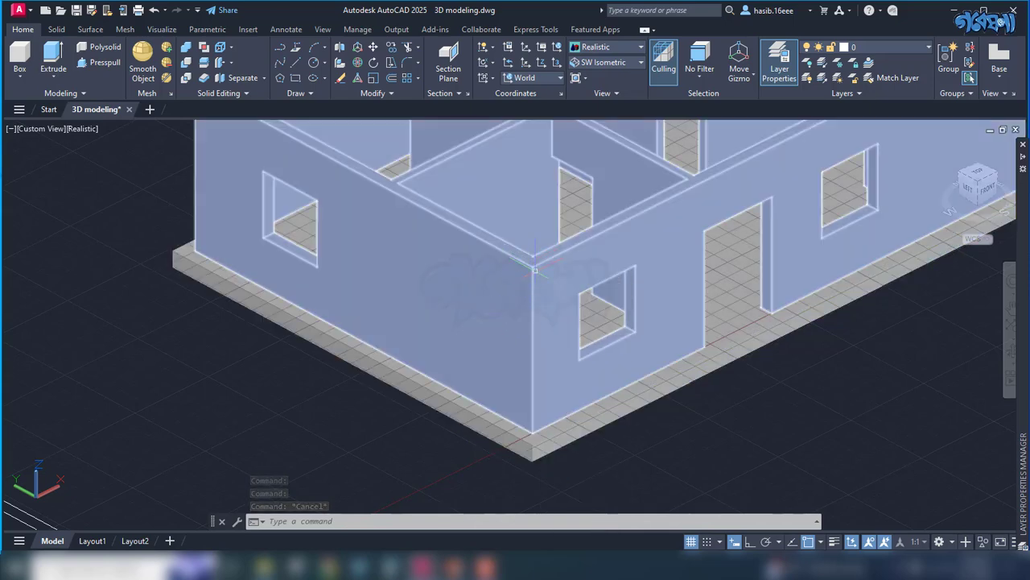
pyautogui.click(540, 447)
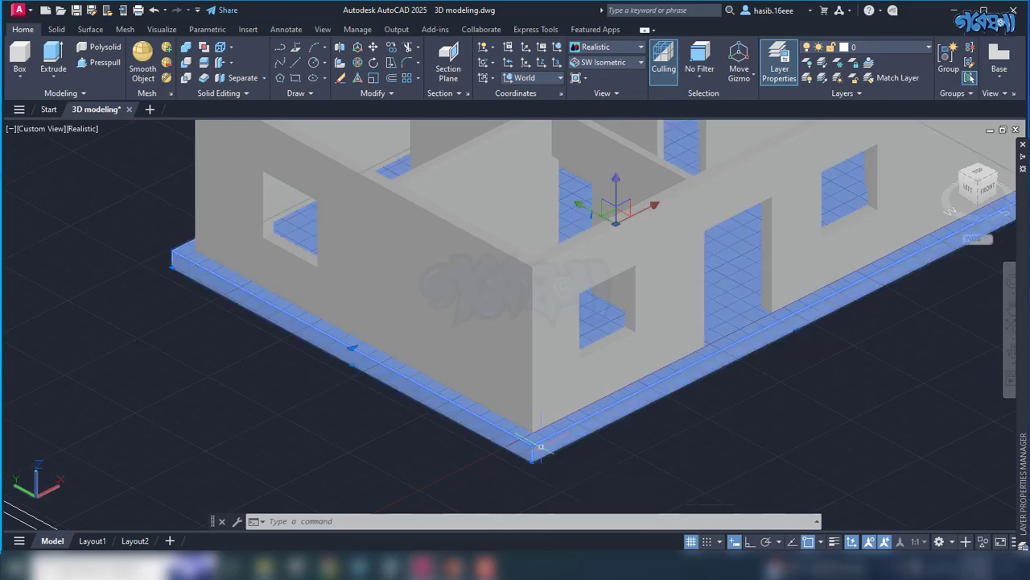
pyautogui.click(580, 204)
pyautogui.scroll(-5, 616, 307)
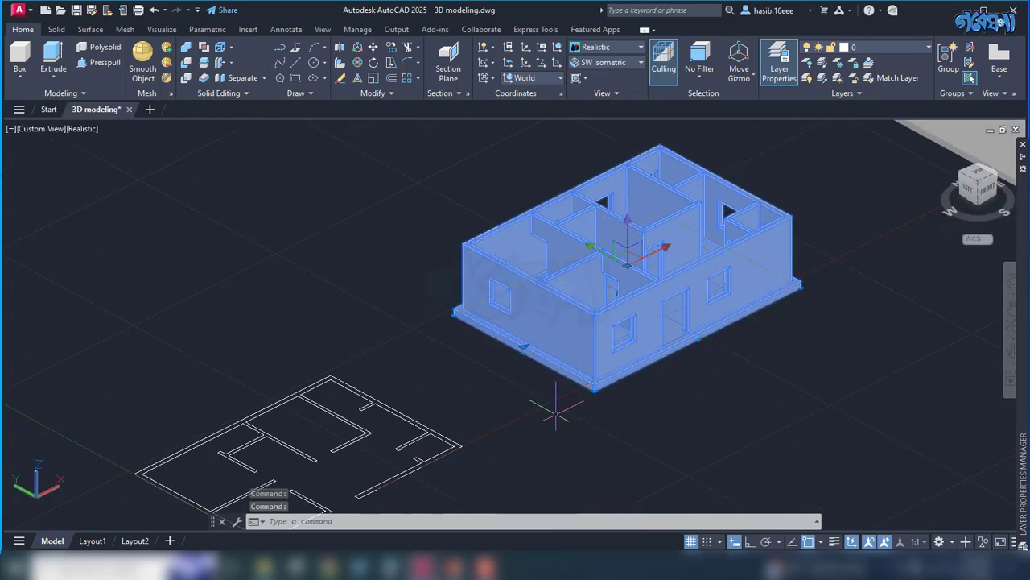
pyautogui.scroll(2, 574, 390)
pyautogui.scroll(1, 573, 395)
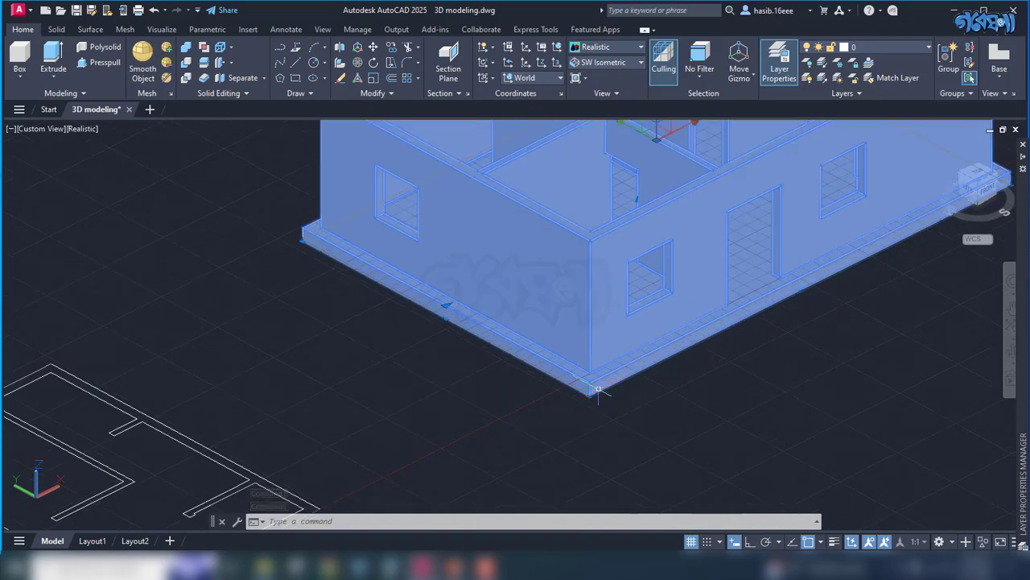
pyautogui.scroll(-3, 598, 392)
# - Move the selected house 1' vertically so the walls rest on the slab base
pyautogui.click(612, 272)
pyautogui.write('1')
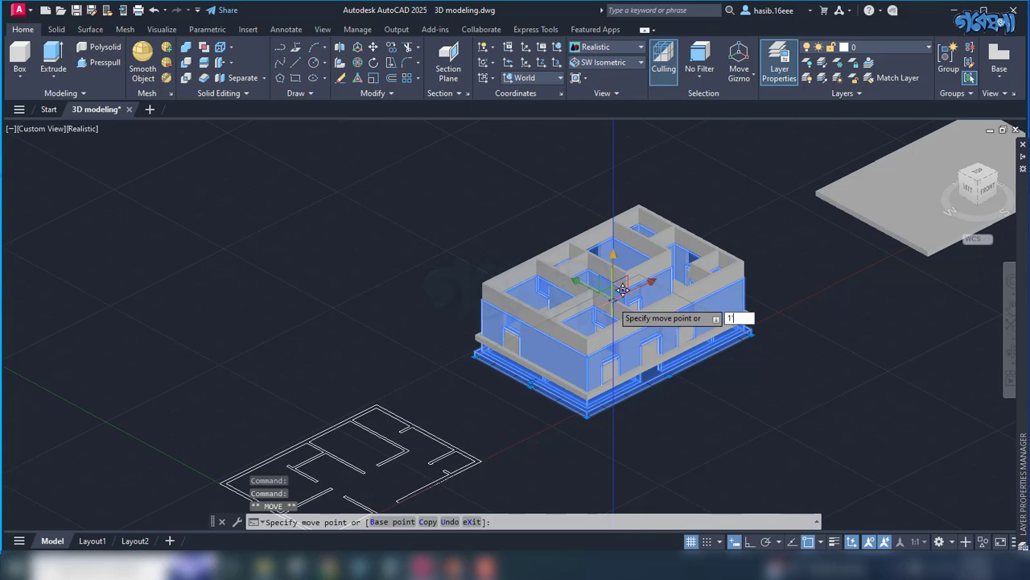
pyautogui.press('Return')
pyautogui.press('Escape')
pyautogui.scroll(3, 603, 411)
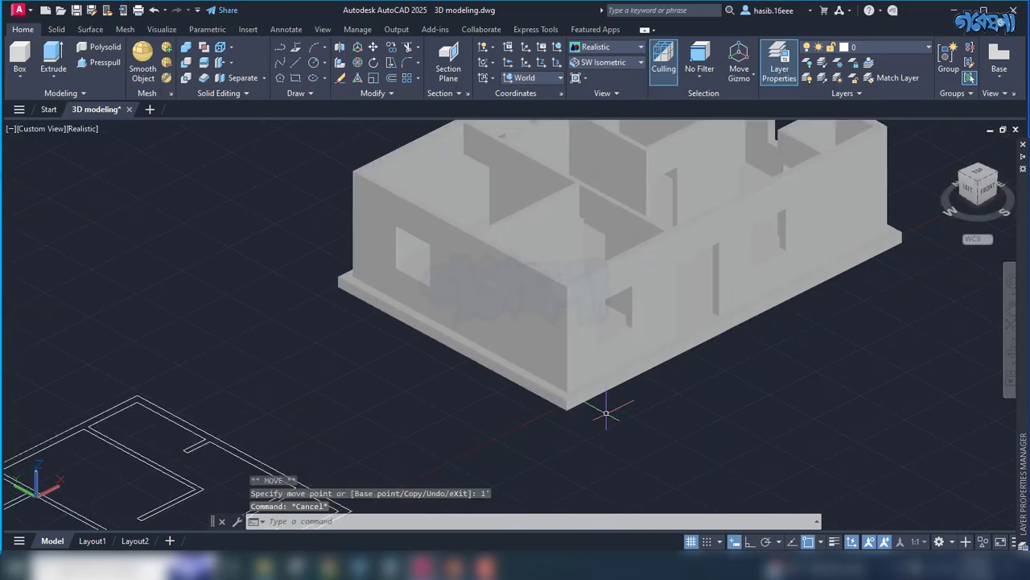
pyautogui.scroll(3, 602, 411)
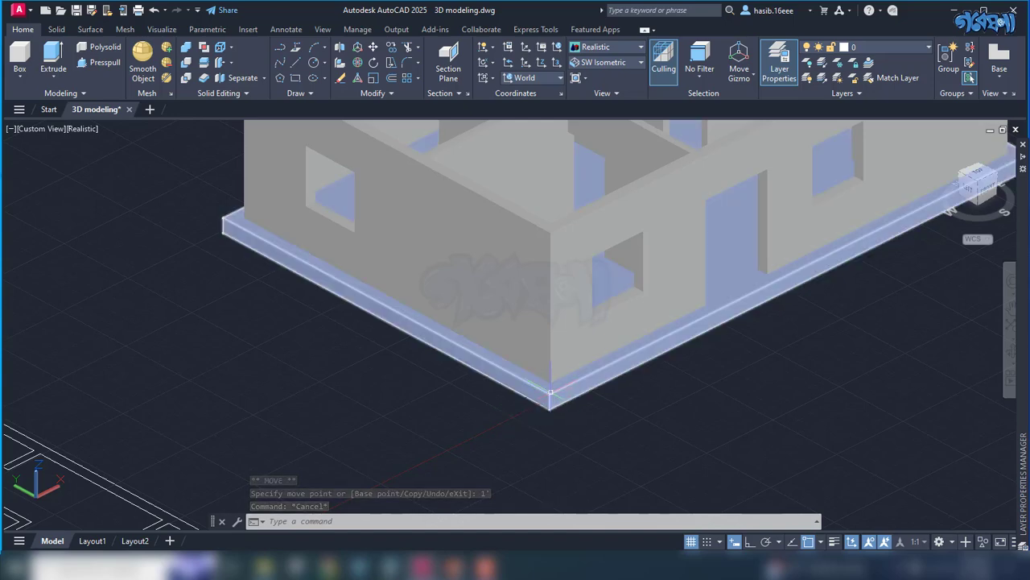
pyautogui.click(551, 393)
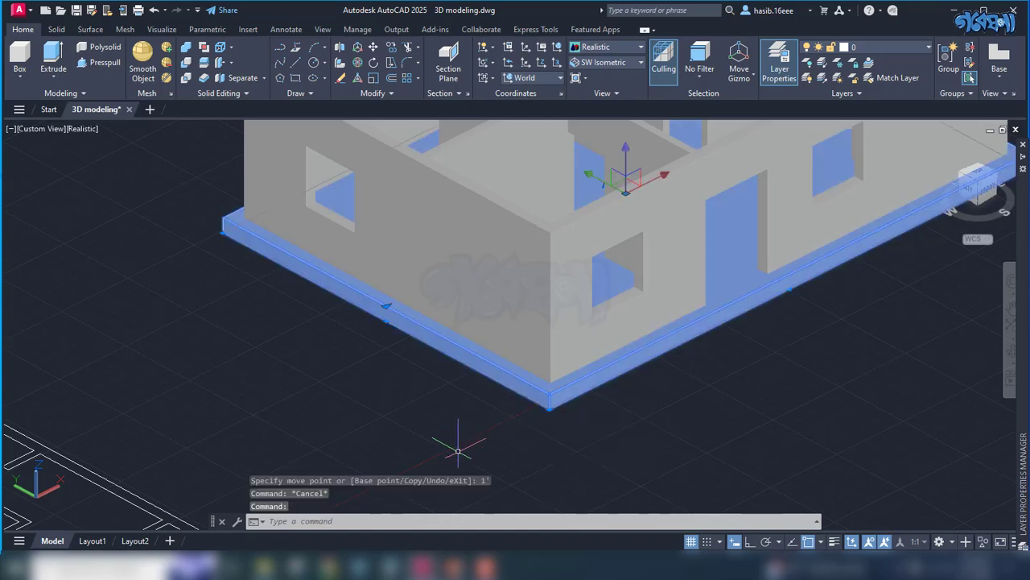
# - Copy the base slab from its bottom corner to the walls' top corner as a flat roof
pyautogui.write('CP')
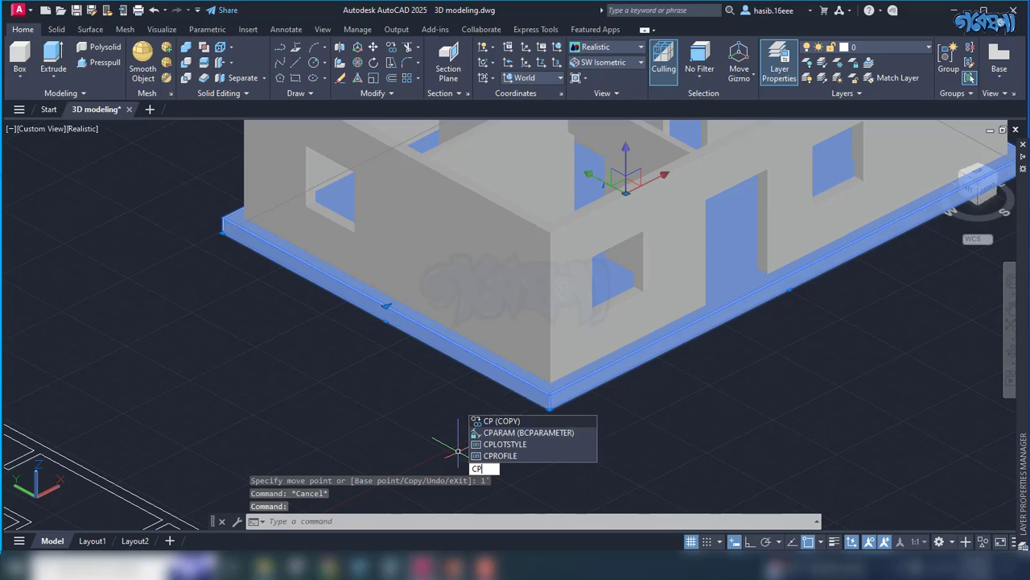
pyautogui.press('Return')
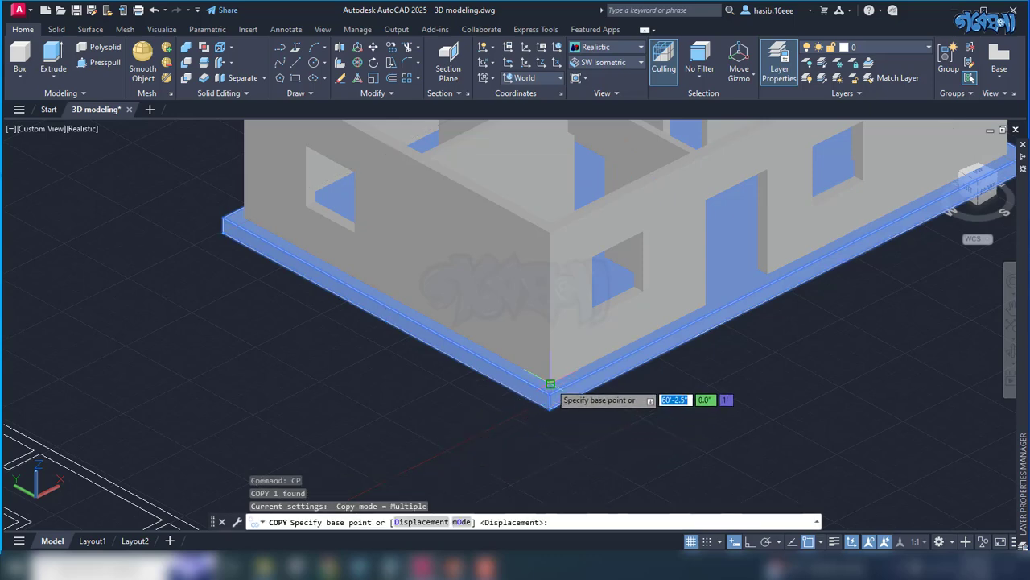
pyautogui.click(550, 384)
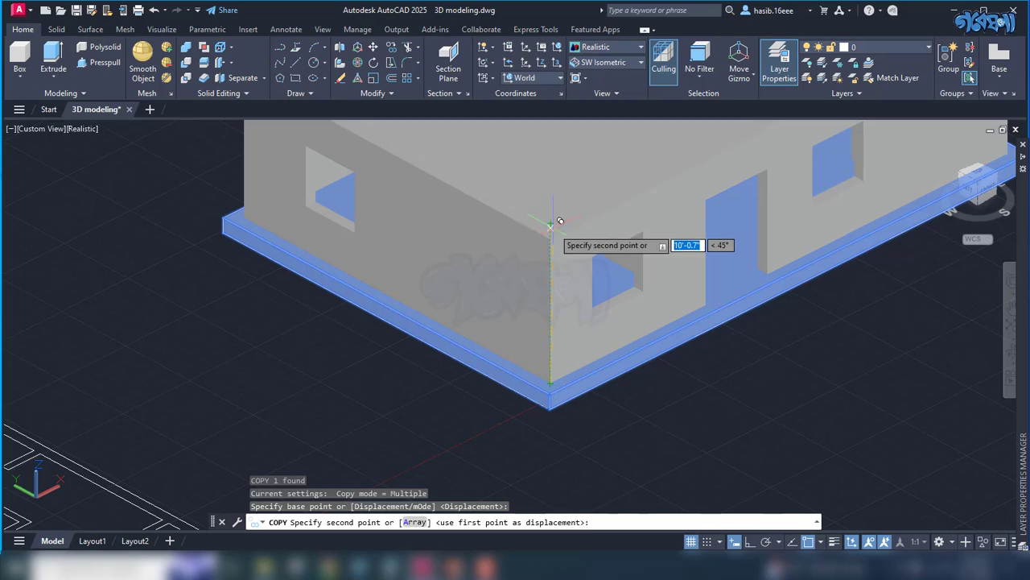
pyautogui.scroll(1, 554, 226)
pyautogui.scroll(2, 554, 226)
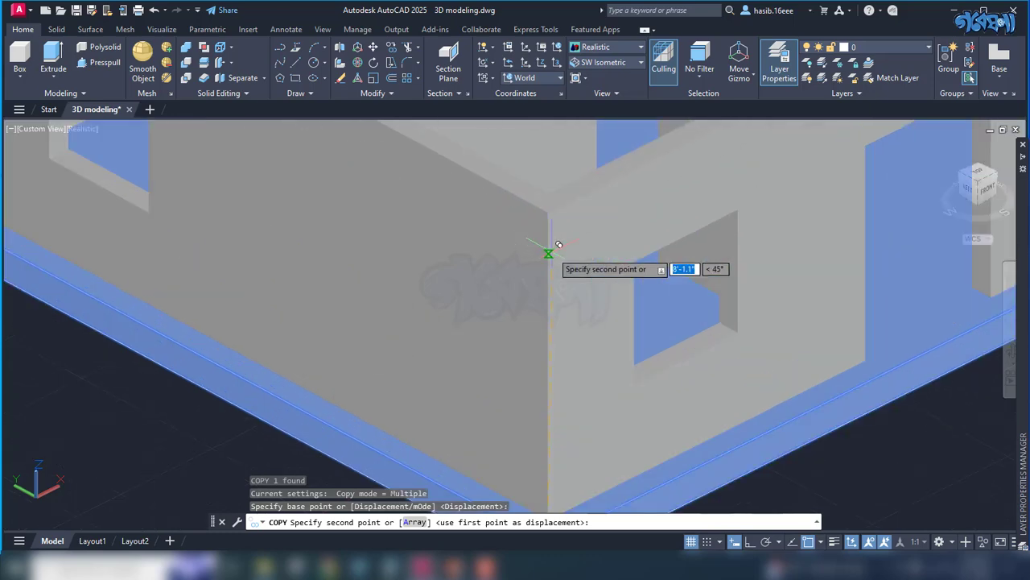
pyautogui.click(548, 212)
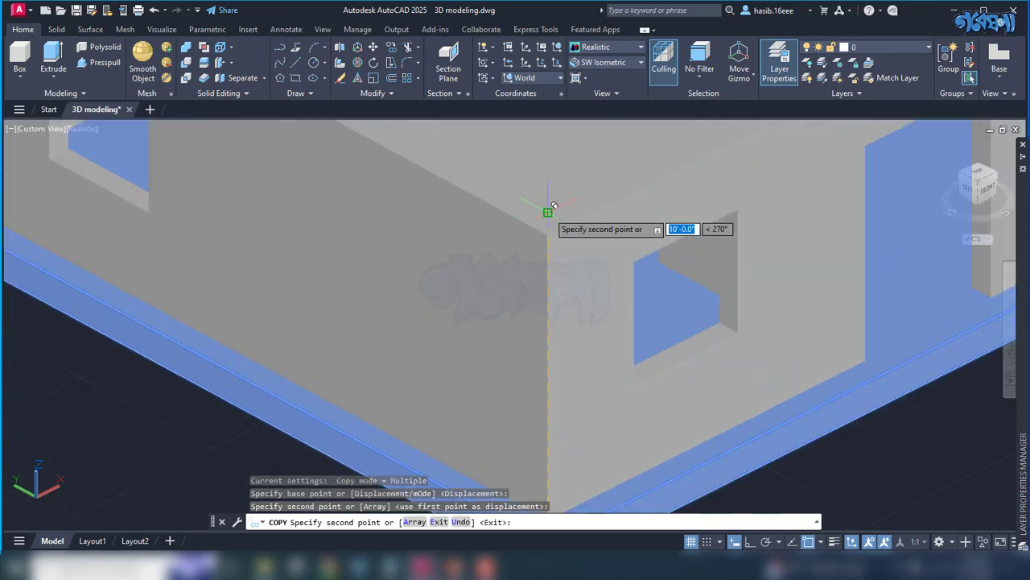
pyautogui.press('Escape')
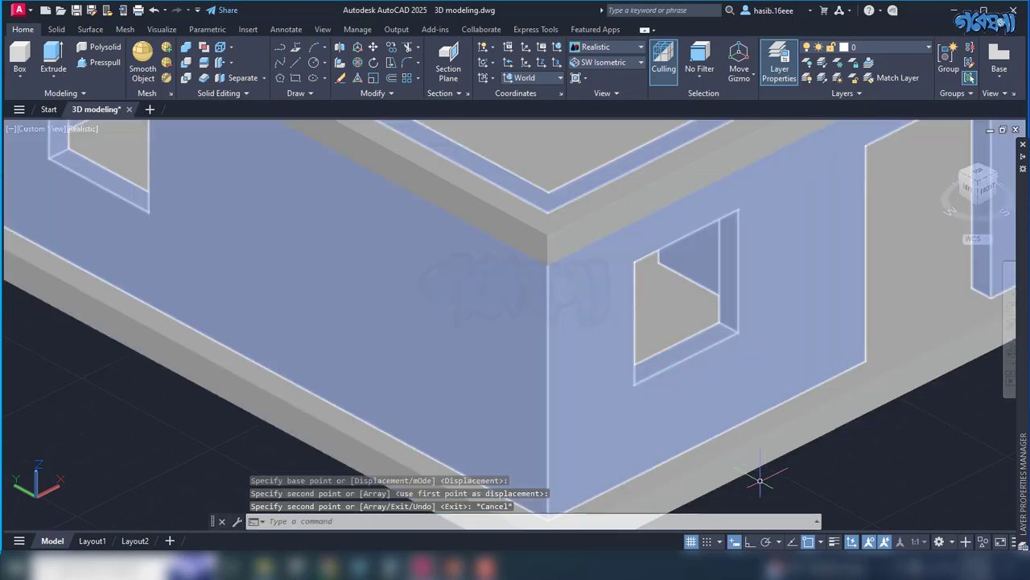
pyautogui.scroll(-5, 714, 390)
pyautogui.keyDown('shift'); pyautogui.moveTo(796, 467); pyautogui.dragTo(724, 403, button='middle'); pyautogui.keyUp('shift')
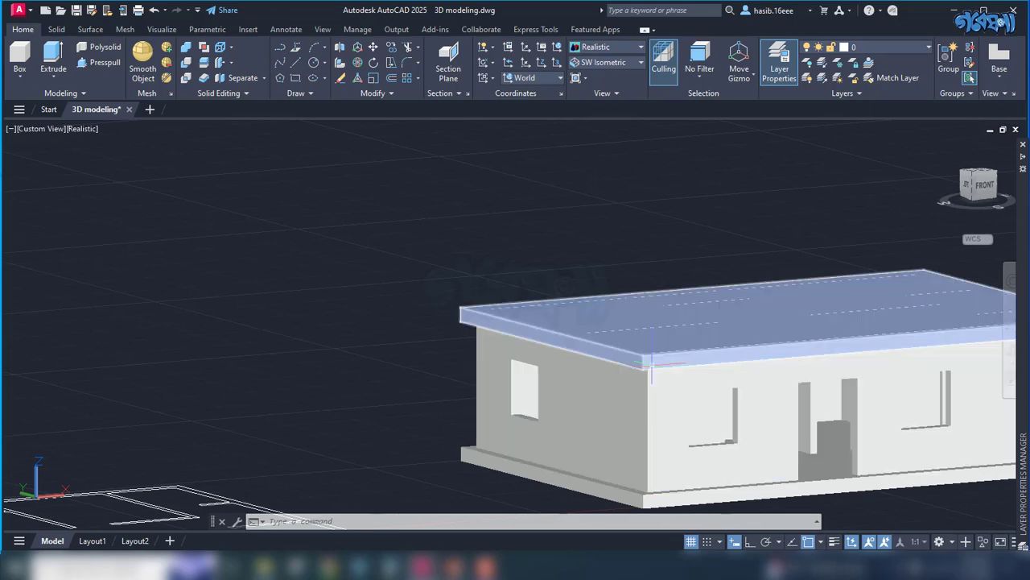
# - Raise the roof slab 1' along the Z axis
pyautogui.click(653, 361)
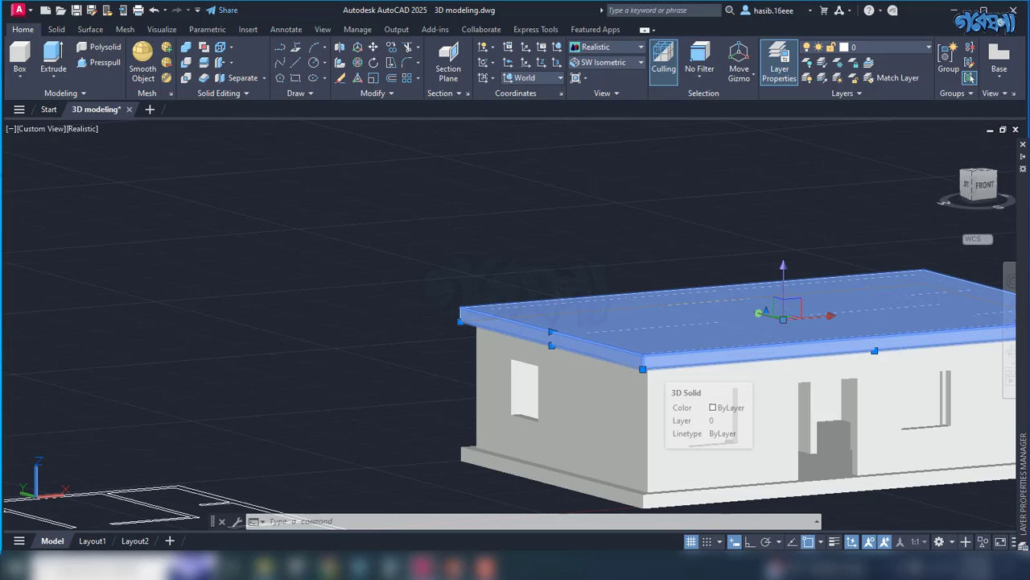
pyautogui.click(785, 280)
pyautogui.write("1'")
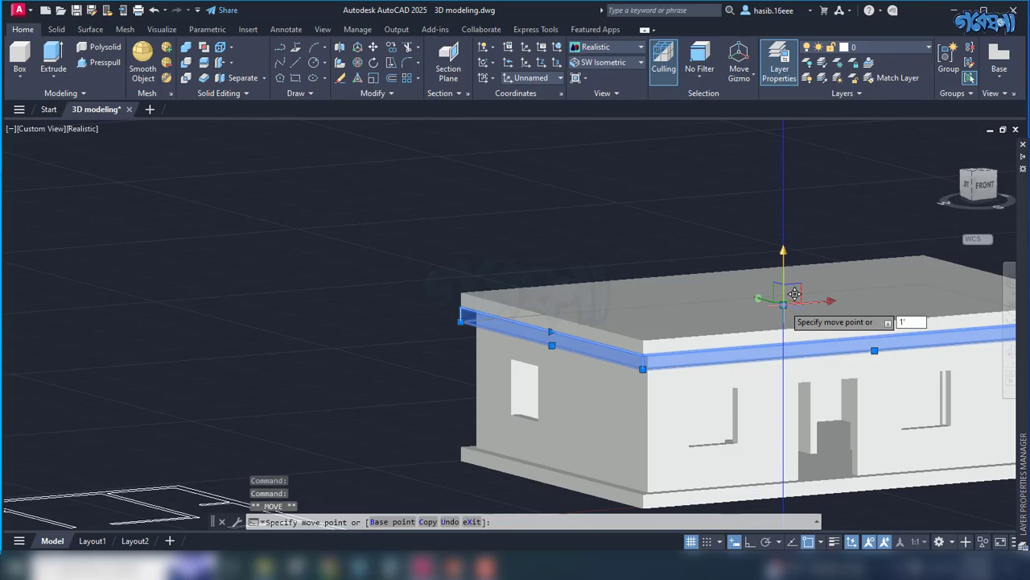
pyautogui.press('Return')
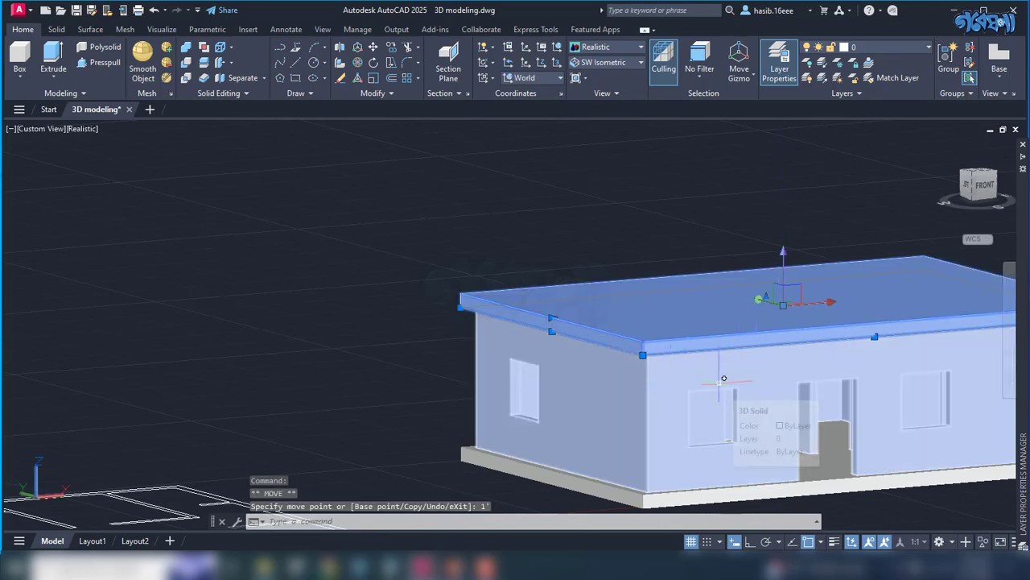
pyautogui.press('Escape')
pyautogui.scroll(2, 646, 331)
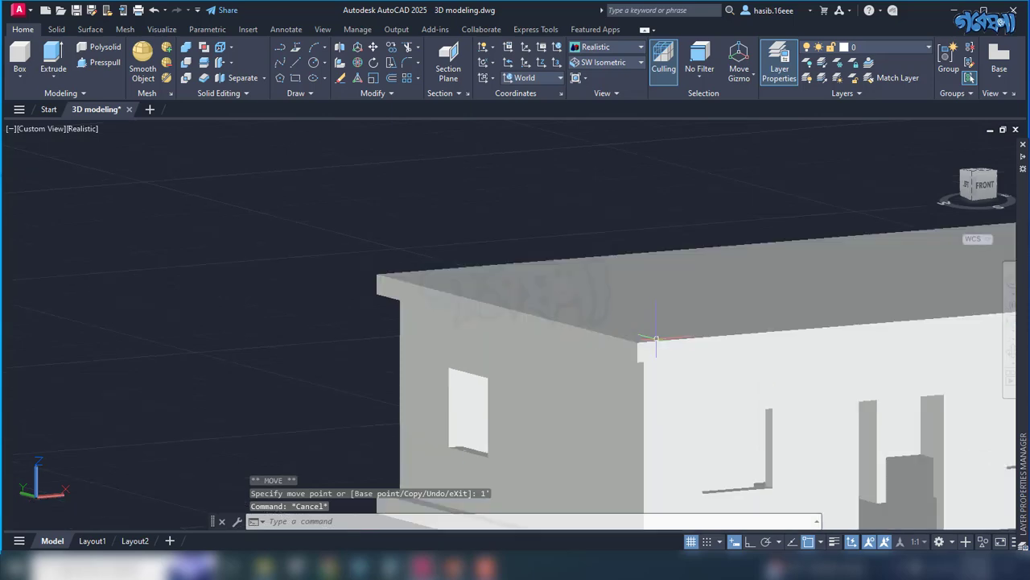
pyautogui.scroll(2, 648, 338)
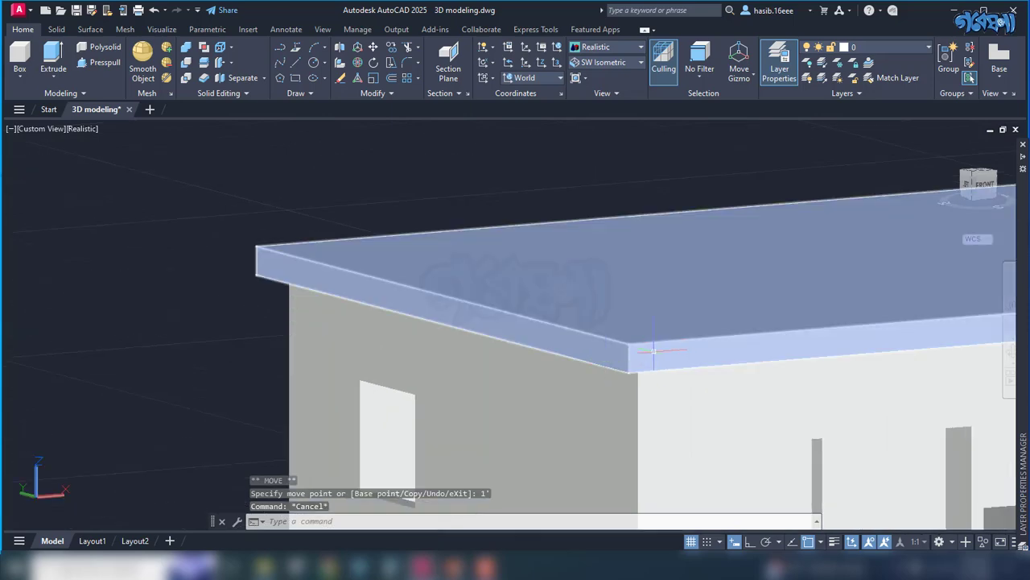
pyautogui.click(633, 350)
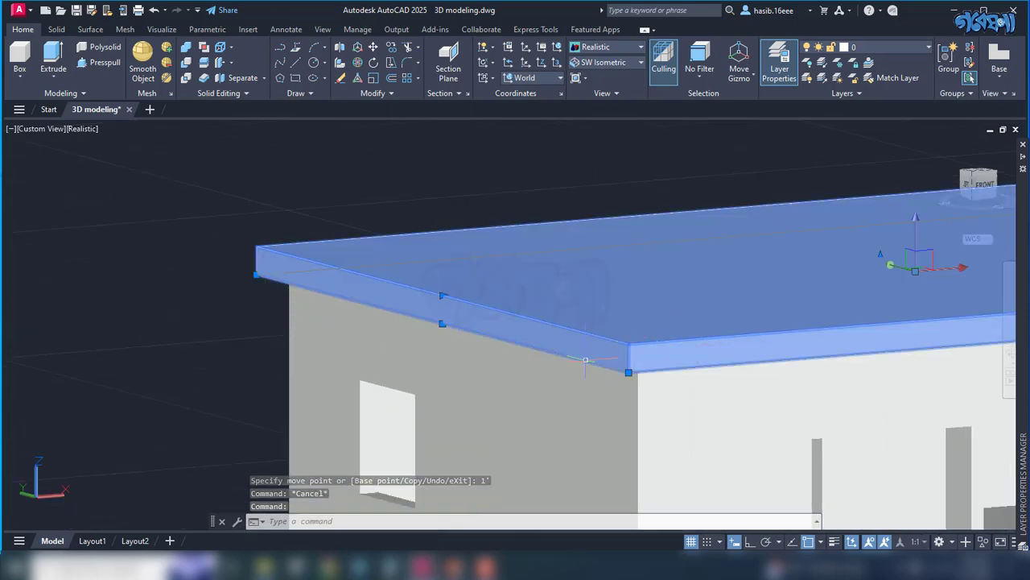
pyautogui.press('Escape')
pyautogui.scroll(-3, 499, 348)
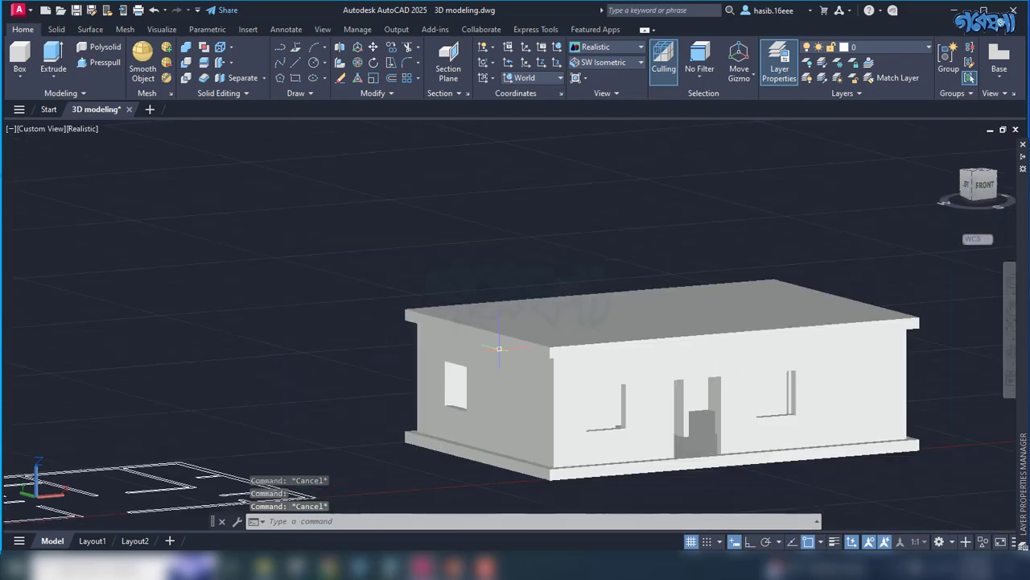
# - Press-pull the roof's top face upward by 4 inches
pyautogui.click(92, 63)
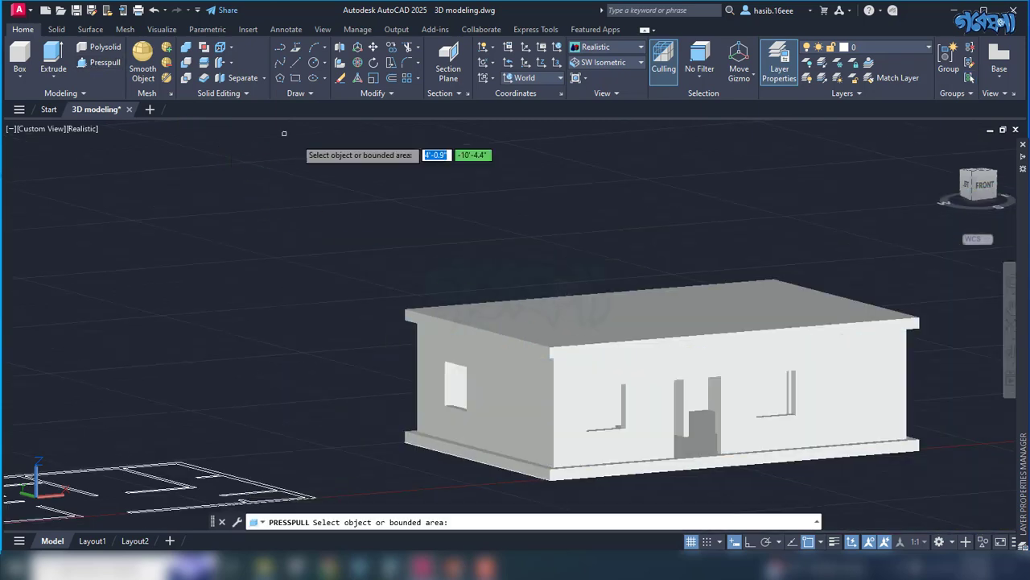
pyautogui.click(589, 312)
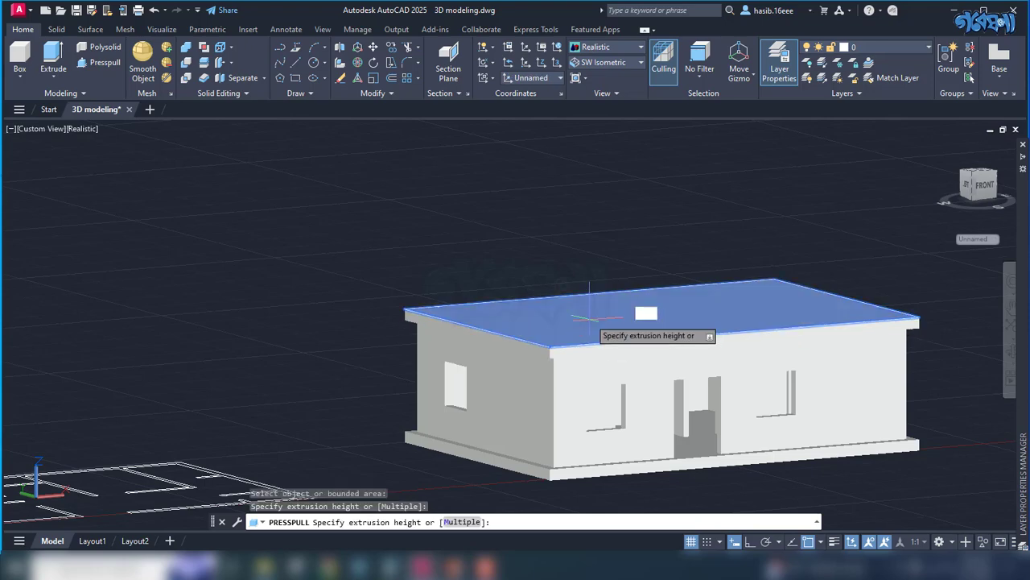
pyautogui.write('1')
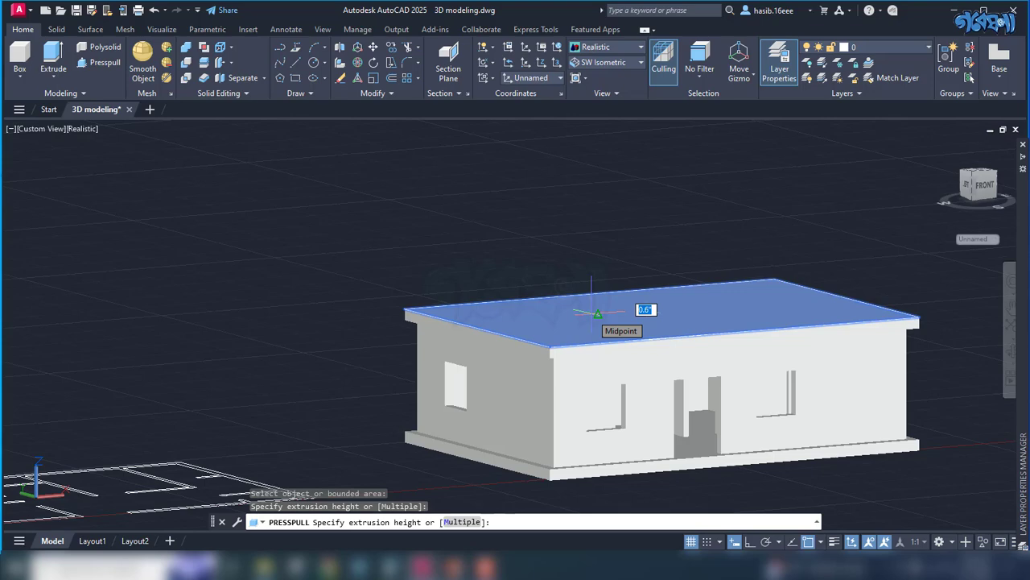
pyautogui.write('4')
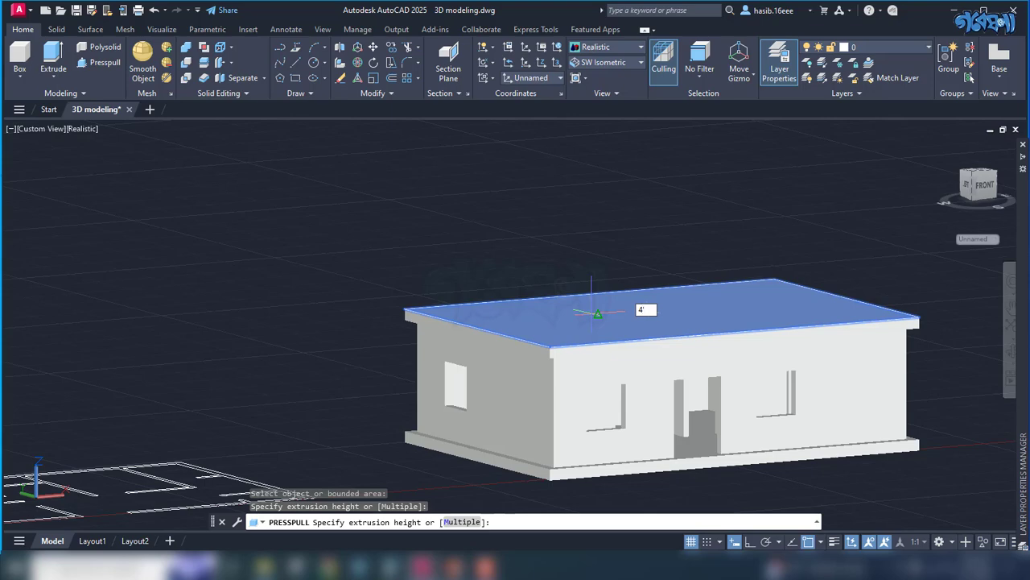
pyautogui.press('Return')
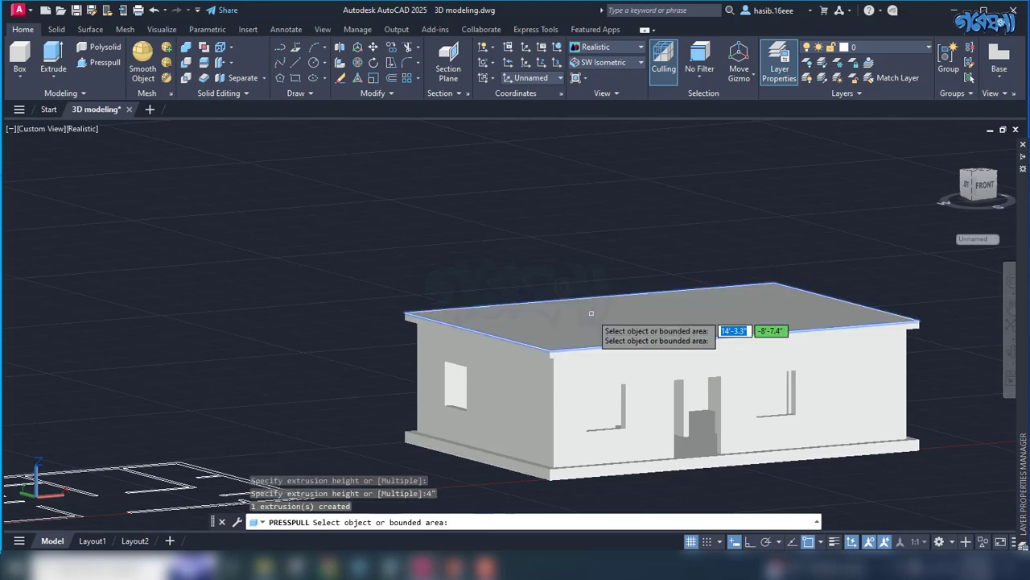
# - Union the house walls and the base slab into a single solid
pyautogui.press('Return')
pyautogui.scroll(3, 593, 358)
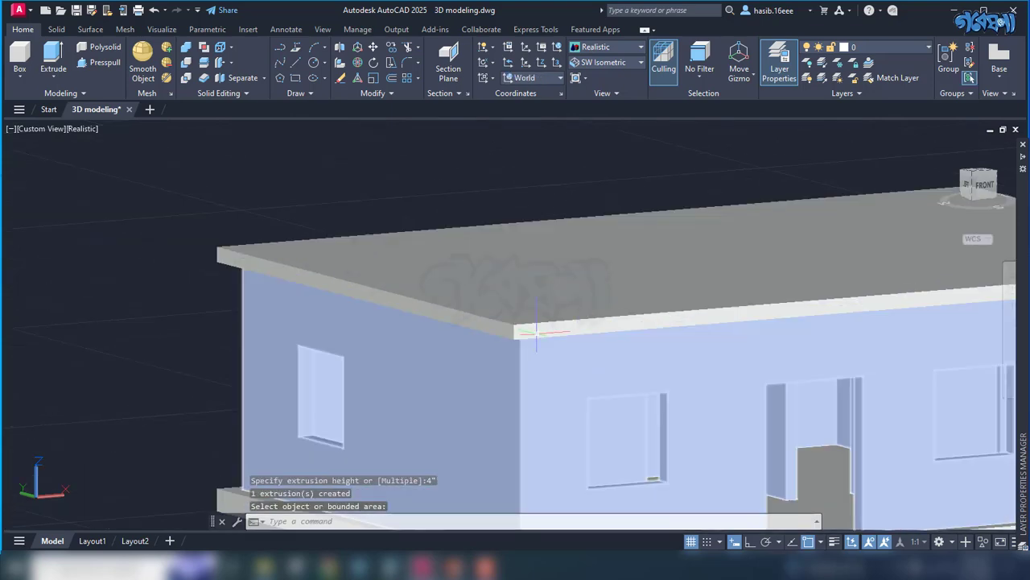
pyautogui.scroll(-5, 573, 330)
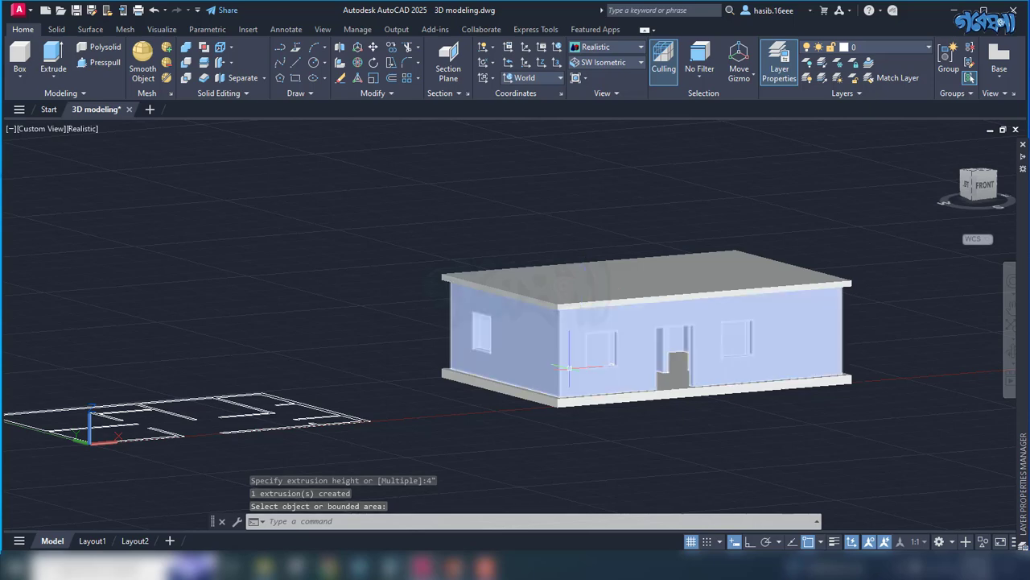
pyautogui.click(569, 400)
pyautogui.click(565, 401)
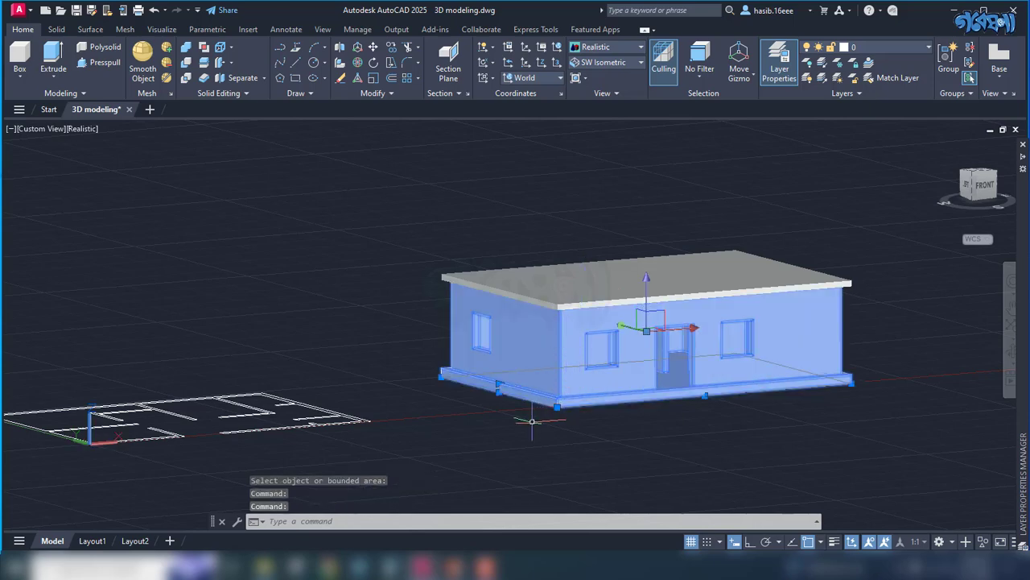
pyautogui.press('Escape')
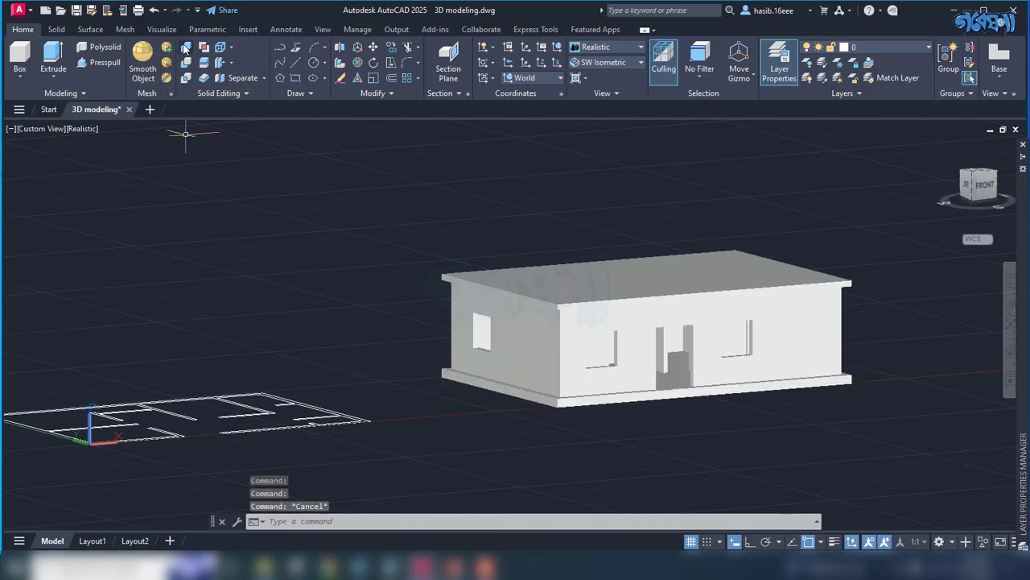
pyautogui.click(185, 48)
pyautogui.click(565, 368)
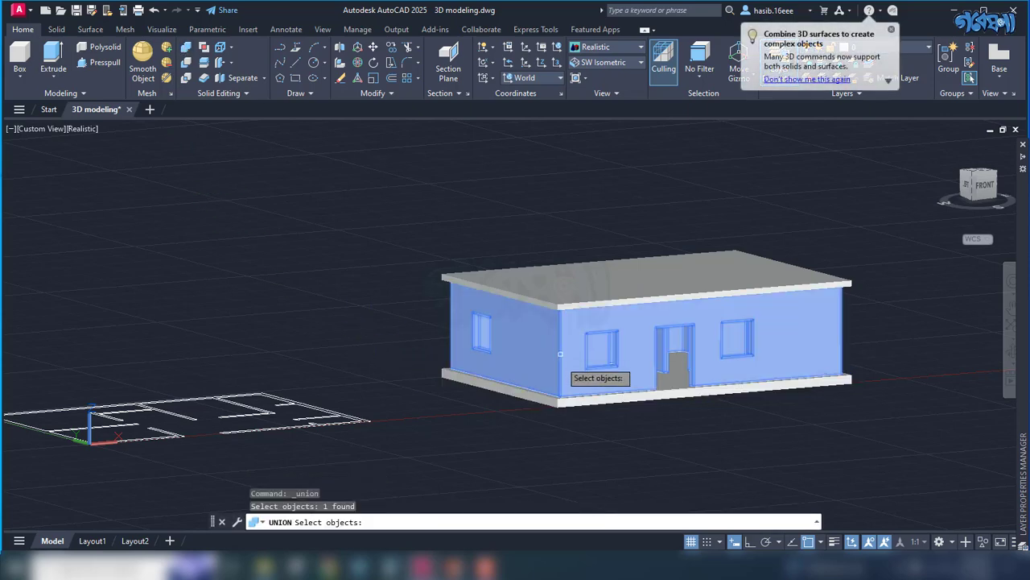
pyautogui.click(564, 403)
pyautogui.press('Return')
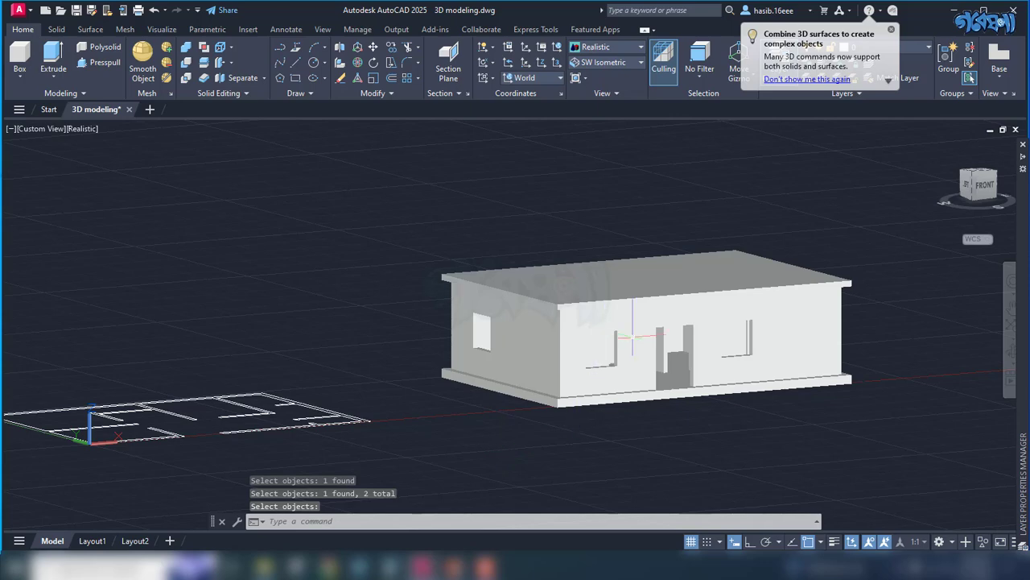
# - Delete the stray slab beside the house and its leftover outline
pyautogui.scroll(-2, 683, 421)
pyautogui.keyDown('shift'); pyautogui.moveTo(759, 413); pyautogui.dragTo(741, 443, button='middle'); pyautogui.keyUp('shift')
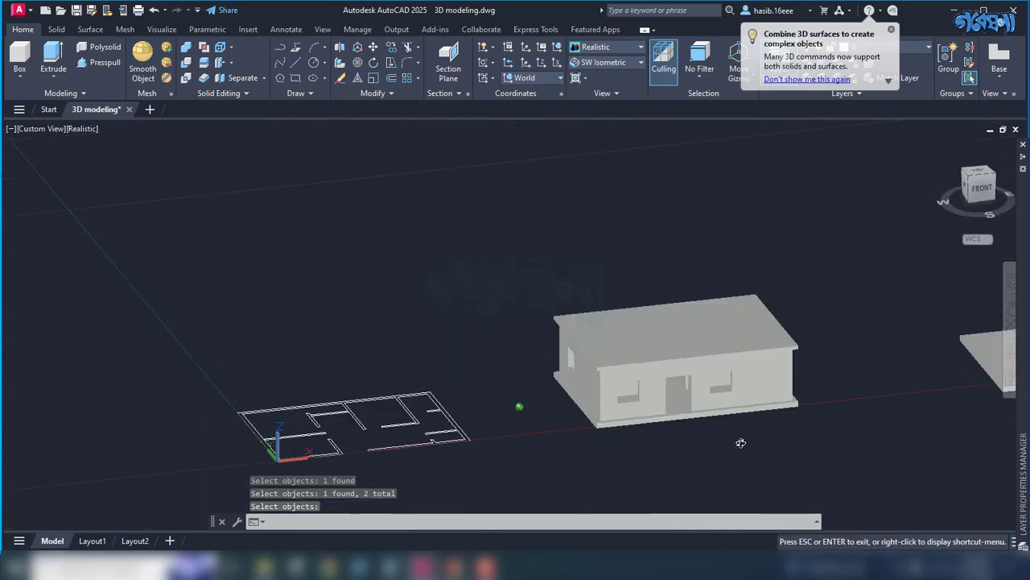
pyautogui.scroll(3, 727, 421)
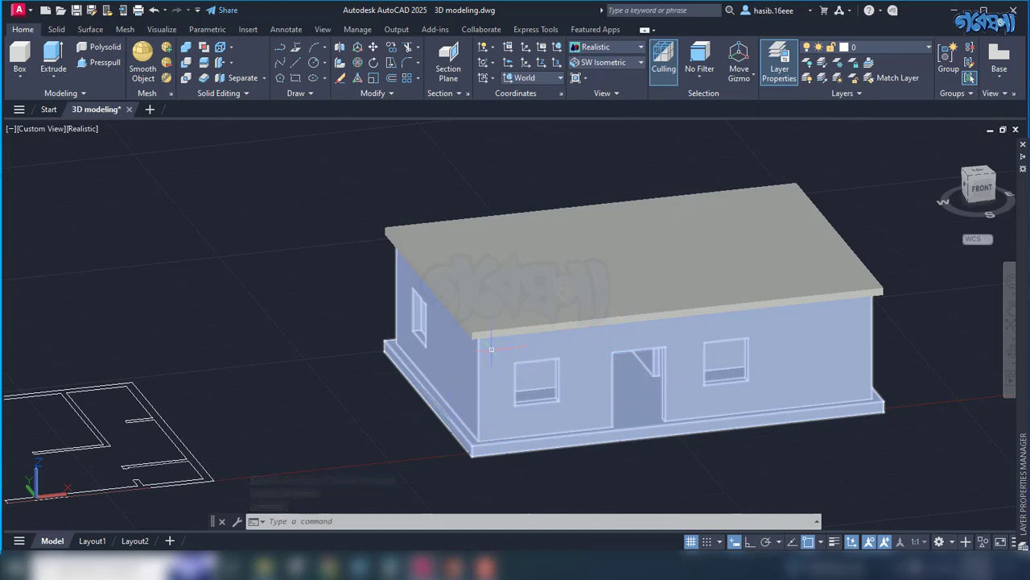
pyautogui.scroll(-1, 720, 333)
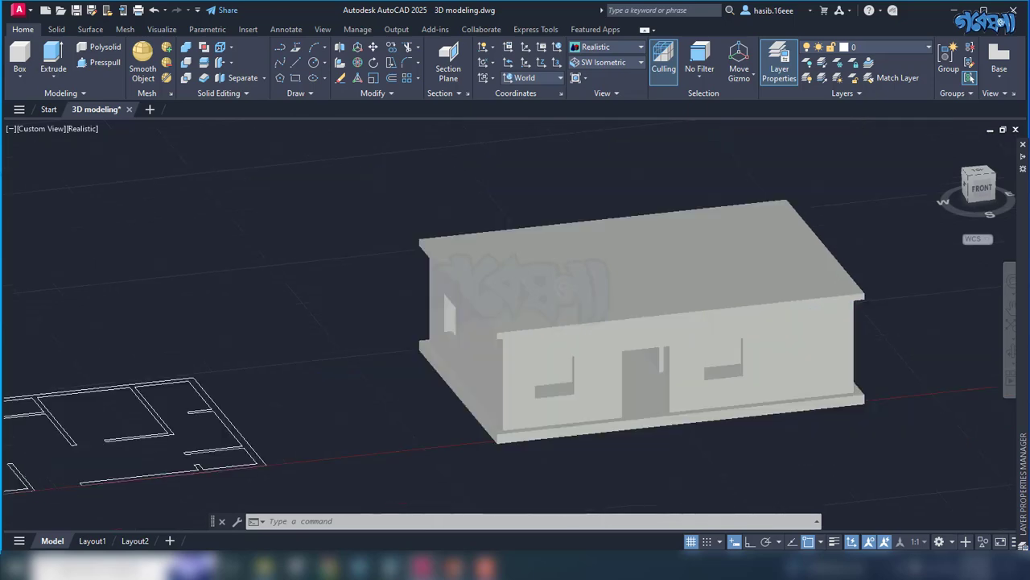
pyautogui.scroll(-2, 840, 363)
pyautogui.scroll(-1, 496, 386)
pyautogui.click(720, 348)
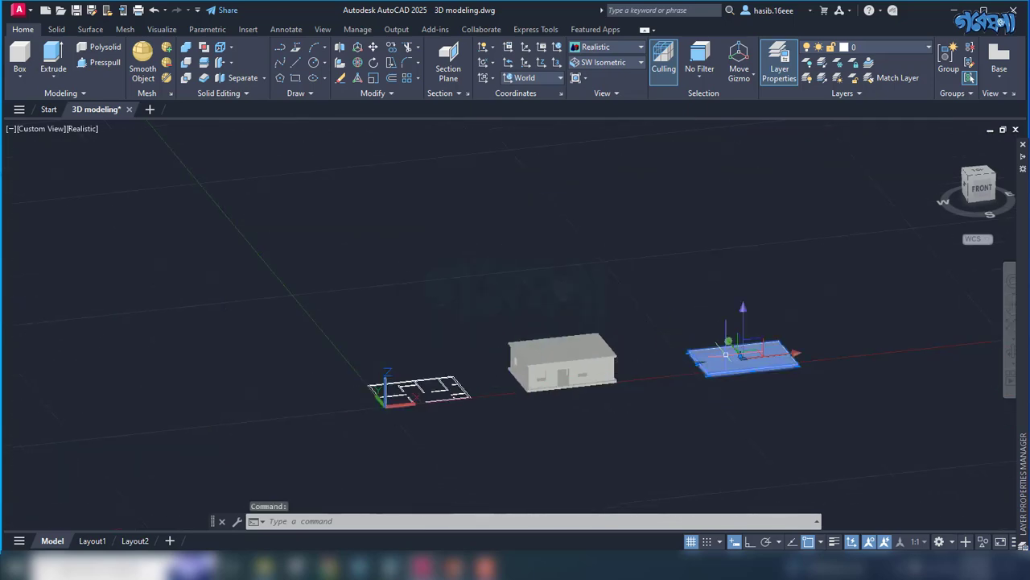
pyautogui.press('Delete')
pyautogui.click(834, 311)
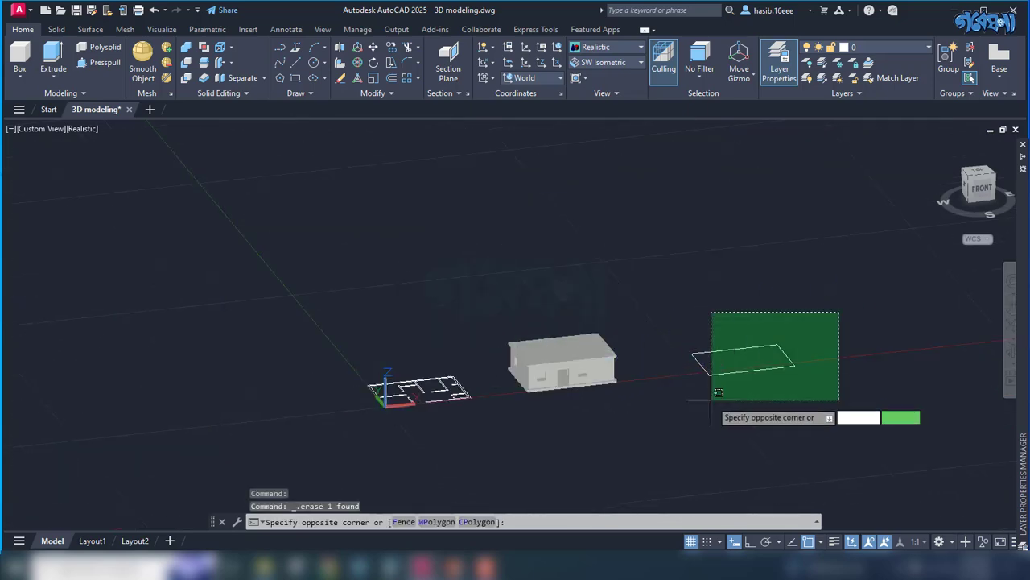
pyautogui.click(711, 412)
pyautogui.press('Delete')
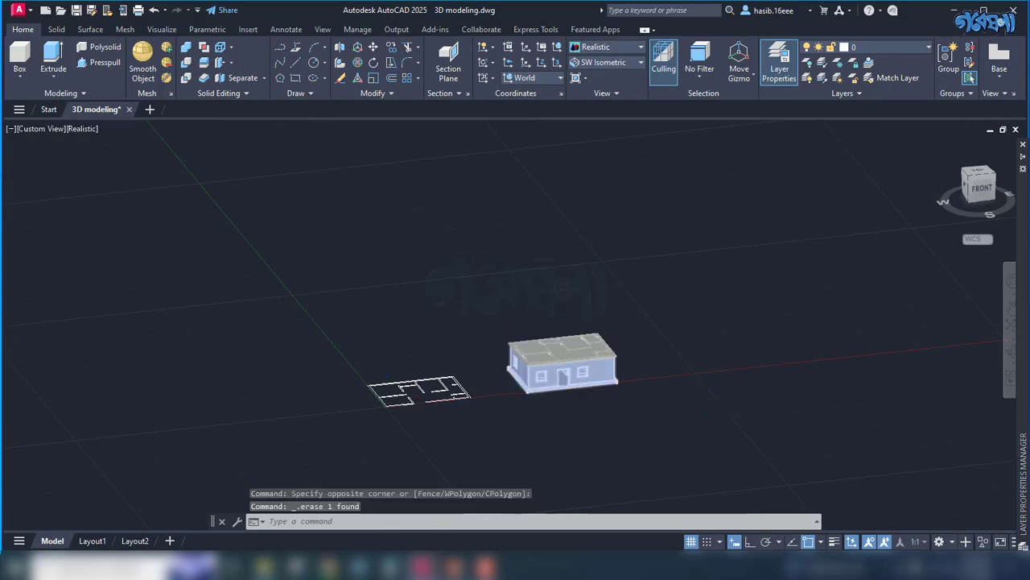
pyautogui.scroll(4, 532, 378)
pyautogui.scroll(2, 625, 372)
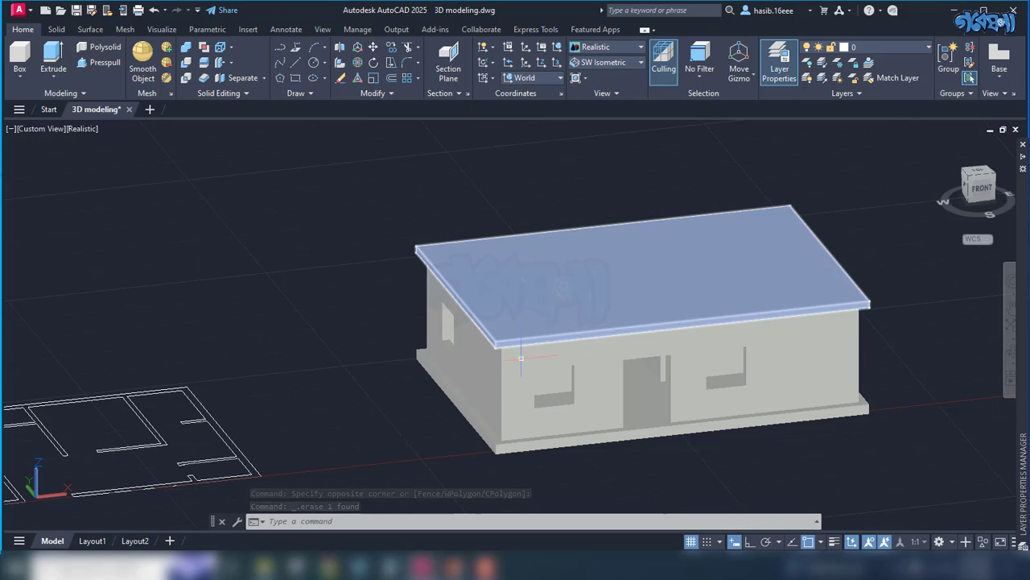
# - Open the Materials Browser on the library's Paint category and dock it on the right
pyautogui.click(175, 30)
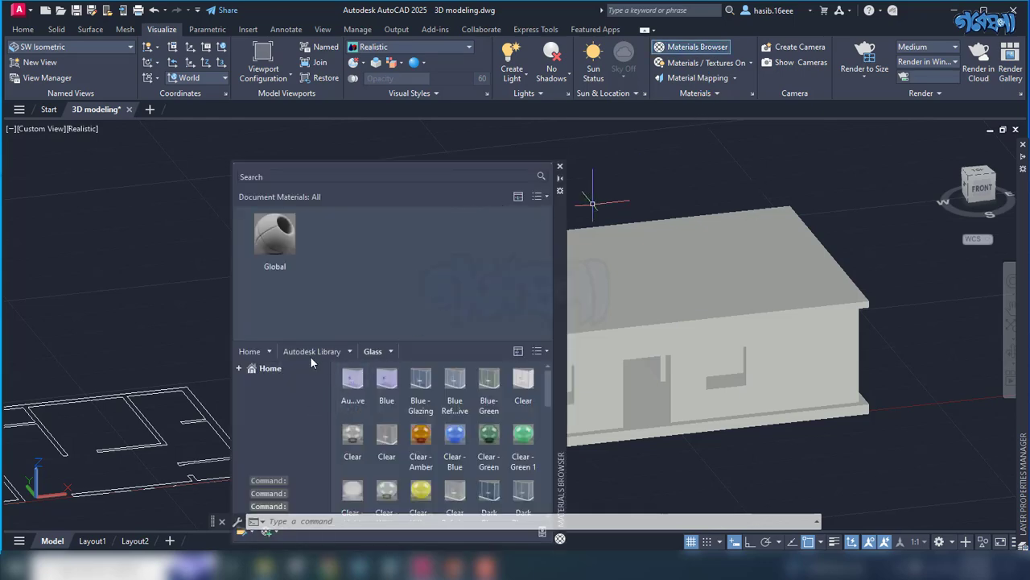
pyautogui.click(349, 352)
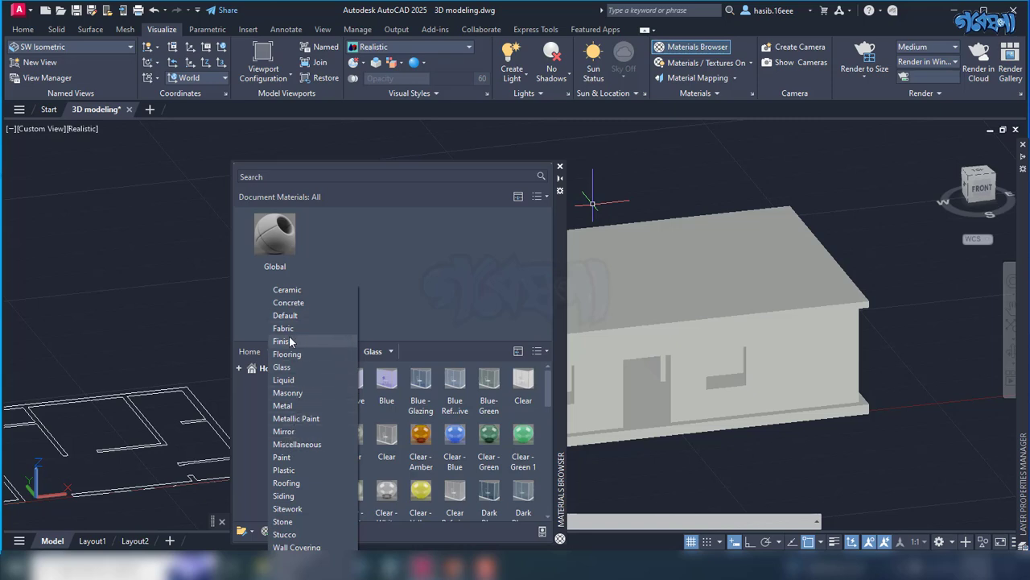
pyautogui.click(294, 456)
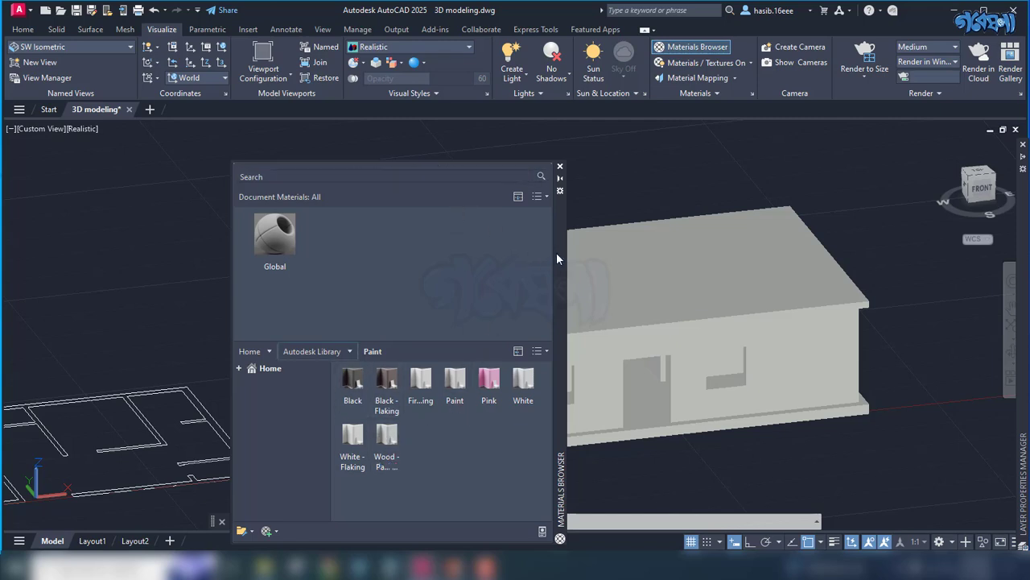
pyautogui.moveTo(556, 252); pyautogui.dragTo(992, 233)
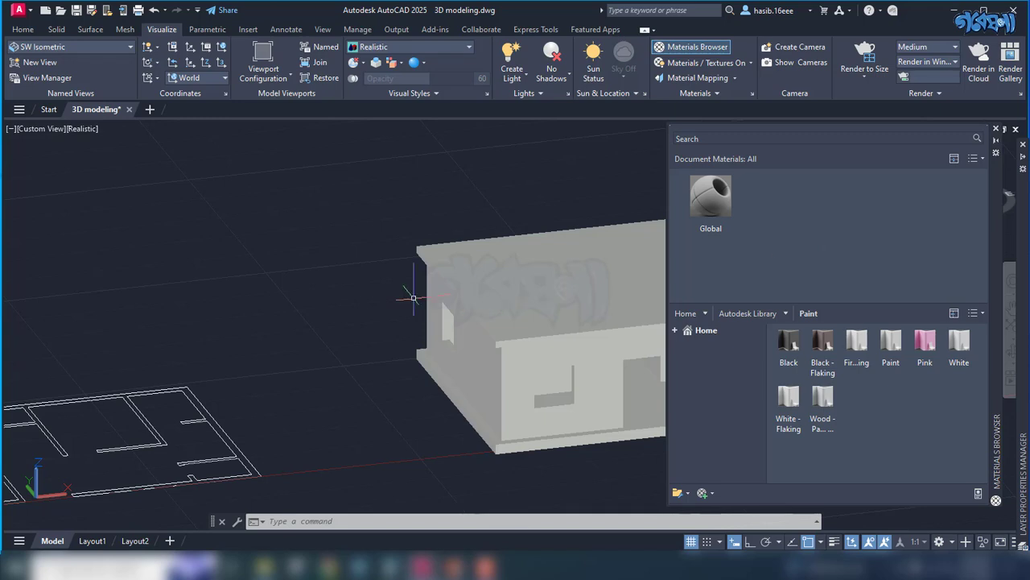
pyautogui.scroll(-5, 410, 294)
pyautogui.scroll(6, 519, 314)
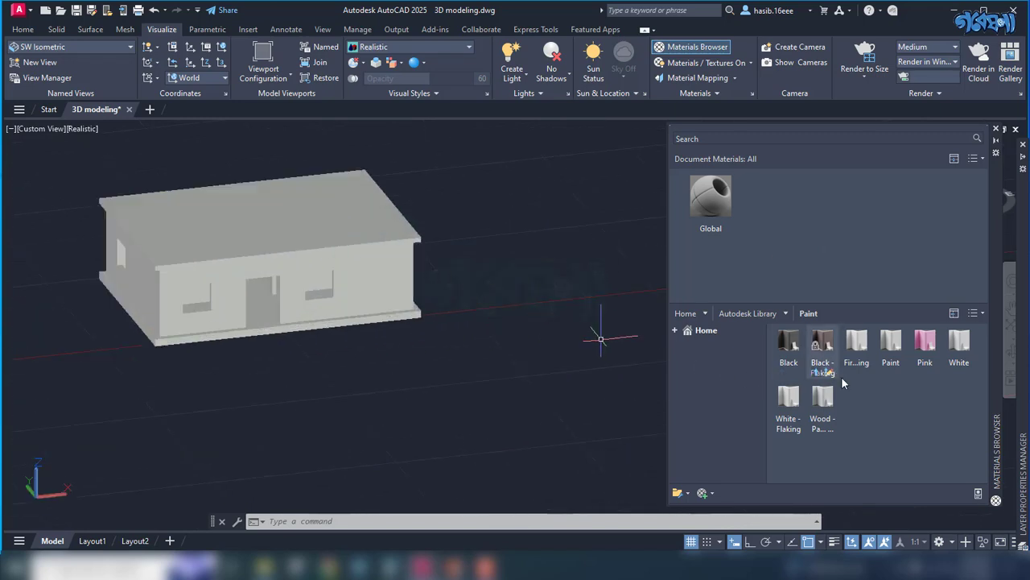
# - Add Wall Paint Chartreuse to the document materials and drag it onto the house walls
pyautogui.click(786, 314)
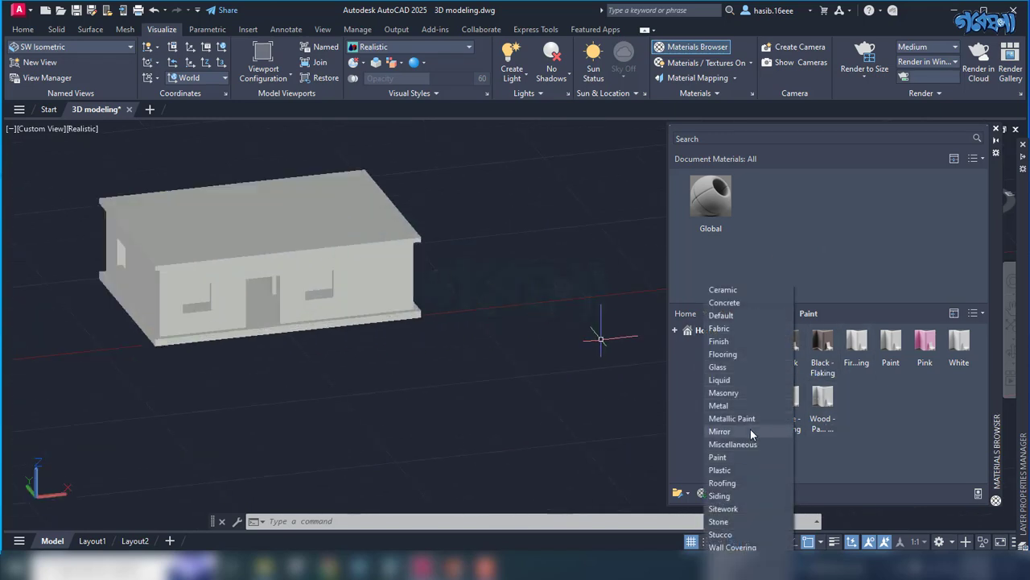
pyautogui.click(729, 559)
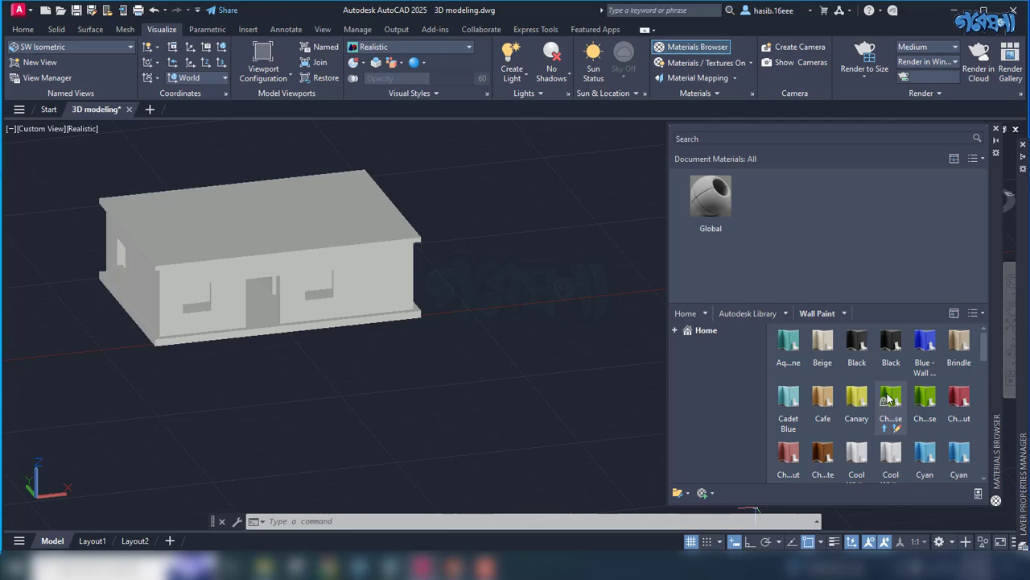
pyautogui.click(885, 429)
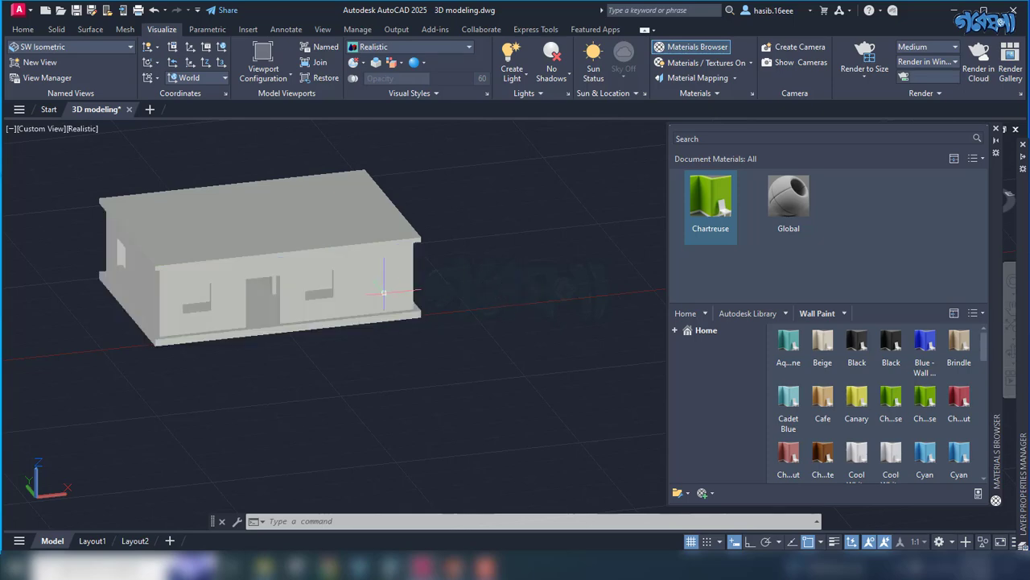
pyautogui.moveTo(709, 197)
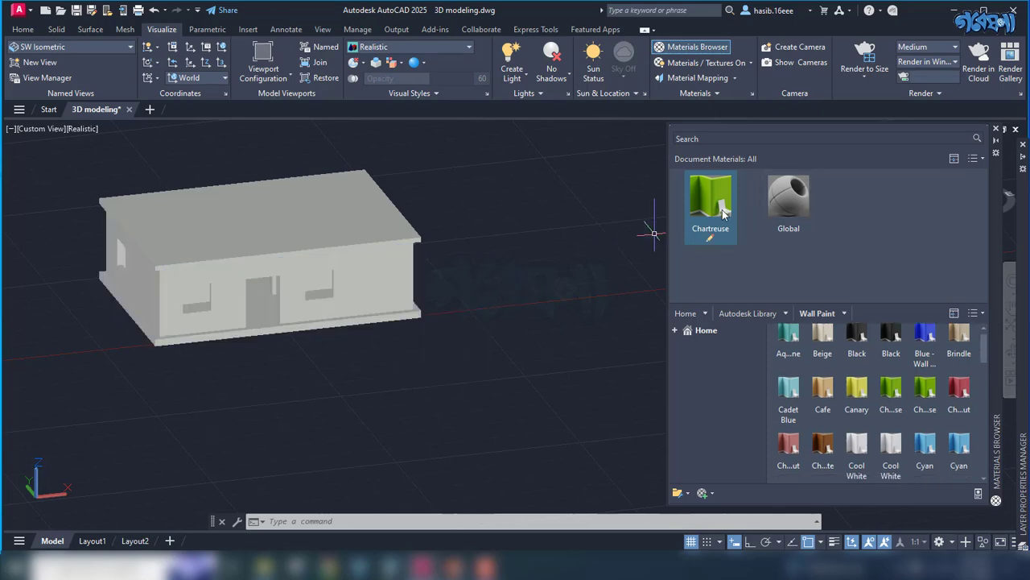
pyautogui.moveTo(723, 211); pyautogui.dragTo(318, 296)
pyautogui.moveTo(190, 301); pyautogui.dragTo(150, 297)
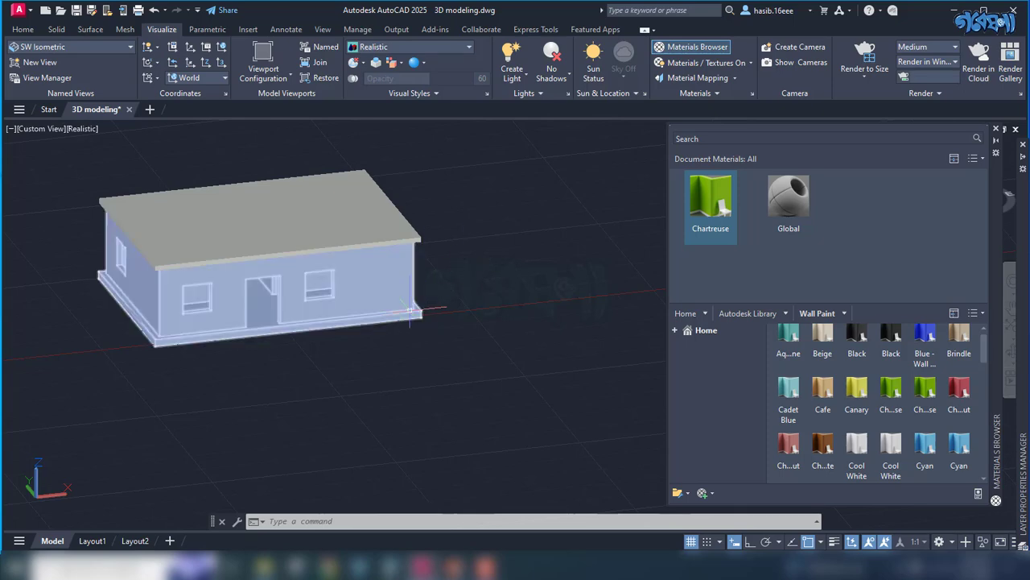
pyautogui.moveTo(395, 292); pyautogui.dragTo(97, 73)
pyautogui.click(23, 29)
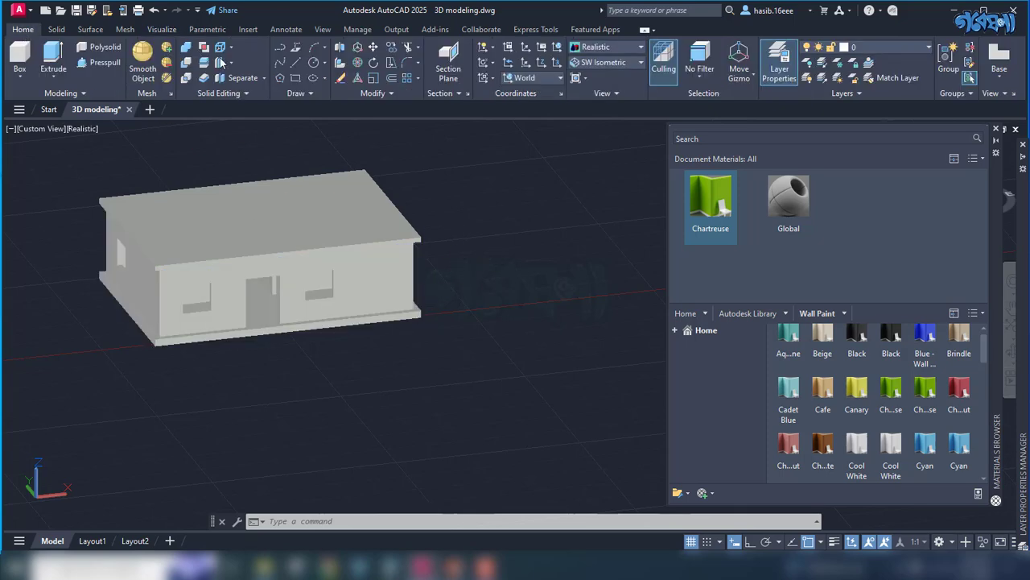
pyautogui.click(699, 78)
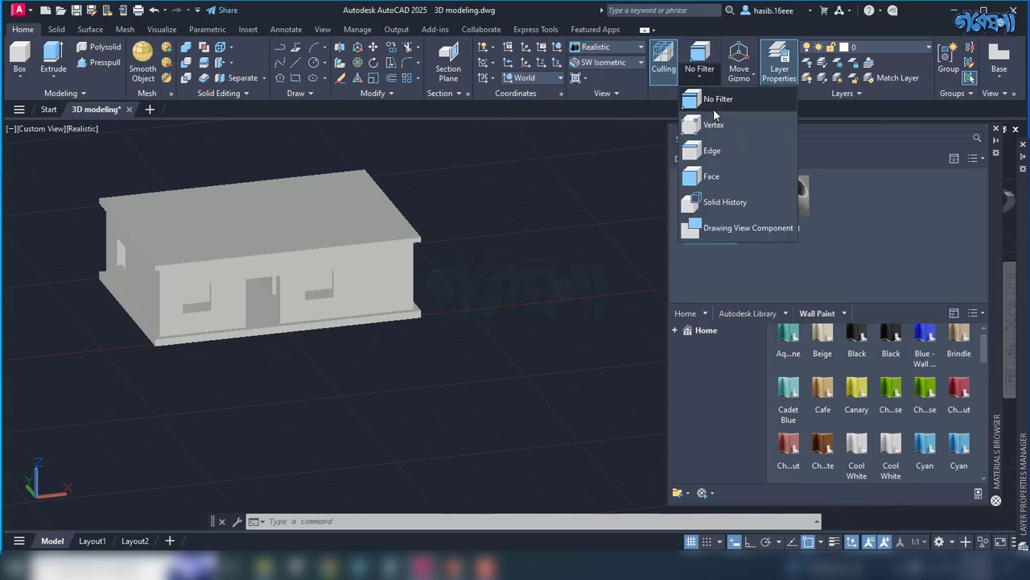
pyautogui.click(723, 183)
pyautogui.moveTo(723, 184); pyautogui.dragTo(368, 276)
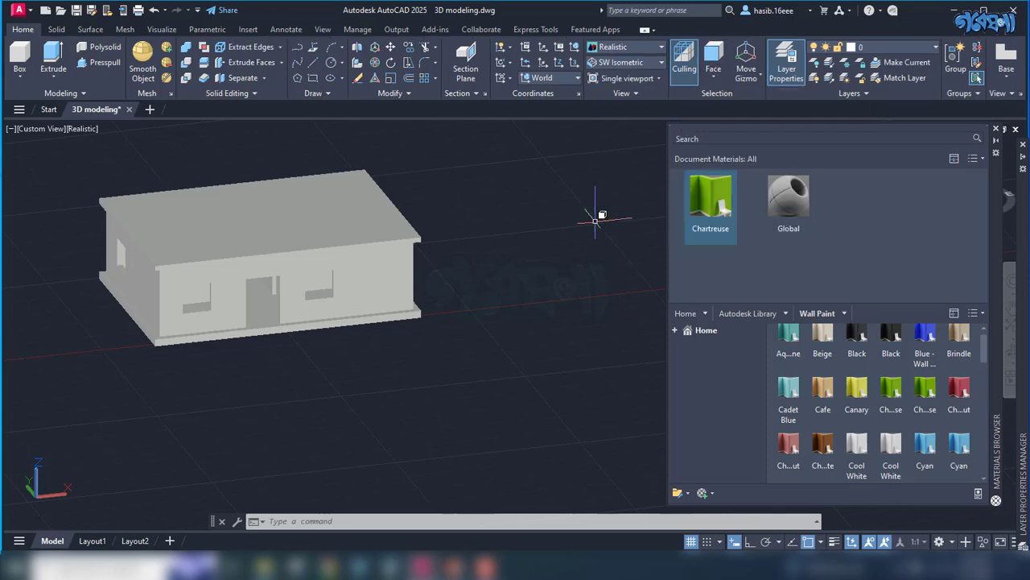
pyautogui.click(368, 276)
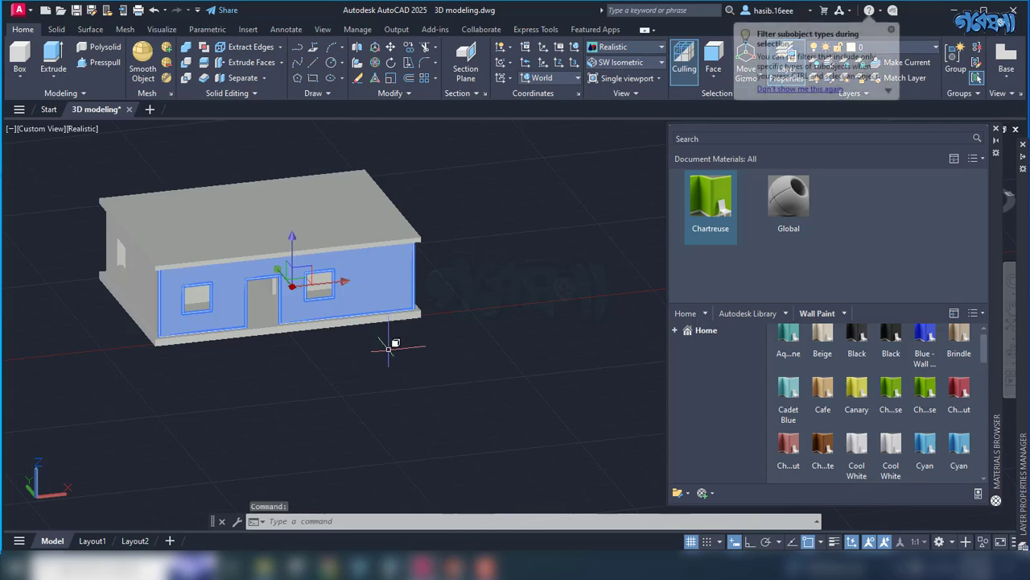
pyautogui.keyDown('shift'); pyautogui.moveTo(391, 357); pyautogui.dragTo(466, 352, button='middle'); pyautogui.keyUp('shift')
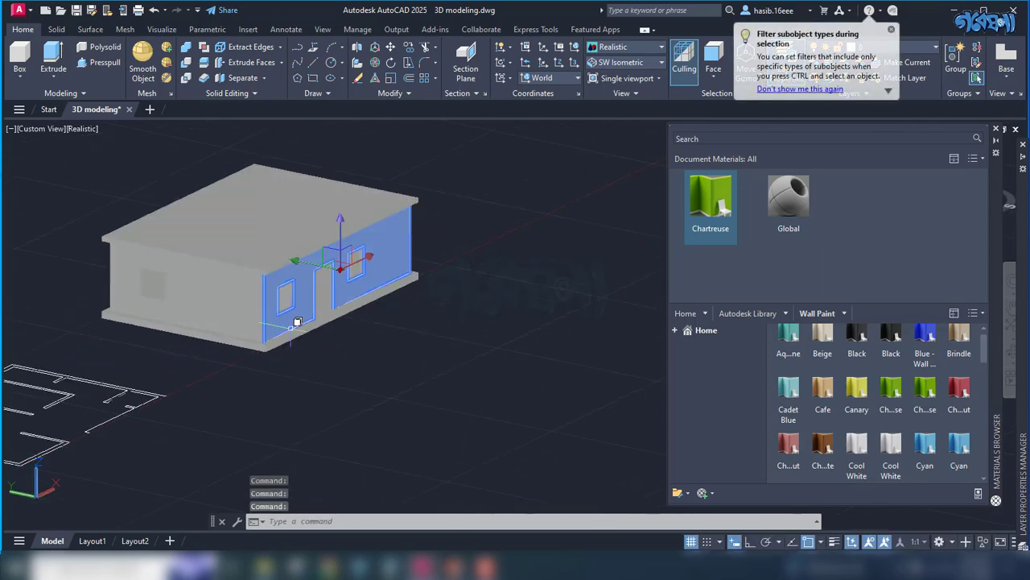
pyautogui.keyDown('shift'); pyautogui.moveTo(379, 361); pyautogui.dragTo(466, 361, button='middle'); pyautogui.keyUp('shift')
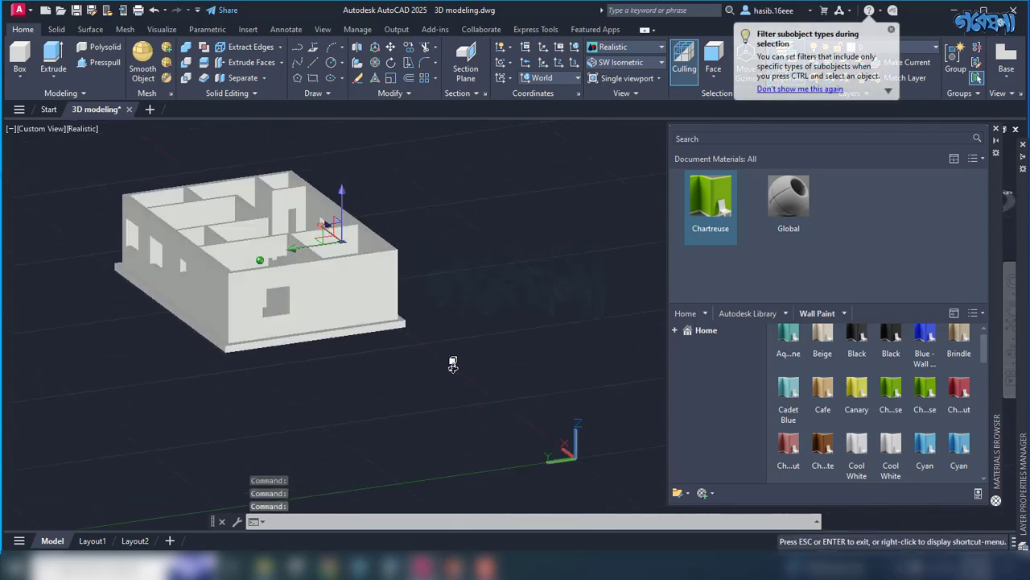
pyautogui.moveTo(265, 368)
pyautogui.keyDown('shift'); pyautogui.mouseDown(button='middle')
pyautogui.moveTo(282, 395)
pyautogui.moveTo(316, 394)
pyautogui.mouseUp(button='middle'); pyautogui.keyUp('shift')
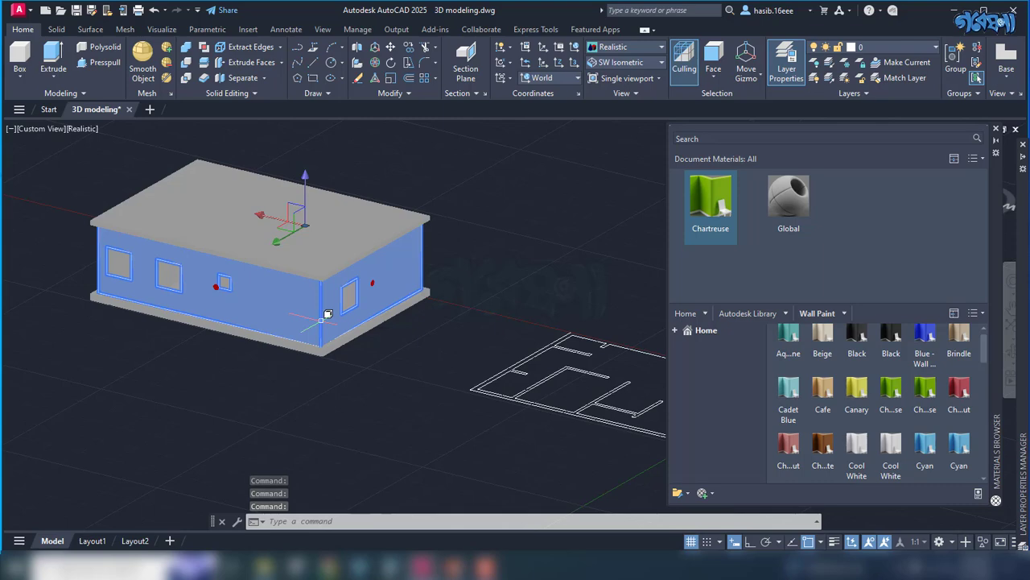
pyautogui.press('Escape')
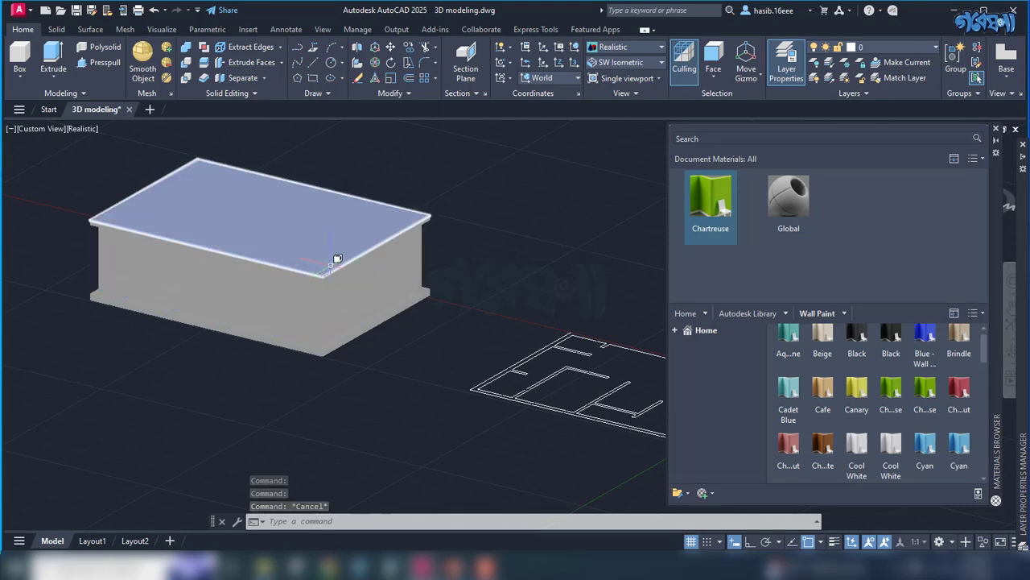
pyautogui.hotkey('ctrl', 'z')
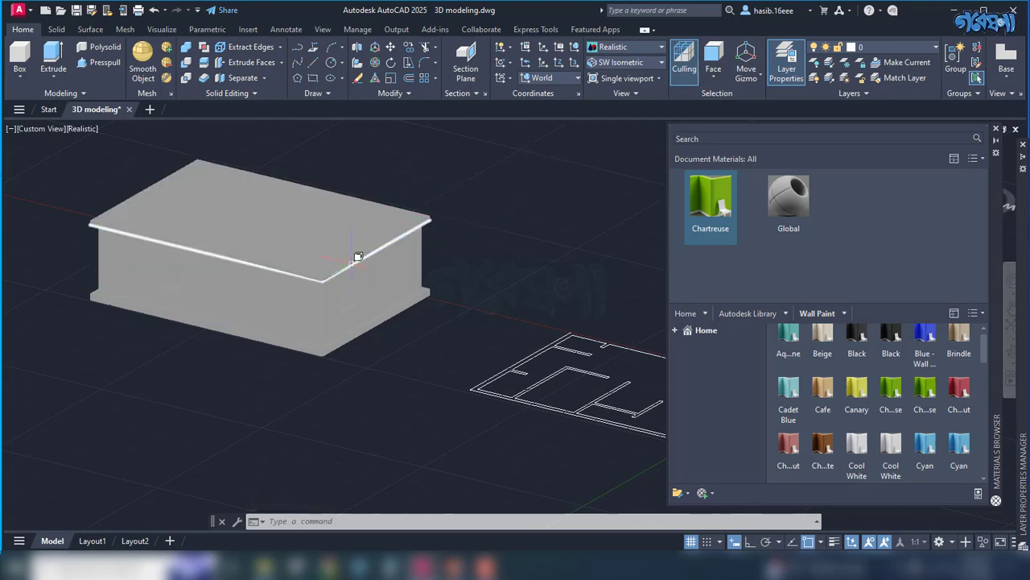
pyautogui.click(397, 240)
pyautogui.press('Escape')
pyautogui.press('Escape')
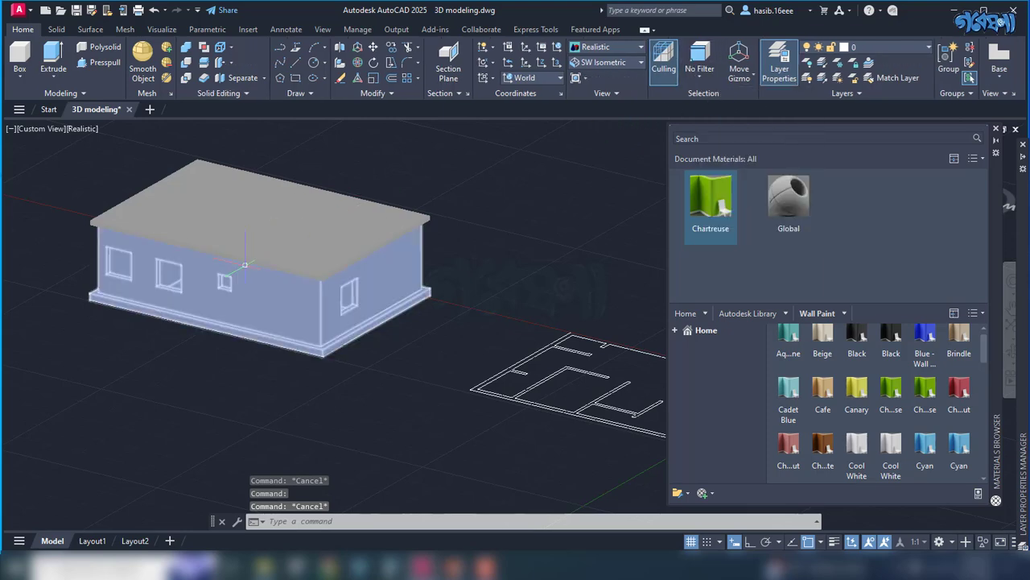
pyautogui.click(269, 241)
pyautogui.rightClick(269, 241)
pyautogui.moveTo(338, 301)
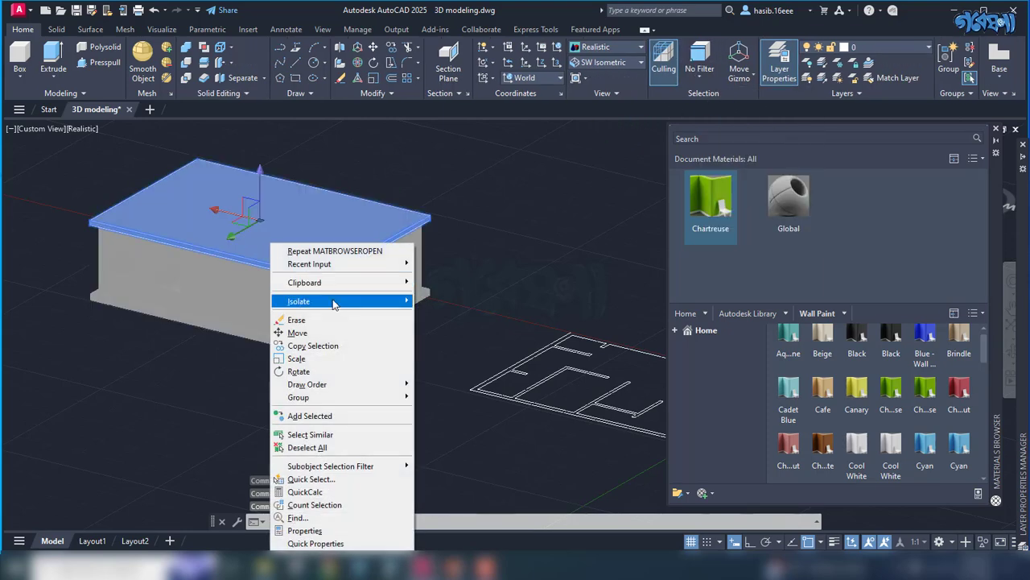
pyautogui.click(457, 320)
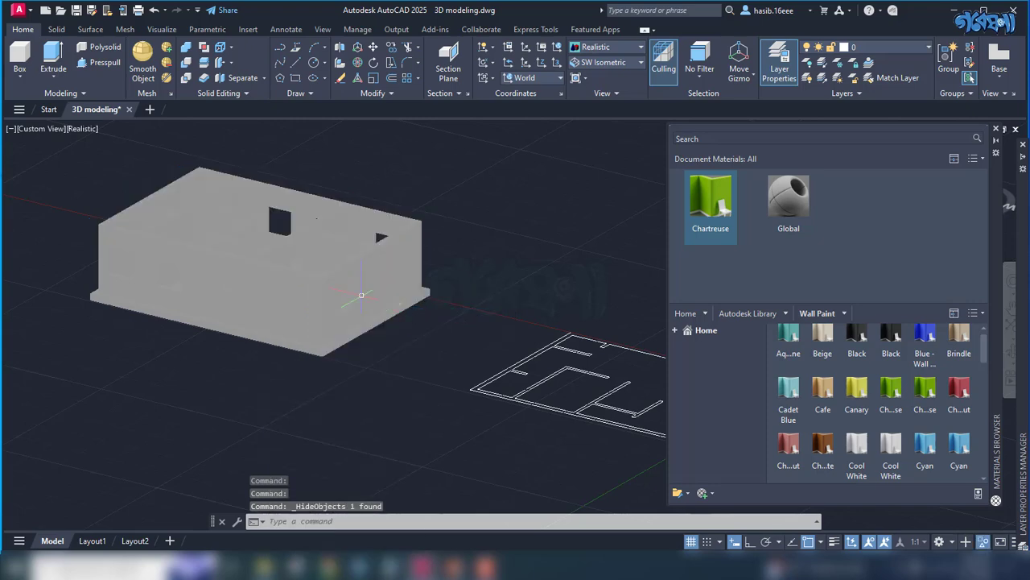
pyautogui.keyDown('shift'); pyautogui.moveTo(435, 313); pyautogui.dragTo(416, 354, button='middle'); pyautogui.keyUp('shift')
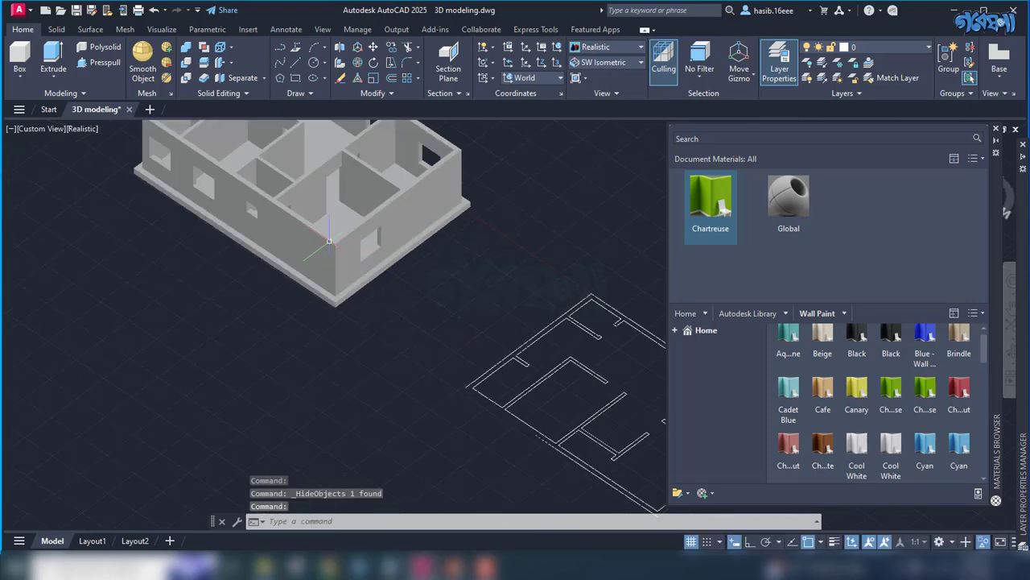
pyautogui.keyDown('shift'); pyautogui.moveTo(310, 216); pyautogui.dragTo(326, 342, button='middle'); pyautogui.keyUp('shift')
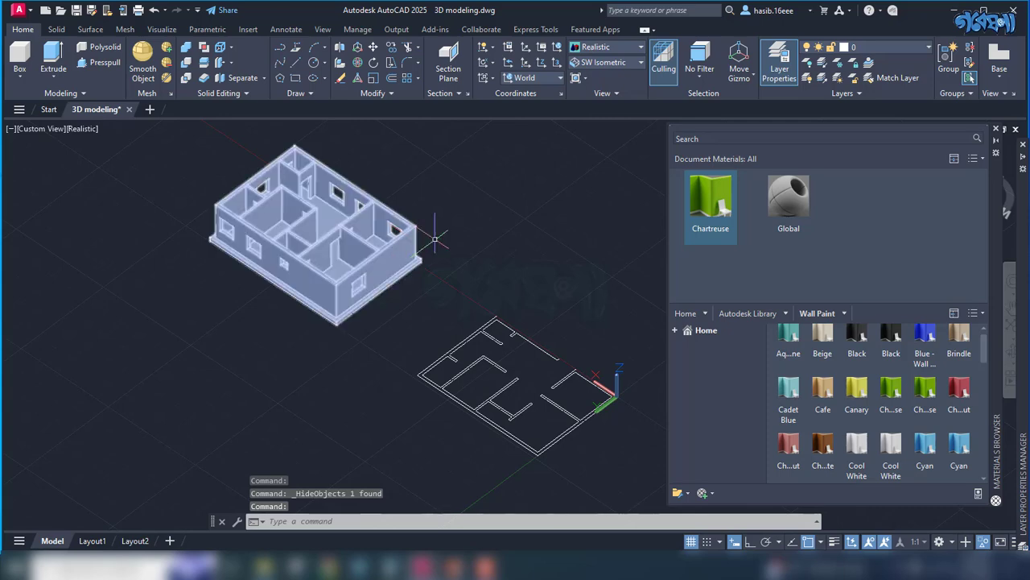
pyautogui.click(702, 80)
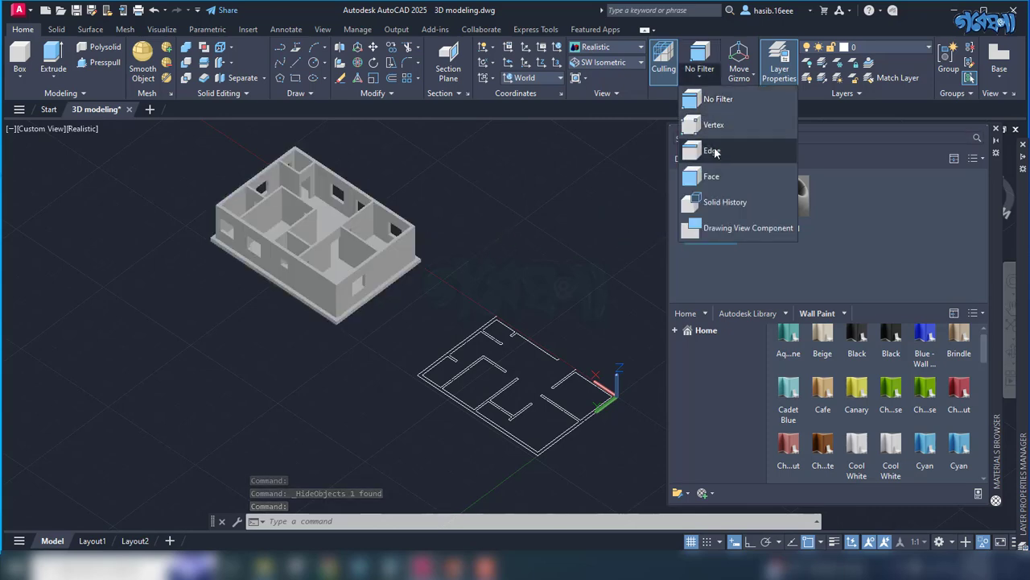
pyautogui.click(713, 176)
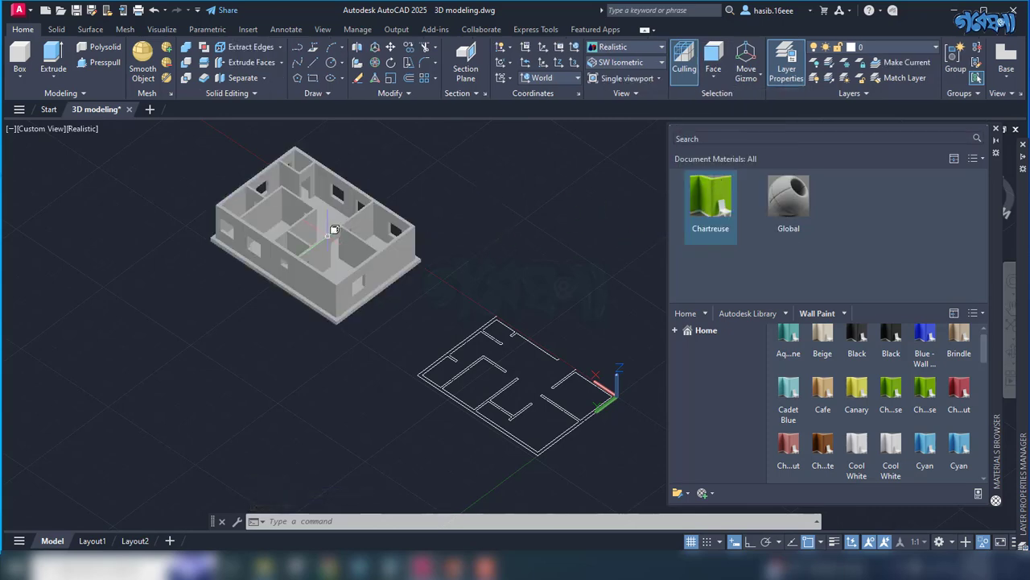
pyautogui.click(318, 277)
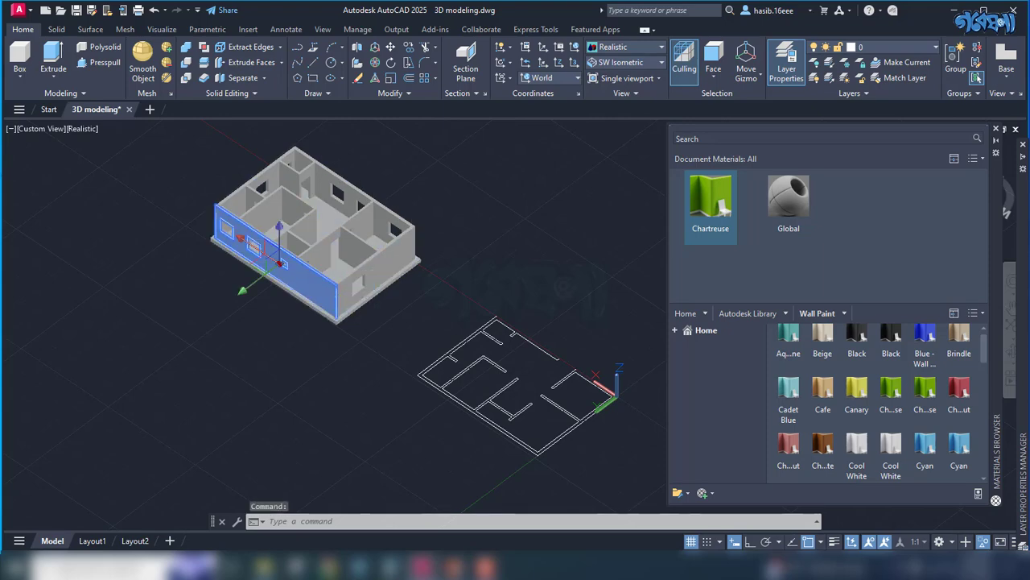
pyautogui.click(368, 272)
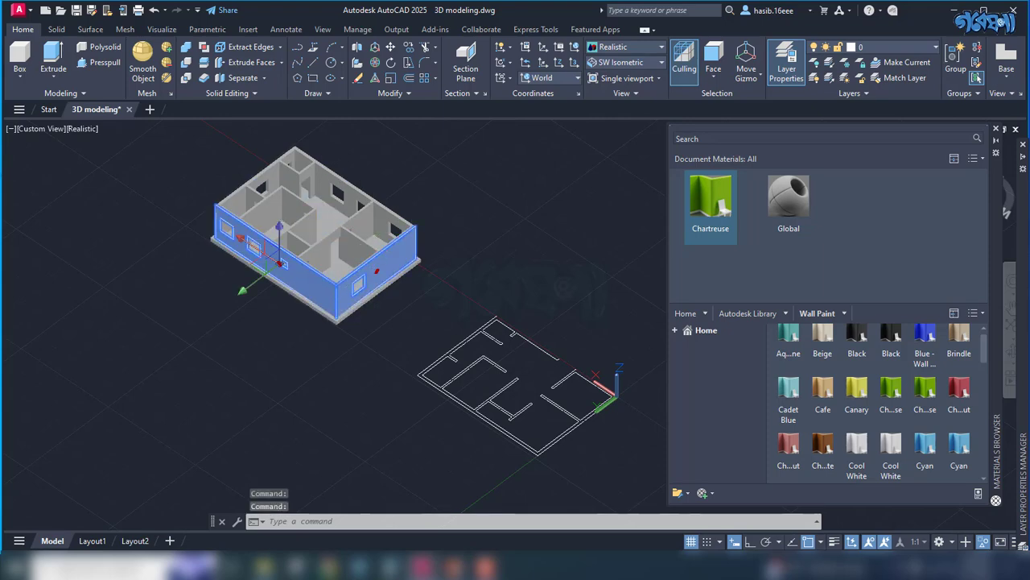
pyautogui.click(360, 235)
pyautogui.click(368, 213)
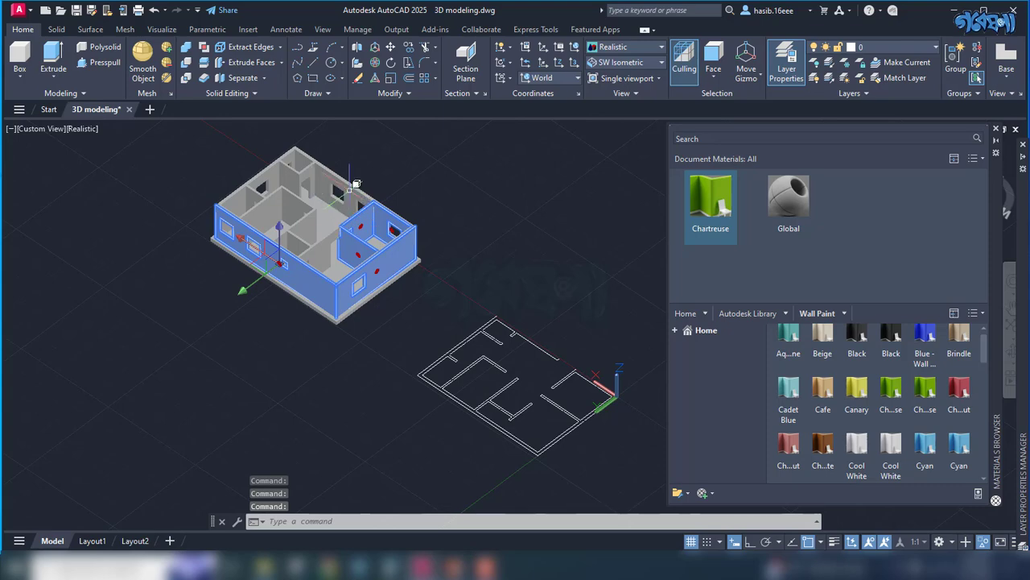
pyautogui.click(356, 184)
pyautogui.click(306, 170)
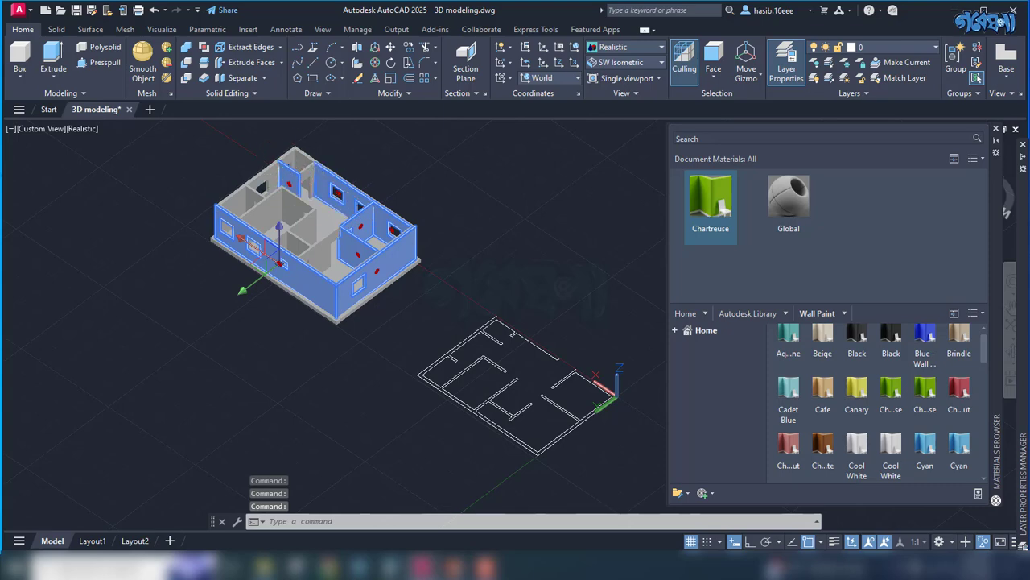
pyautogui.click(313, 155)
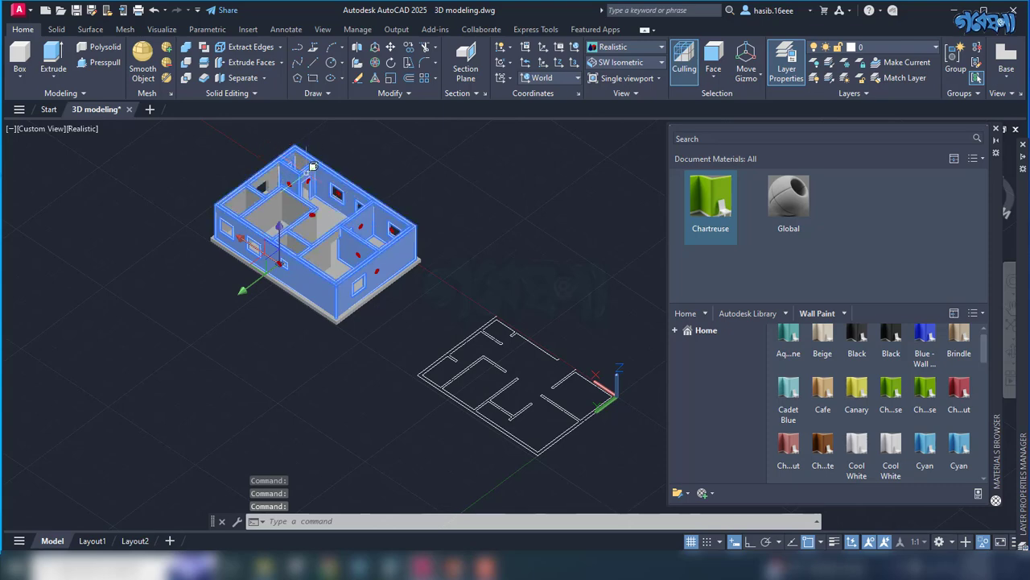
pyautogui.click(272, 203)
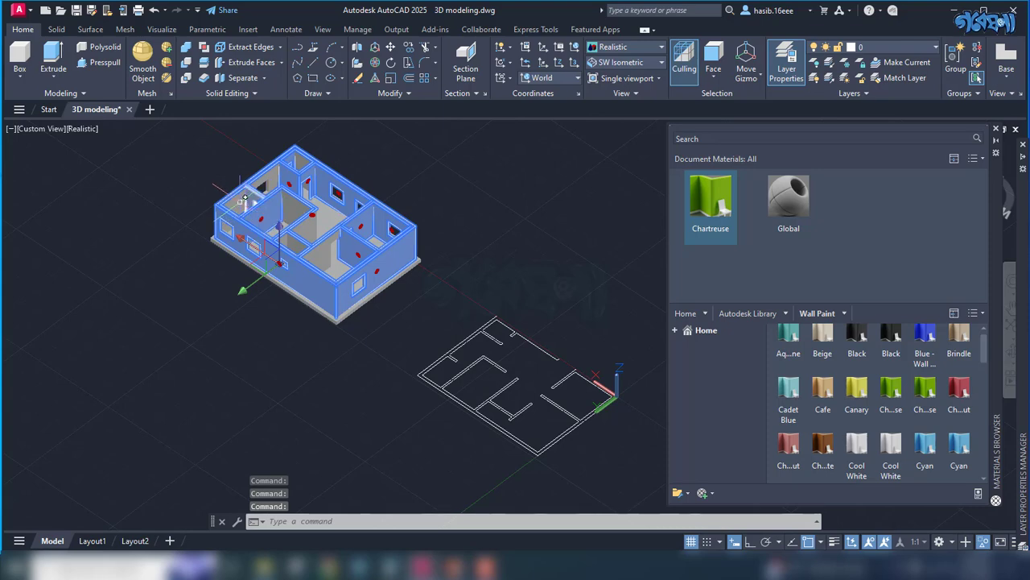
pyautogui.click(245, 198)
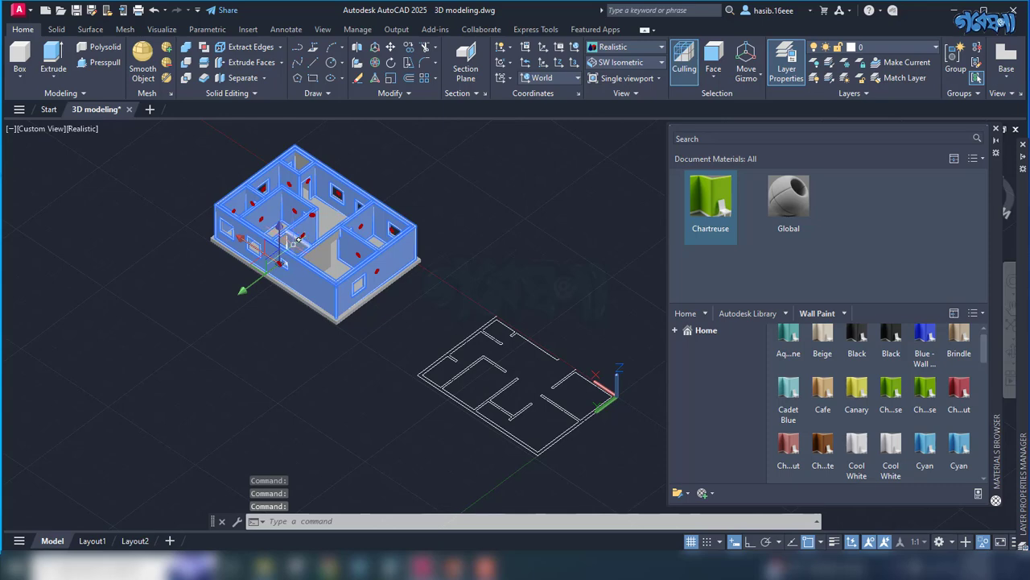
pyautogui.scroll(3, 279, 246)
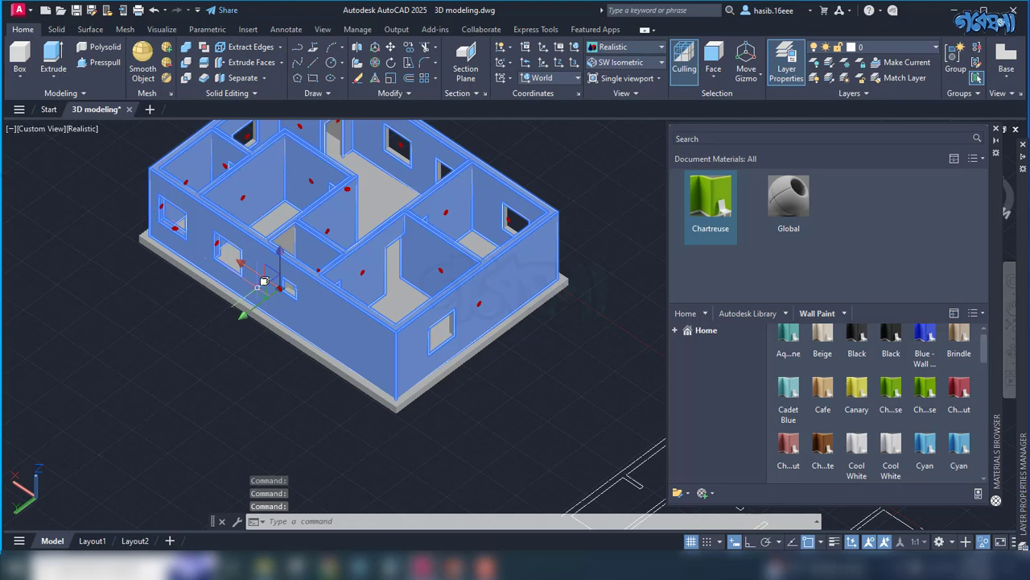
pyautogui.moveTo(274, 361)
pyautogui.keyDown('shift'); pyautogui.mouseDown(button='middle')
pyautogui.moveTo(239, 384)
pyautogui.moveTo(361, 395)
pyautogui.moveTo(418, 356)
pyautogui.moveTo(369, 347)
pyautogui.mouseUp(button='middle'); pyautogui.keyUp('shift')
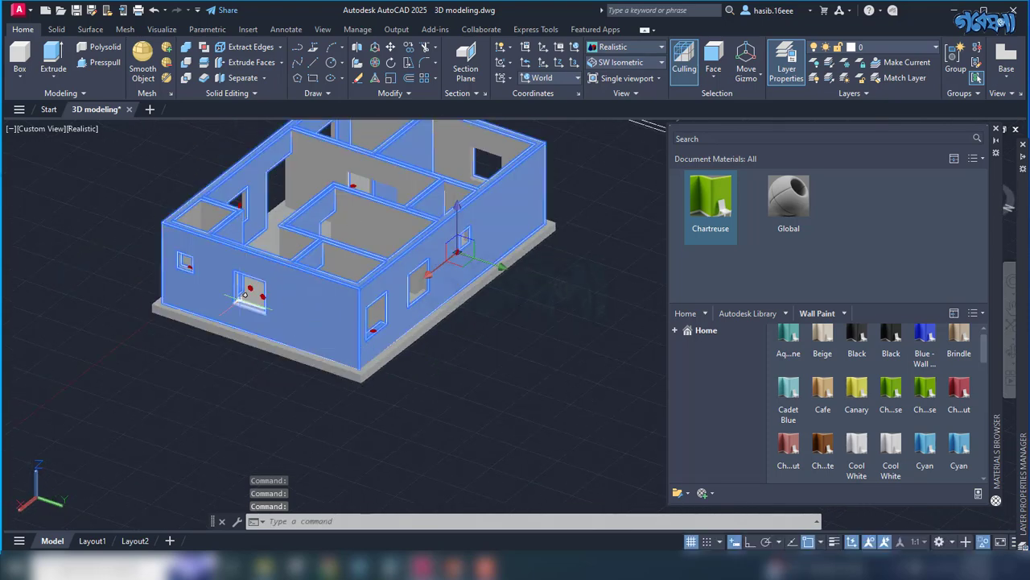
pyautogui.keyDown('shift'); pyautogui.moveTo(259, 343); pyautogui.dragTo(258, 391, button='middle'); pyautogui.keyUp('shift')
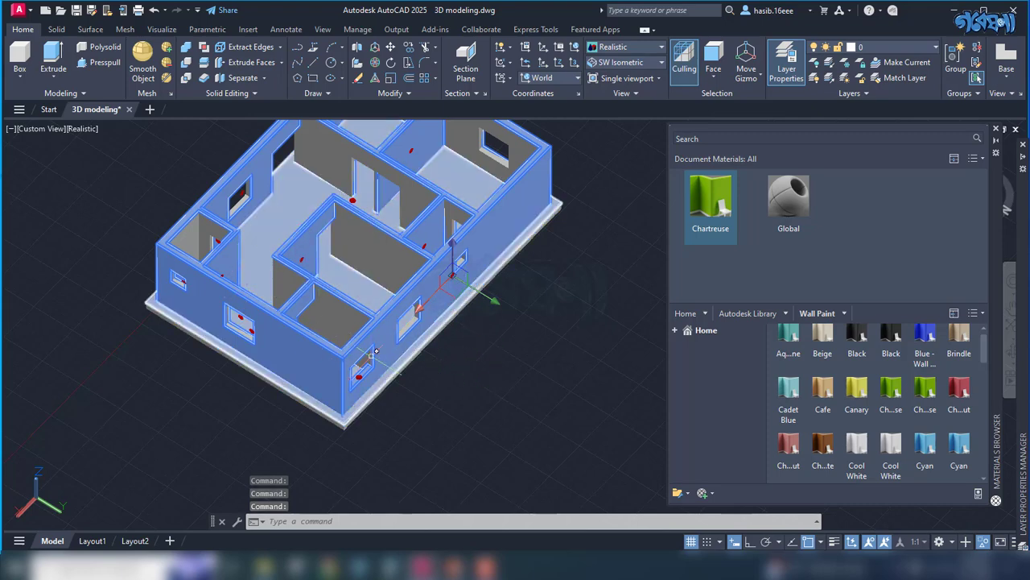
pyautogui.keyDown('shift'); pyautogui.moveTo(475, 427); pyautogui.dragTo(524, 386, button='middle'); pyautogui.keyUp('shift')
pyautogui.keyDown('shift'); pyautogui.moveTo(453, 417); pyautogui.dragTo(542, 416, button='middle'); pyautogui.keyUp('shift')
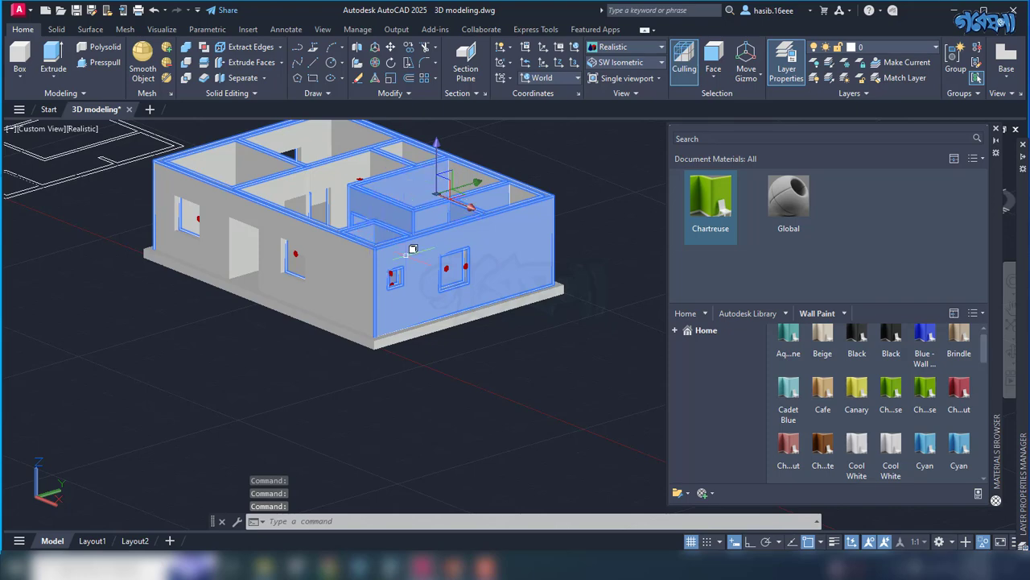
pyautogui.keyDown('shift'); pyautogui.moveTo(460, 394); pyautogui.dragTo(362, 335, button='middle'); pyautogui.keyUp('shift')
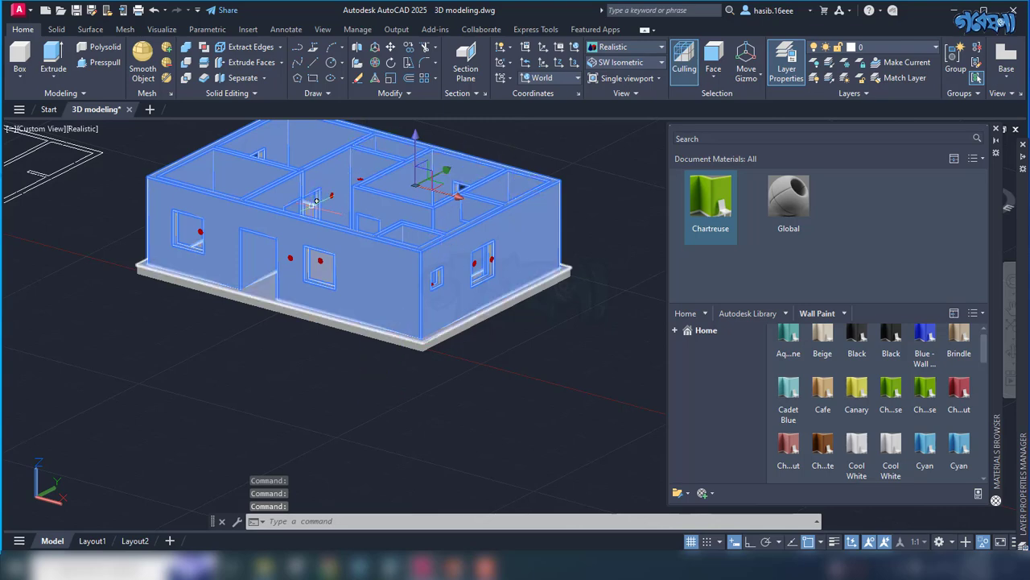
pyautogui.moveTo(434, 394)
pyautogui.keyDown('shift'); pyautogui.mouseDown(button='middle')
pyautogui.moveTo(453, 414)
pyautogui.moveTo(425, 436)
pyautogui.moveTo(518, 426)
pyautogui.mouseUp(button='middle'); pyautogui.keyUp('shift')
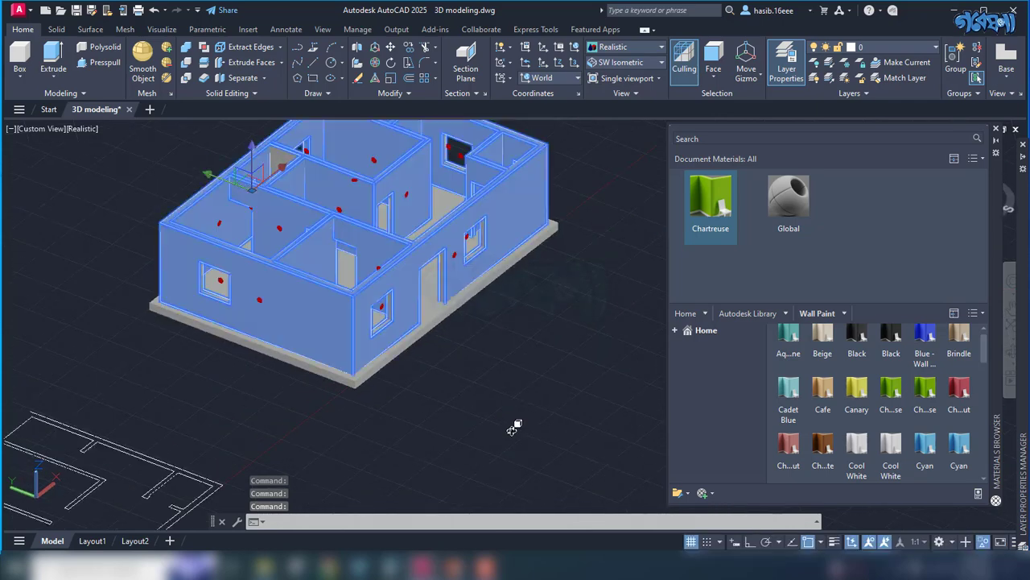
pyautogui.keyDown('shift'); pyautogui.moveTo(437, 421); pyautogui.dragTo(539, 424, button='middle'); pyautogui.keyUp('shift')
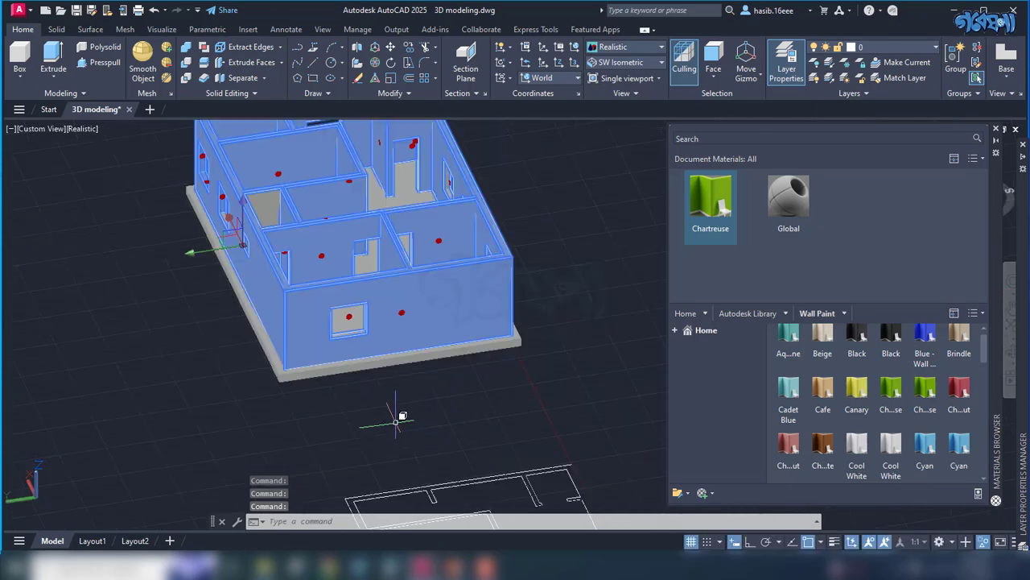
pyautogui.keyDown('shift'); pyautogui.moveTo(398, 416); pyautogui.dragTo(524, 417, button='middle'); pyautogui.keyUp('shift')
pyautogui.keyDown('shift'); pyautogui.moveTo(368, 419); pyautogui.dragTo(523, 420, button='middle'); pyautogui.keyUp('shift')
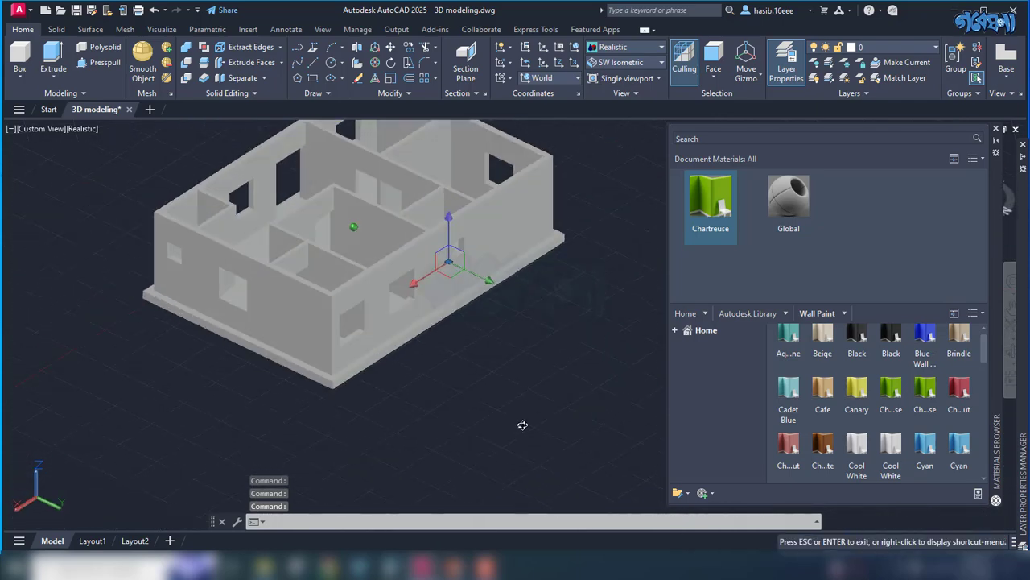
# - Assign the Chartreuse paint material to the selected walls and clear the selection
pyautogui.rightClick(712, 205)
pyautogui.click(774, 211)
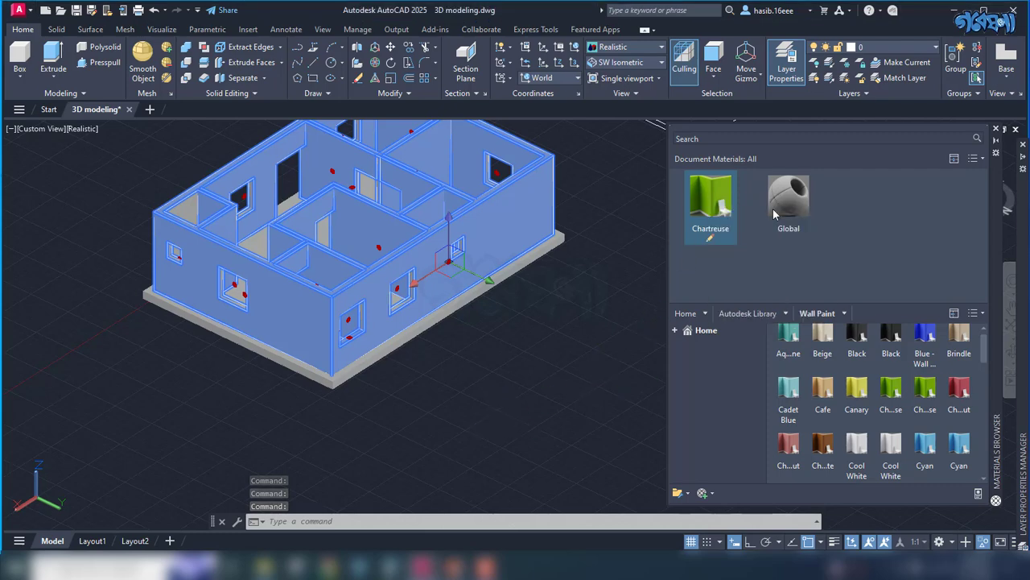
pyautogui.press('Escape')
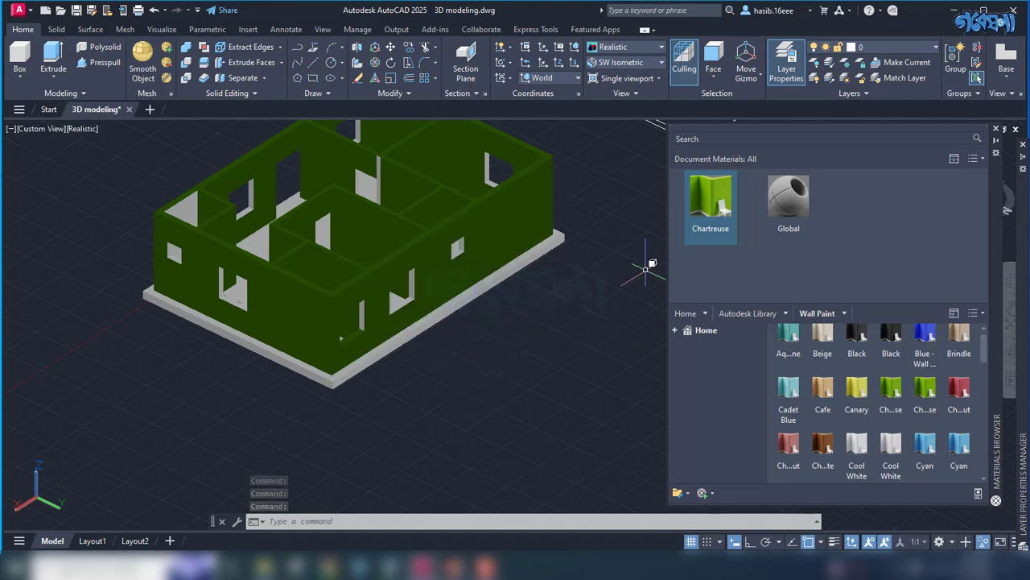
# - Raise the Chartreuse paint colour's luminance to 48, making it RGB 118,245,0
pyautogui.moveTo(710, 201)
pyautogui.click(711, 239)
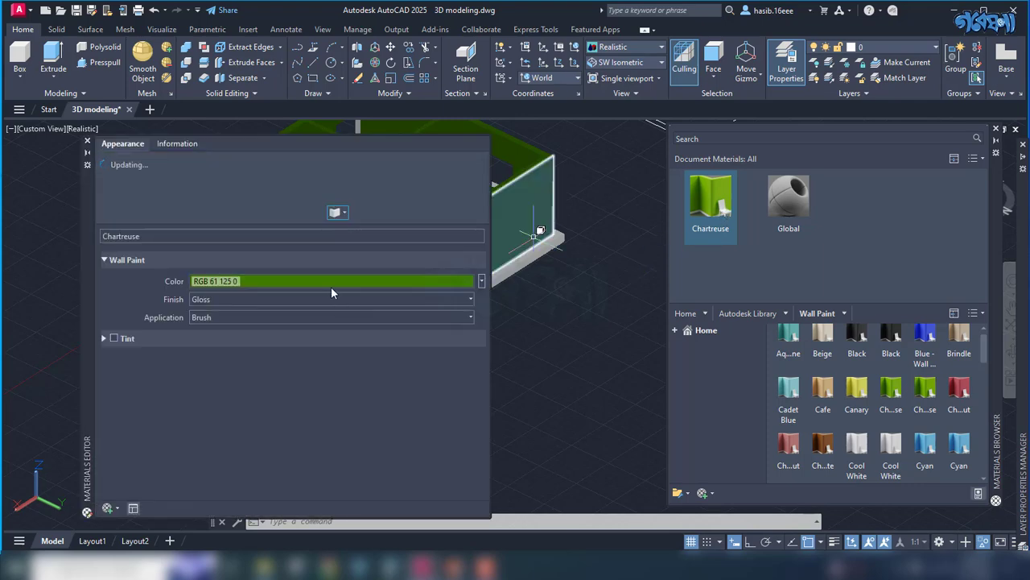
pyautogui.click(336, 281)
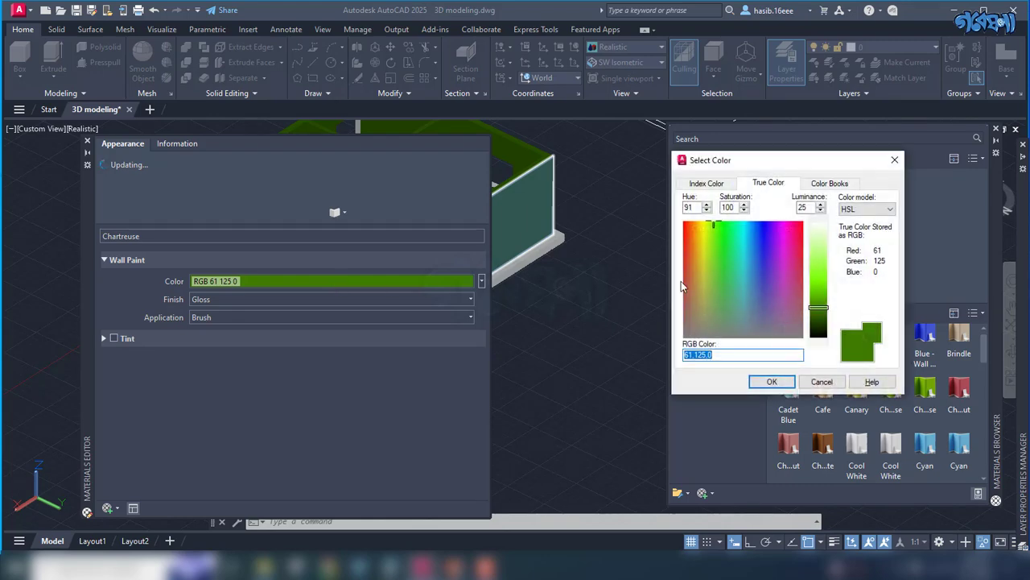
pyautogui.moveTo(823, 310); pyautogui.dragTo(823, 304)
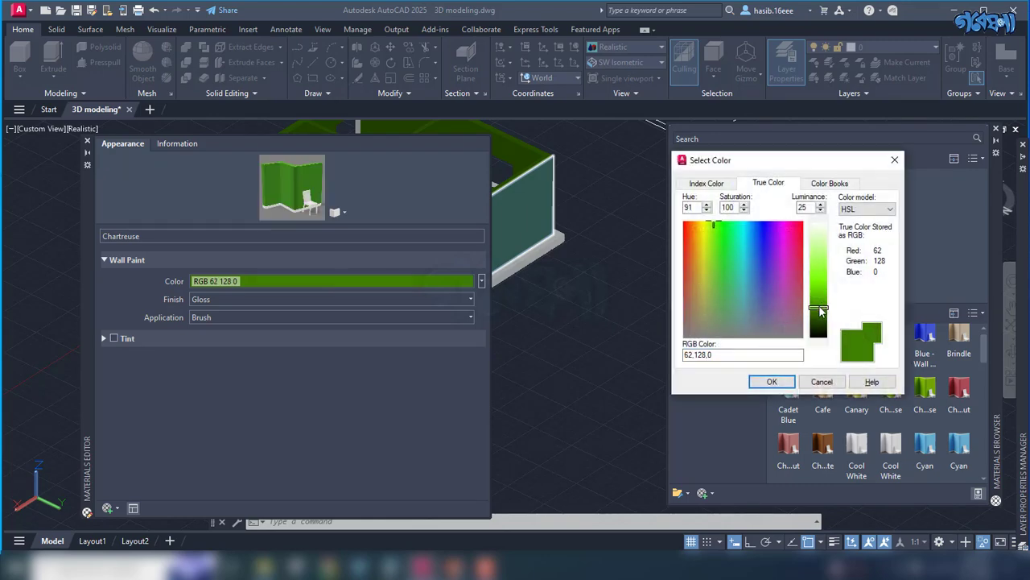
pyautogui.moveTo(821, 310); pyautogui.dragTo(821, 299)
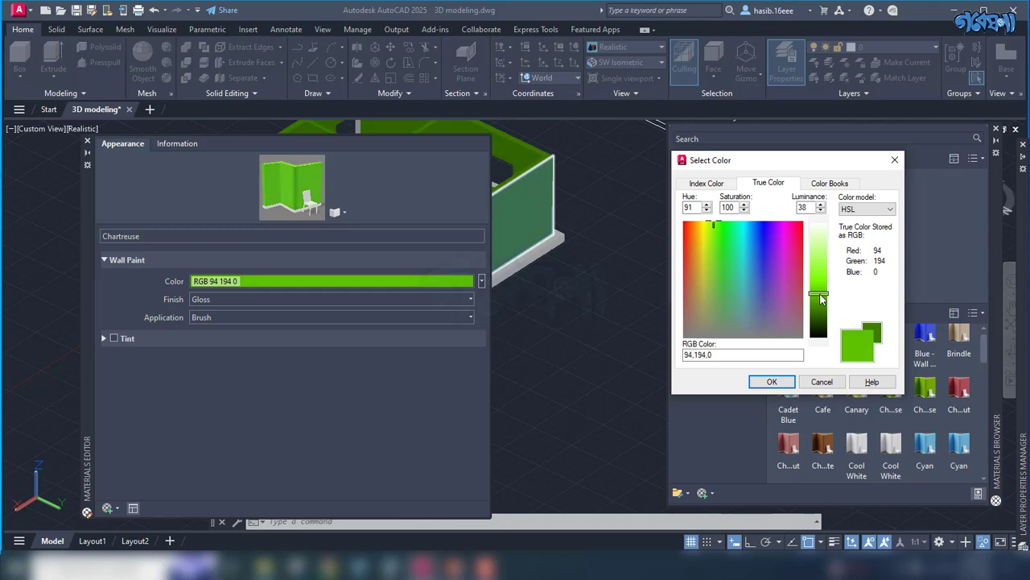
pyautogui.moveTo(821, 296); pyautogui.dragTo(821, 284)
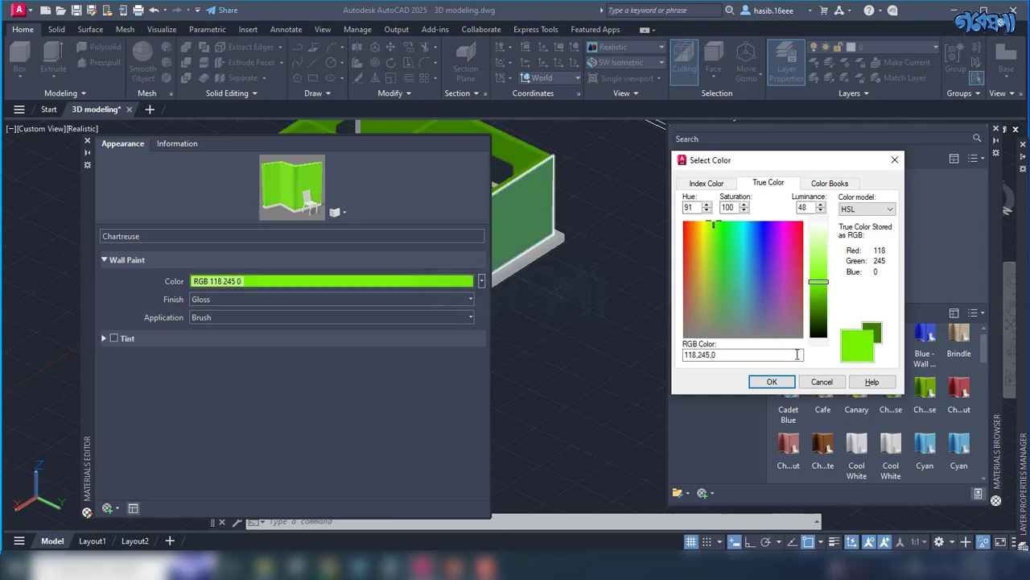
pyautogui.click(774, 383)
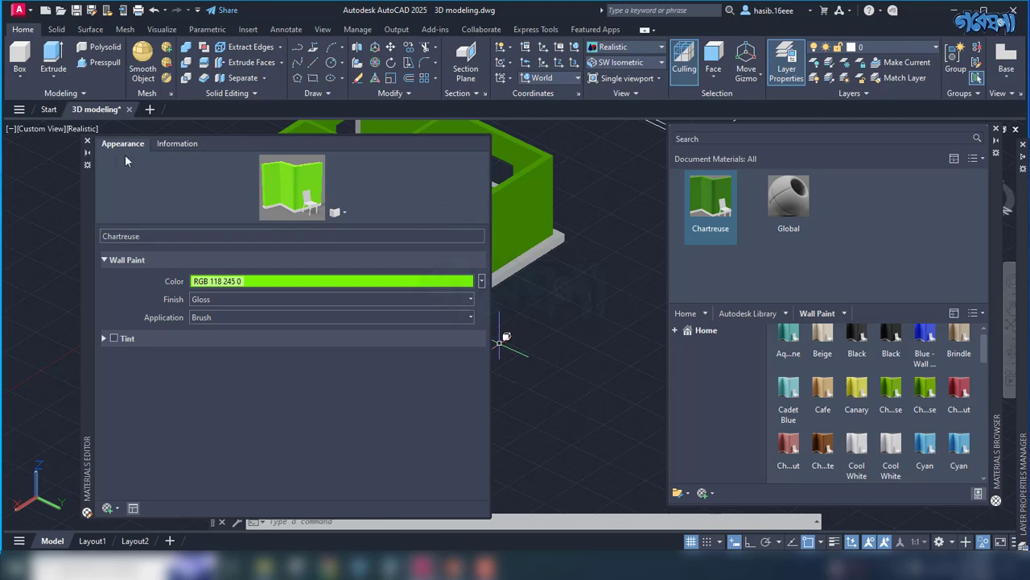
pyautogui.click(87, 140)
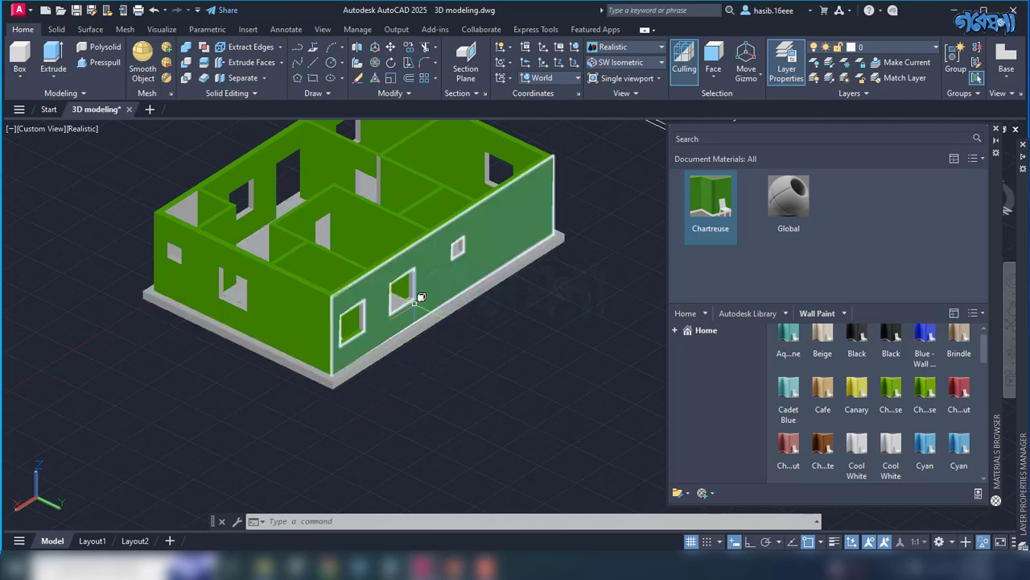
# - Select the jamb and sill faces of the first window openings on the corner and front walls
pyautogui.scroll(4, 421, 278)
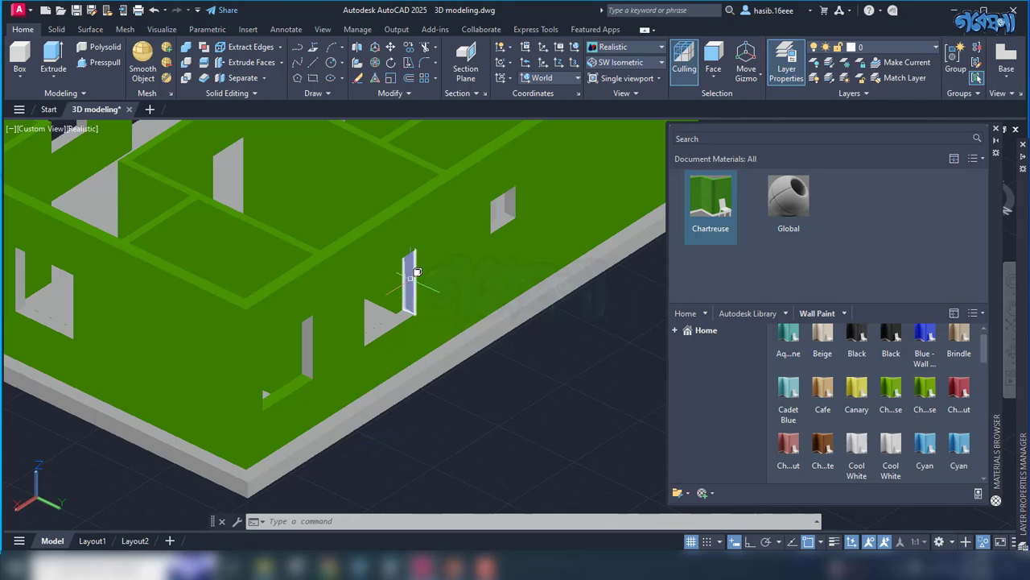
pyautogui.click(412, 276)
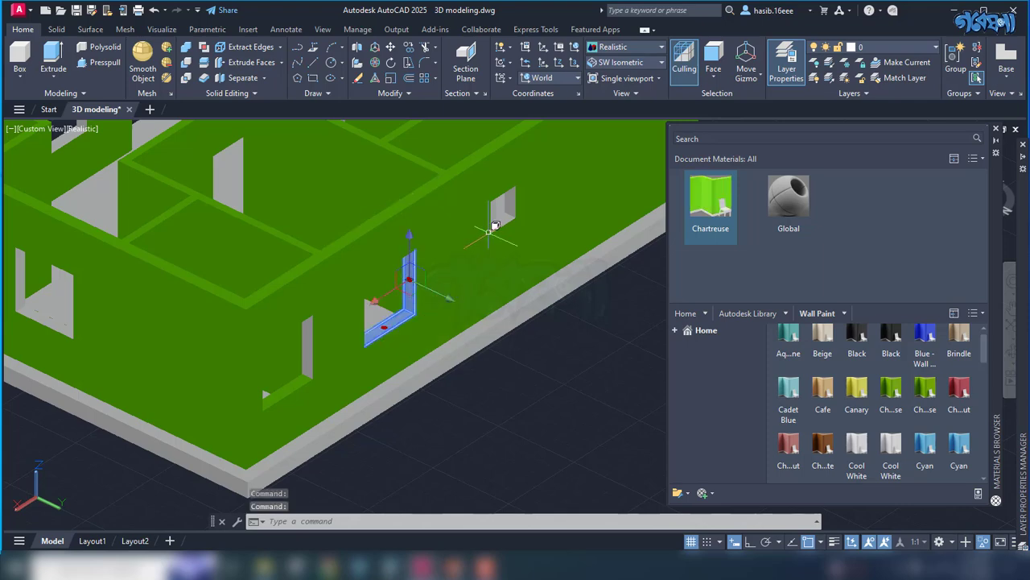
pyautogui.click(510, 215)
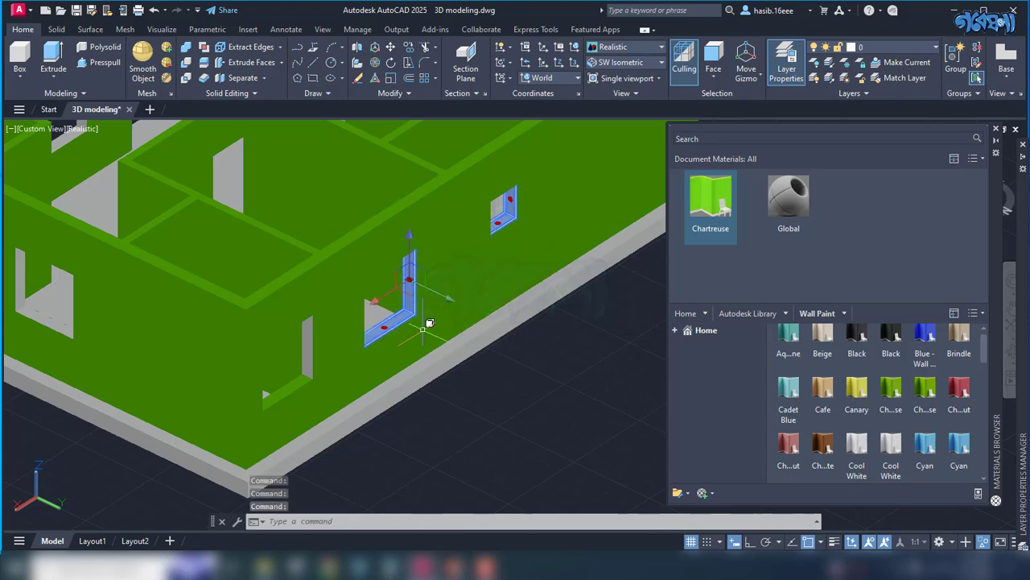
pyautogui.click(308, 346)
pyautogui.keyDown('shift'); pyautogui.moveTo(265, 395); pyautogui.dragTo(373, 319, button='middle'); pyautogui.keyUp('shift')
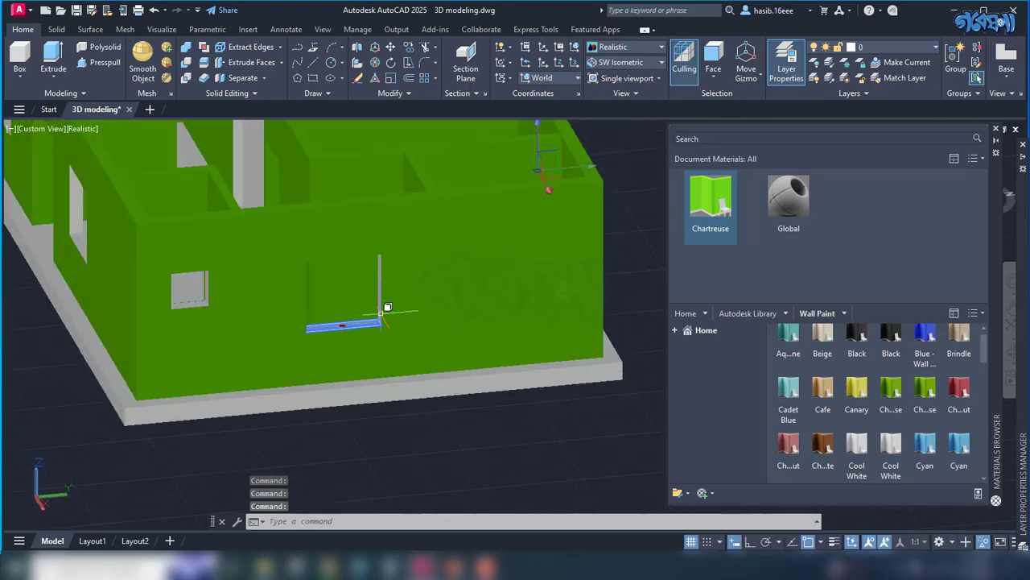
pyautogui.keyDown('shift'); pyautogui.moveTo(395, 400); pyautogui.dragTo(395, 357, button='middle'); pyautogui.keyUp('shift')
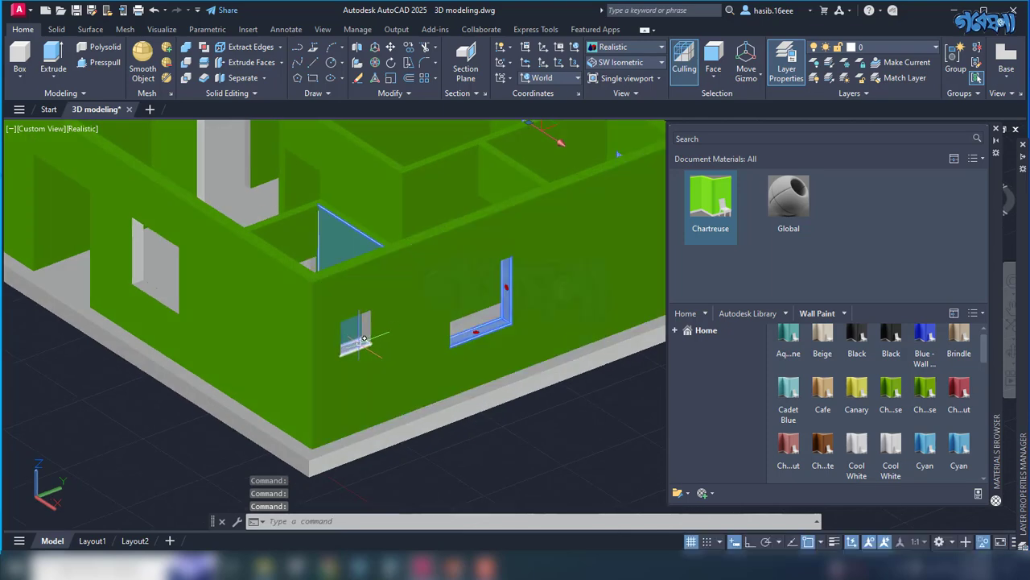
pyautogui.click(361, 330)
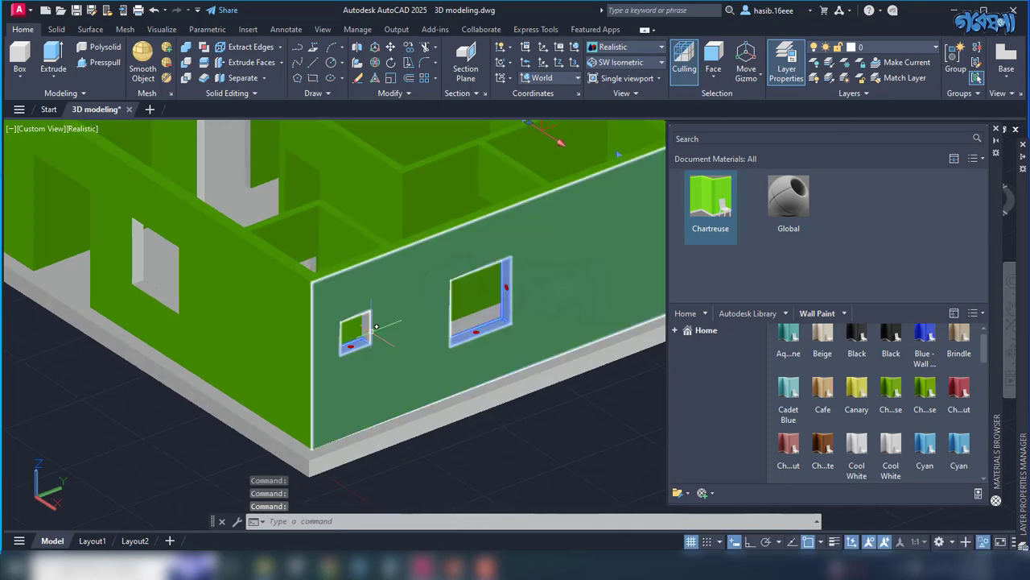
pyautogui.keyDown('shift'); pyautogui.moveTo(432, 478); pyautogui.dragTo(497, 472, button='middle'); pyautogui.keyUp('shift')
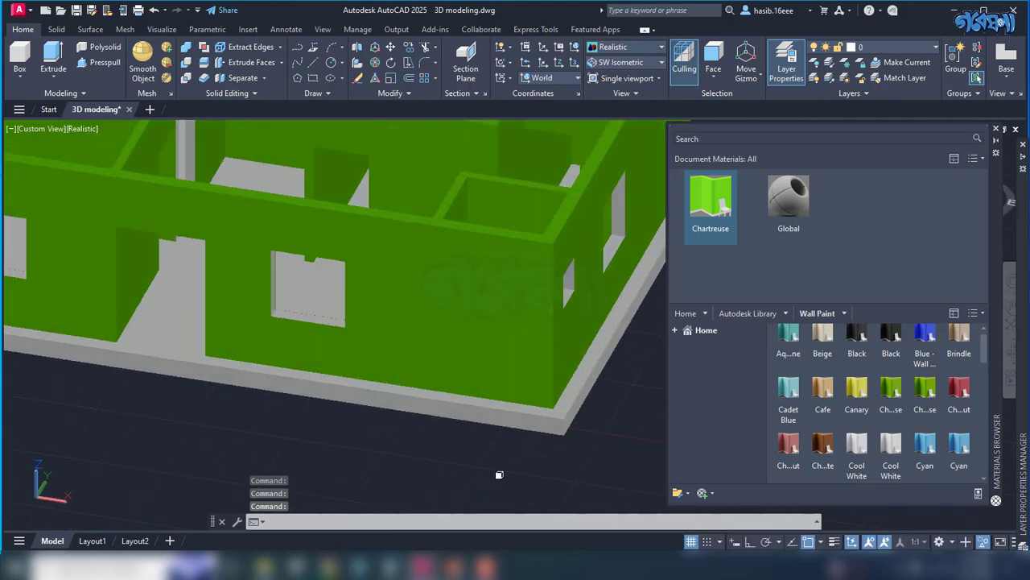
pyautogui.click(307, 314)
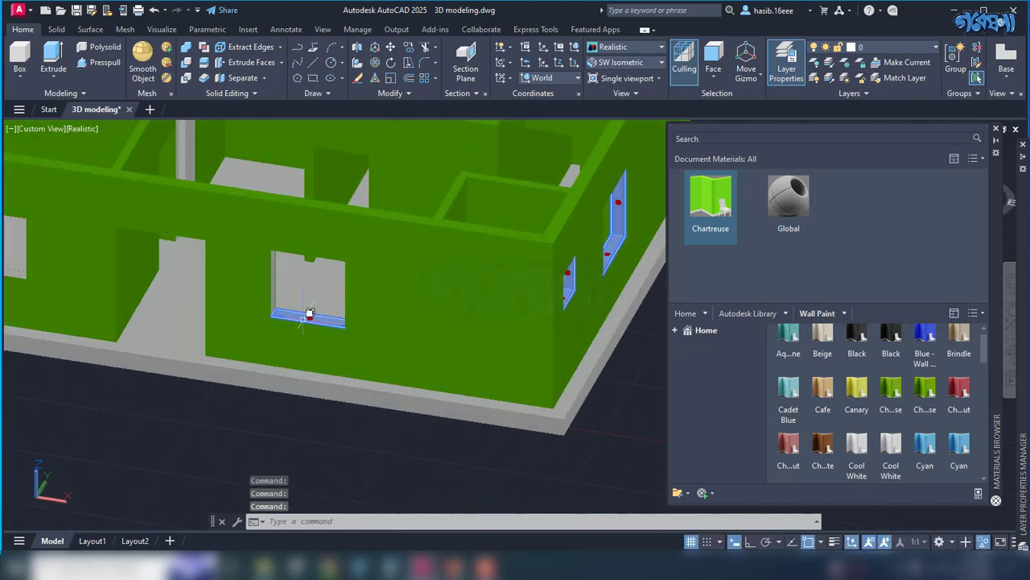
pyautogui.click(272, 286)
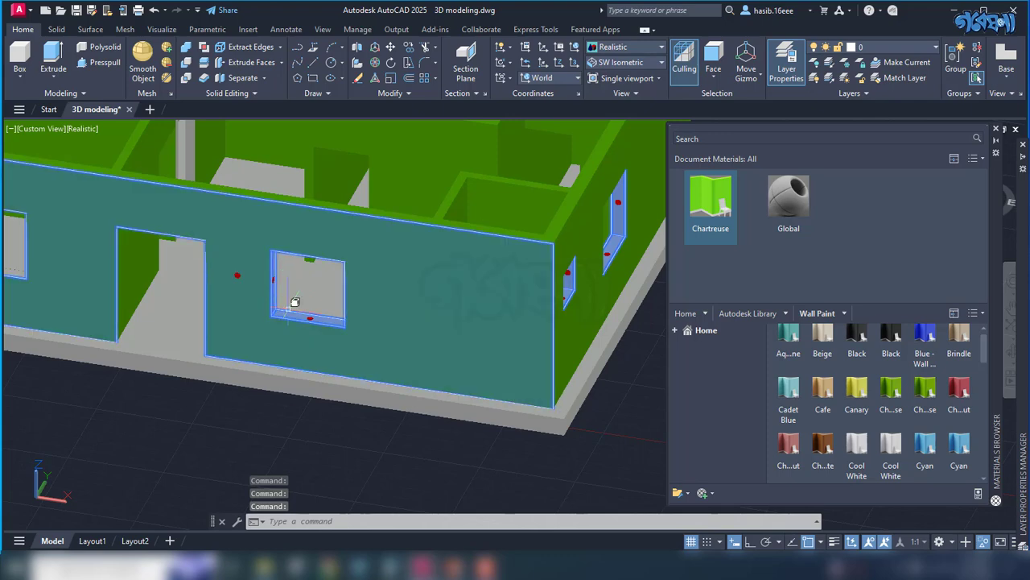
# - Add the interior wall, left-wall window, front window and door jamb faces to the selection
pyautogui.scroll(-2, 276, 437)
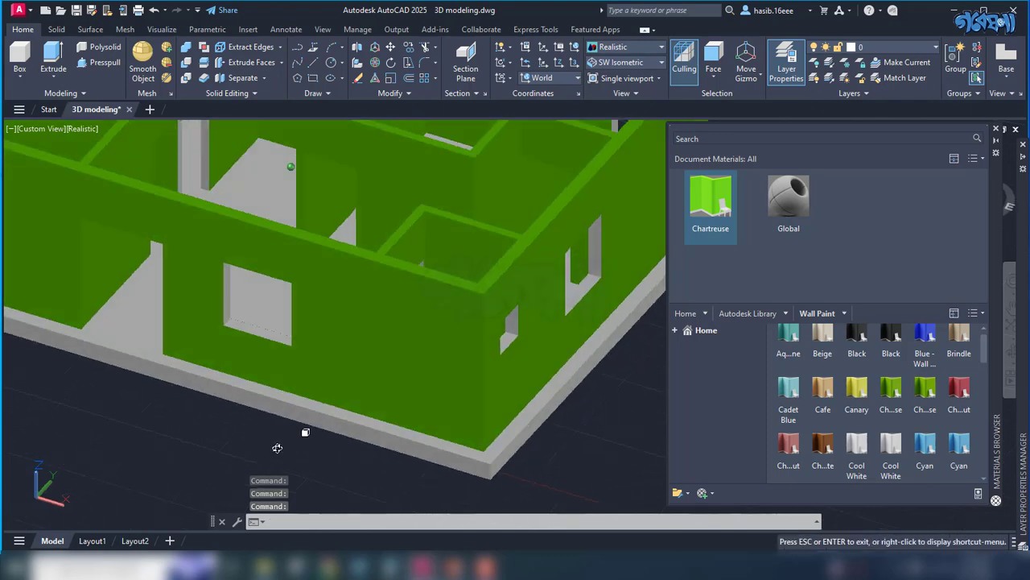
pyautogui.scroll(3, 270, 326)
pyautogui.scroll(-1, 274, 338)
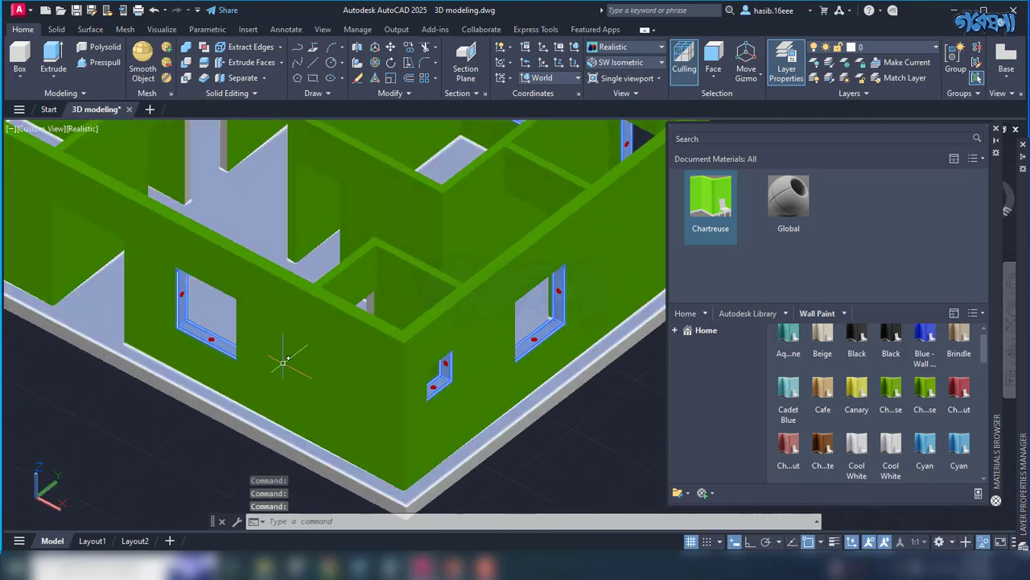
pyautogui.scroll(-1, 276, 313)
pyautogui.scroll(-1, 281, 314)
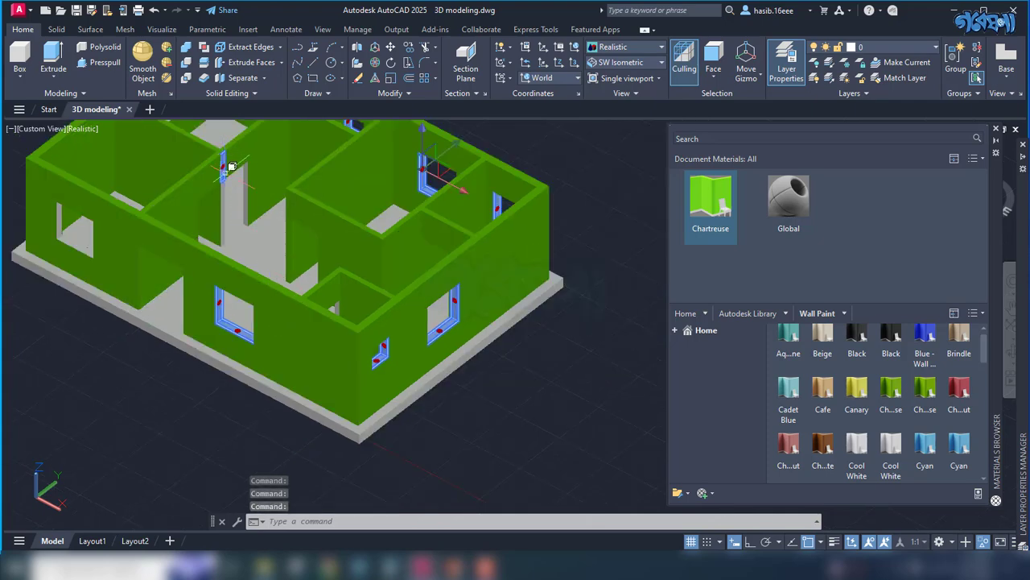
pyautogui.keyDown('ctrl'); pyautogui.click(230, 175); pyautogui.keyUp('ctrl')
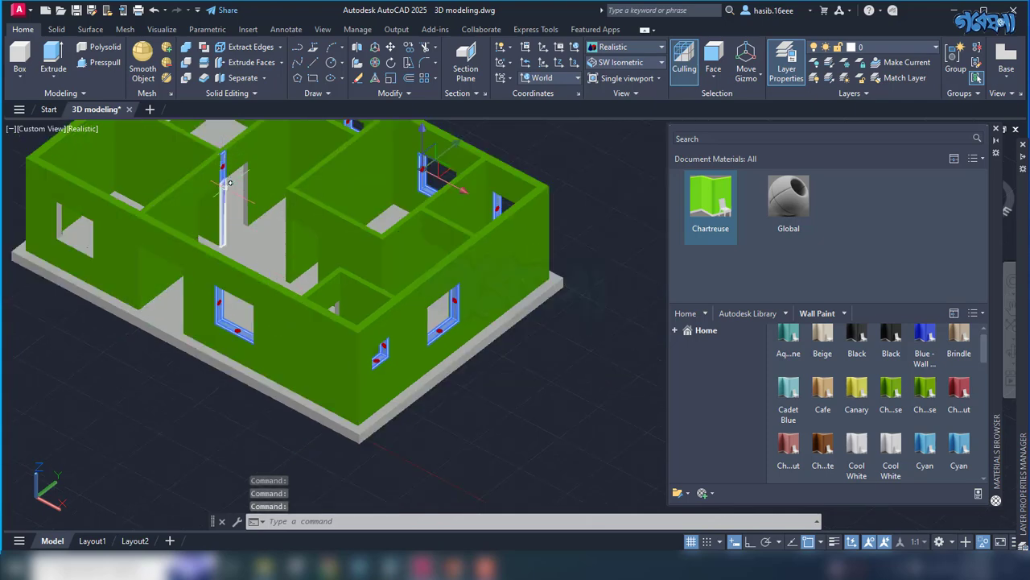
pyautogui.keyDown('ctrl'); pyautogui.click(59, 224); pyautogui.keyUp('ctrl')
pyautogui.keyDown('ctrl'); pyautogui.click(78, 246); pyautogui.keyUp('ctrl')
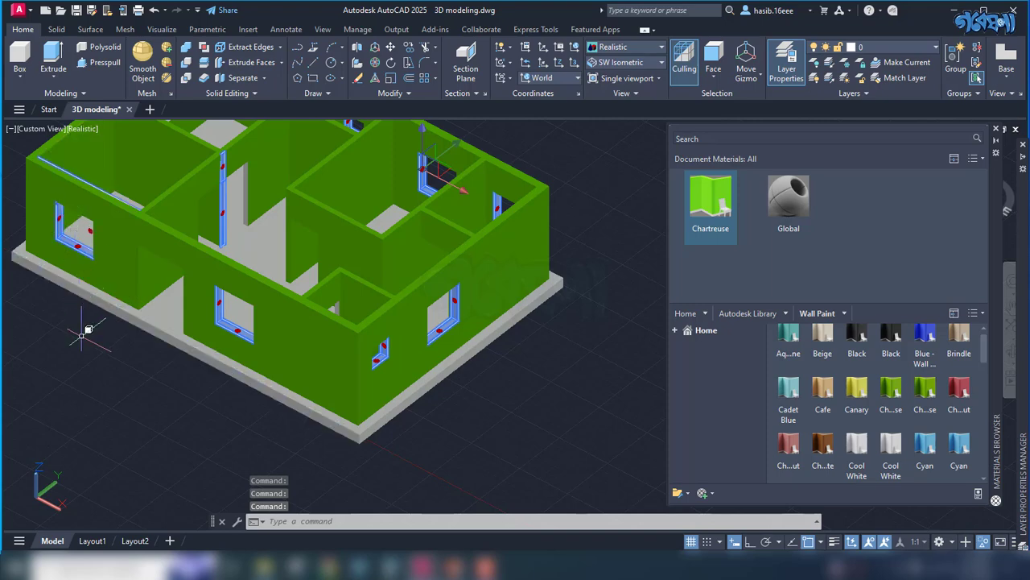
pyautogui.keyDown('shift'); pyautogui.moveTo(87, 332); pyautogui.dragTo(276, 345, button='middle'); pyautogui.keyUp('shift')
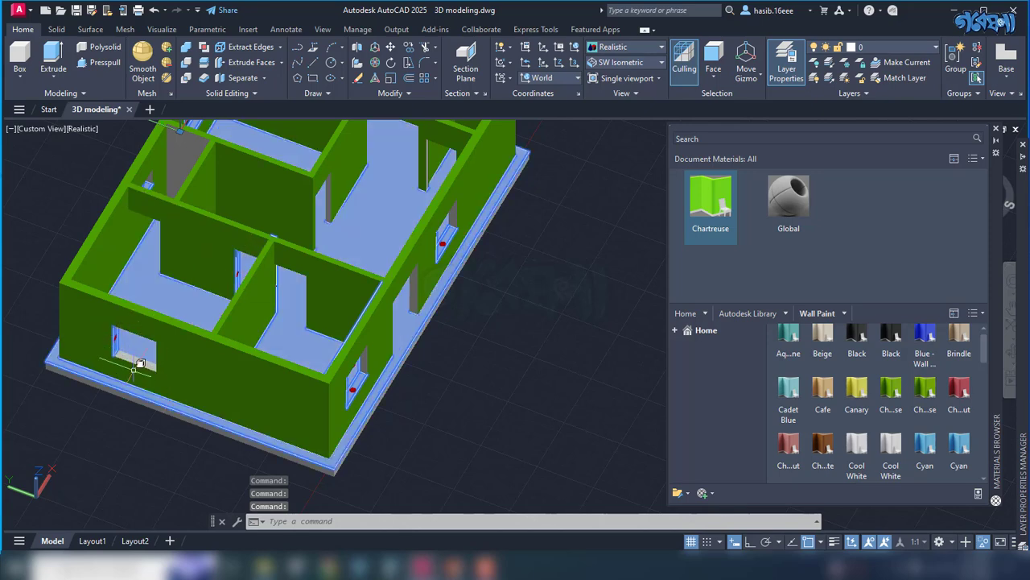
pyautogui.click(136, 344)
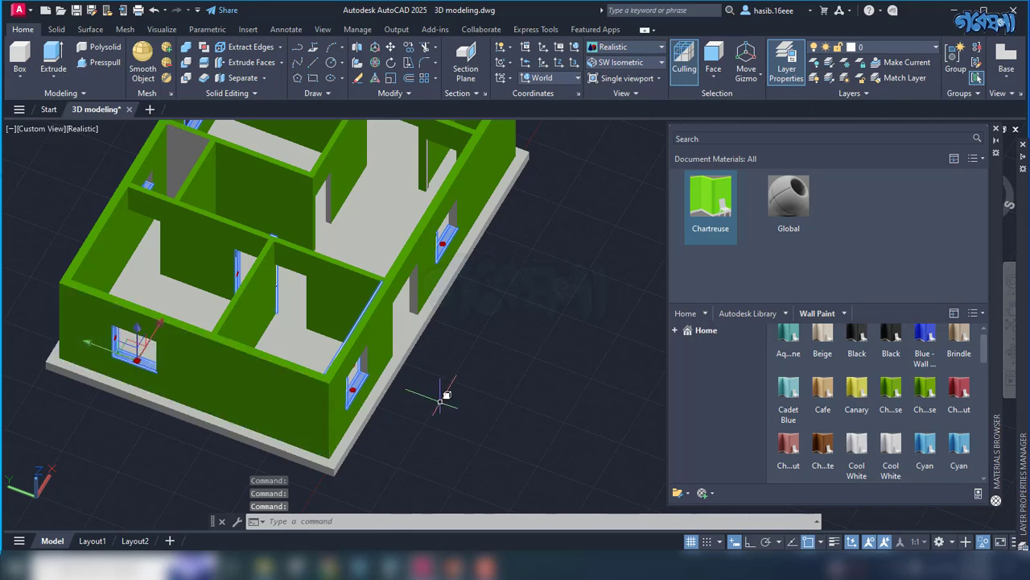
pyautogui.keyDown('shift'); pyautogui.moveTo(434, 205); pyautogui.dragTo(478, 219, button='middle'); pyautogui.keyUp('shift')
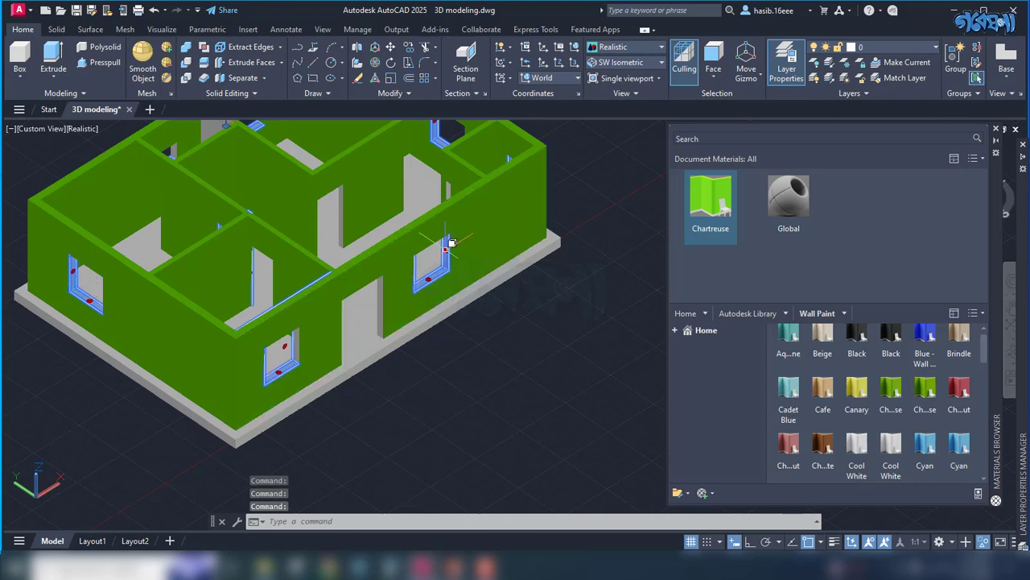
pyautogui.click(380, 306)
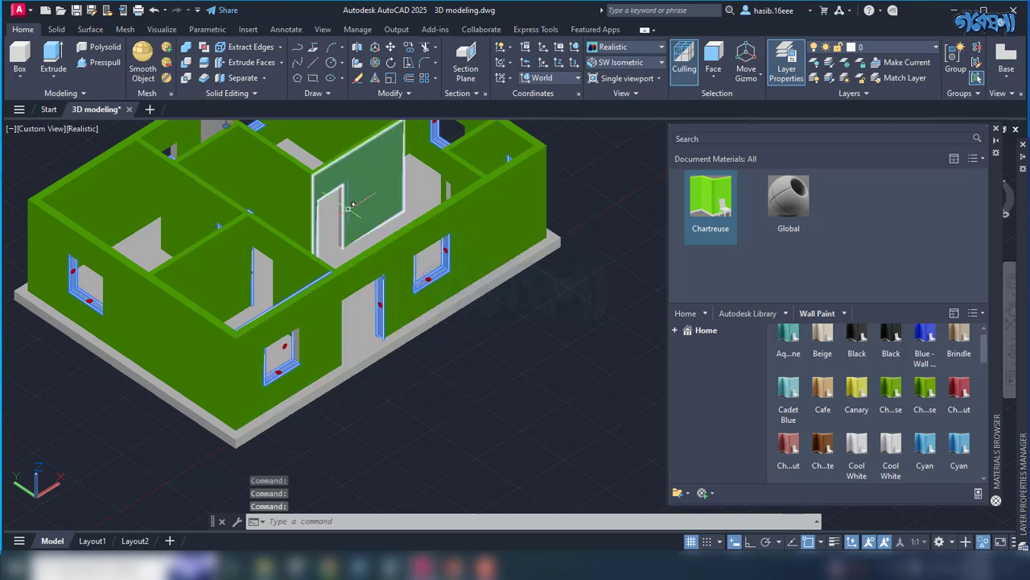
pyautogui.click(347, 200)
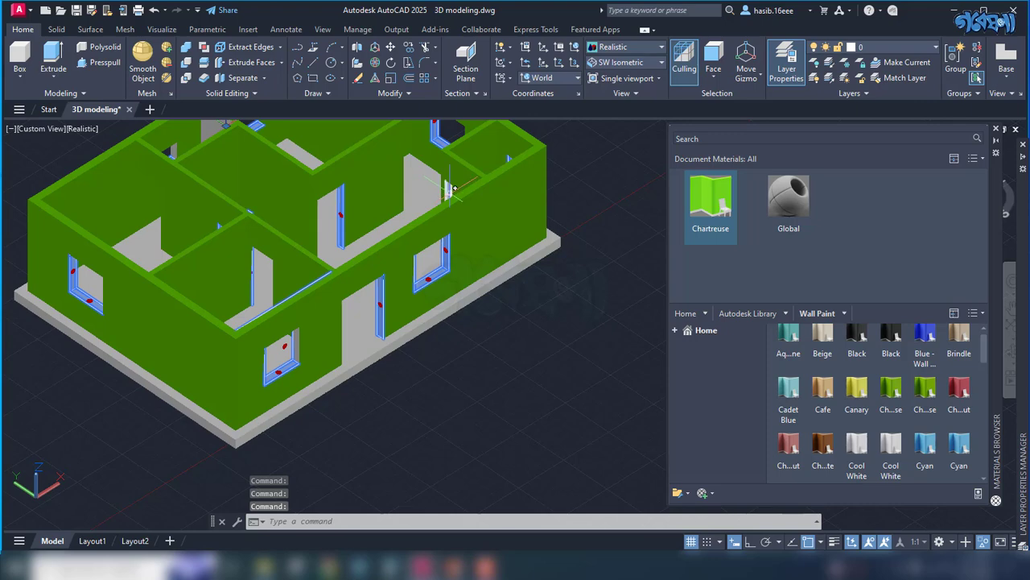
pyautogui.scroll(-2, 470, 316)
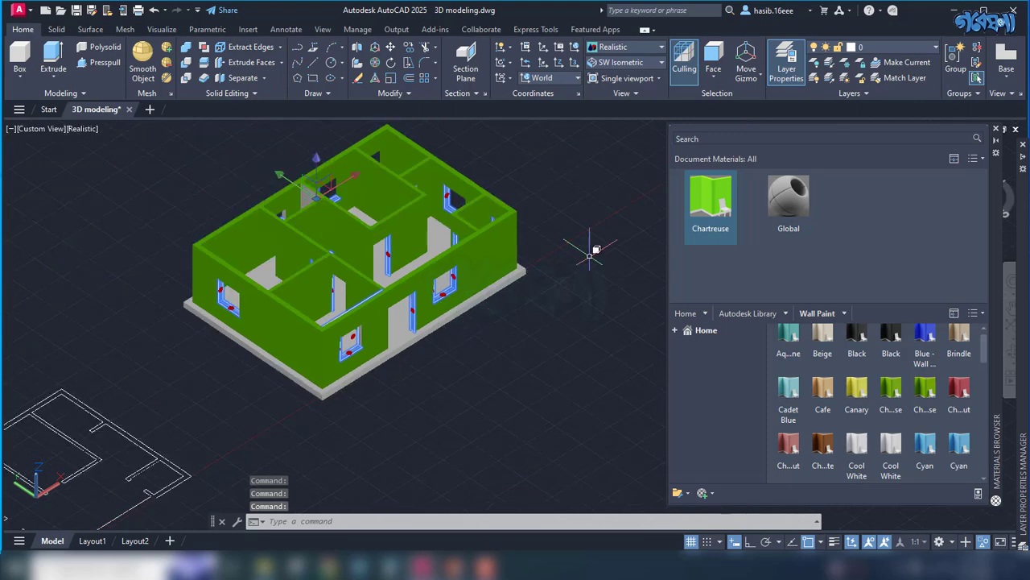
# - Assign Chartreuse to the selected opening faces, then clear the selection
pyautogui.rightClick(715, 210)
pyautogui.click(757, 216)
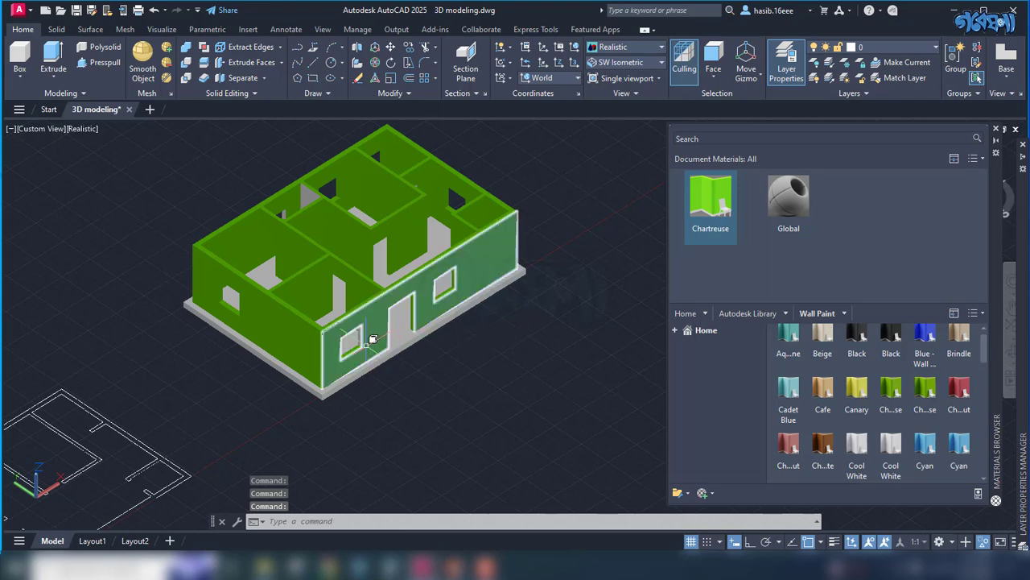
pyautogui.rightClick(709, 208)
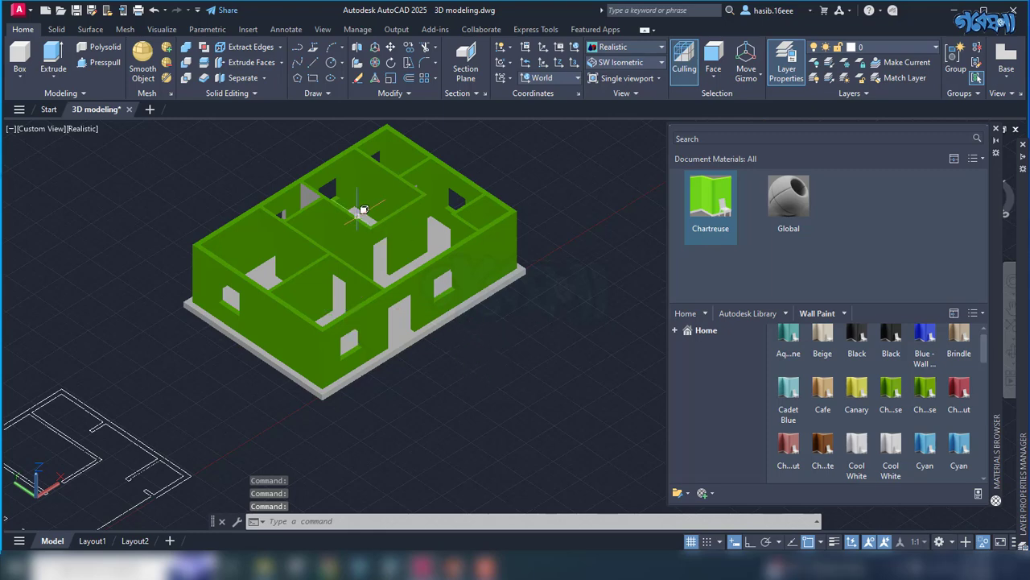
pyautogui.keyDown('shift'); pyautogui.moveTo(478, 322); pyautogui.dragTo(552, 386, button='middle'); pyautogui.keyUp('shift')
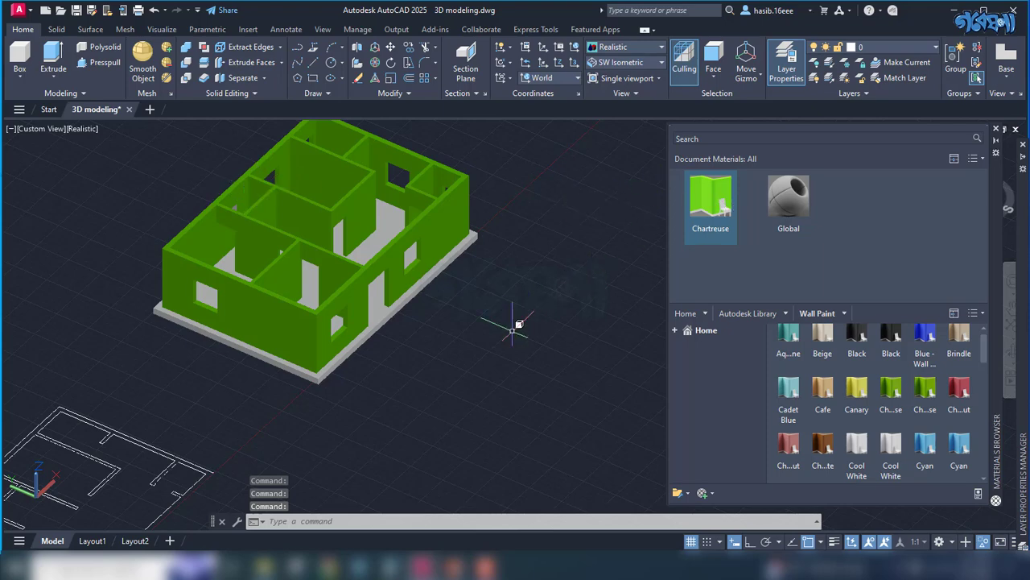
pyautogui.press('Escape')
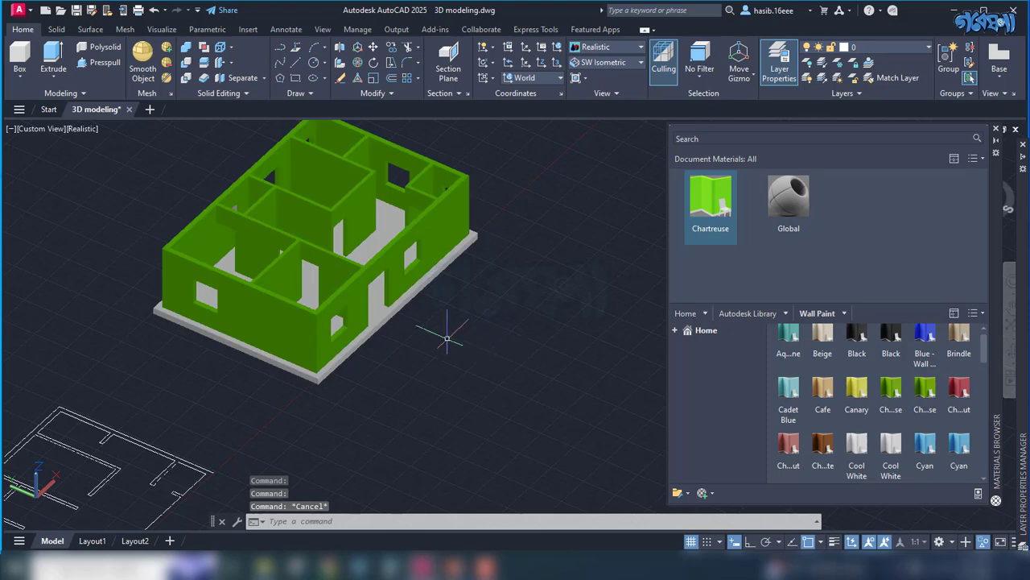
# - Switch the library to Flooring and add Beechwood - Cherry to the document materials
pyautogui.scroll(3, 394, 335)
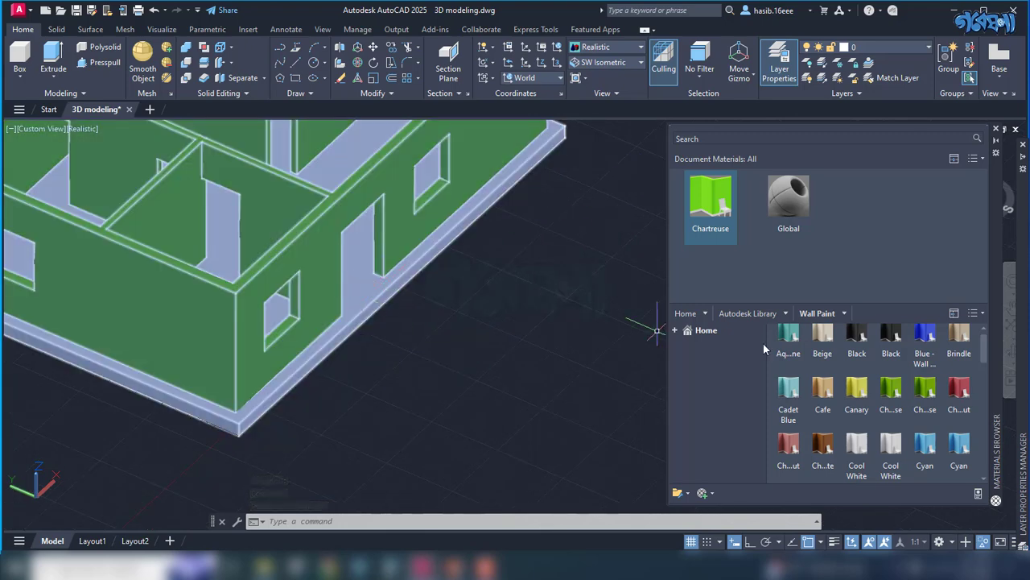
pyautogui.scroll(1, 763, 341)
pyautogui.click(786, 312)
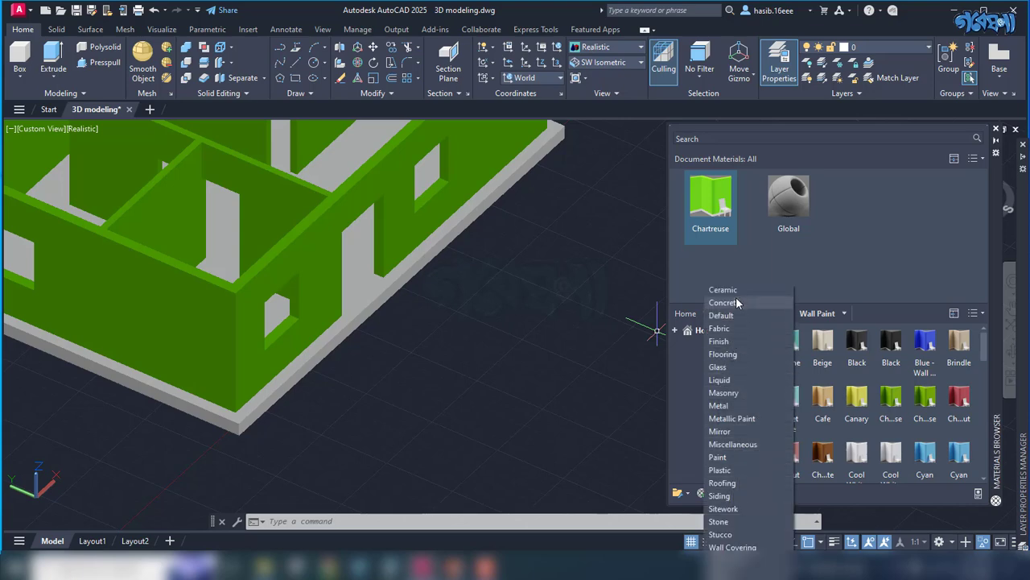
pyautogui.click(742, 355)
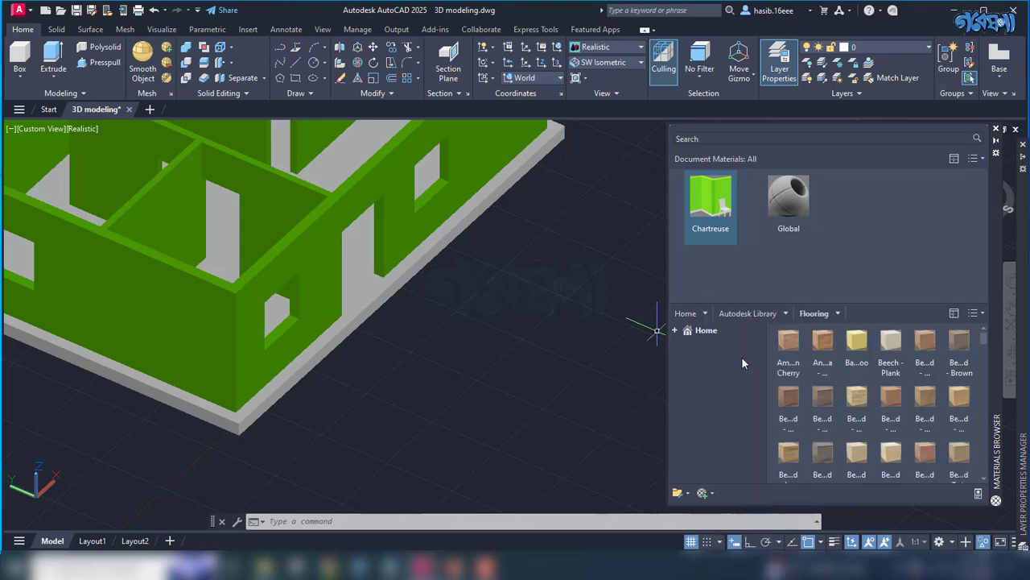
pyautogui.scroll(-5, 890, 372)
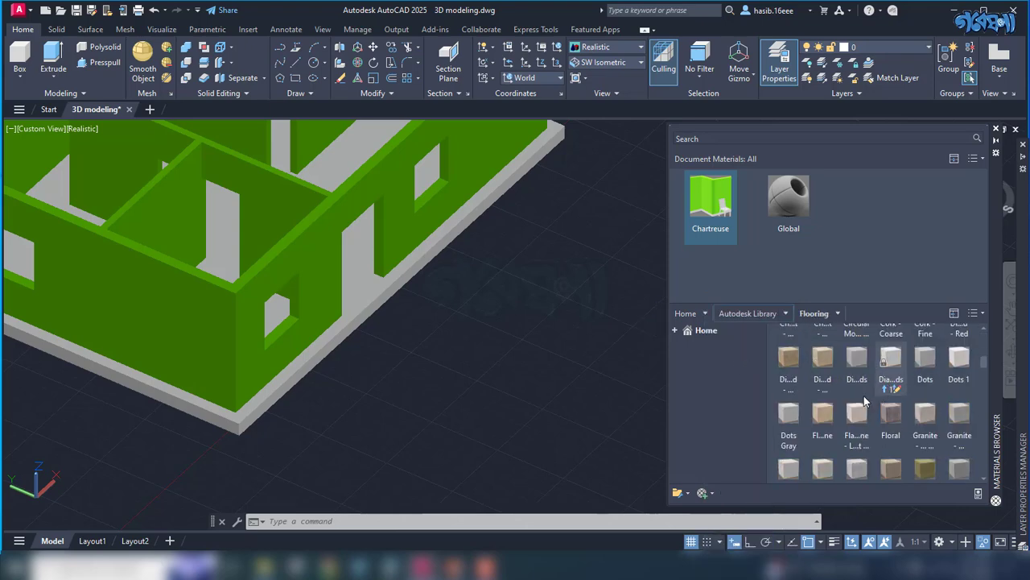
pyautogui.scroll(5, 865, 400)
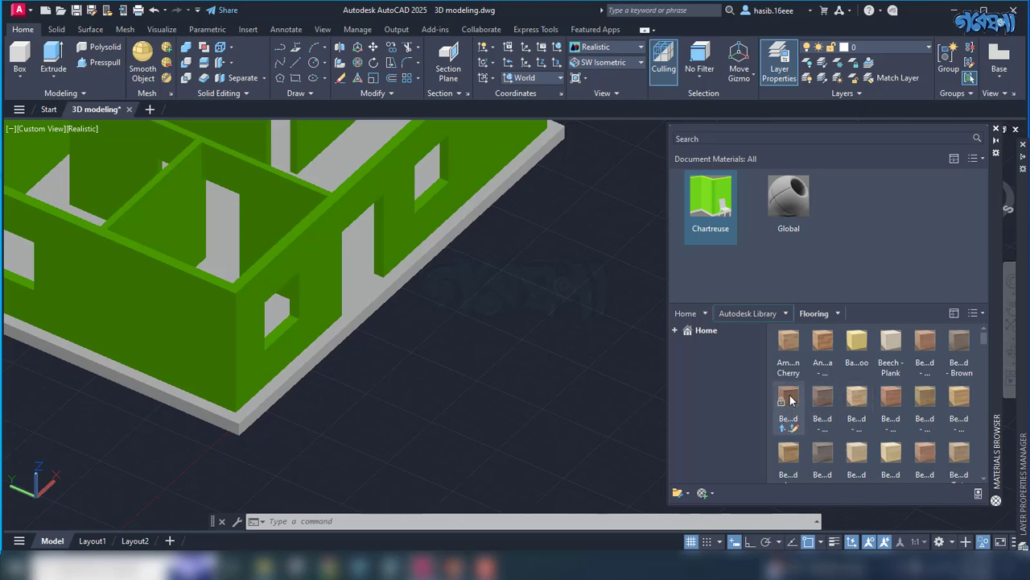
pyautogui.moveTo(790, 400); pyautogui.dragTo(868, 225)
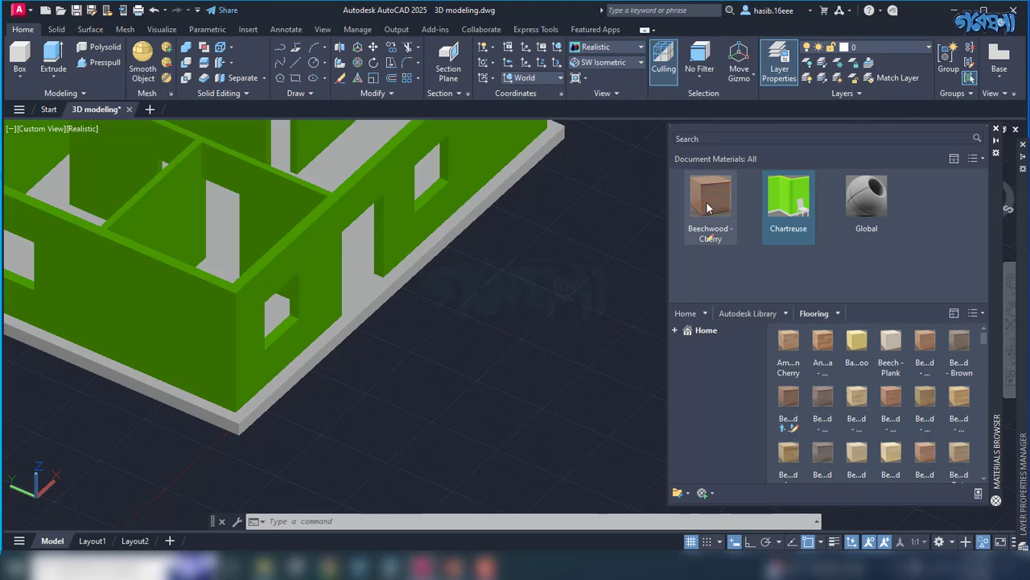
# - Select the whole house solid, then clear it and open the sub-object selection filter choices
pyautogui.moveTo(711, 213); pyautogui.dragTo(396, 289)
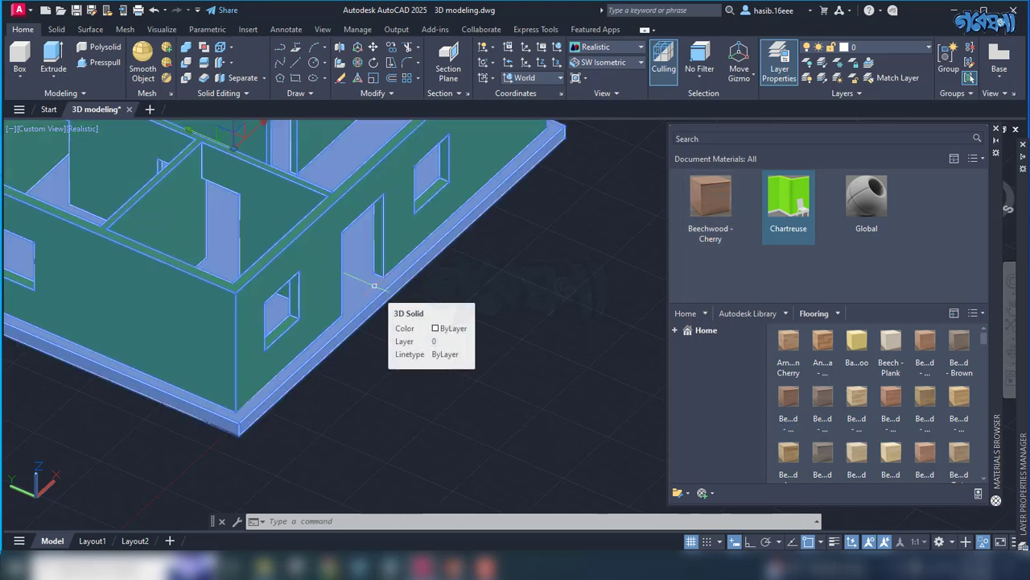
pyautogui.click(385, 297)
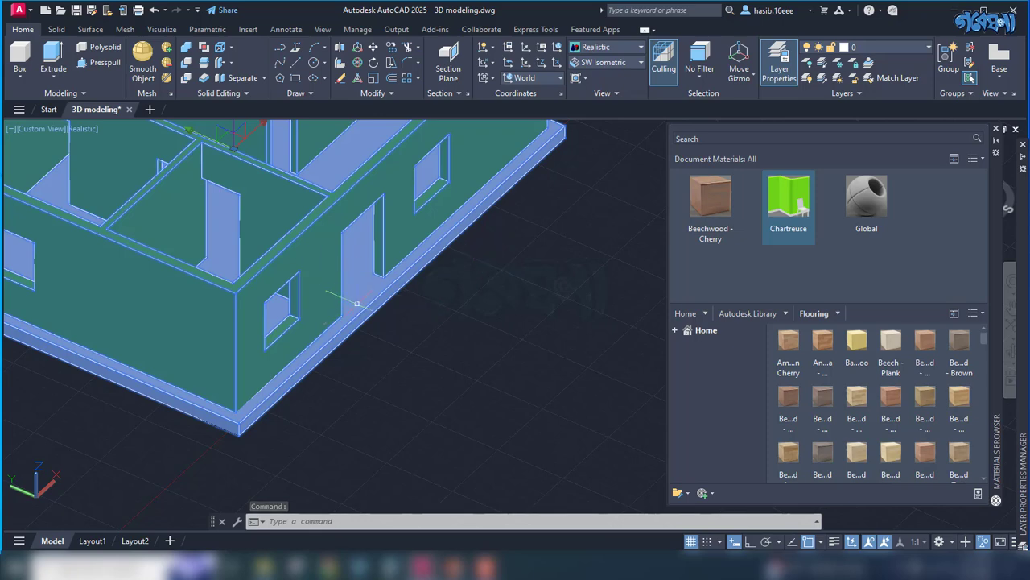
pyautogui.press('Escape')
pyautogui.press('Escape')
pyautogui.click(700, 71)
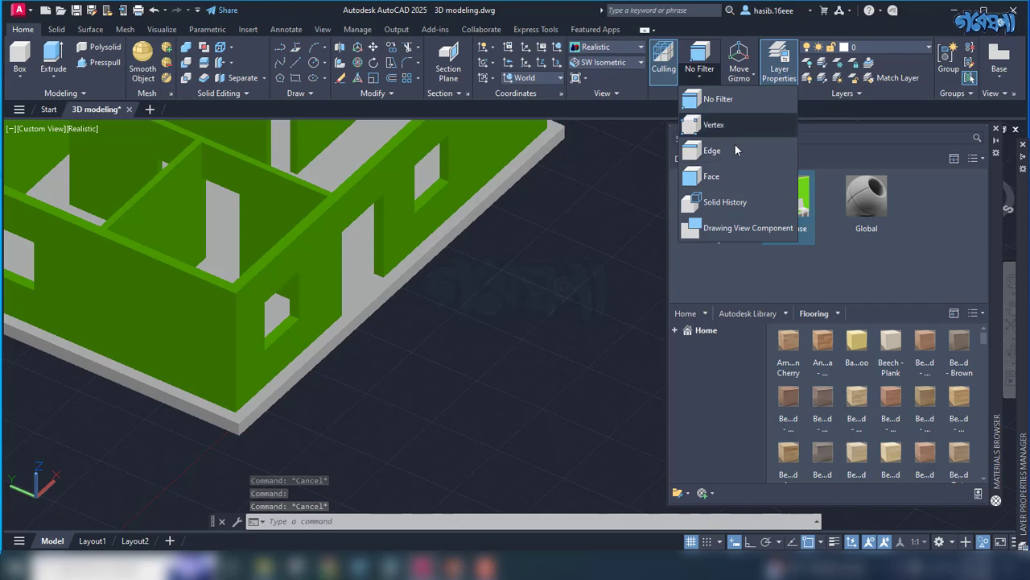
# - Set the selection filter to Face and pick the plinth side faces, orbiting to reach them
pyautogui.click(723, 176)
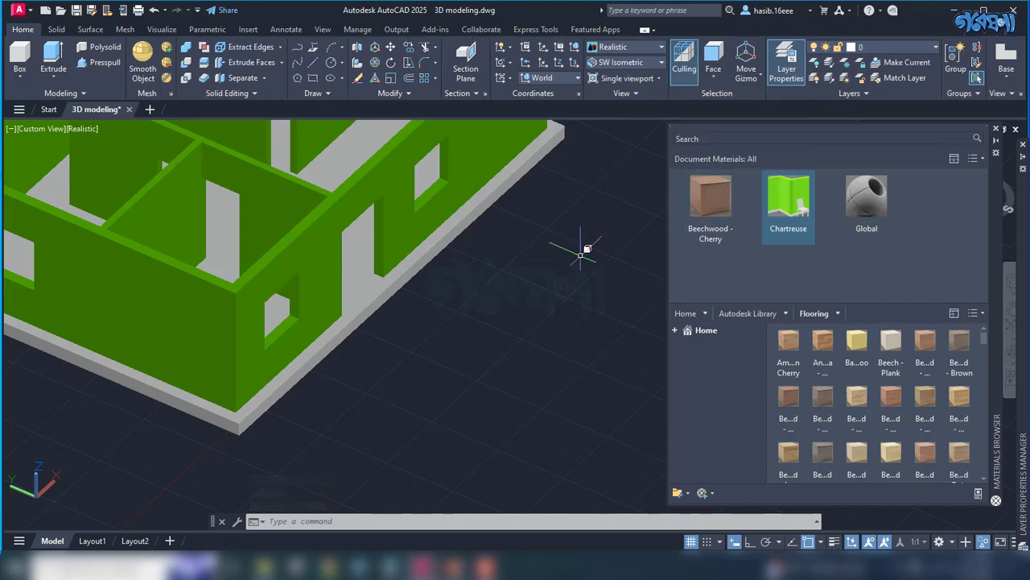
pyautogui.click(370, 296)
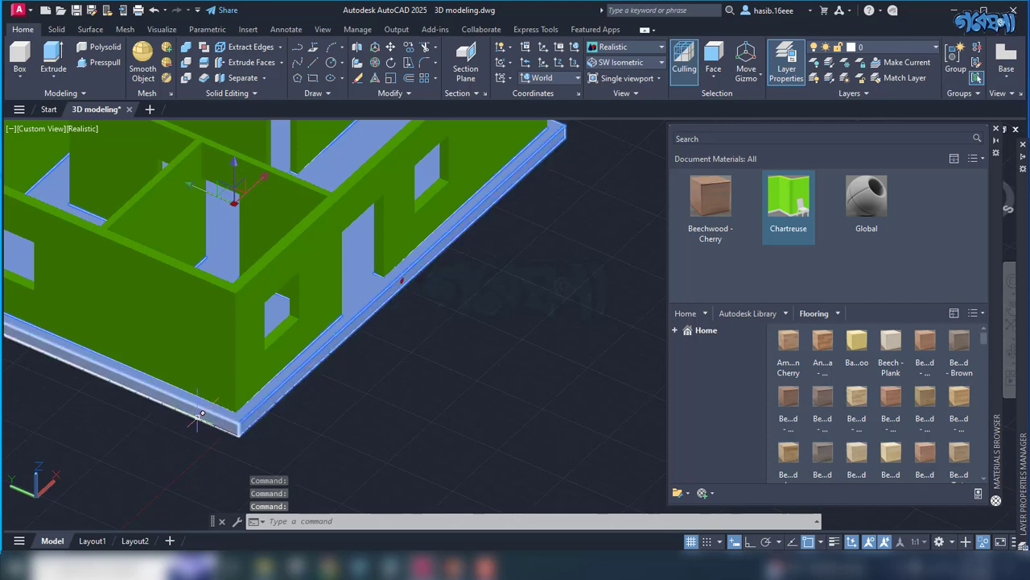
pyautogui.press('Escape')
pyautogui.keyDown('shift'); pyautogui.moveTo(387, 421); pyautogui.dragTo(521, 417, button='middle'); pyautogui.keyUp('shift')
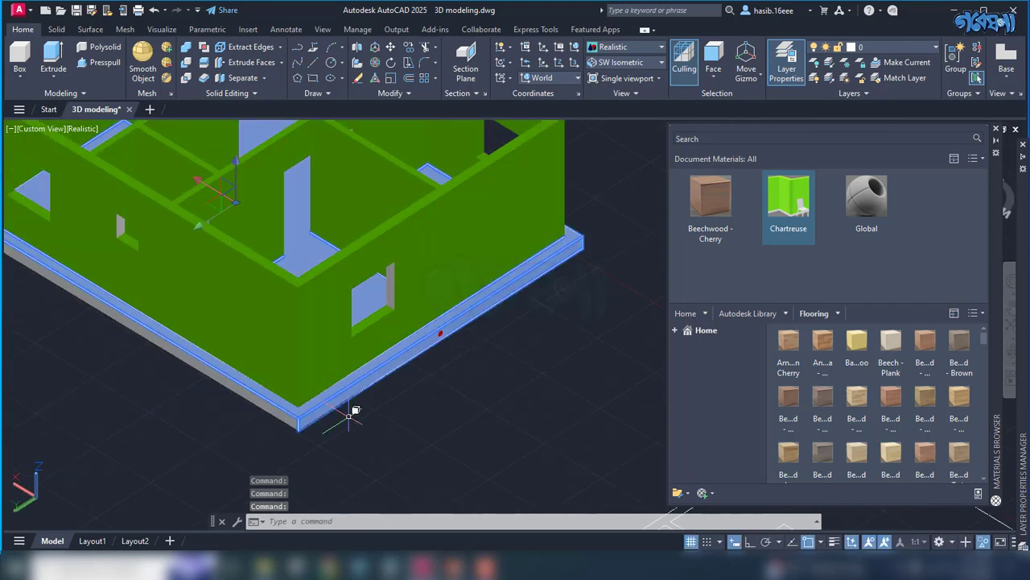
pyautogui.press('Escape')
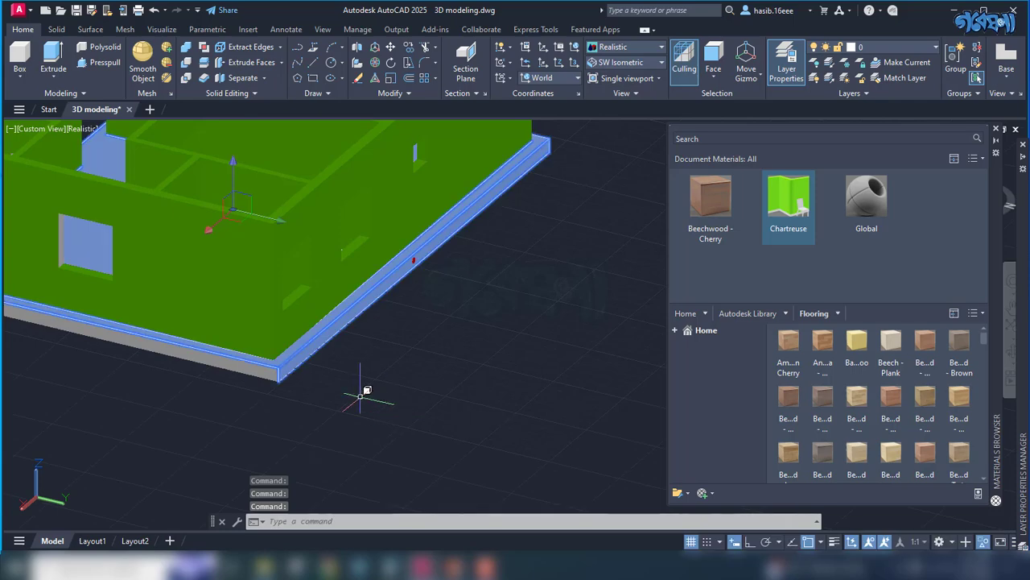
pyautogui.click(270, 370)
pyautogui.scroll(-1, 483, 416)
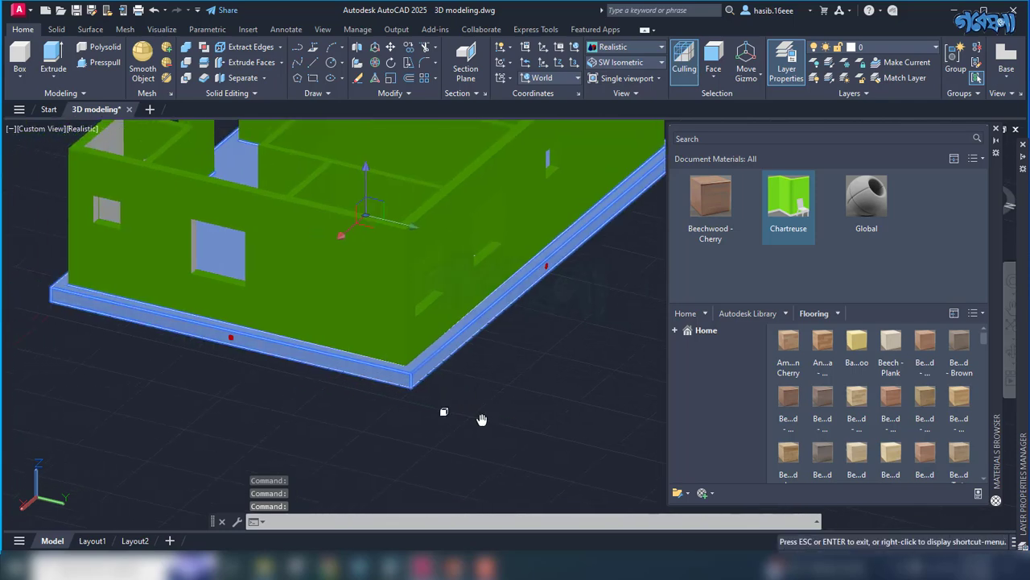
pyautogui.scroll(-1, 357, 416)
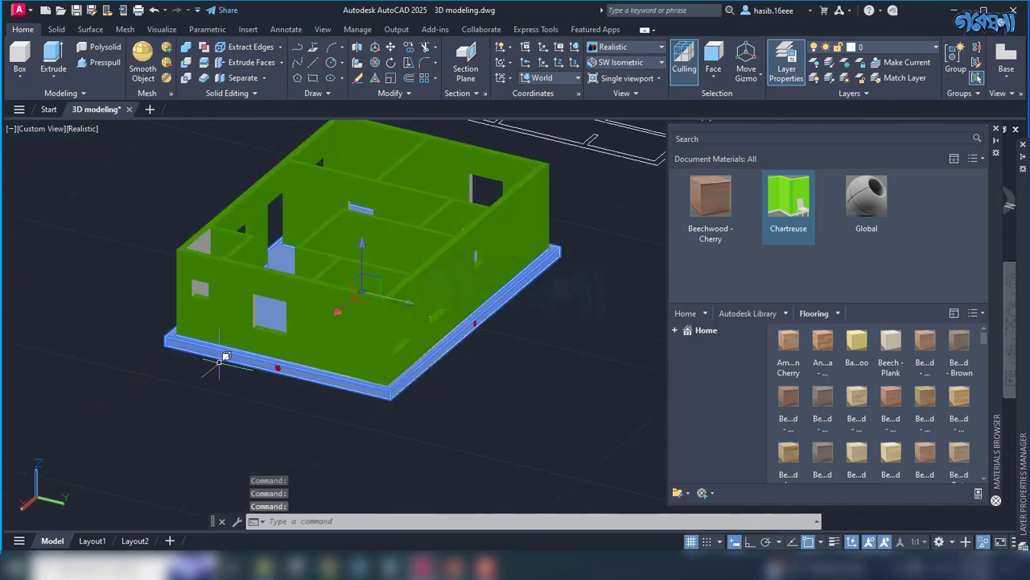
# - Assign Beechwood - Cherry to the selected plinth faces and deselect them
pyautogui.rightClick(714, 206)
pyautogui.click(749, 214)
pyautogui.press('Escape')
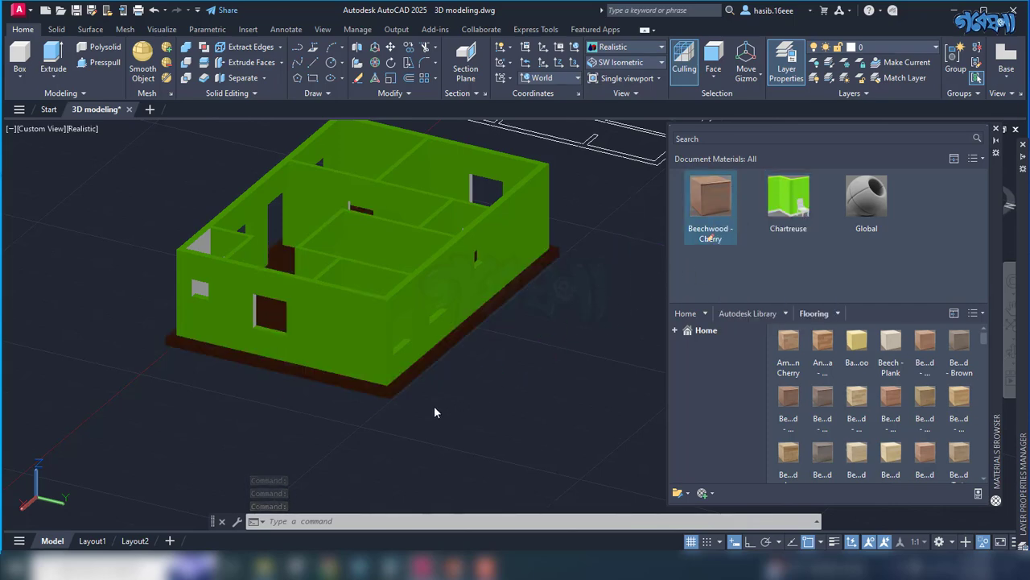
pyautogui.scroll(5, 330, 403)
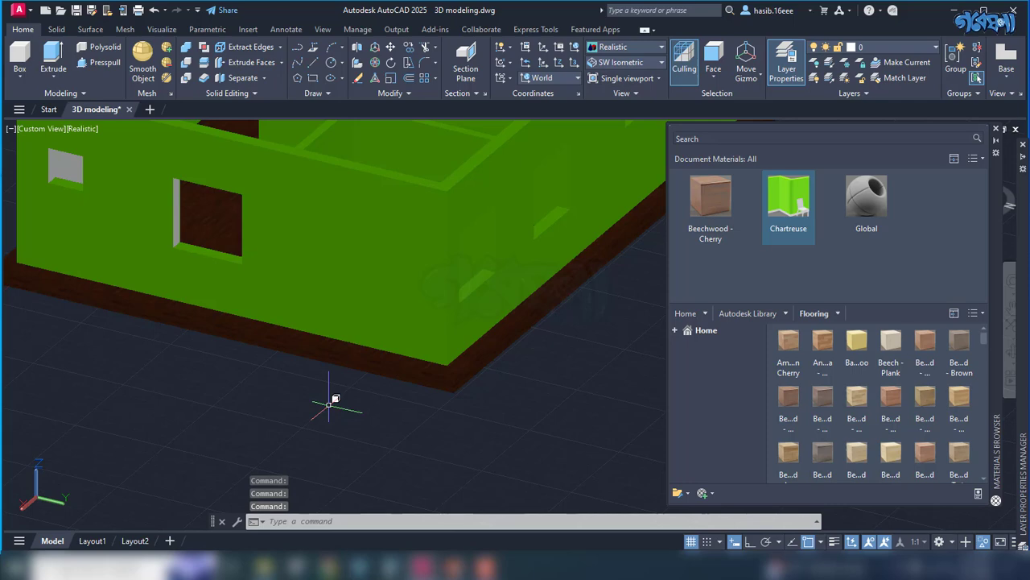
# - Select the grey window opening faces and assign Chartreuse to them
pyautogui.scroll(-3, 330, 403)
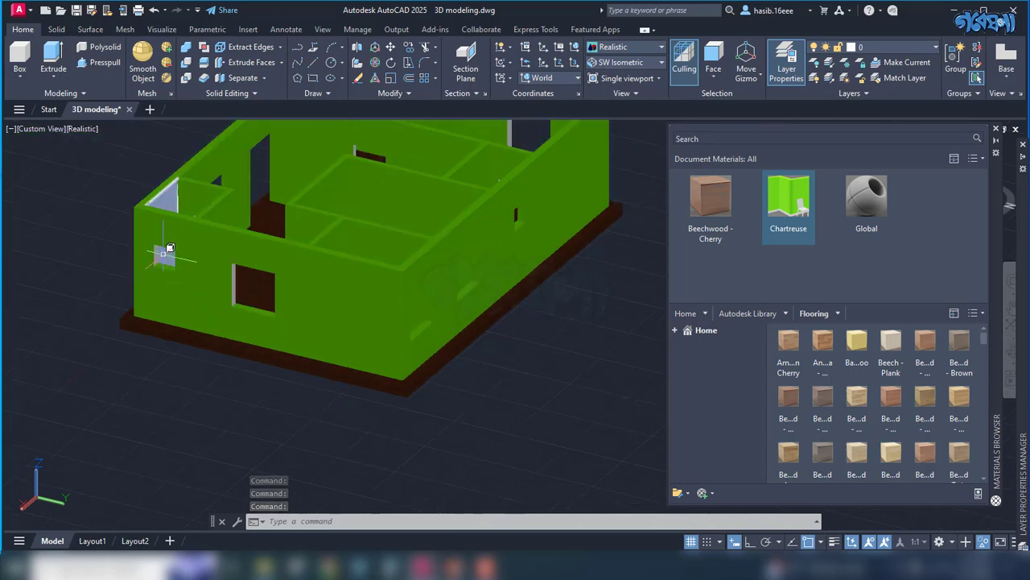
pyautogui.click(160, 256)
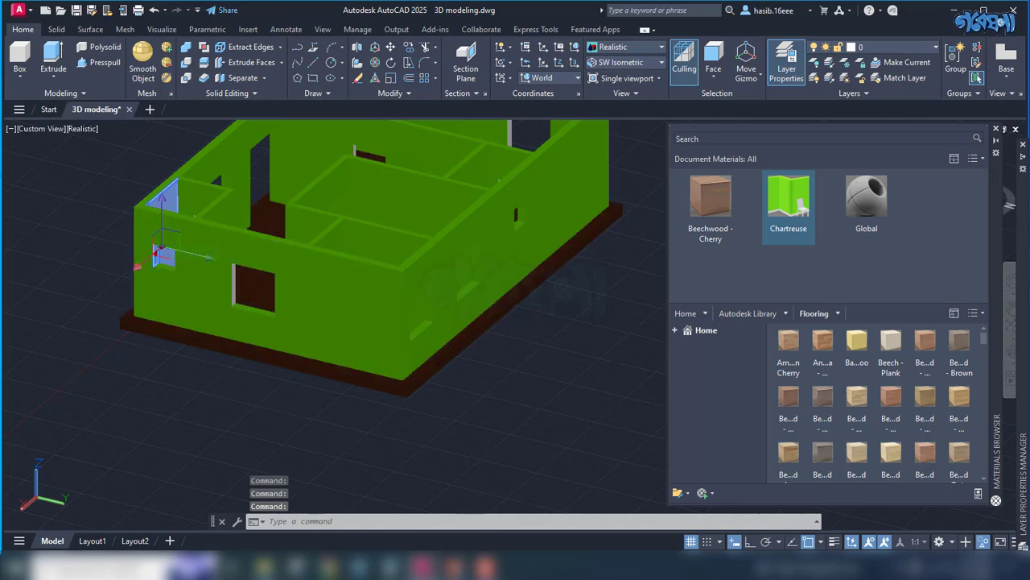
pyautogui.click(234, 285)
pyautogui.rightClick(770, 190)
pyautogui.click(777, 196)
# - Apply Chartreuse to the upper wall face and remaining uncoloured wall pieces, then deselect
pyautogui.scroll(-3, 406, 394)
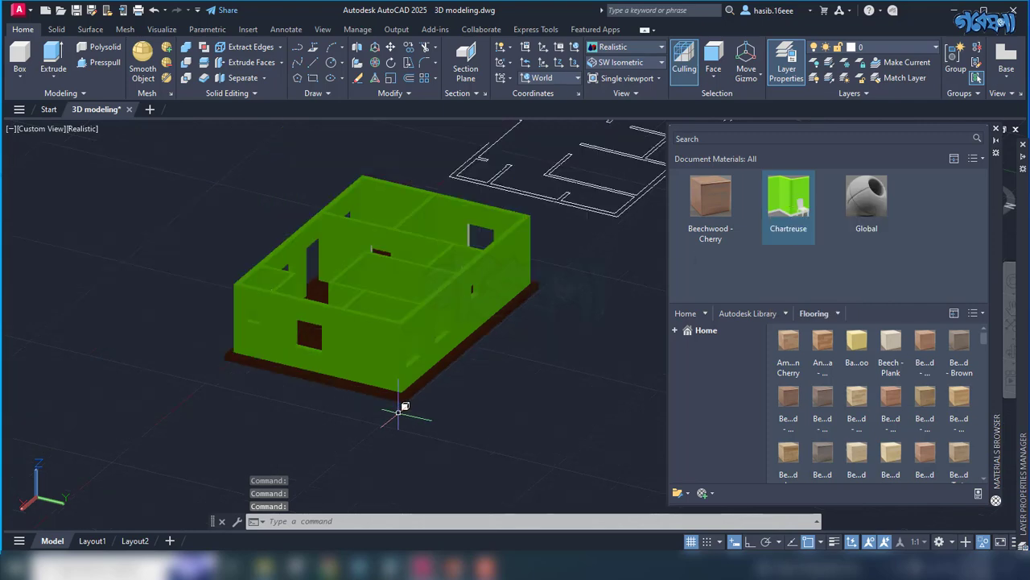
pyautogui.scroll(5, 475, 229)
pyautogui.click(475, 227)
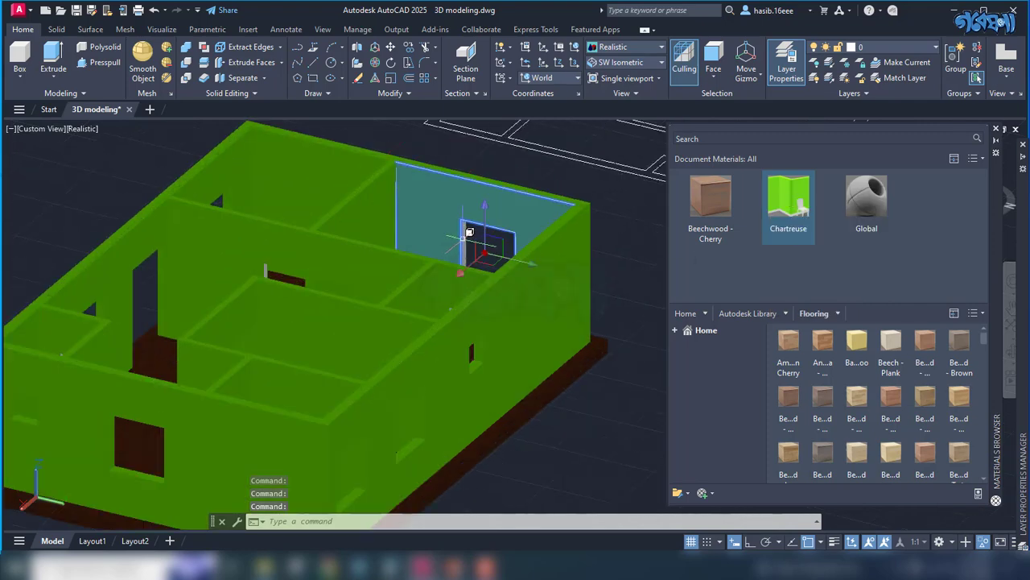
pyautogui.click(265, 271)
pyautogui.moveTo(788, 200)
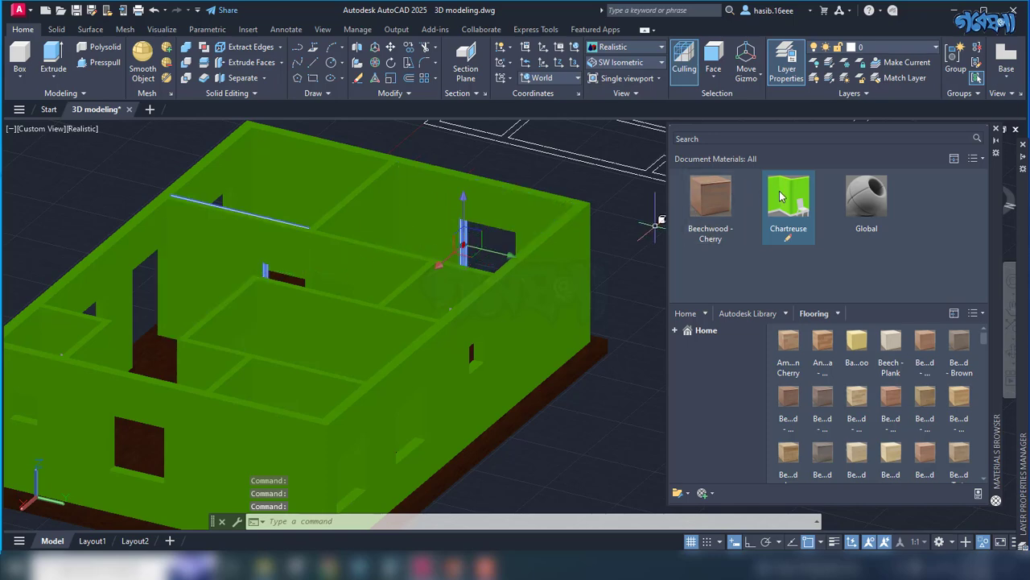
pyautogui.click(779, 195)
pyautogui.scroll(-2, 578, 330)
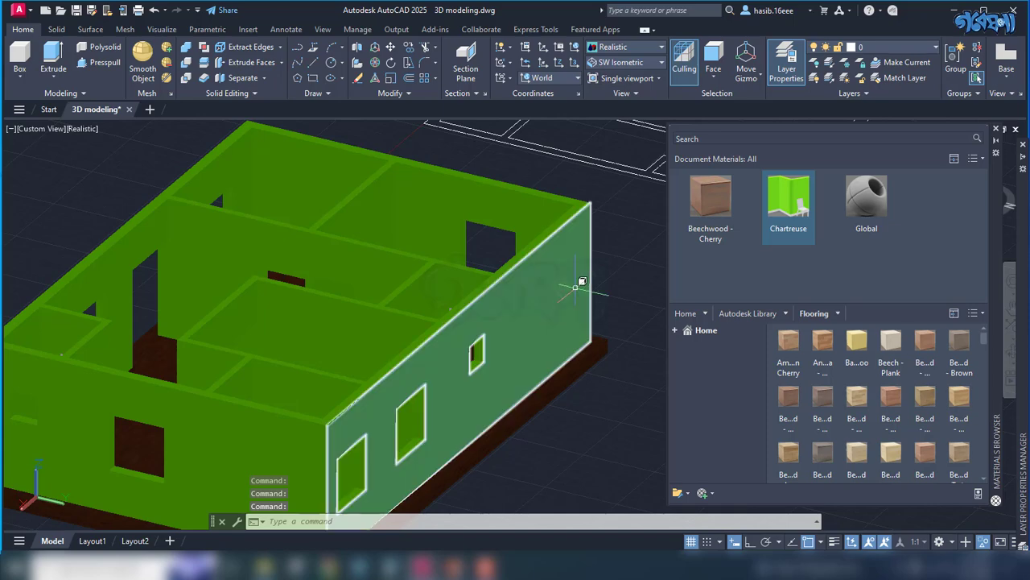
pyautogui.scroll(-2, 578, 326)
pyautogui.press('Escape')
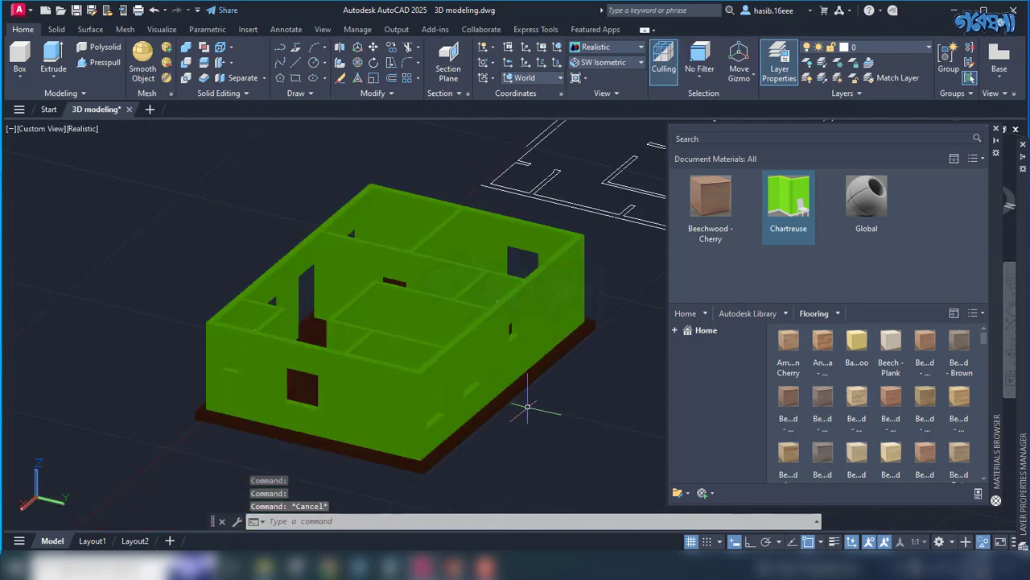
pyautogui.keyDown('shift'); pyautogui.moveTo(528, 408); pyautogui.dragTo(533, 449, button='middle'); pyautogui.keyUp('shift')
pyautogui.scroll(3, 483, 375)
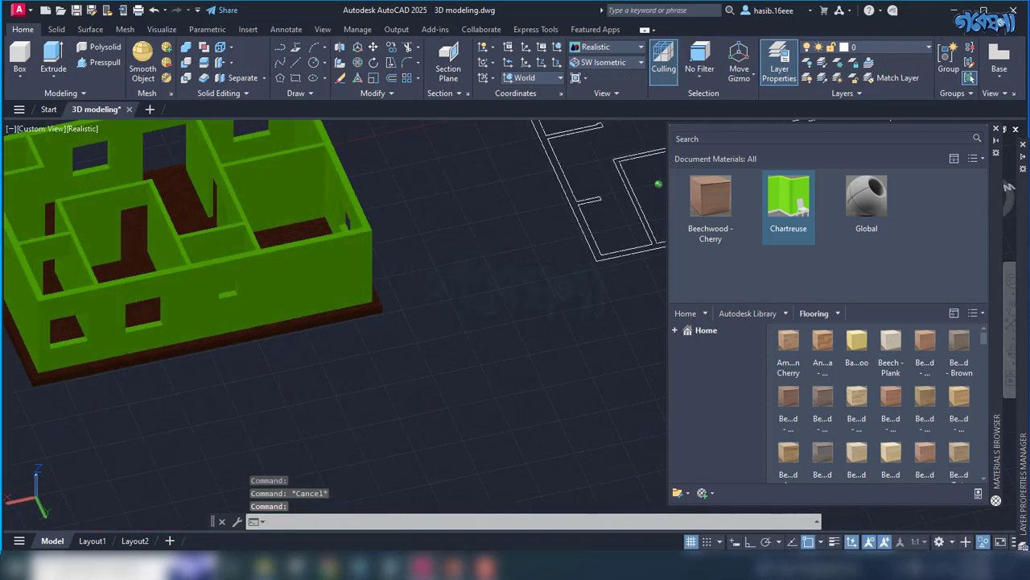
# - End object isolation so the roof reappears, then select the roof slab
pyautogui.scroll(-2, 442, 281)
pyautogui.rightClick(447, 323)
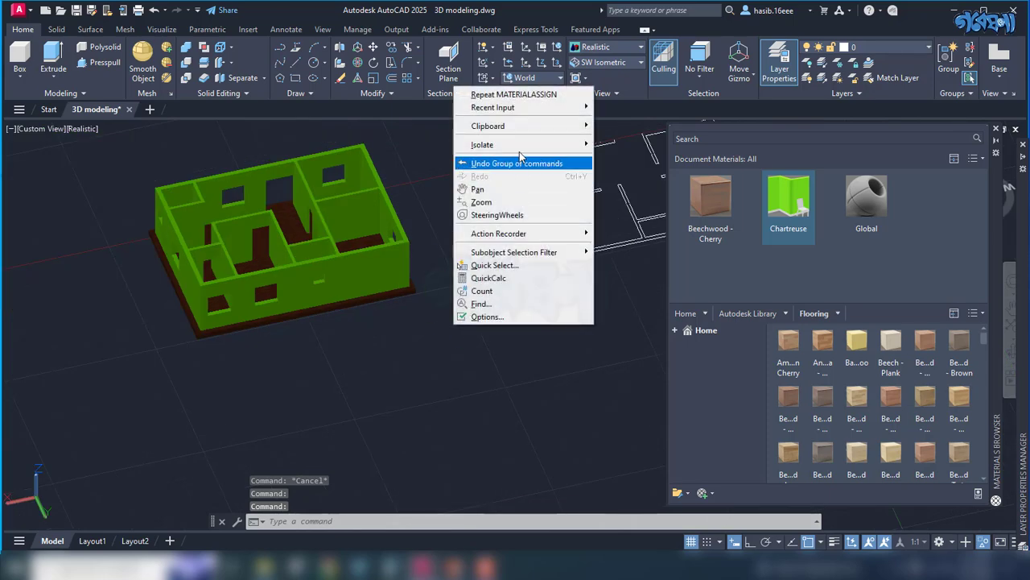
pyautogui.moveTo(483, 144)
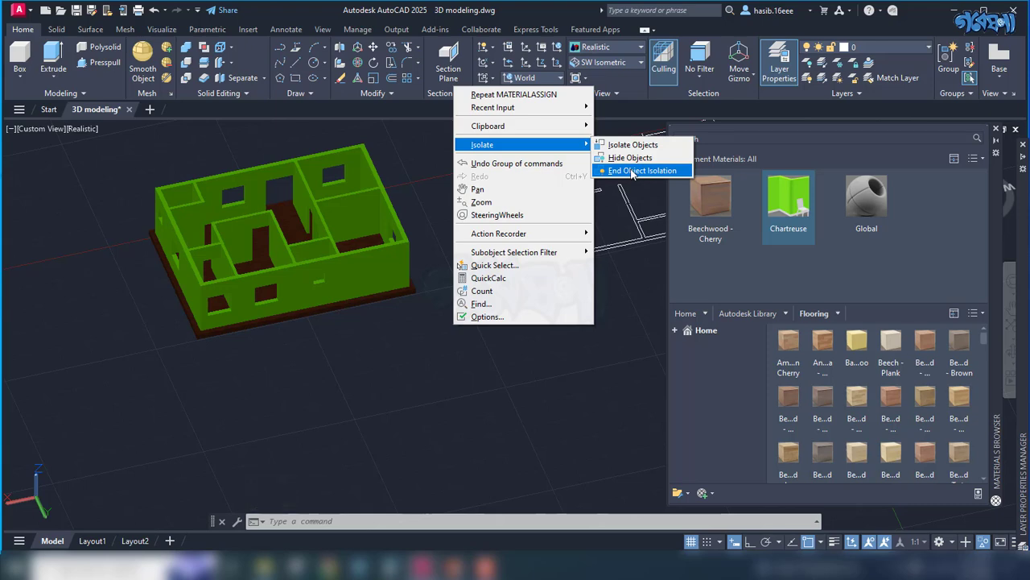
pyautogui.click(643, 170)
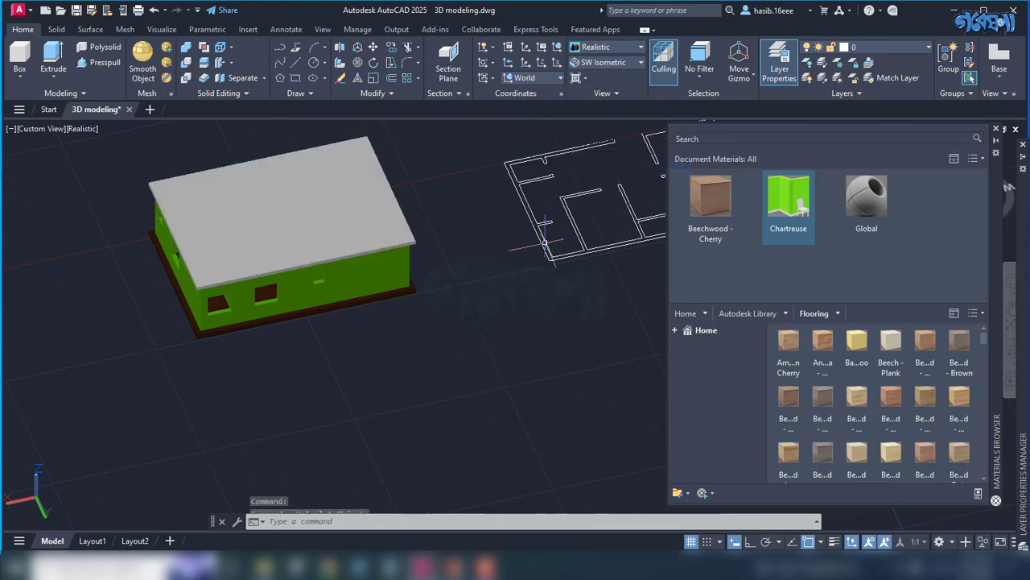
pyautogui.moveTo(471, 329)
pyautogui.keyDown('shift'); pyautogui.mouseDown(button='middle')
pyautogui.moveTo(494, 287)
pyautogui.moveTo(507, 328)
pyautogui.moveTo(490, 301)
pyautogui.mouseUp(button='middle'); pyautogui.keyUp('shift')
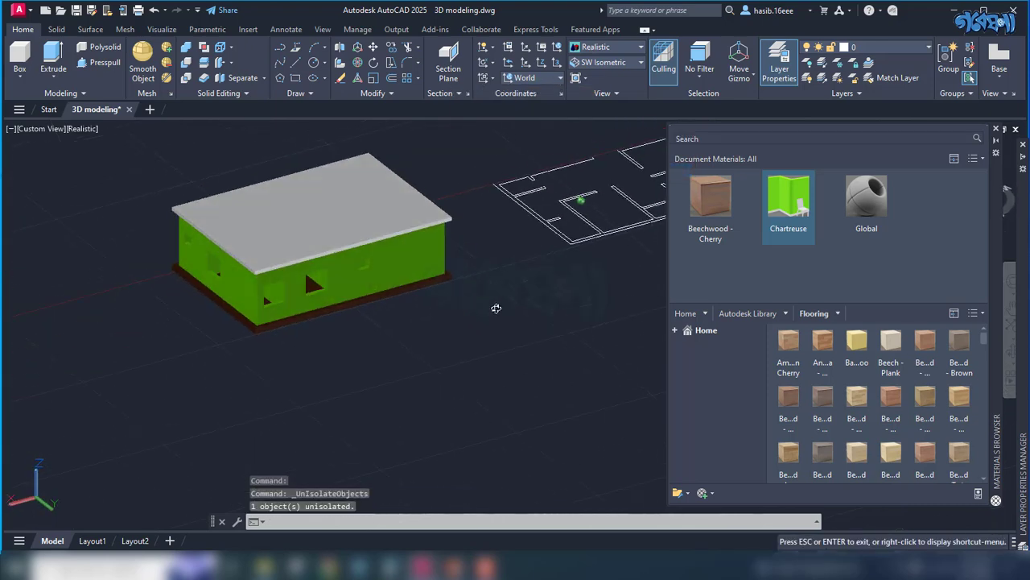
pyautogui.click(351, 216)
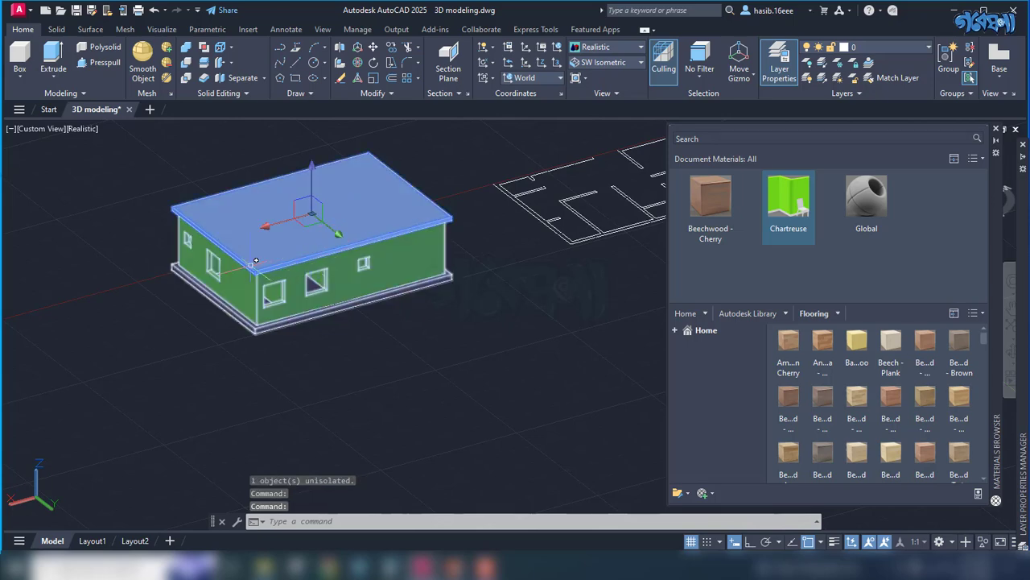
# - Assign a red Roofing-library Shingle material to the roof, then select the walls and plinth
pyautogui.scroll(3, 332, 256)
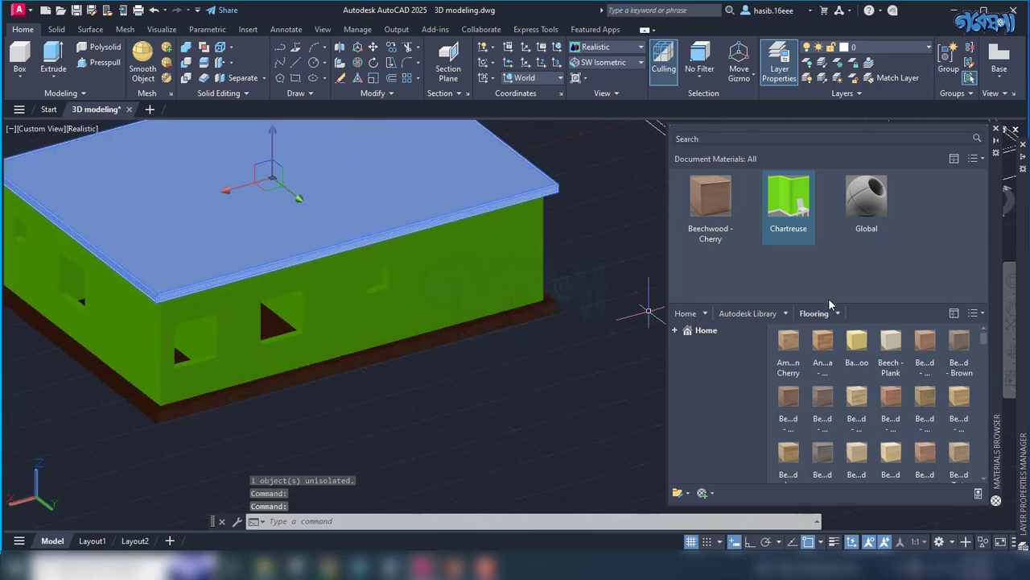
pyautogui.click(786, 314)
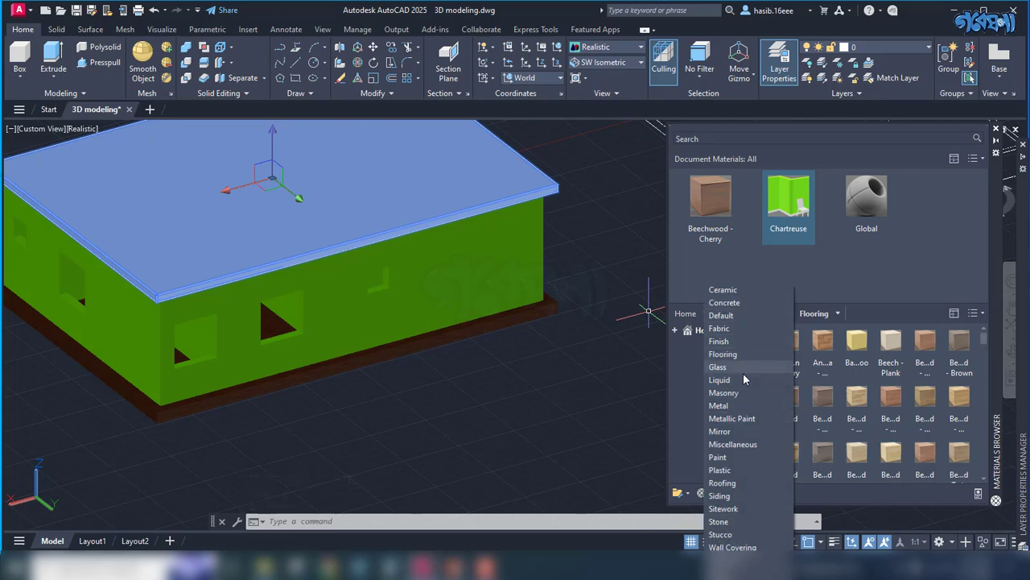
pyautogui.click(722, 483)
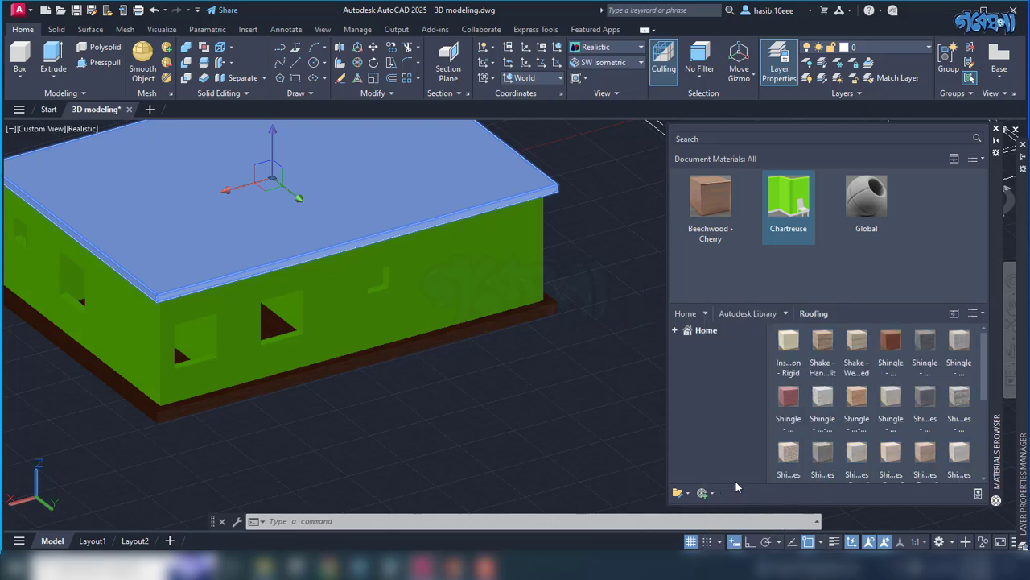
pyautogui.moveTo(788, 396)
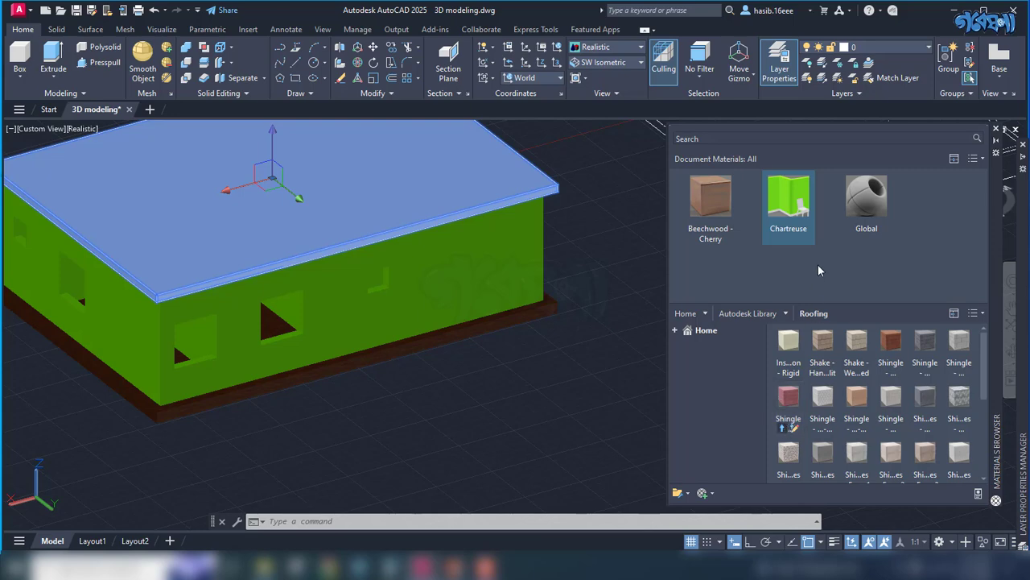
pyautogui.click(228, 211)
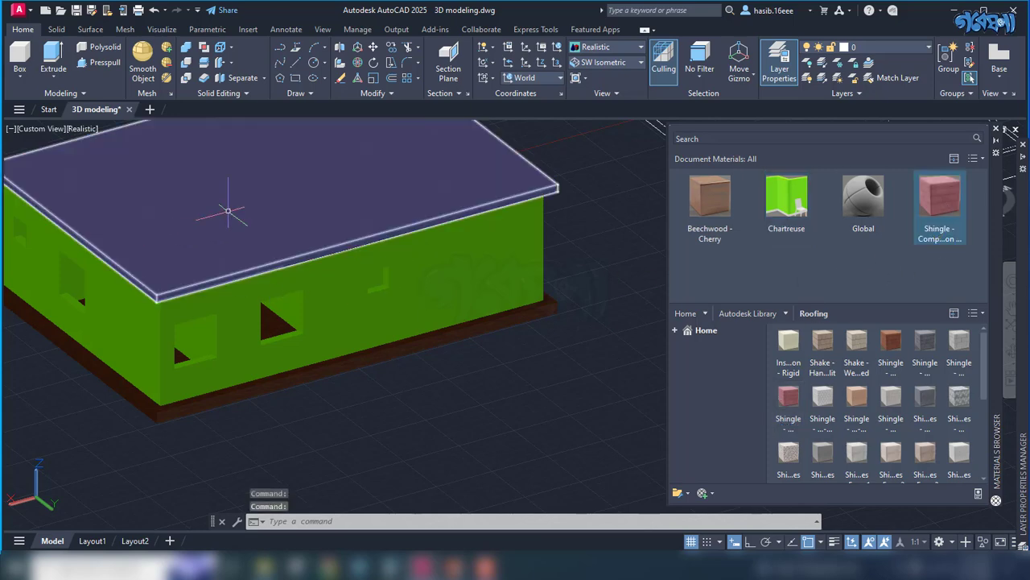
pyautogui.press('Escape')
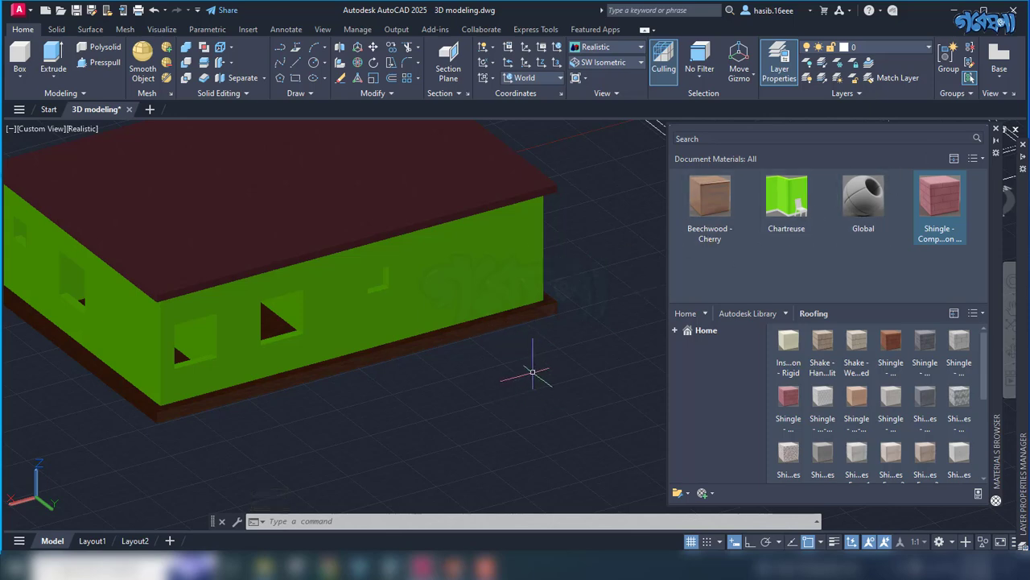
pyautogui.click(532, 372)
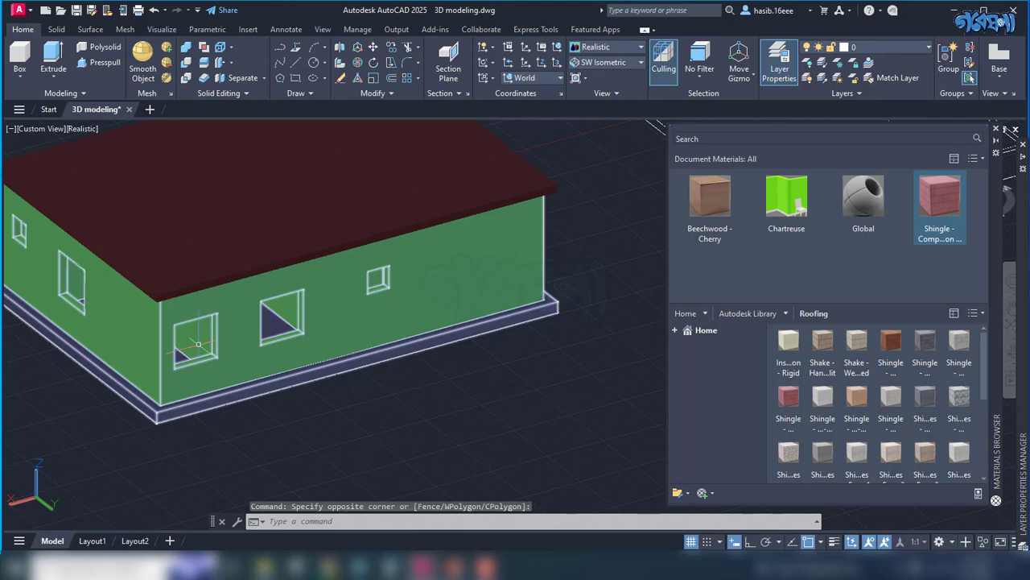
pyautogui.click(536, 362)
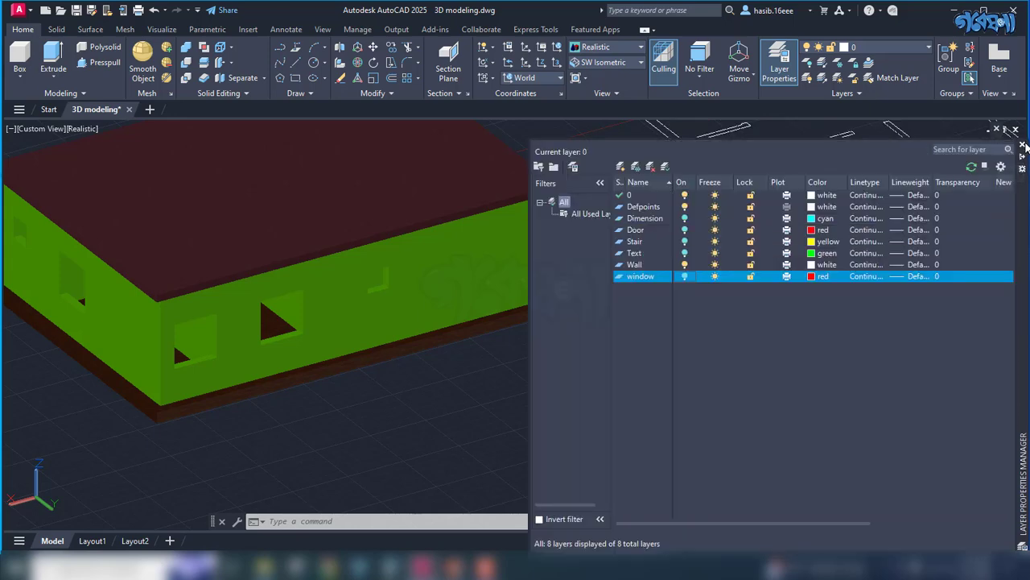
# - Close the Layer Properties palette and orbit to view the finished house from the front
pyautogui.click(1025, 142)
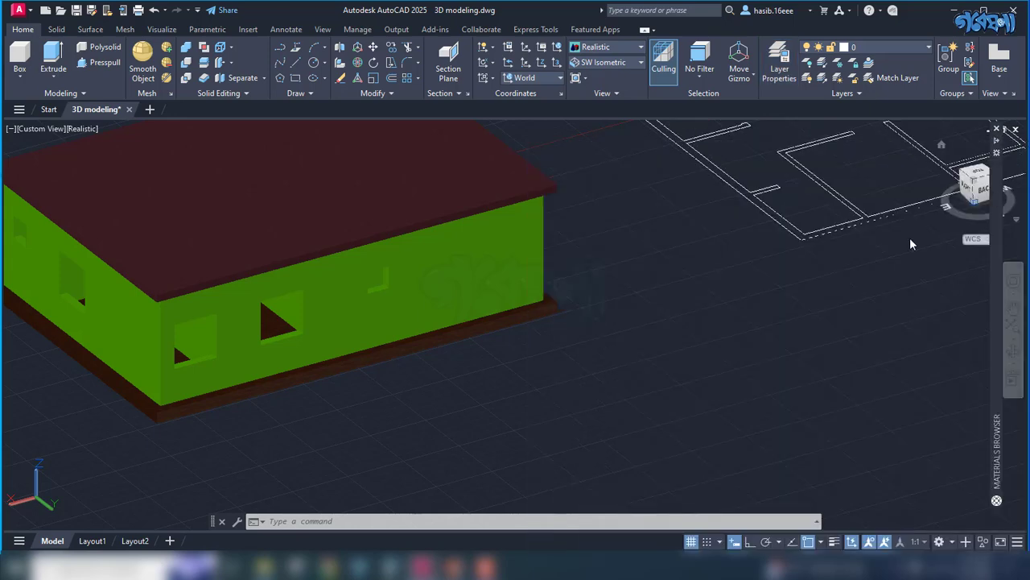
pyautogui.scroll(-3, 804, 289)
pyautogui.scroll(2, 681, 340)
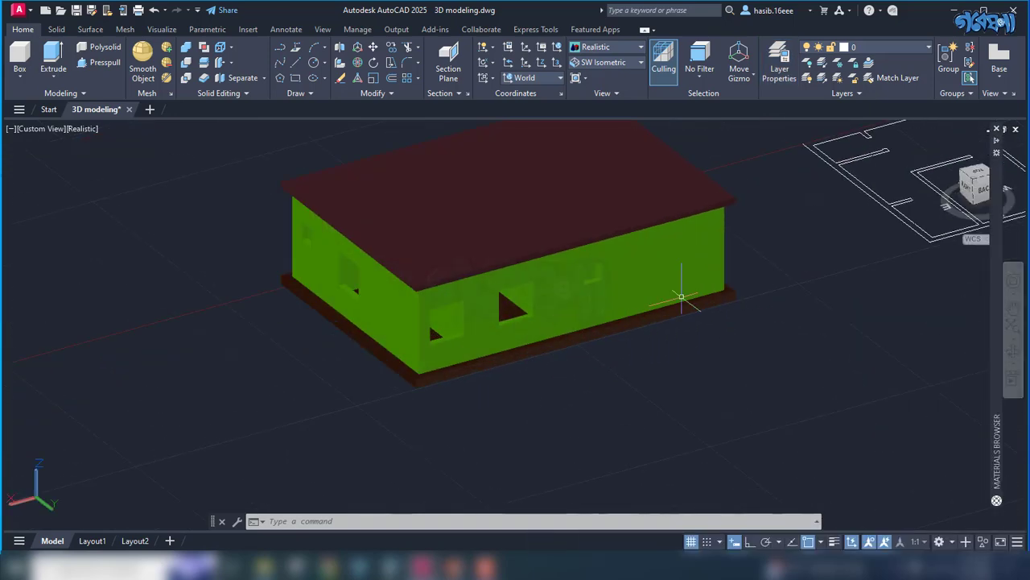
pyautogui.scroll(-1, 591, 306)
pyautogui.scroll(-2, 590, 306)
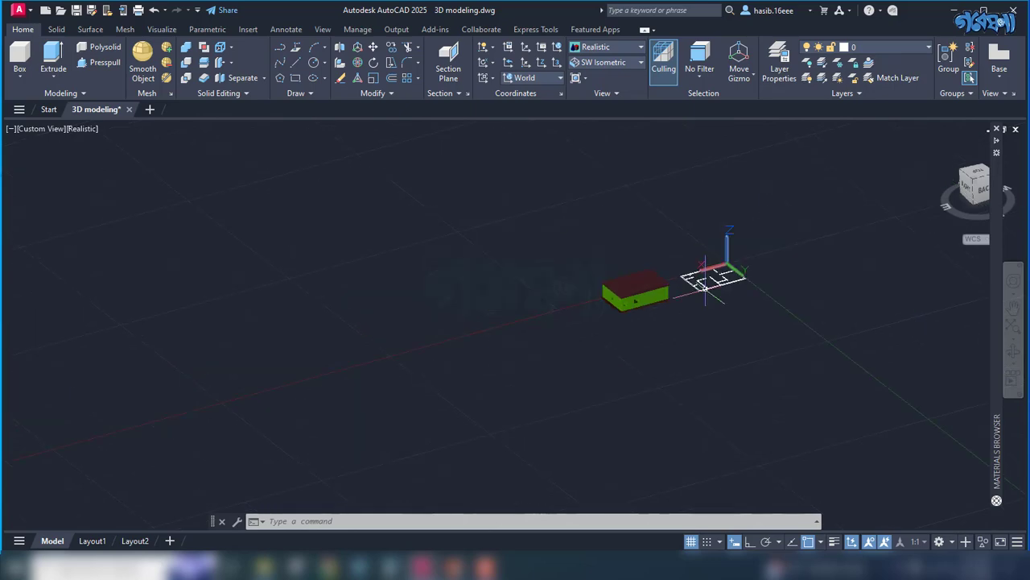
pyautogui.scroll(-3, 761, 270)
pyautogui.scroll(2, 773, 256)
pyautogui.scroll(2, 731, 258)
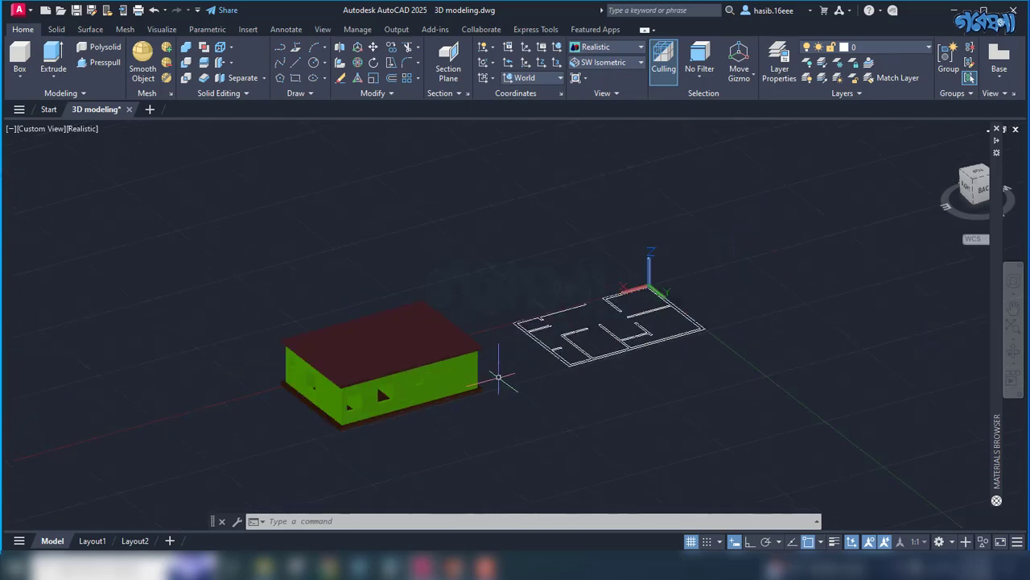
pyautogui.scroll(3, 405, 419)
pyautogui.scroll(1, 405, 419)
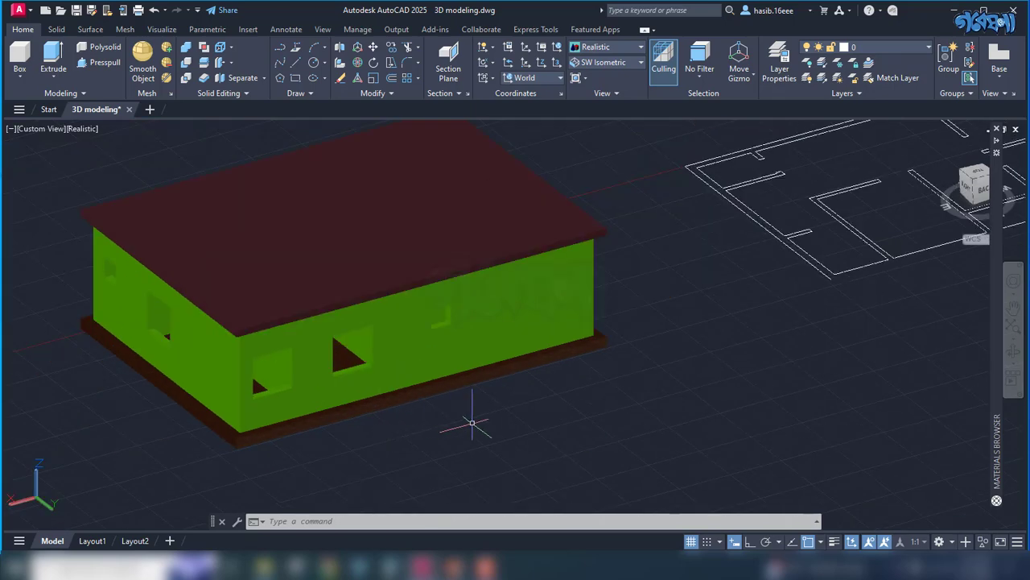
pyautogui.moveTo(483, 426)
pyautogui.keyDown('shift'); pyautogui.mouseDown(button='middle')
pyautogui.moveTo(437, 444)
pyautogui.moveTo(545, 409)
pyautogui.moveTo(637, 419)
pyautogui.moveTo(534, 408)
pyautogui.moveTo(506, 417)
pyautogui.moveTo(685, 435)
pyautogui.moveTo(757, 410)
pyautogui.moveTo(593, 421)
pyautogui.moveTo(651, 421)
pyautogui.mouseUp(button='middle'); pyautogui.keyUp('shift')
pyautogui.scroll(-3, 552, 371)
pyautogui.scroll(2, 730, 363)
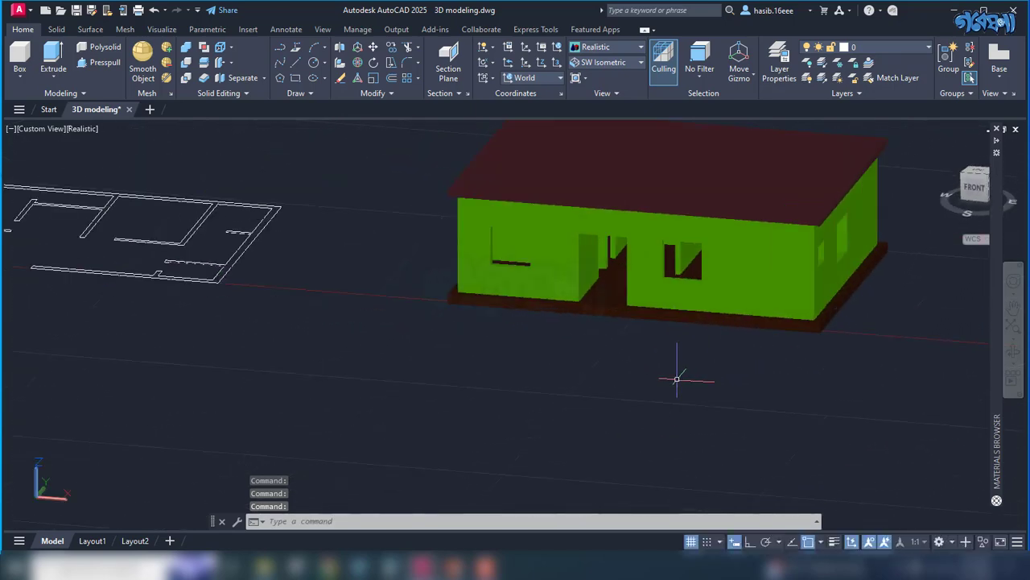
pyautogui.scroll(-2, 677, 378)
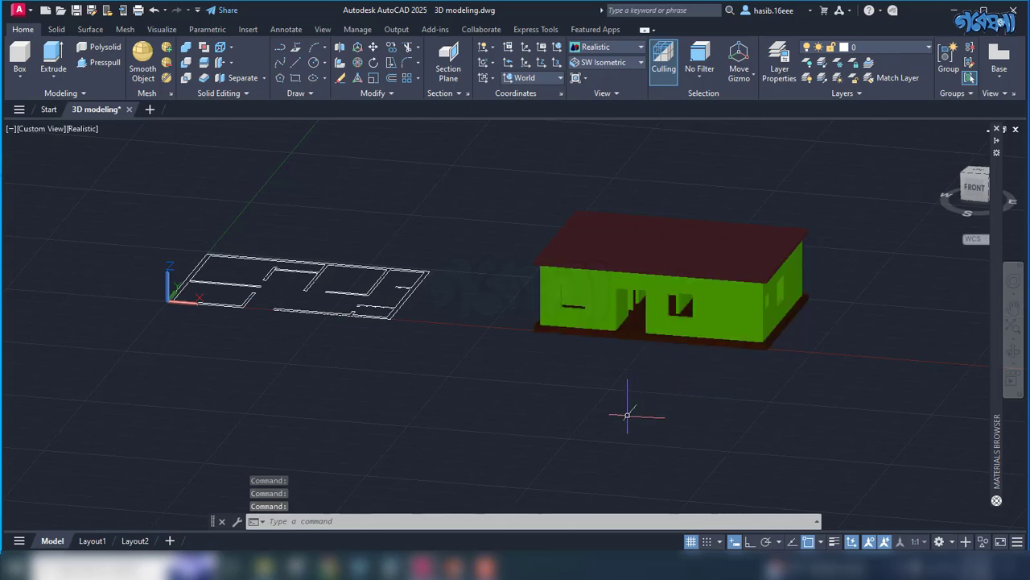